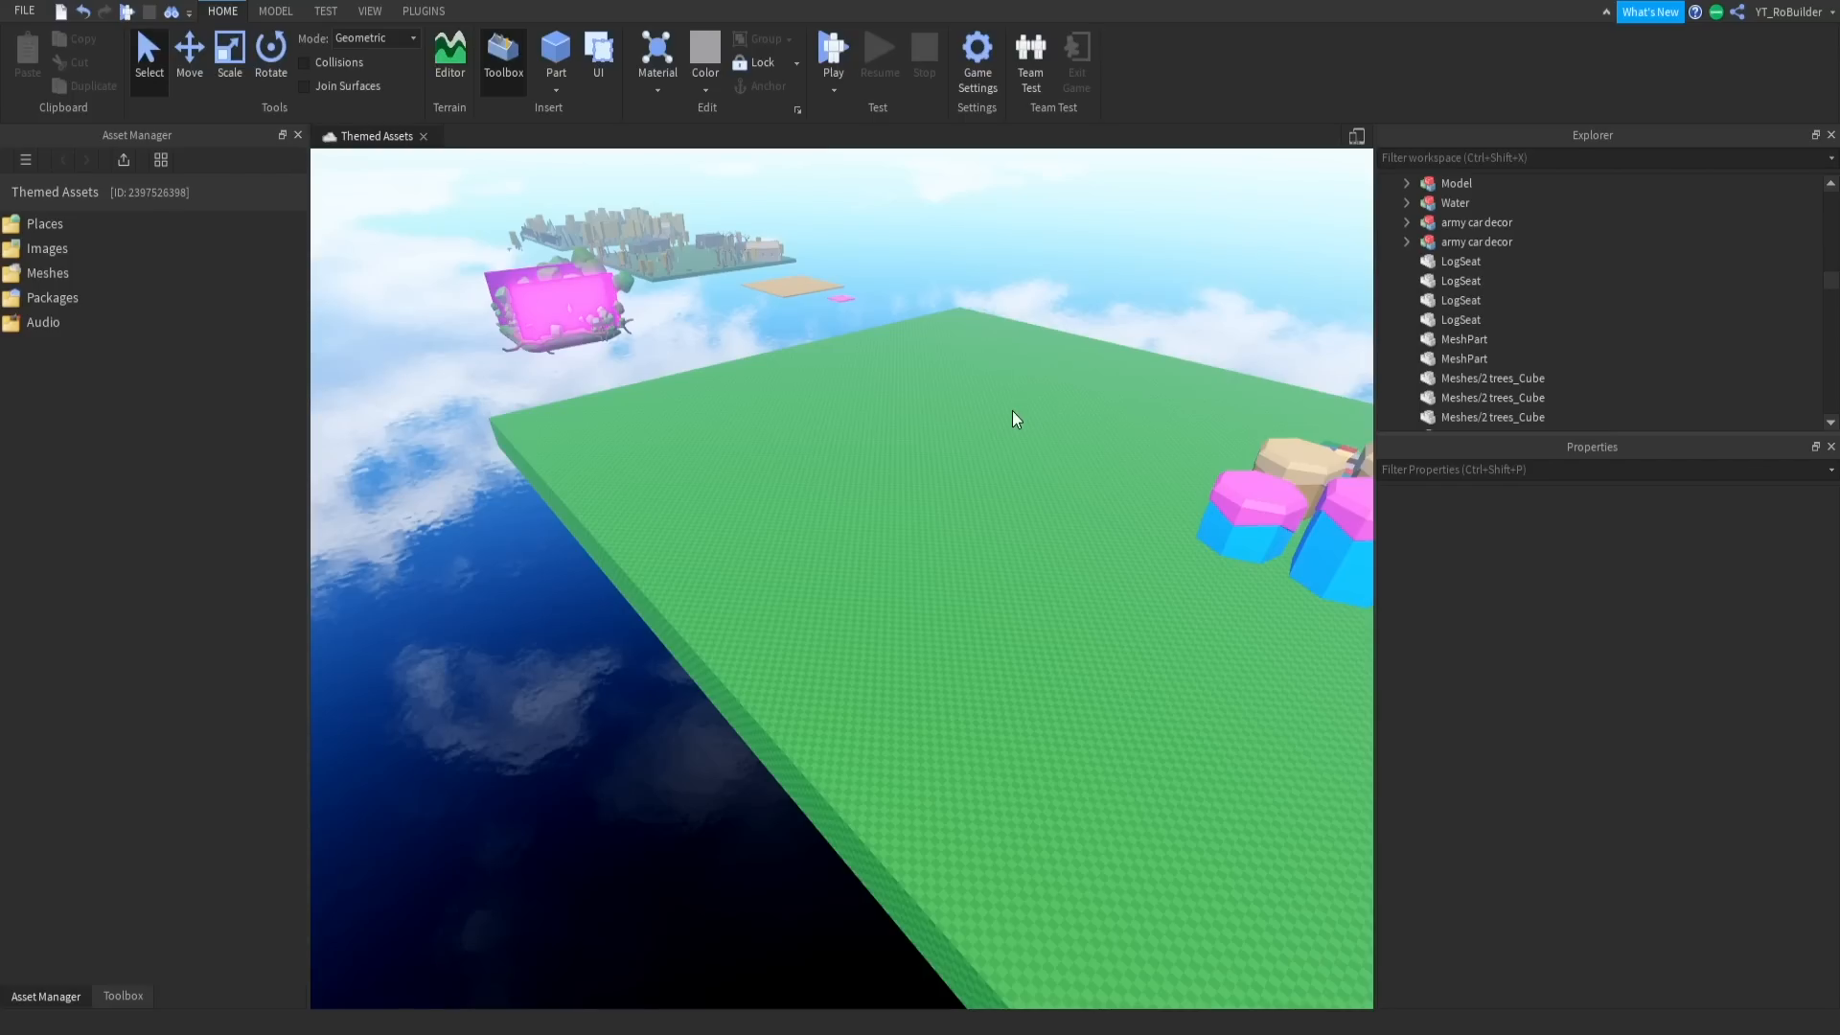
Insert a block part on the green baseplate and scale it up proportionally into a large slab-like block
key(w)
right_drag(884, 423, 883, 423)
key(w)
click(555, 53)
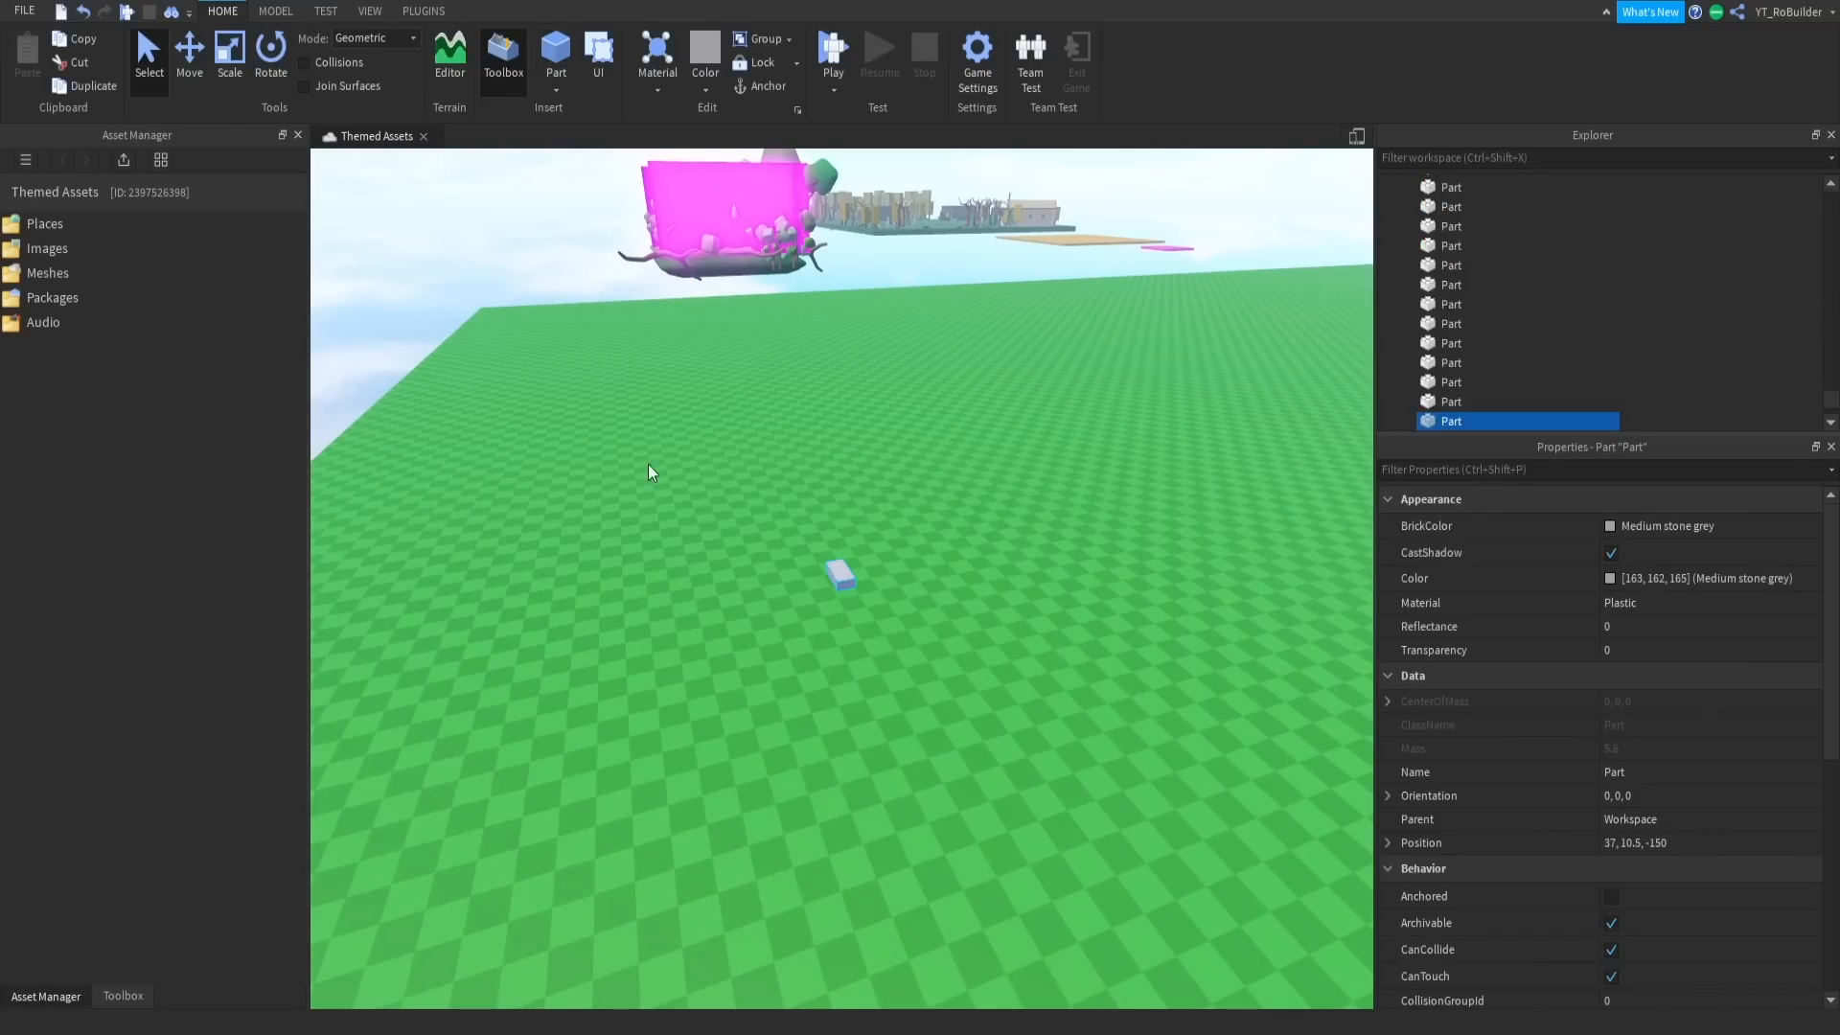
shift+drag(843, 541, 863, 423)
key(a)
right_drag(812, 430, 812, 431)
key(s)
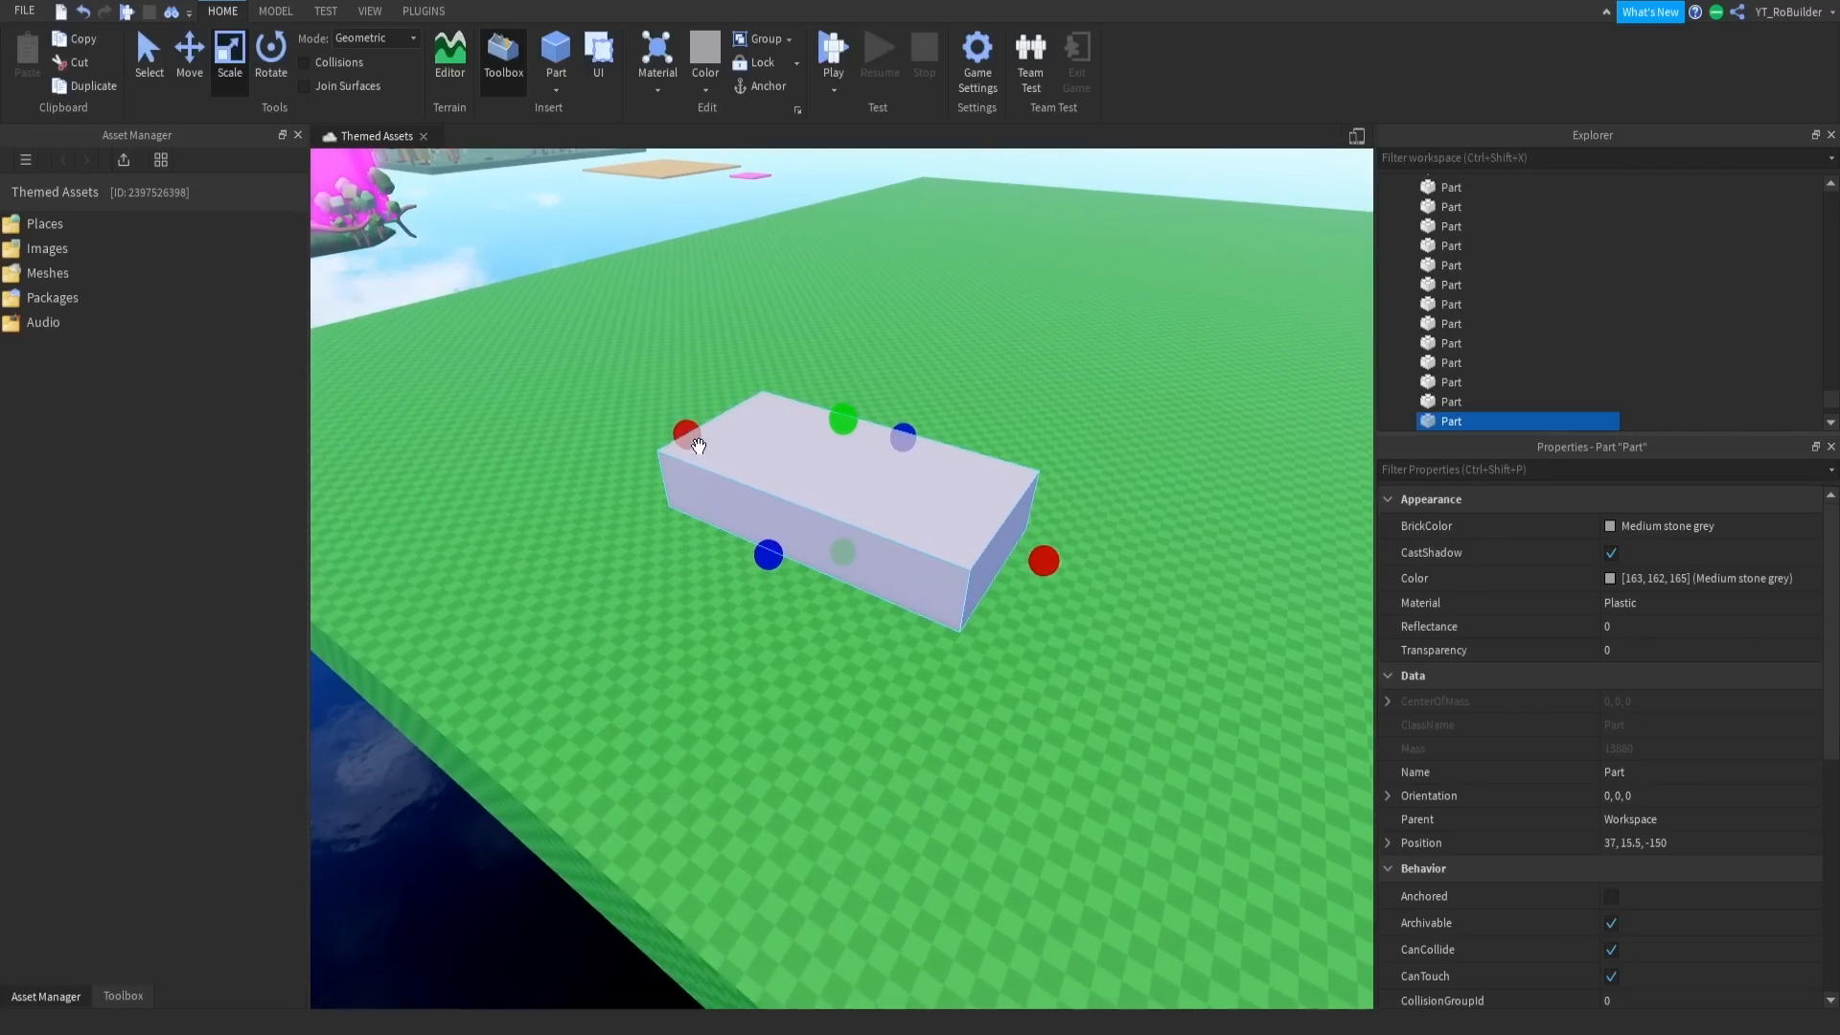
Shorten the large block's long side to give it a roughly square footprint
key(w)
drag(699, 448, 896, 462)
key(w)
right_drag(846, 464, 846, 453)
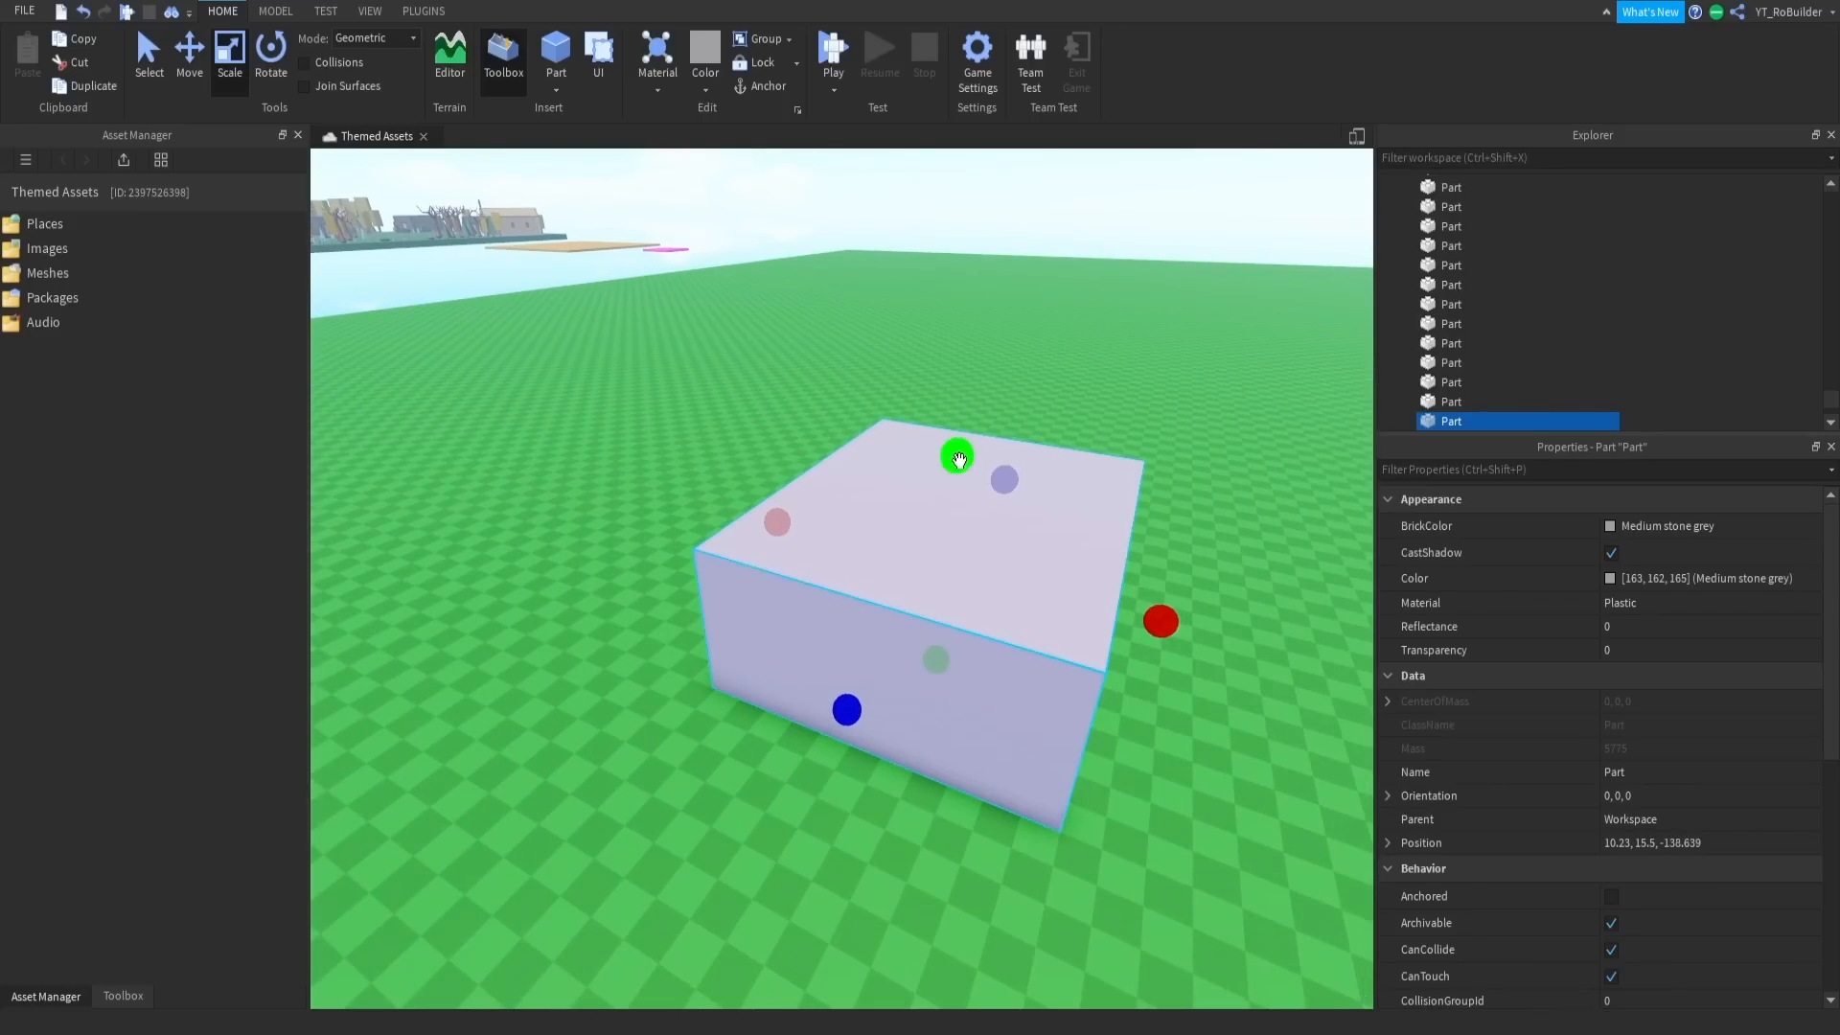
Raise the block's height and reduce an overlapping duplicate to a thin slab capping its top
shift+drag(960, 459, 900, 323)
scroll(935, 443, up, 3)
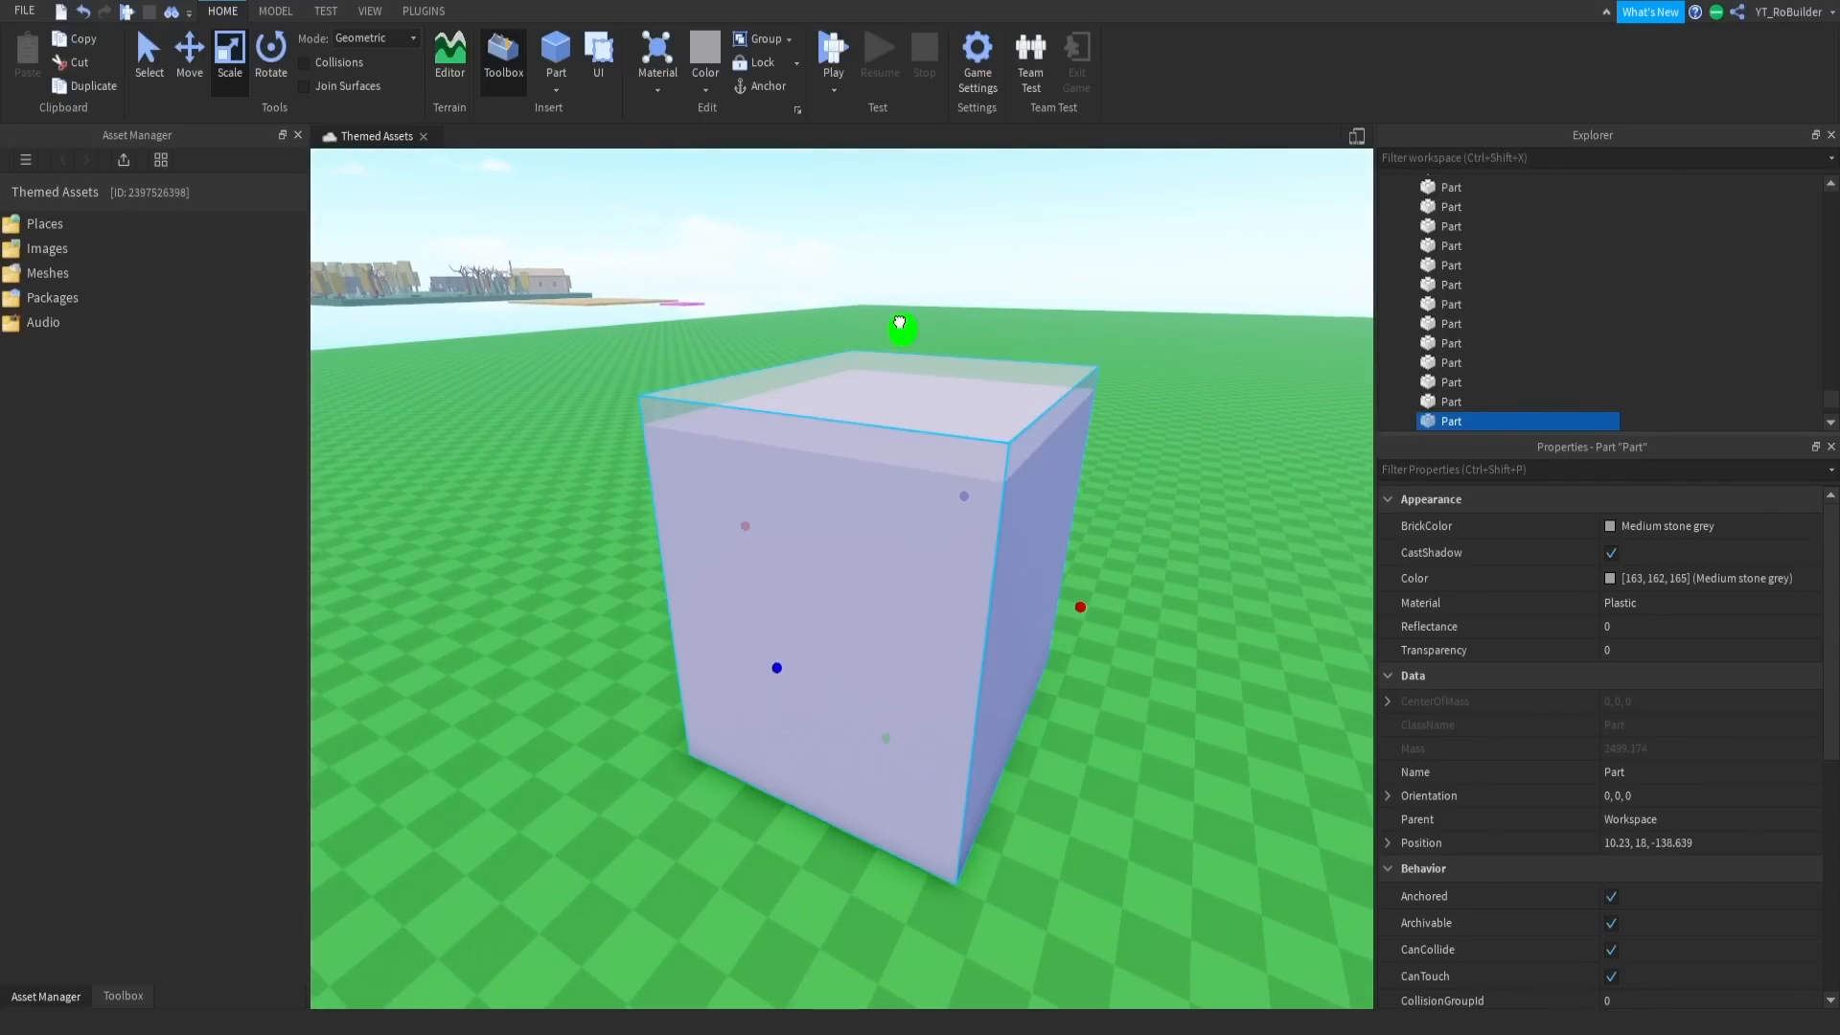
drag(878, 728, 877, 726)
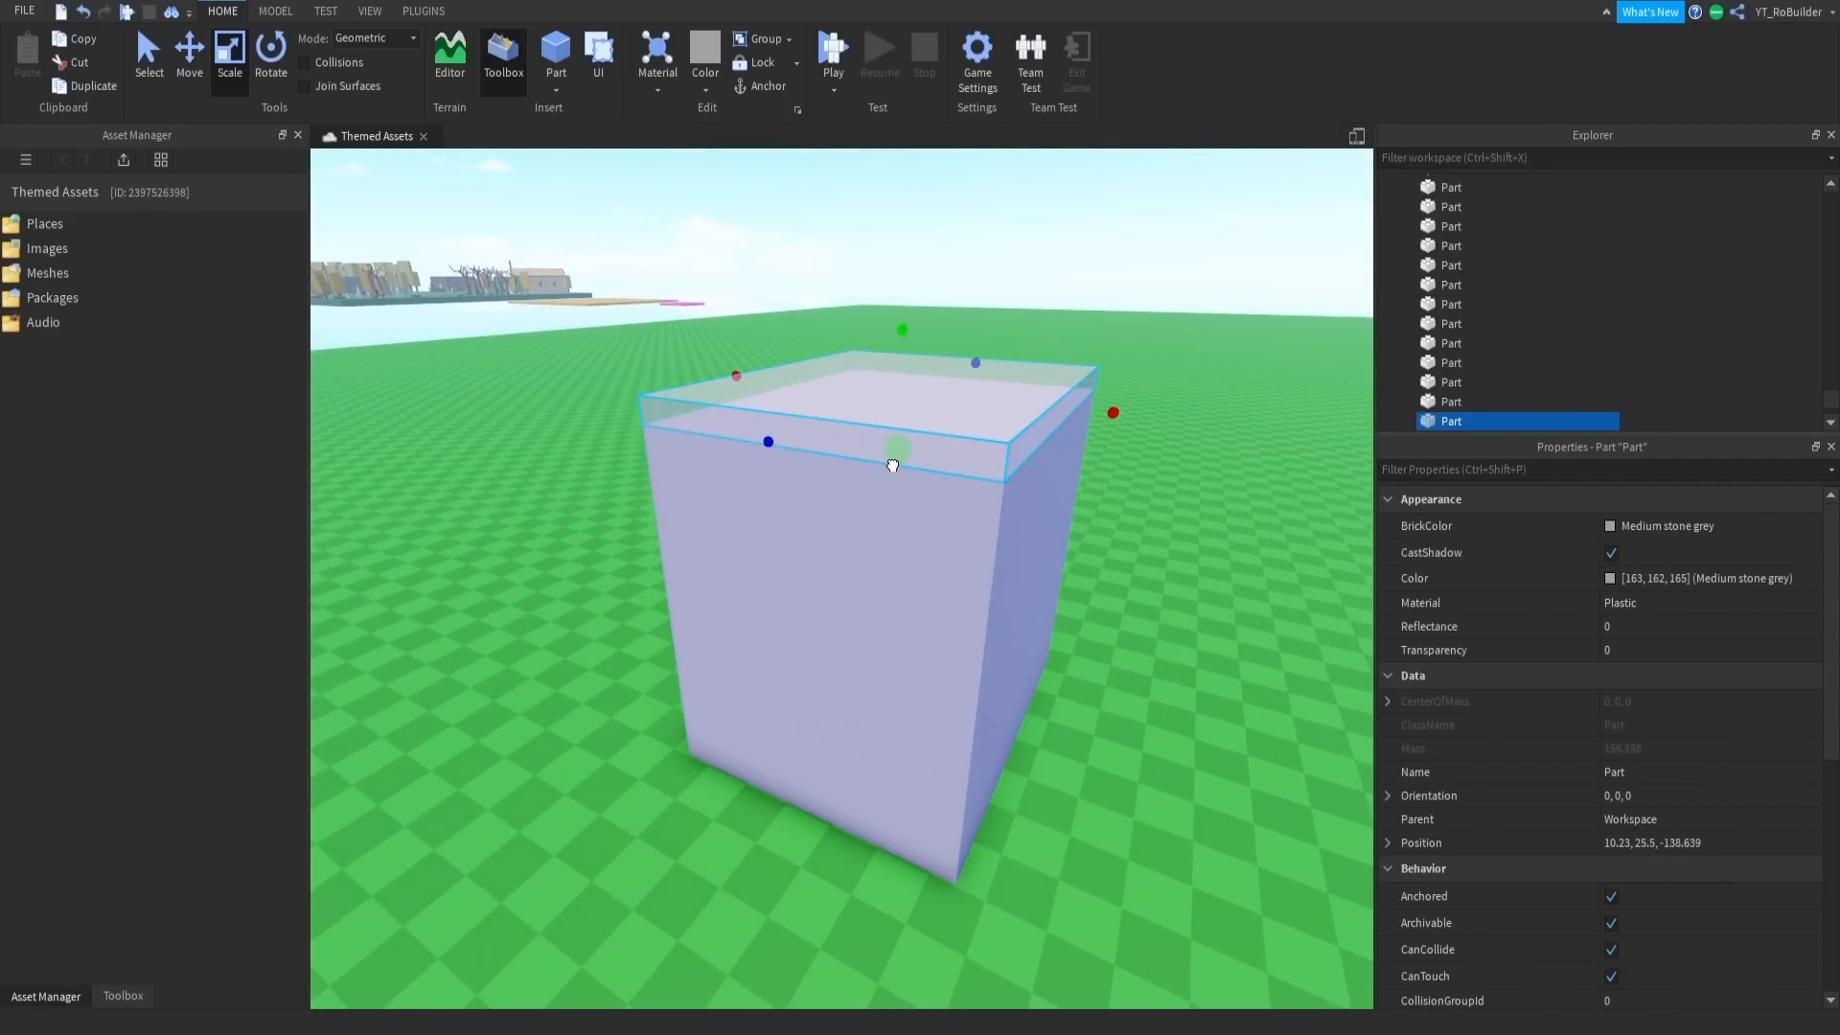
drag(892, 466, 892, 462)
Set the move snap increment to 0.5 studs and widen the top slab along both horizontal axes to overhang the block
click(1119, 412)
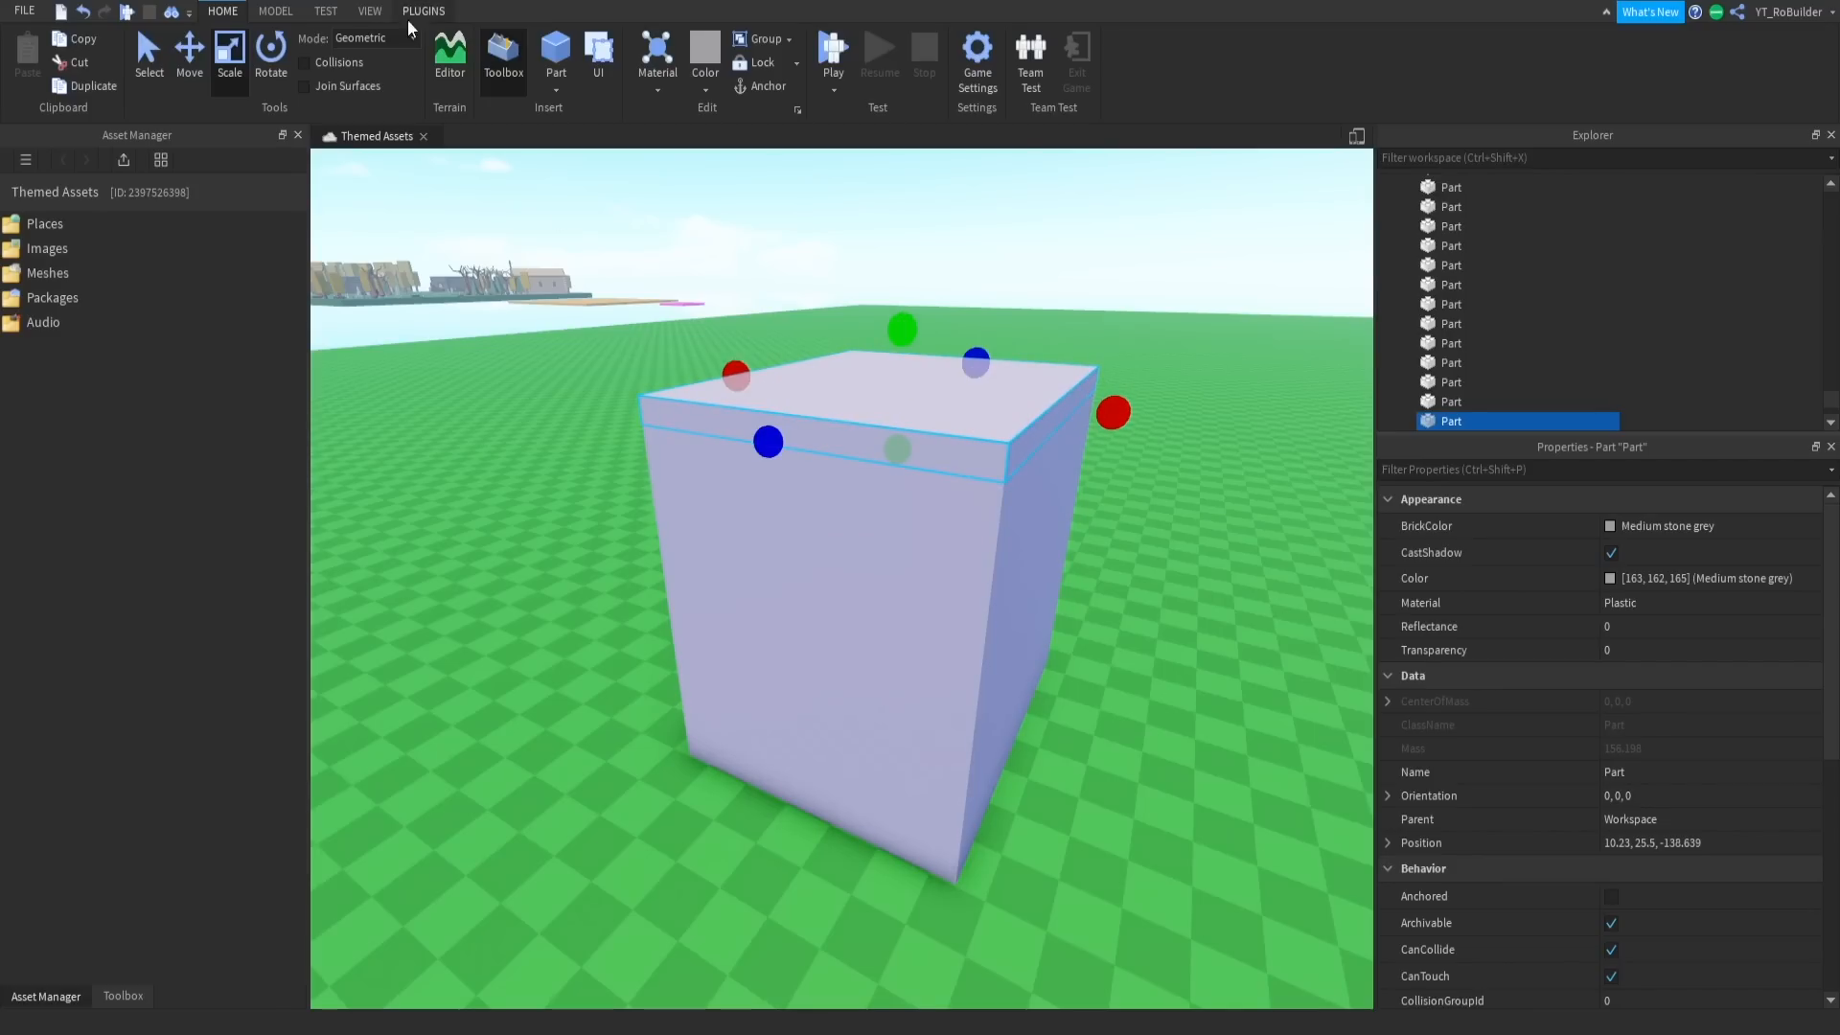
click(275, 10)
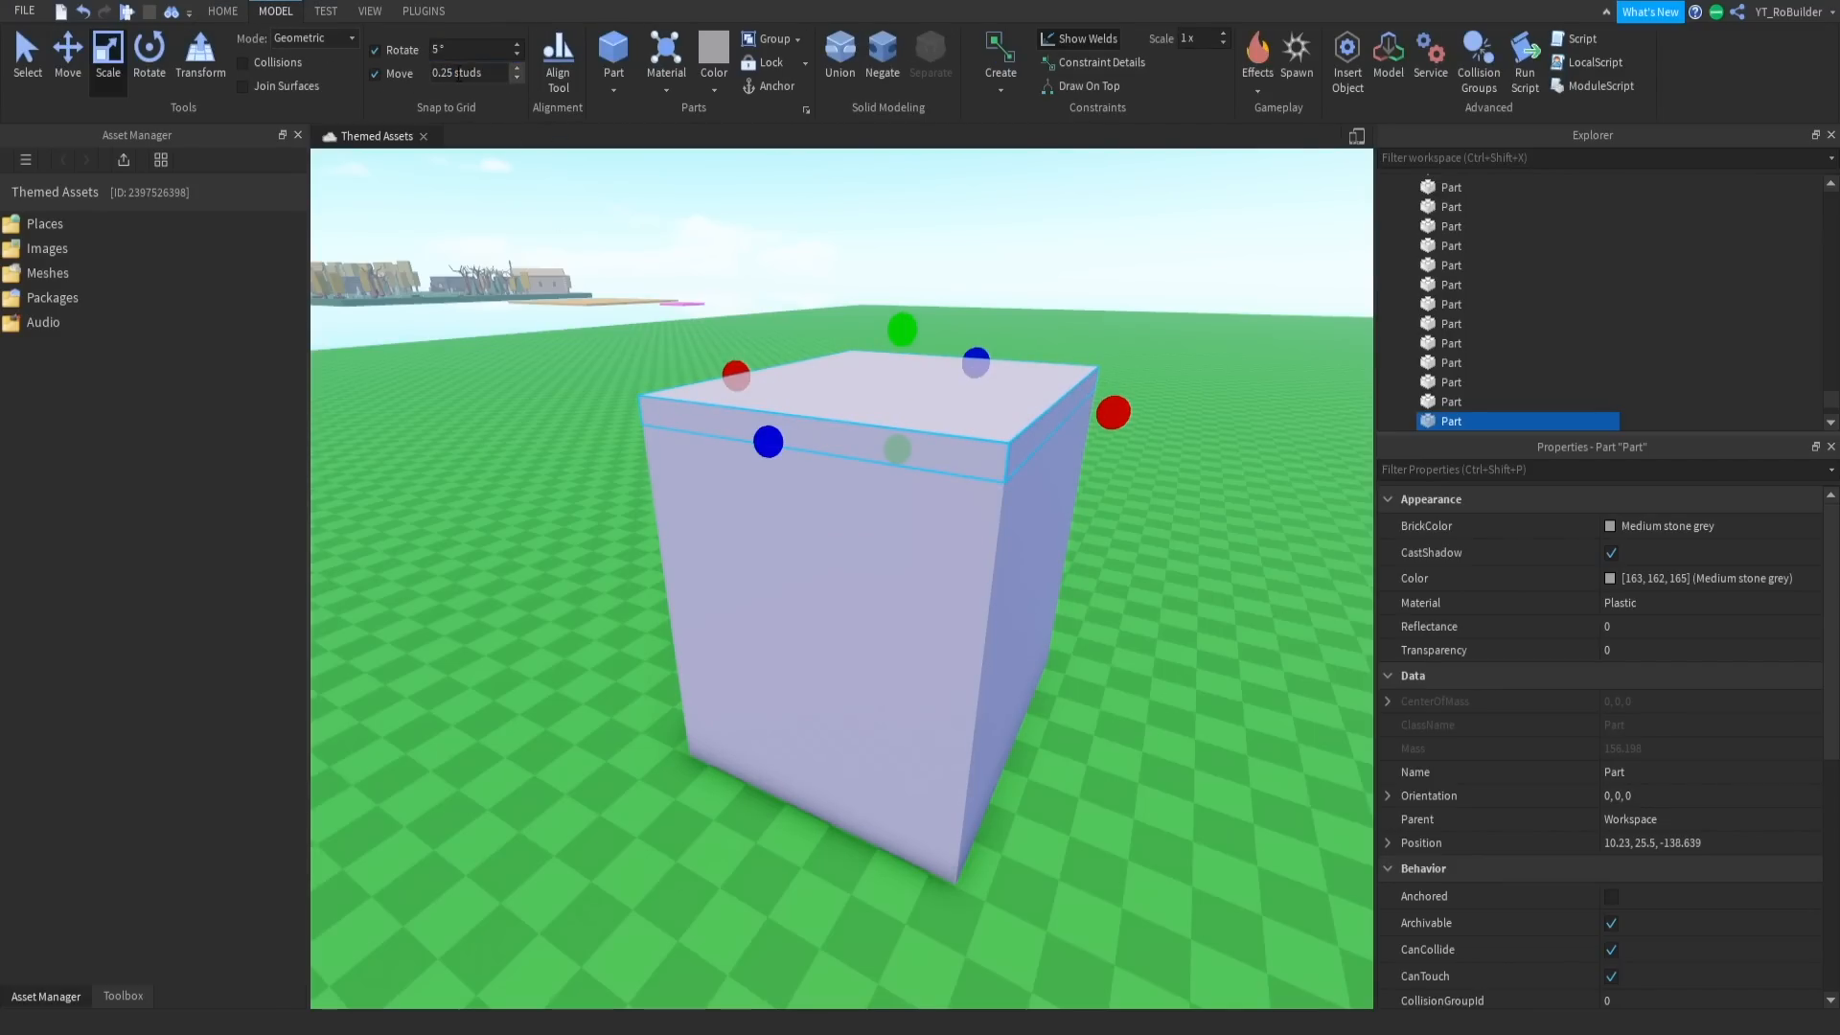
click(465, 73)
text(0.5)
drag(1109, 407, 1127, 412)
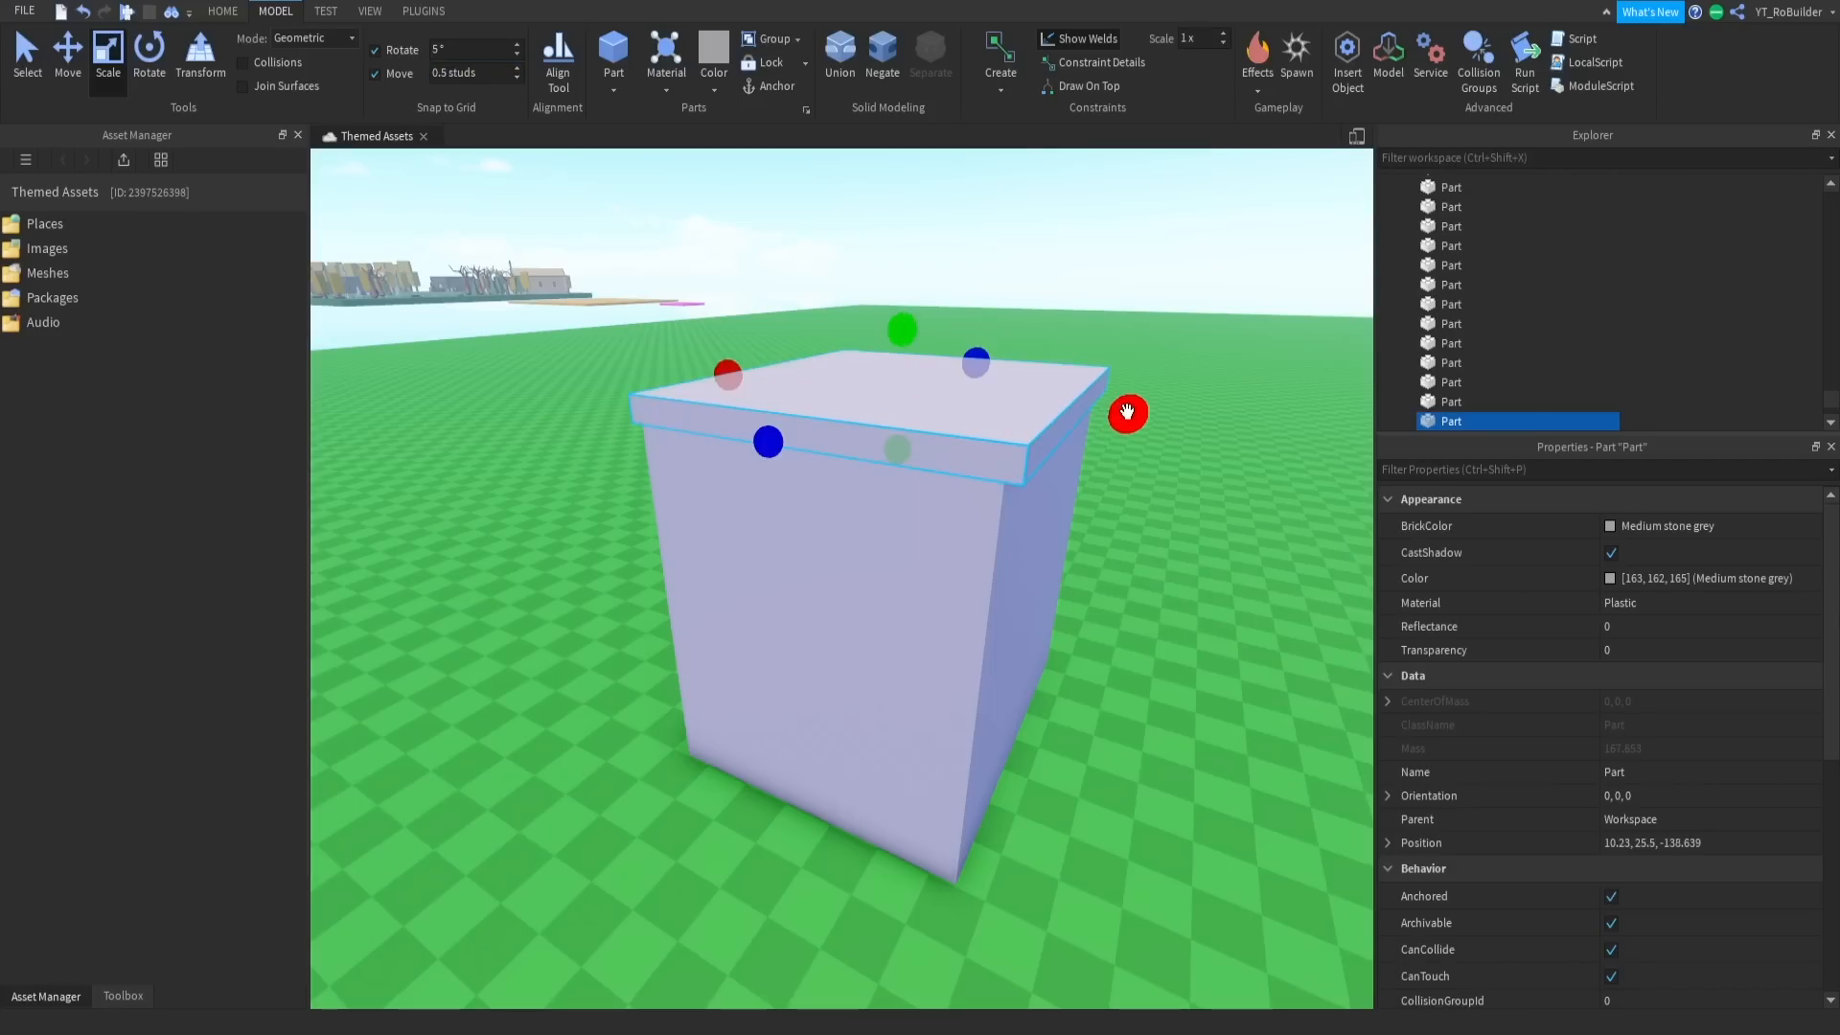
drag(799, 445, 788, 447)
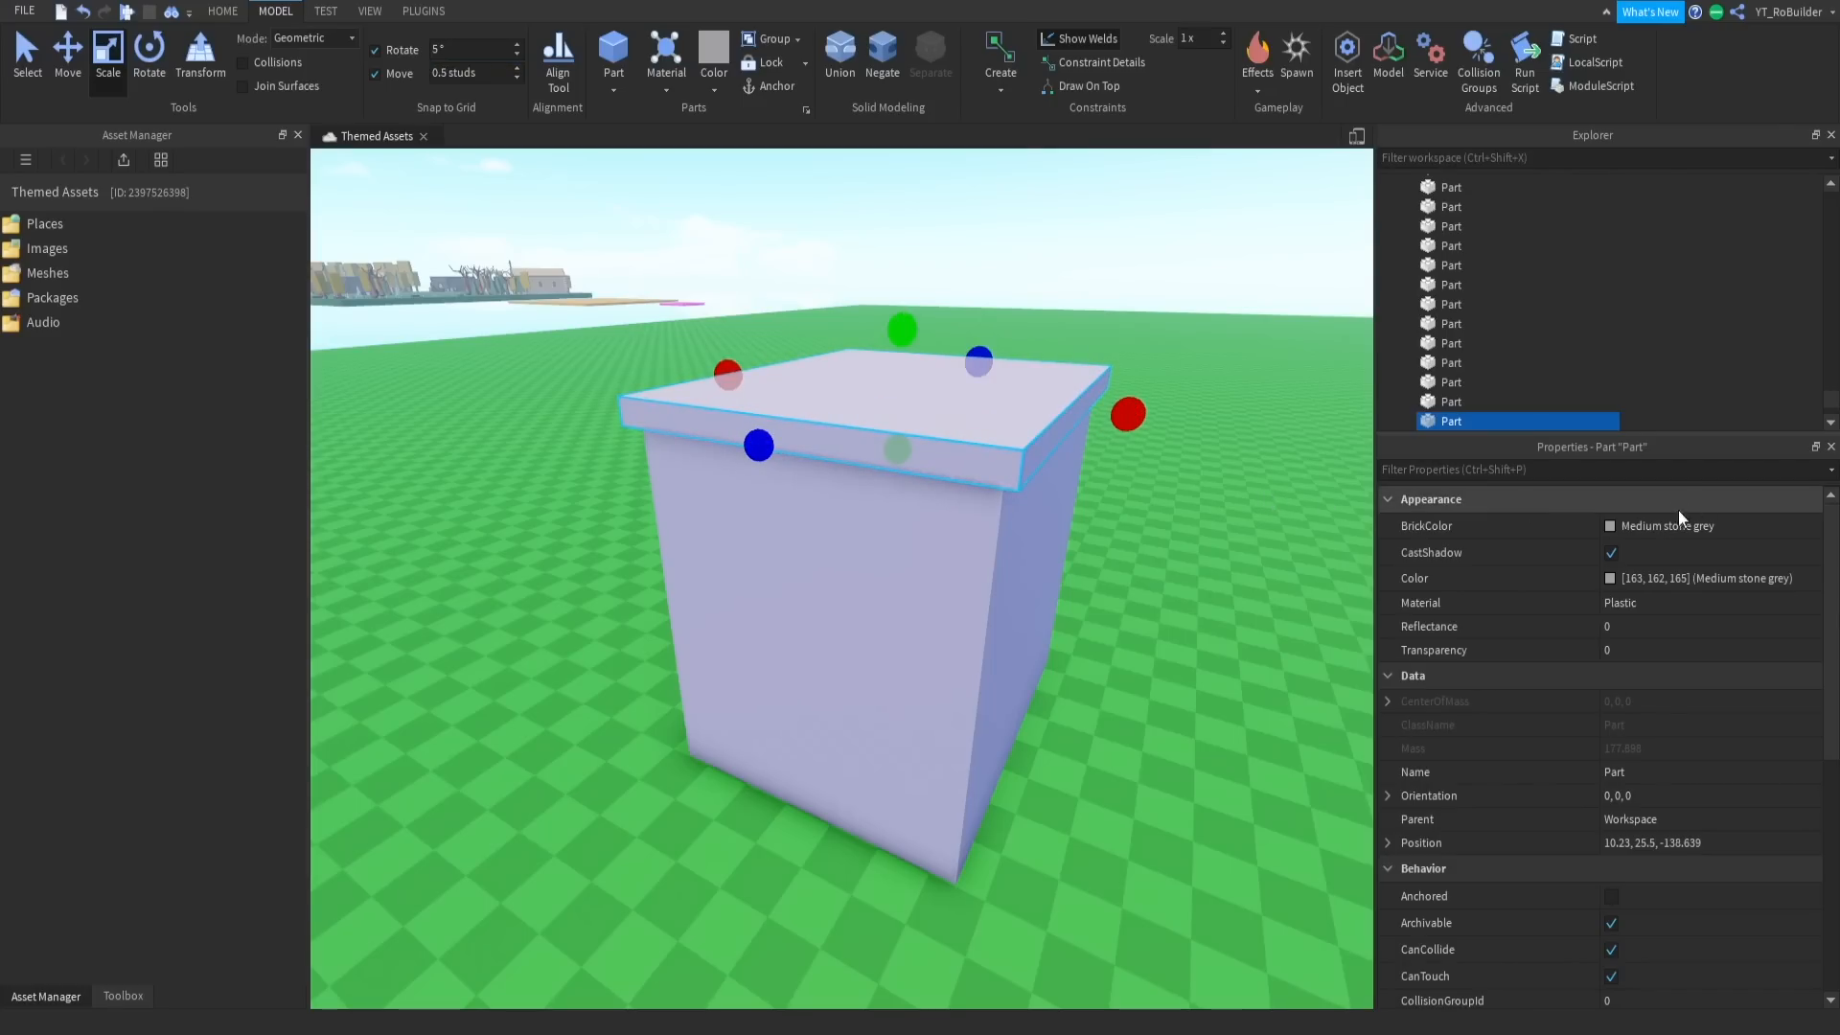
Color the top slab Bright green and the block beneath it Brown, lightened to RGB 180, 133, 102
click(1630, 529)
click(1474, 648)
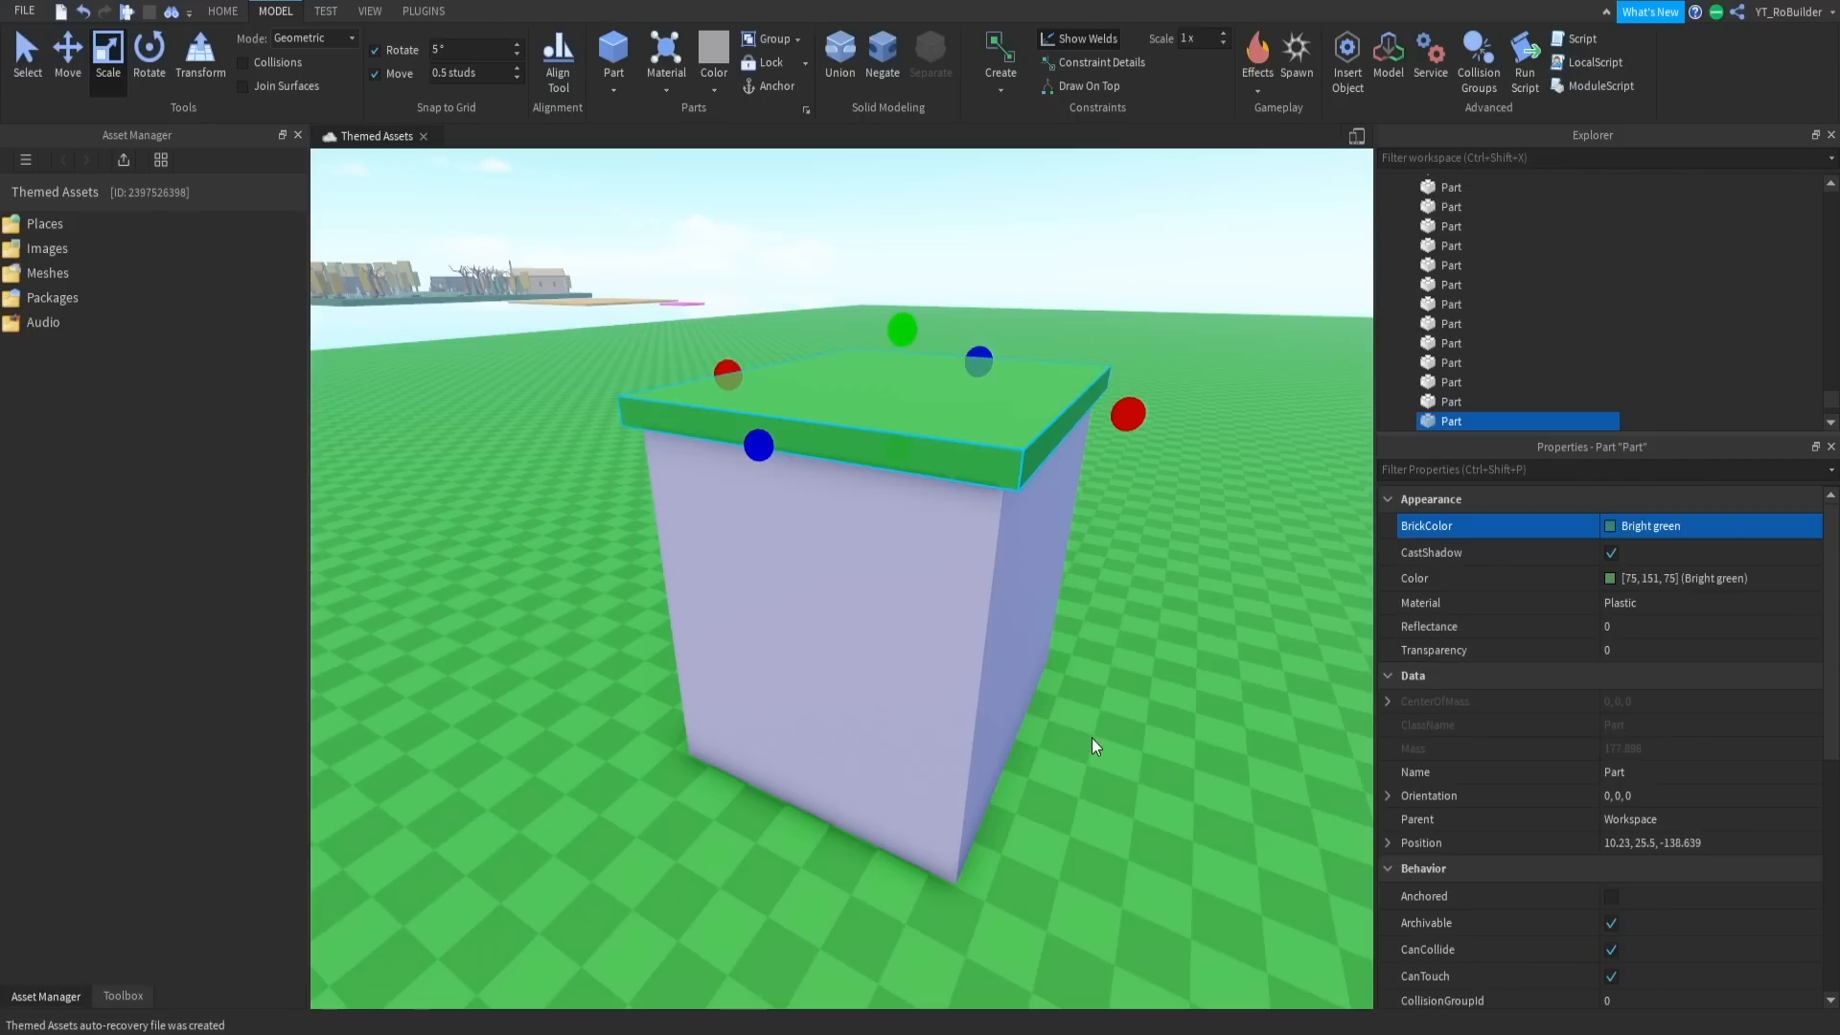
click(920, 624)
click(1649, 527)
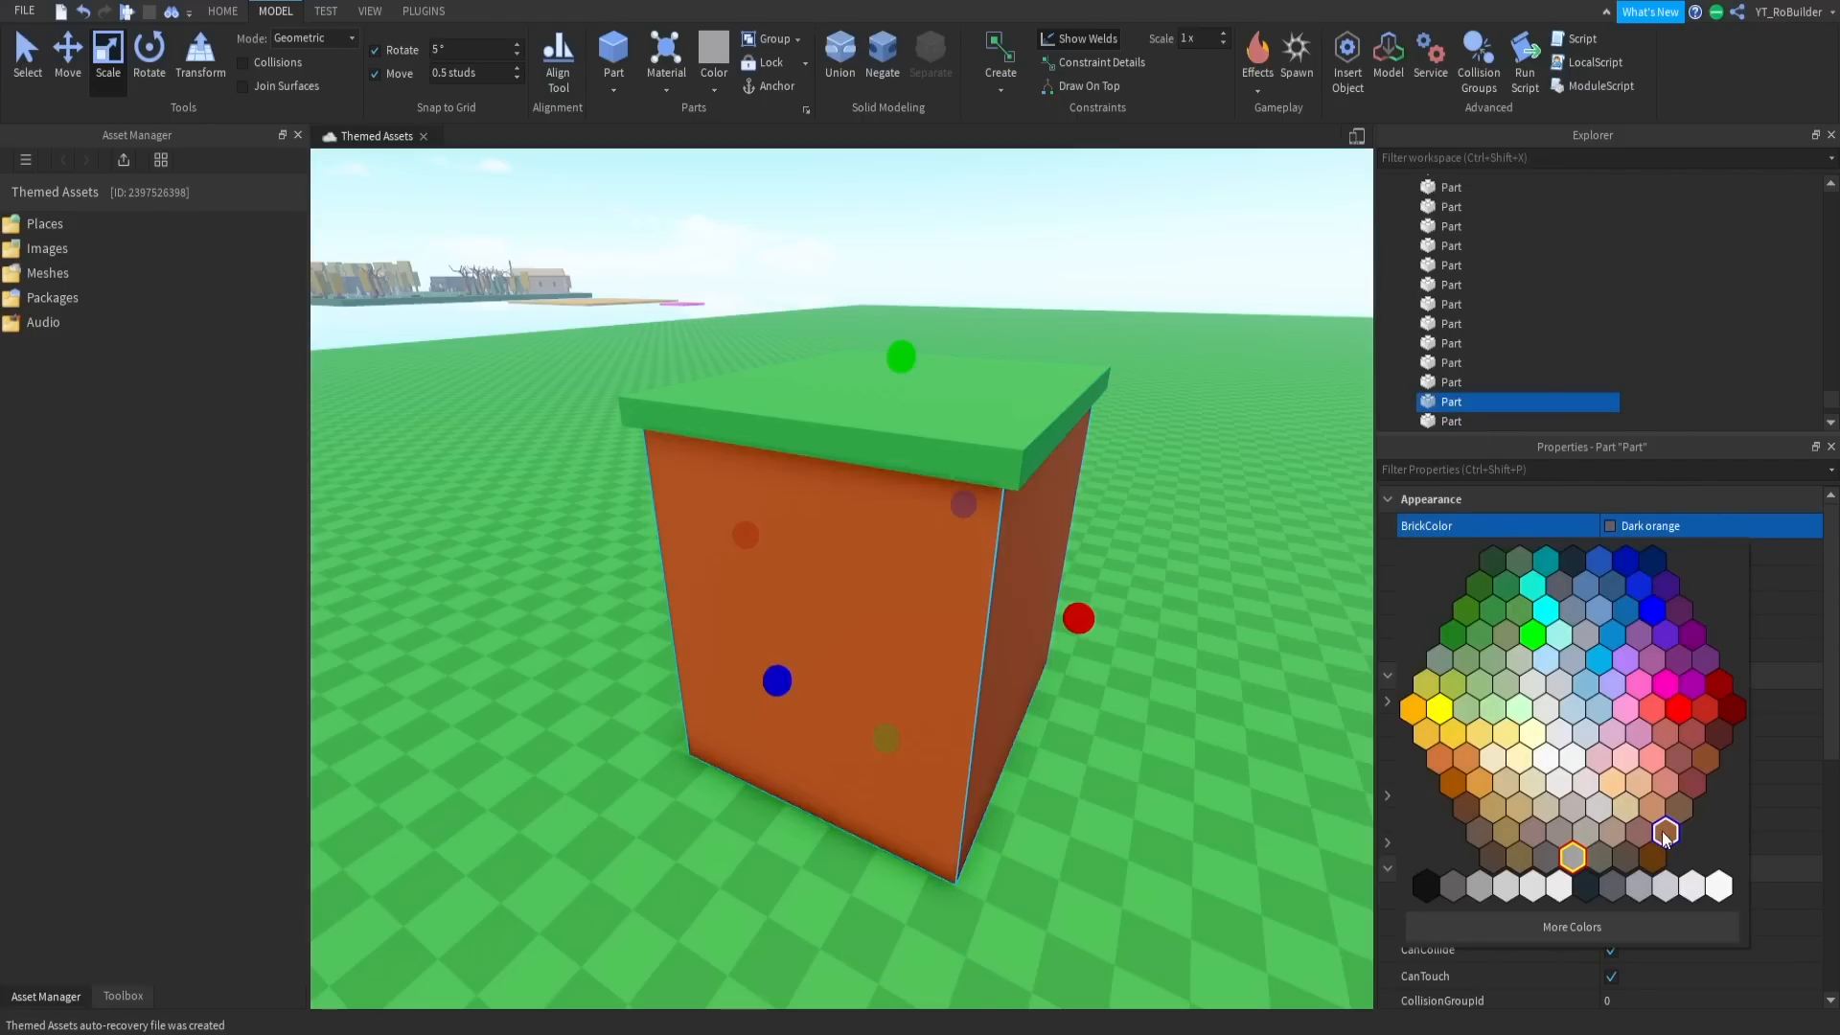
click(1664, 834)
click(1621, 578)
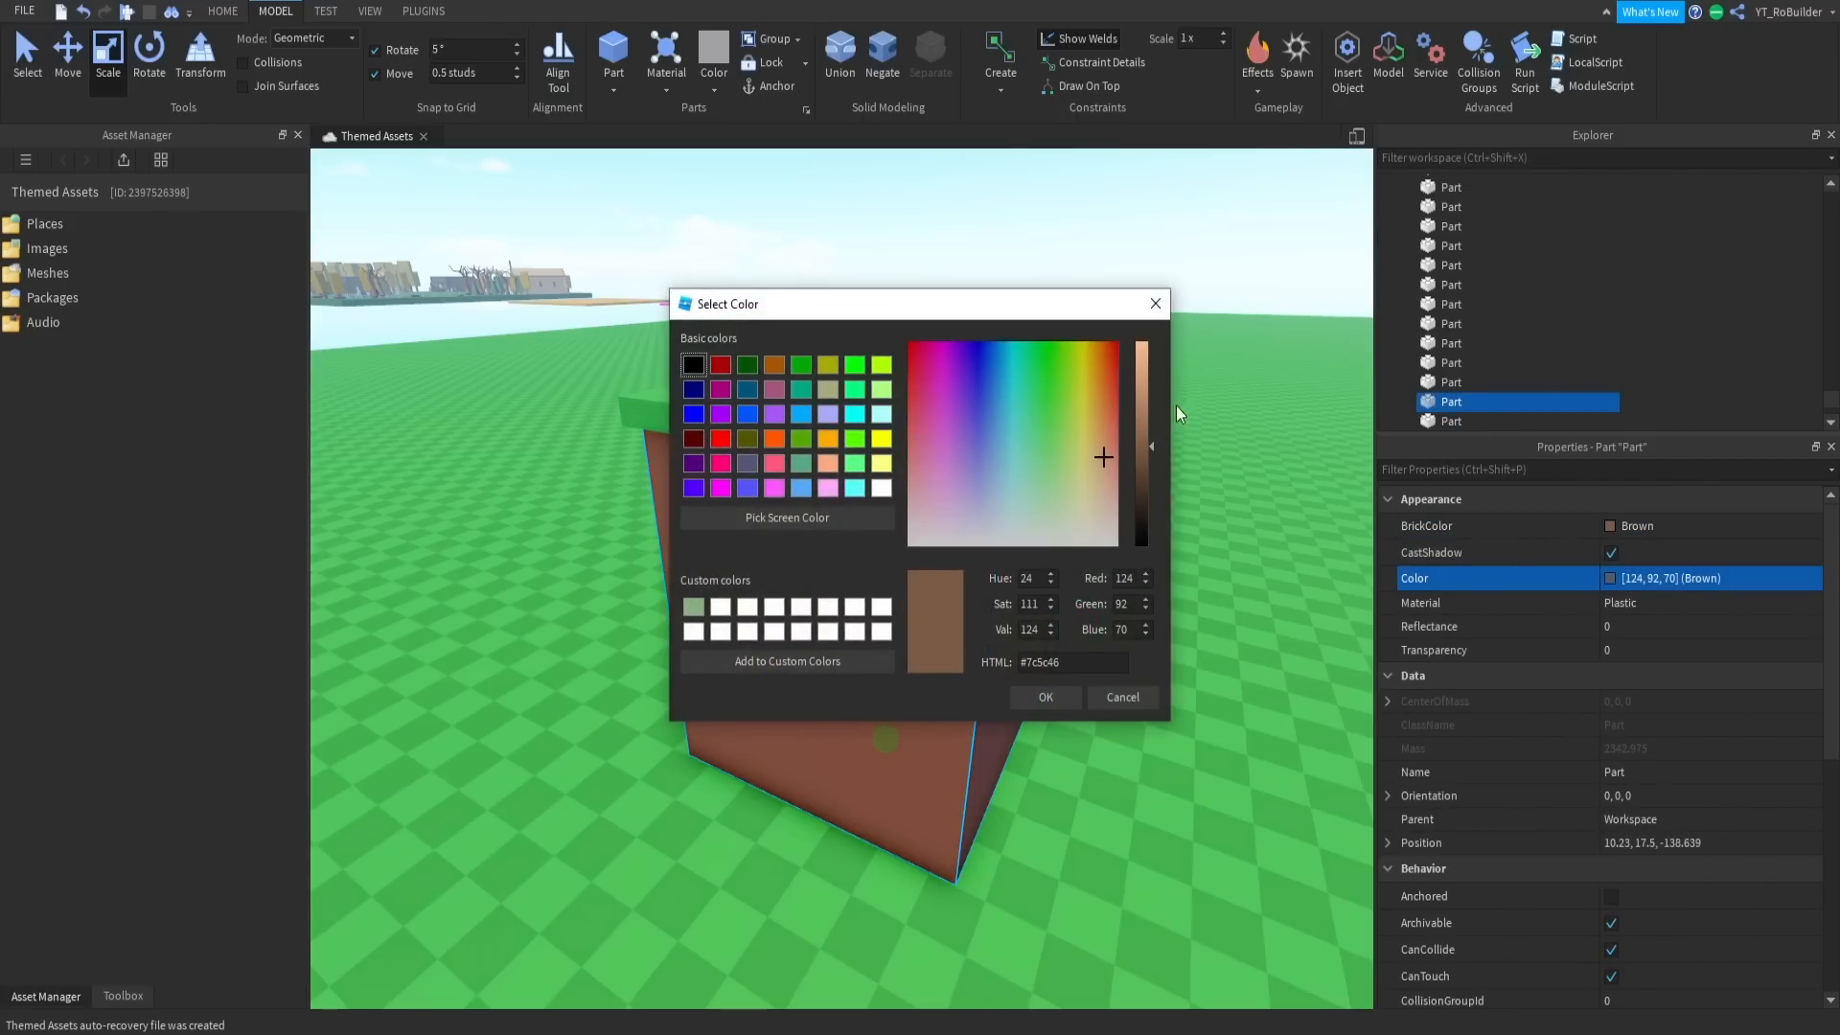
click(1146, 401)
click(1046, 697)
click(1075, 619)
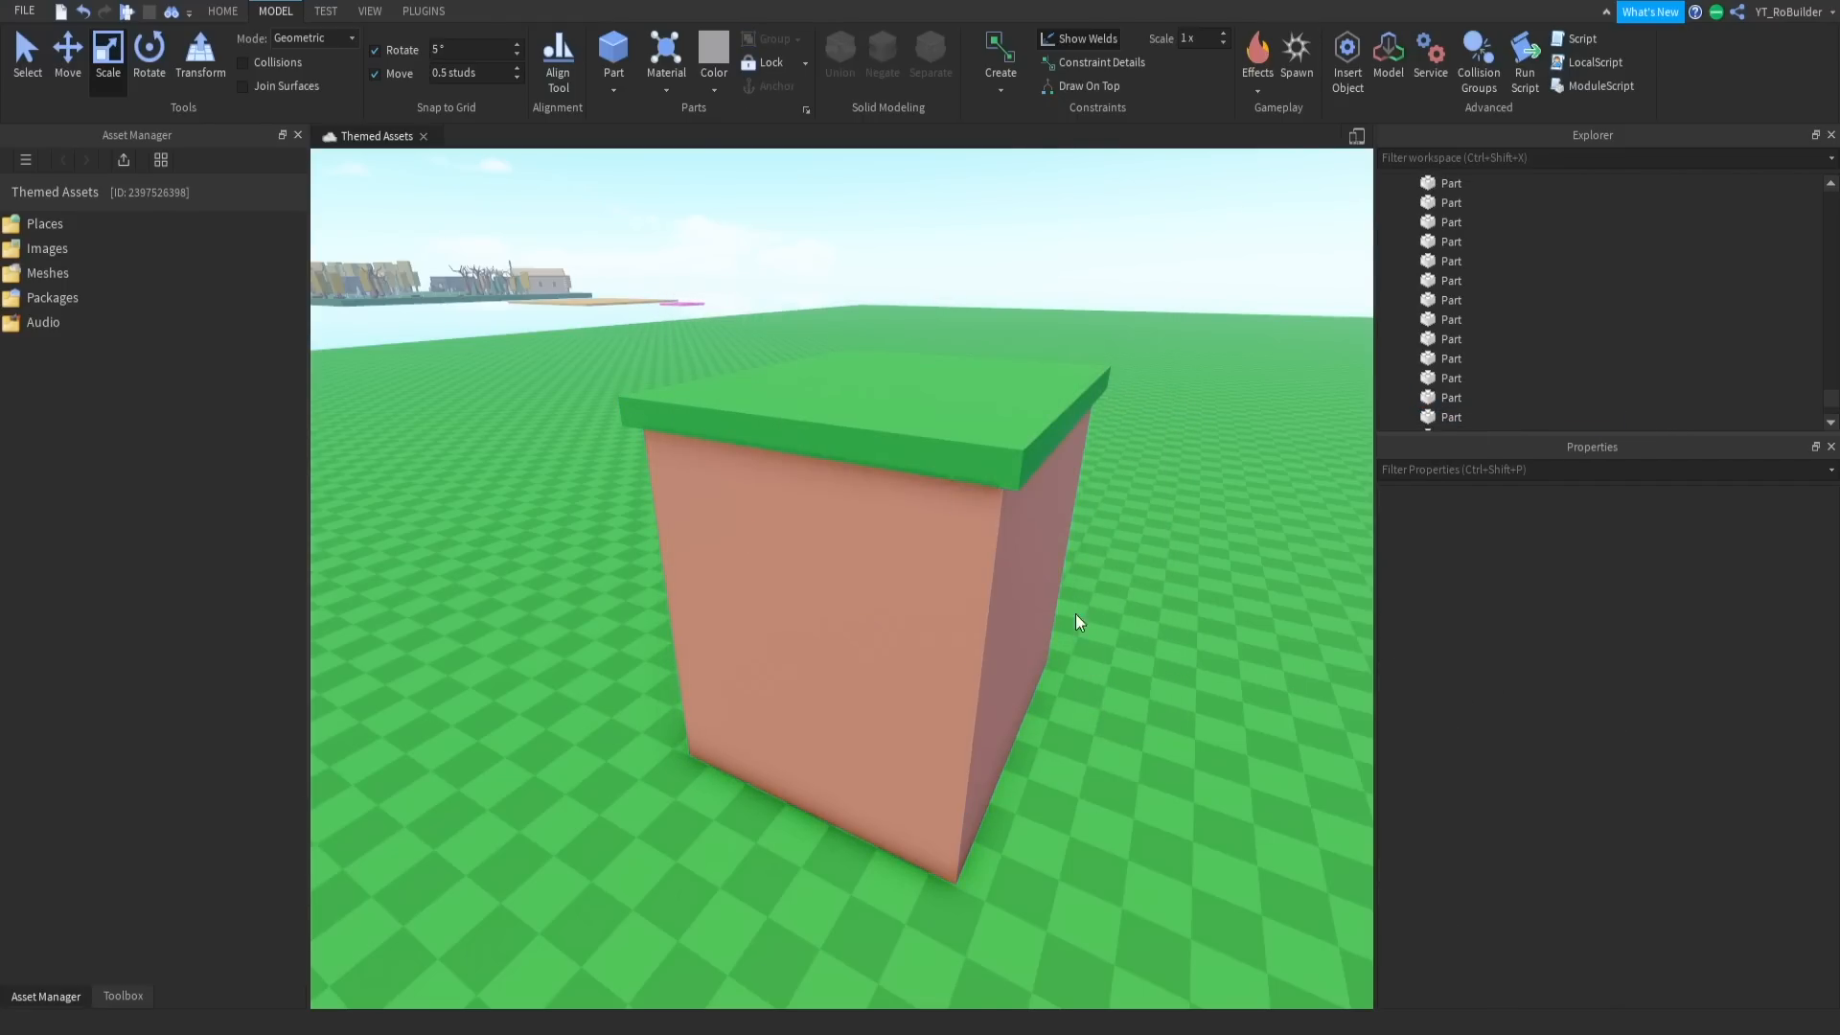
Group the green slab and brown block into one model and shift it across the baseplate
scroll(1045, 508, down, 3)
right_drag(1038, 490, 1038, 491)
drag(715, 416, 1079, 796)
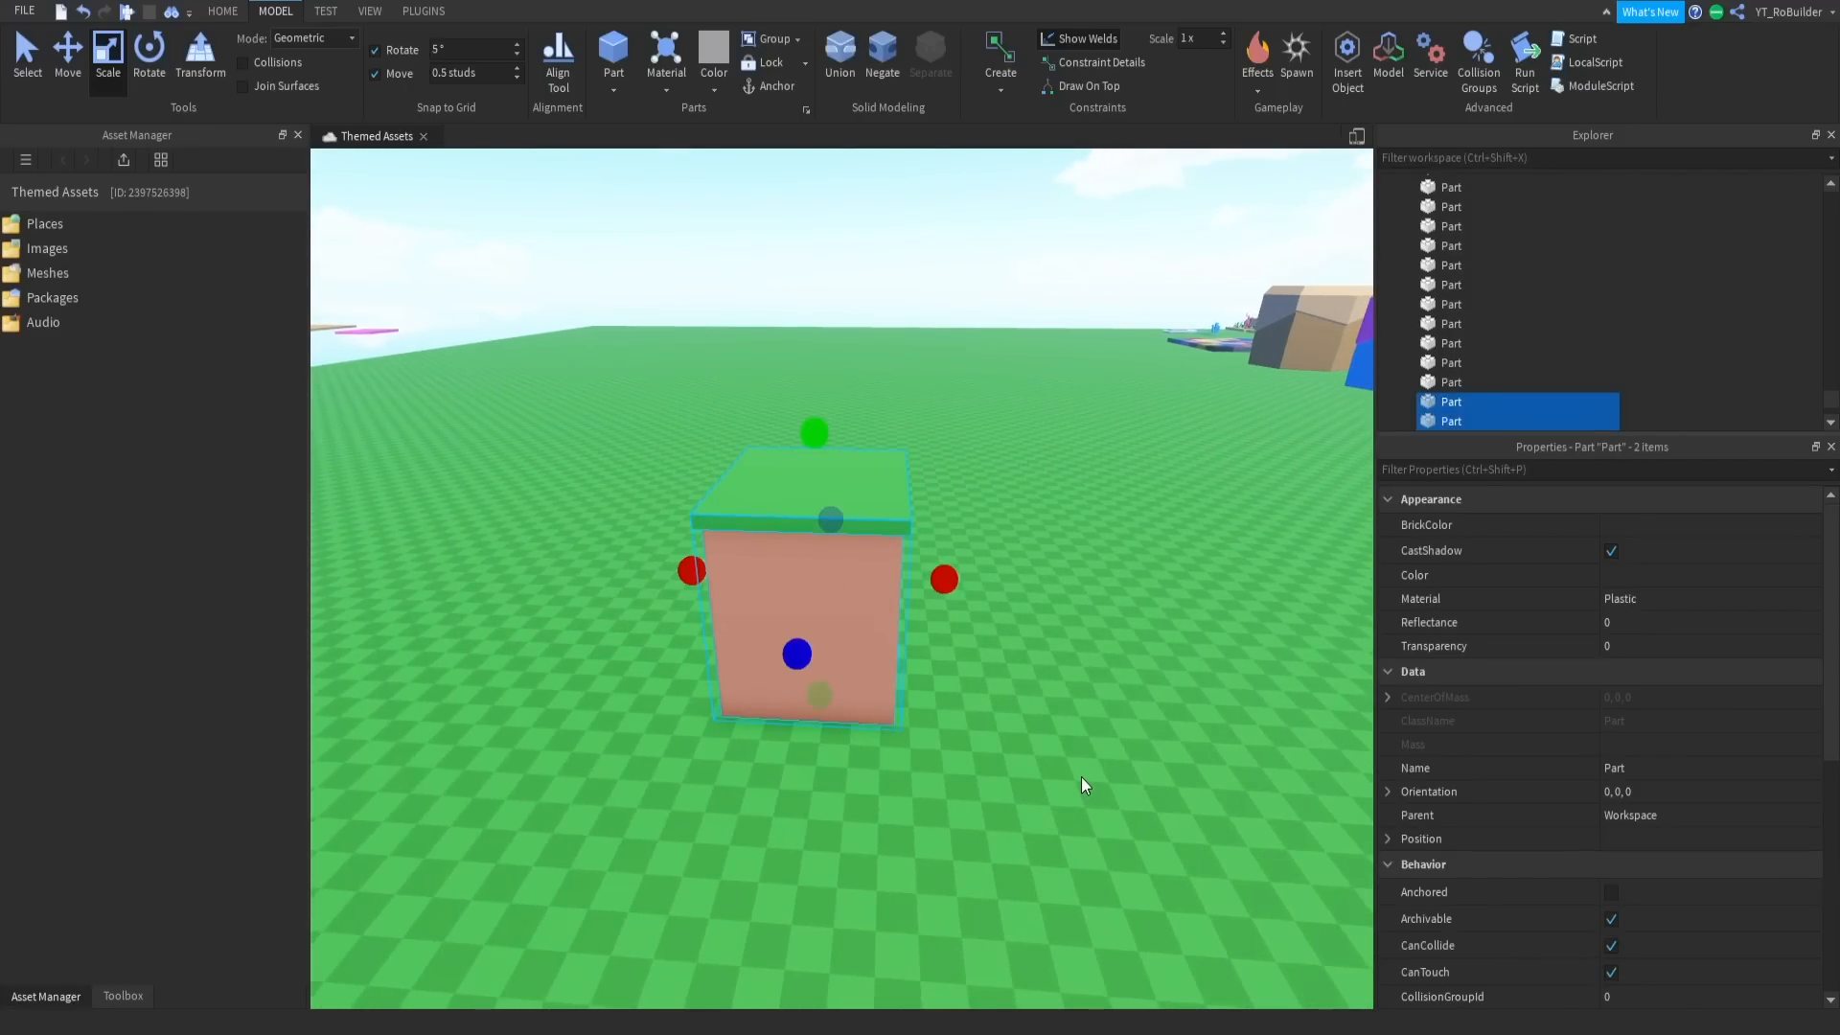
key(ctrl+g)
drag(855, 620, 826, 560)
Bring the tan-topped grey rock border model across the baseplate toward the grouped block
right_drag(1024, 518, 1023, 517)
key(w)
key(s)
drag(843, 606, 1136, 583)
right_drag(1136, 583, 1135, 580)
key(w)
drag(1137, 583, 1103, 580)
key(w)
right_drag(1104, 580, 1103, 580)
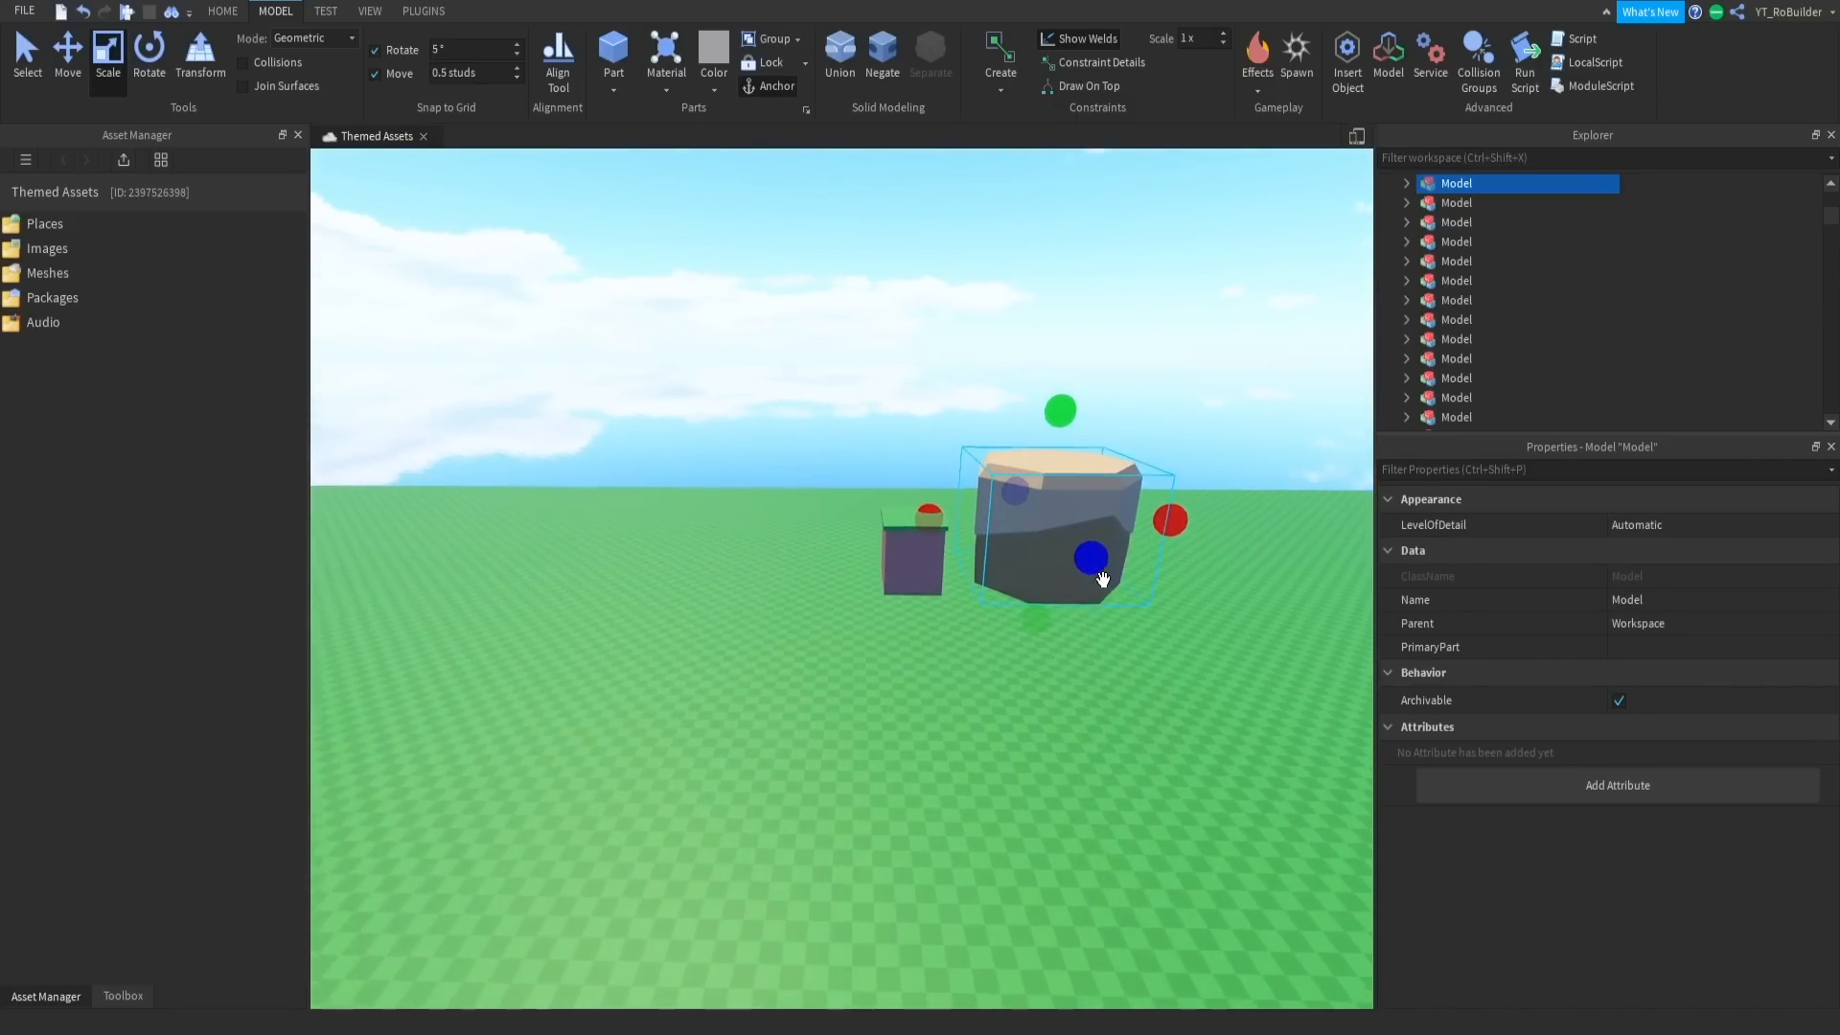
Place the rock border model directly beside the grouped block and enlarge it slightly
key(w)
key(d)
drag(1101, 418, 944, 634)
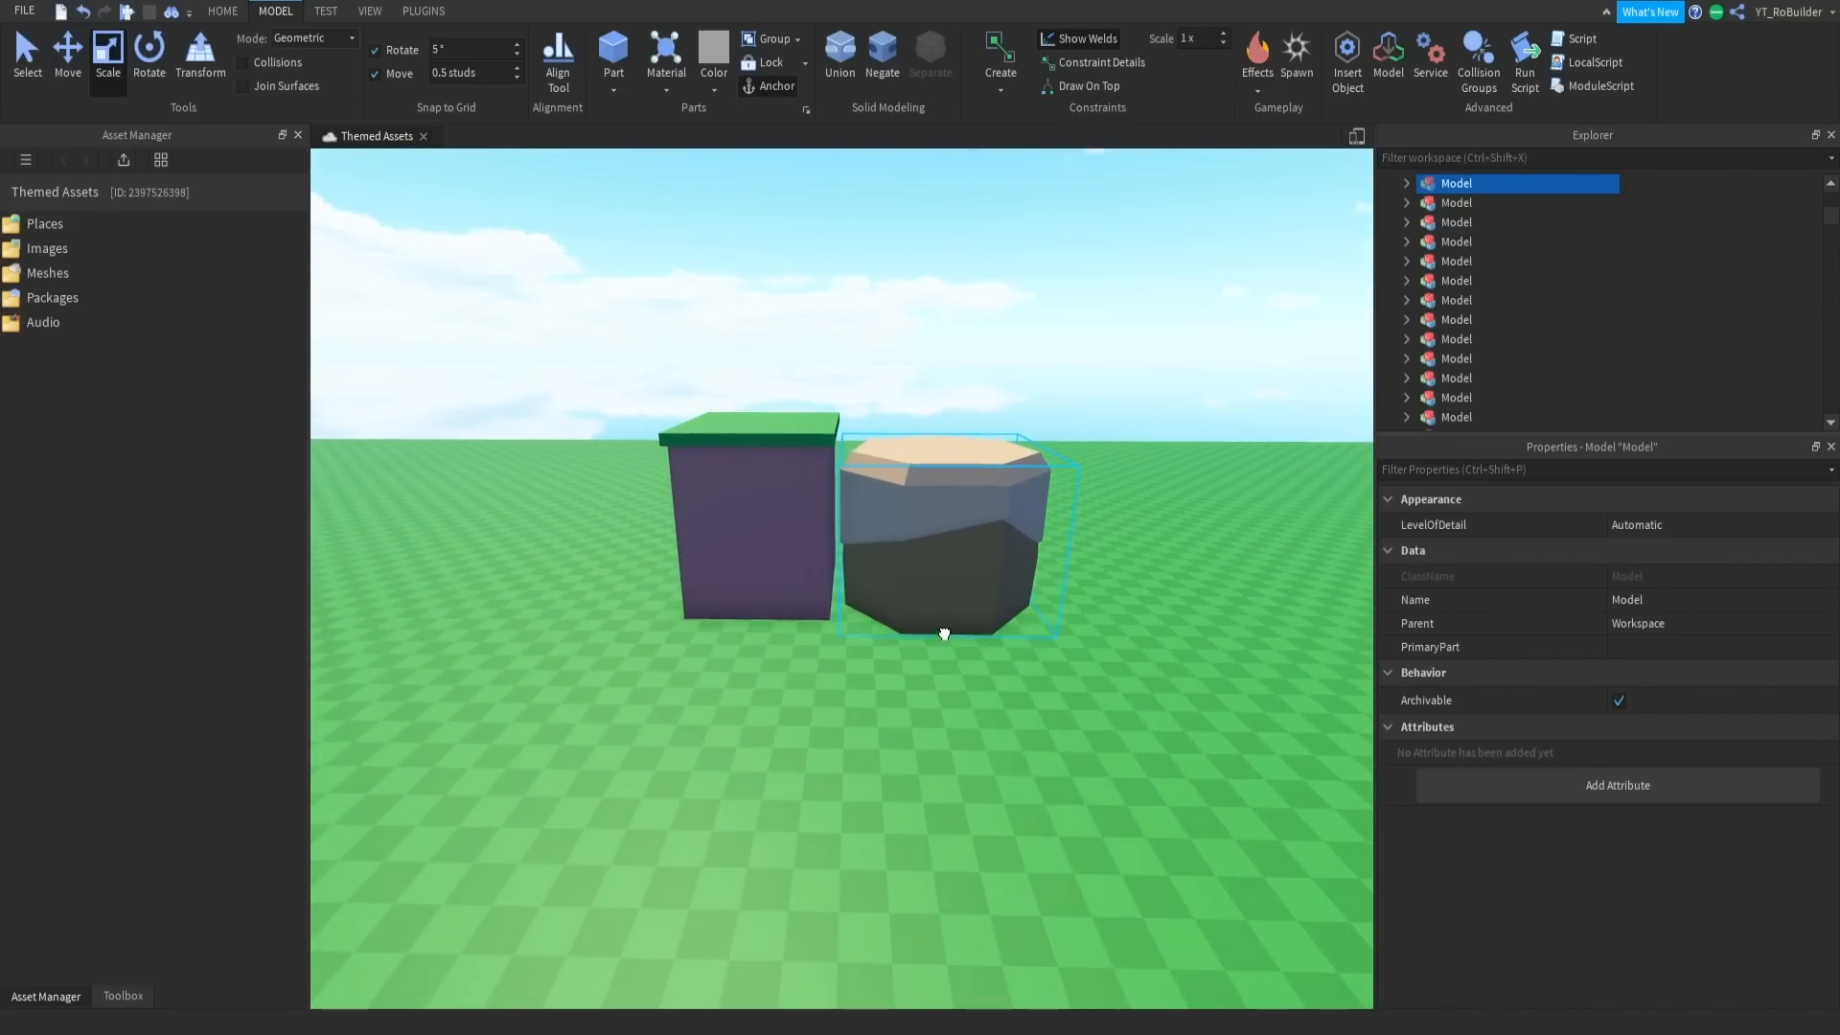
drag(951, 403, 950, 378)
drag(954, 469, 987, 624)
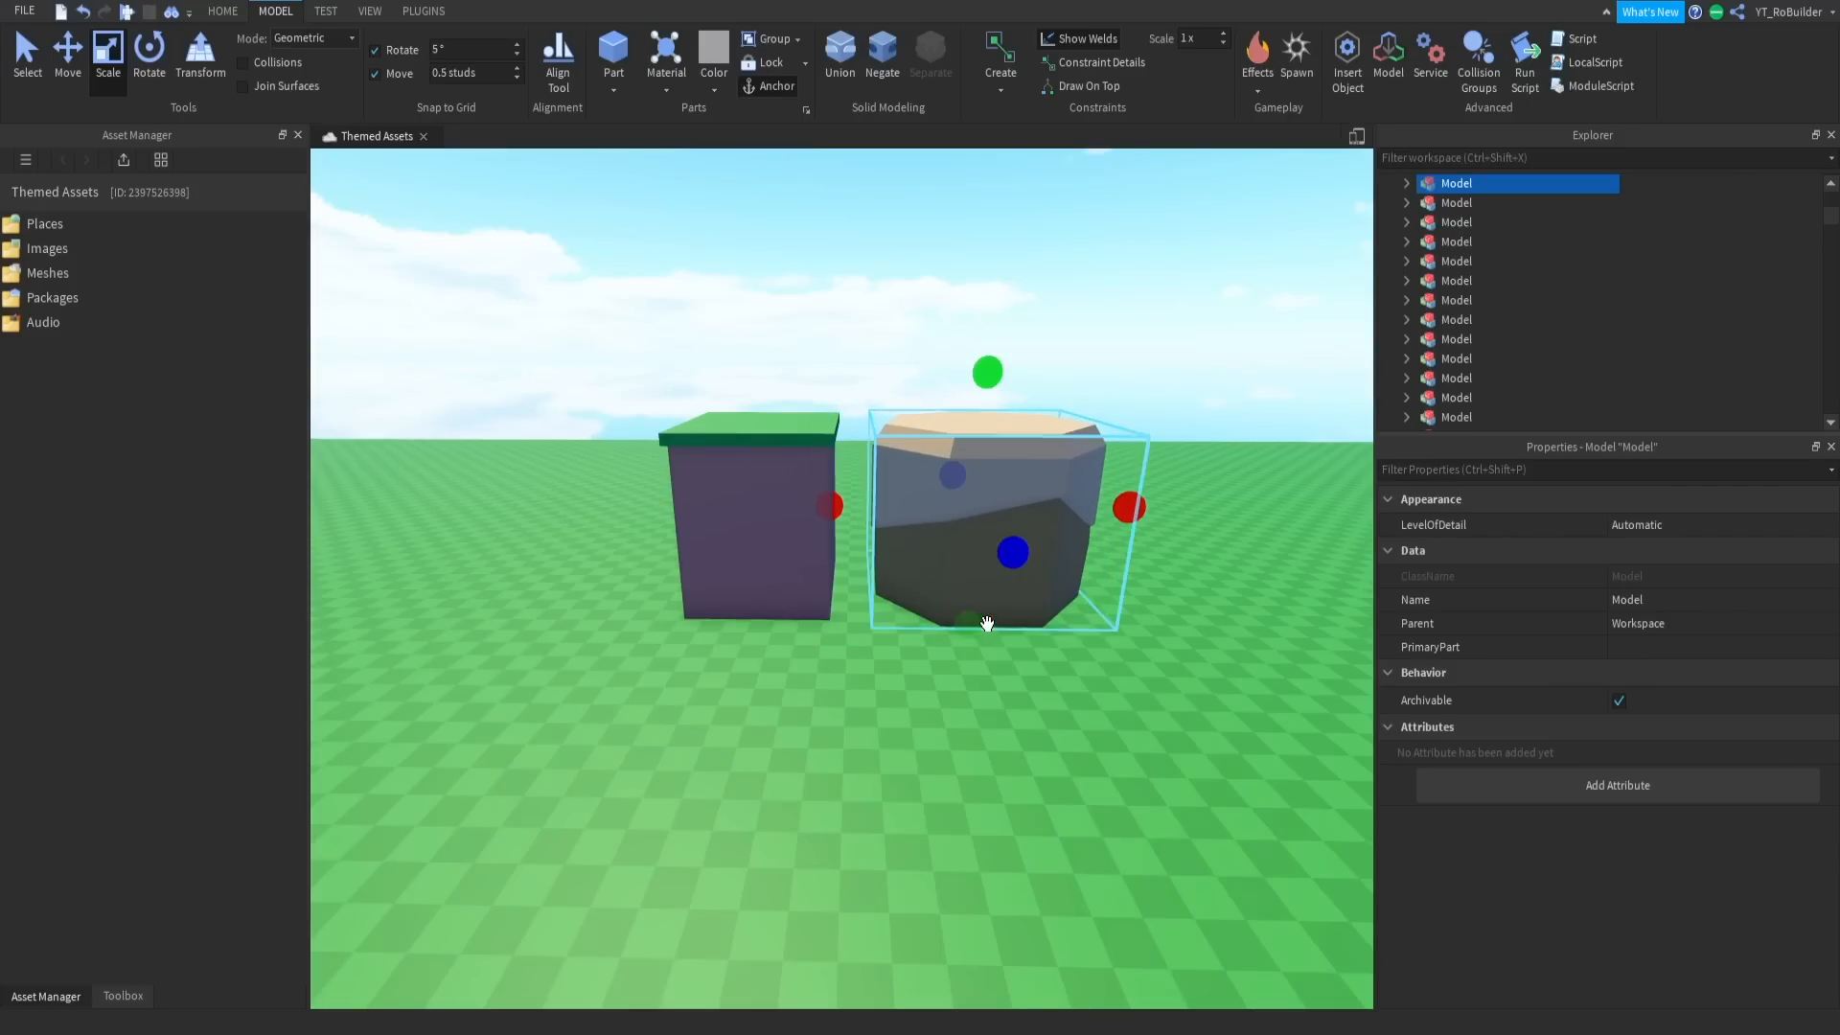
Color the rock model's lower mesh Brown and lighten the shade to match the block's base
click(953, 564)
click(1625, 525)
click(1635, 739)
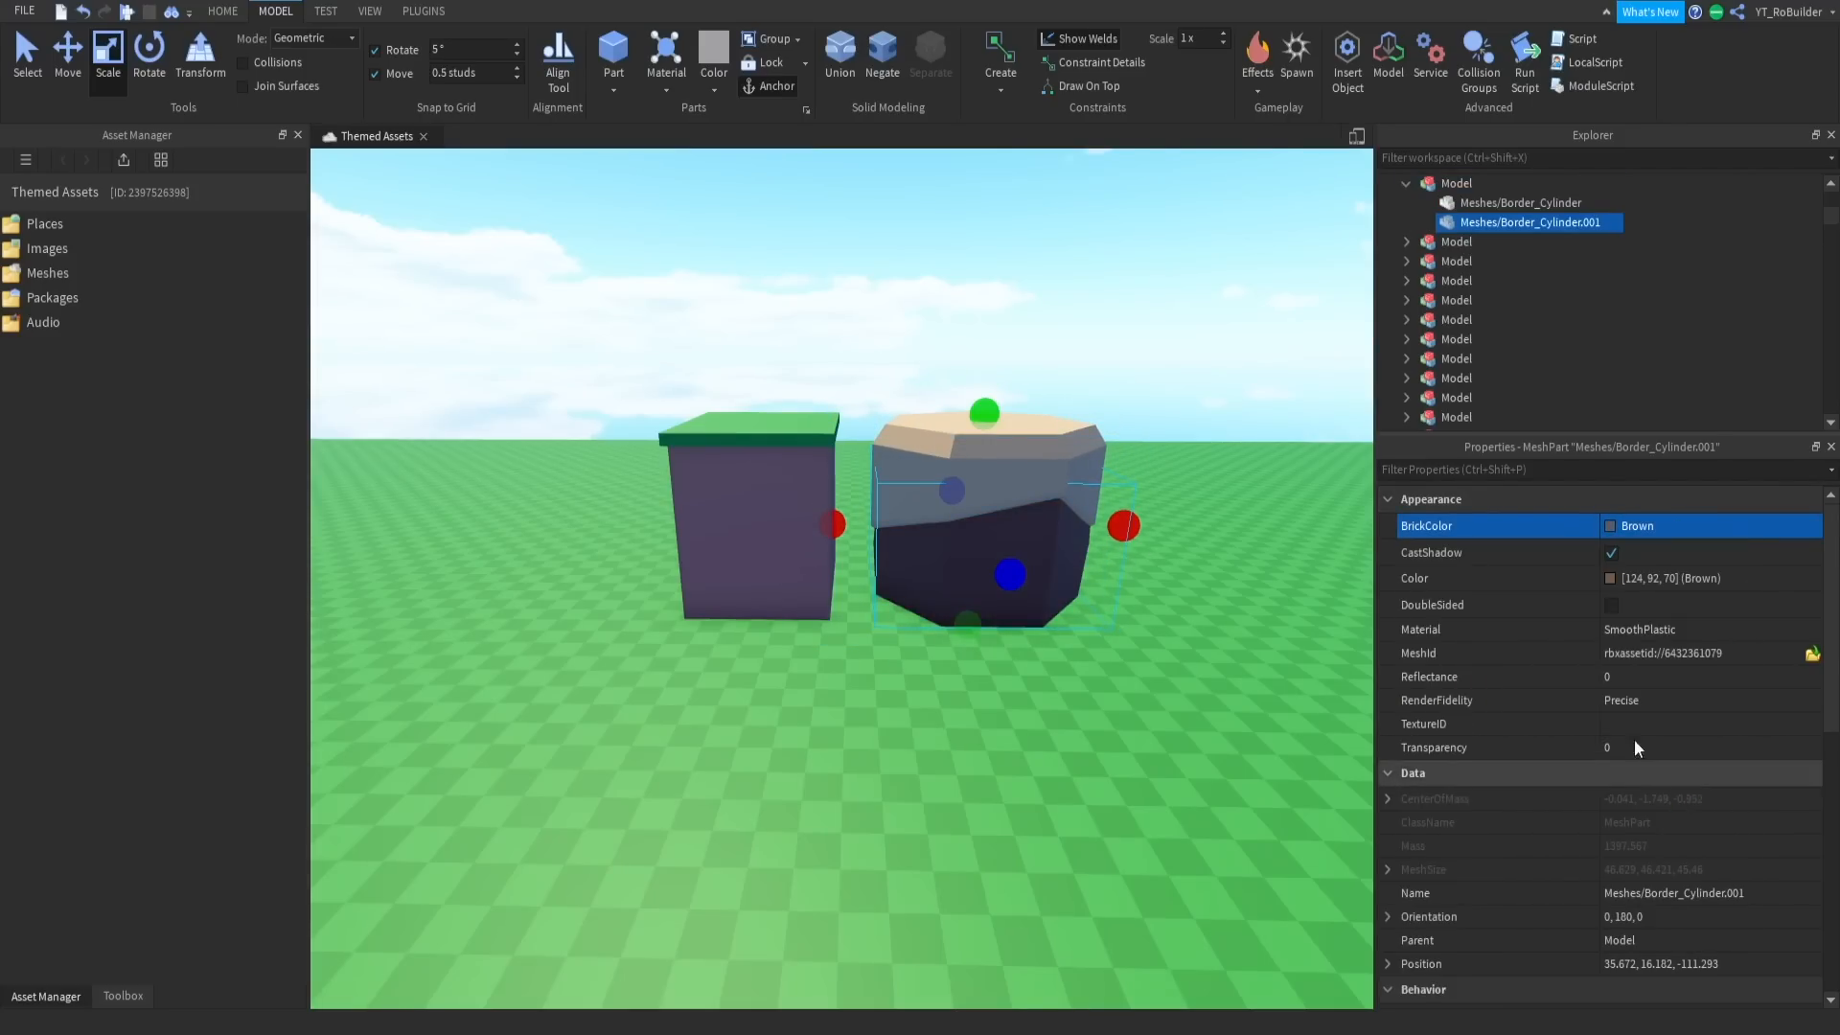
click(1622, 579)
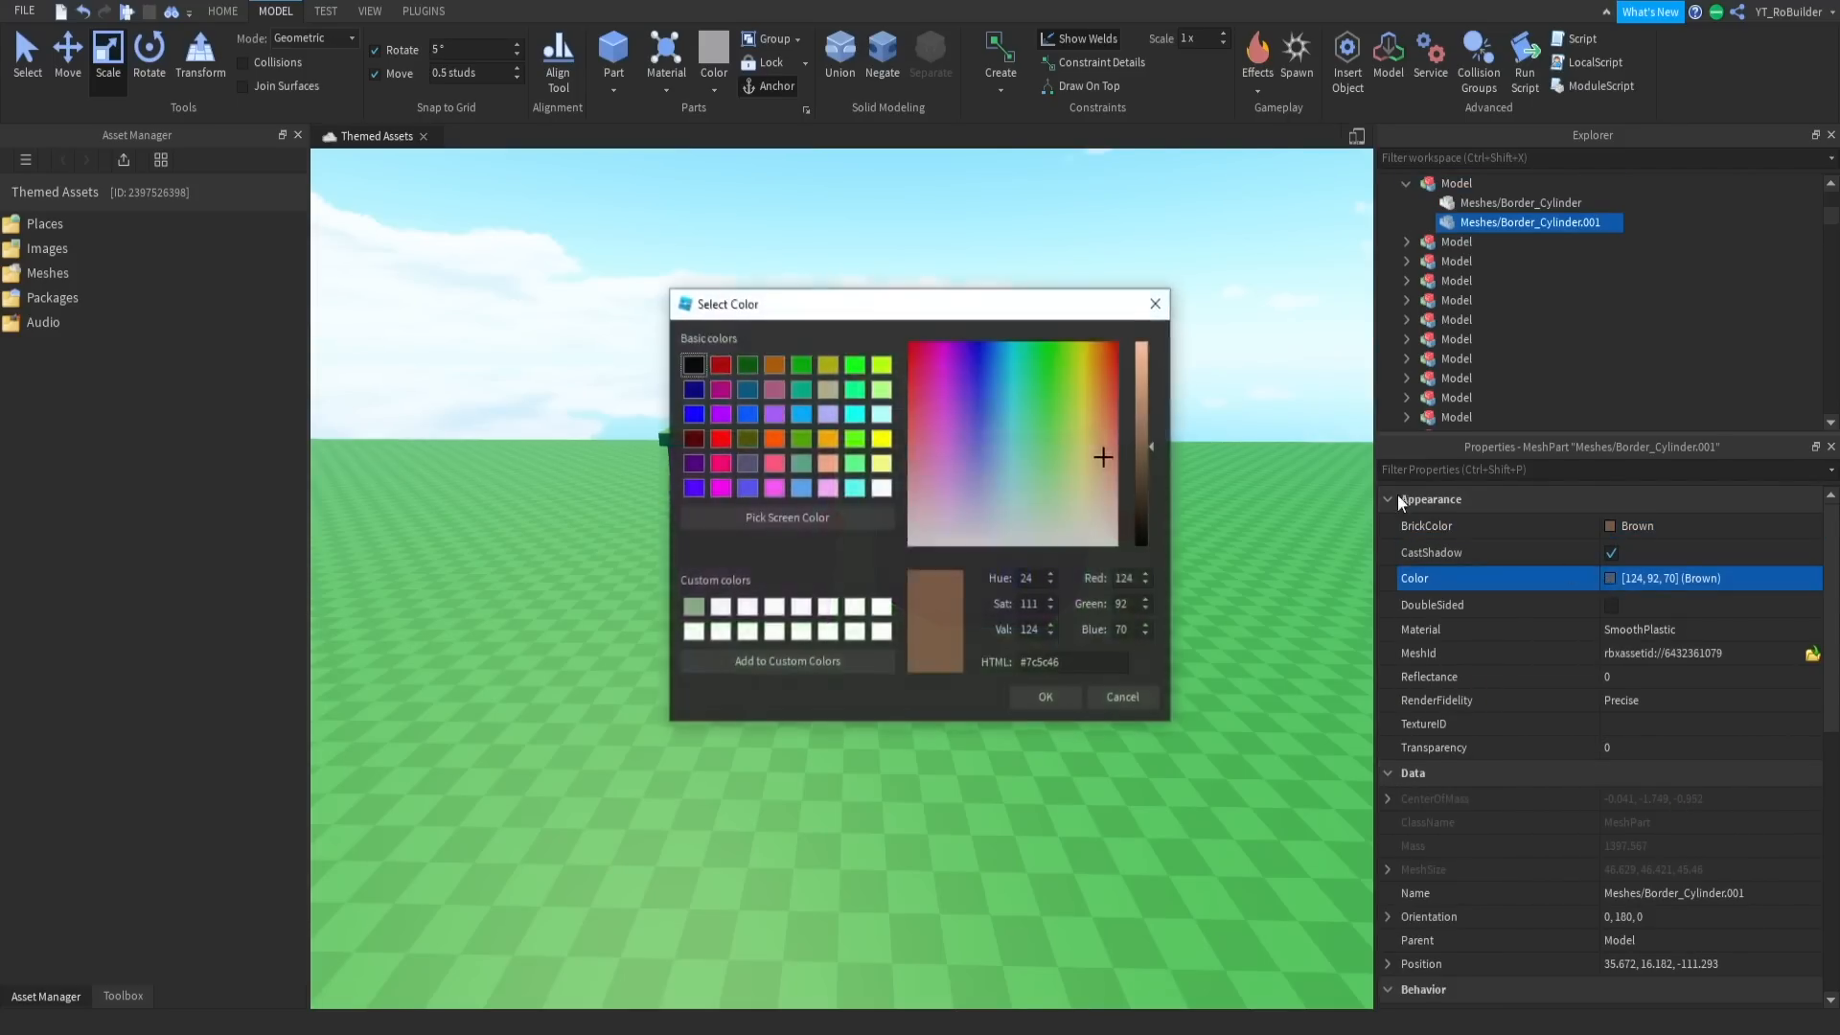
click(1148, 393)
click(1036, 695)
Color the rock model's upper mesh green to match the block's cap
click(1040, 458)
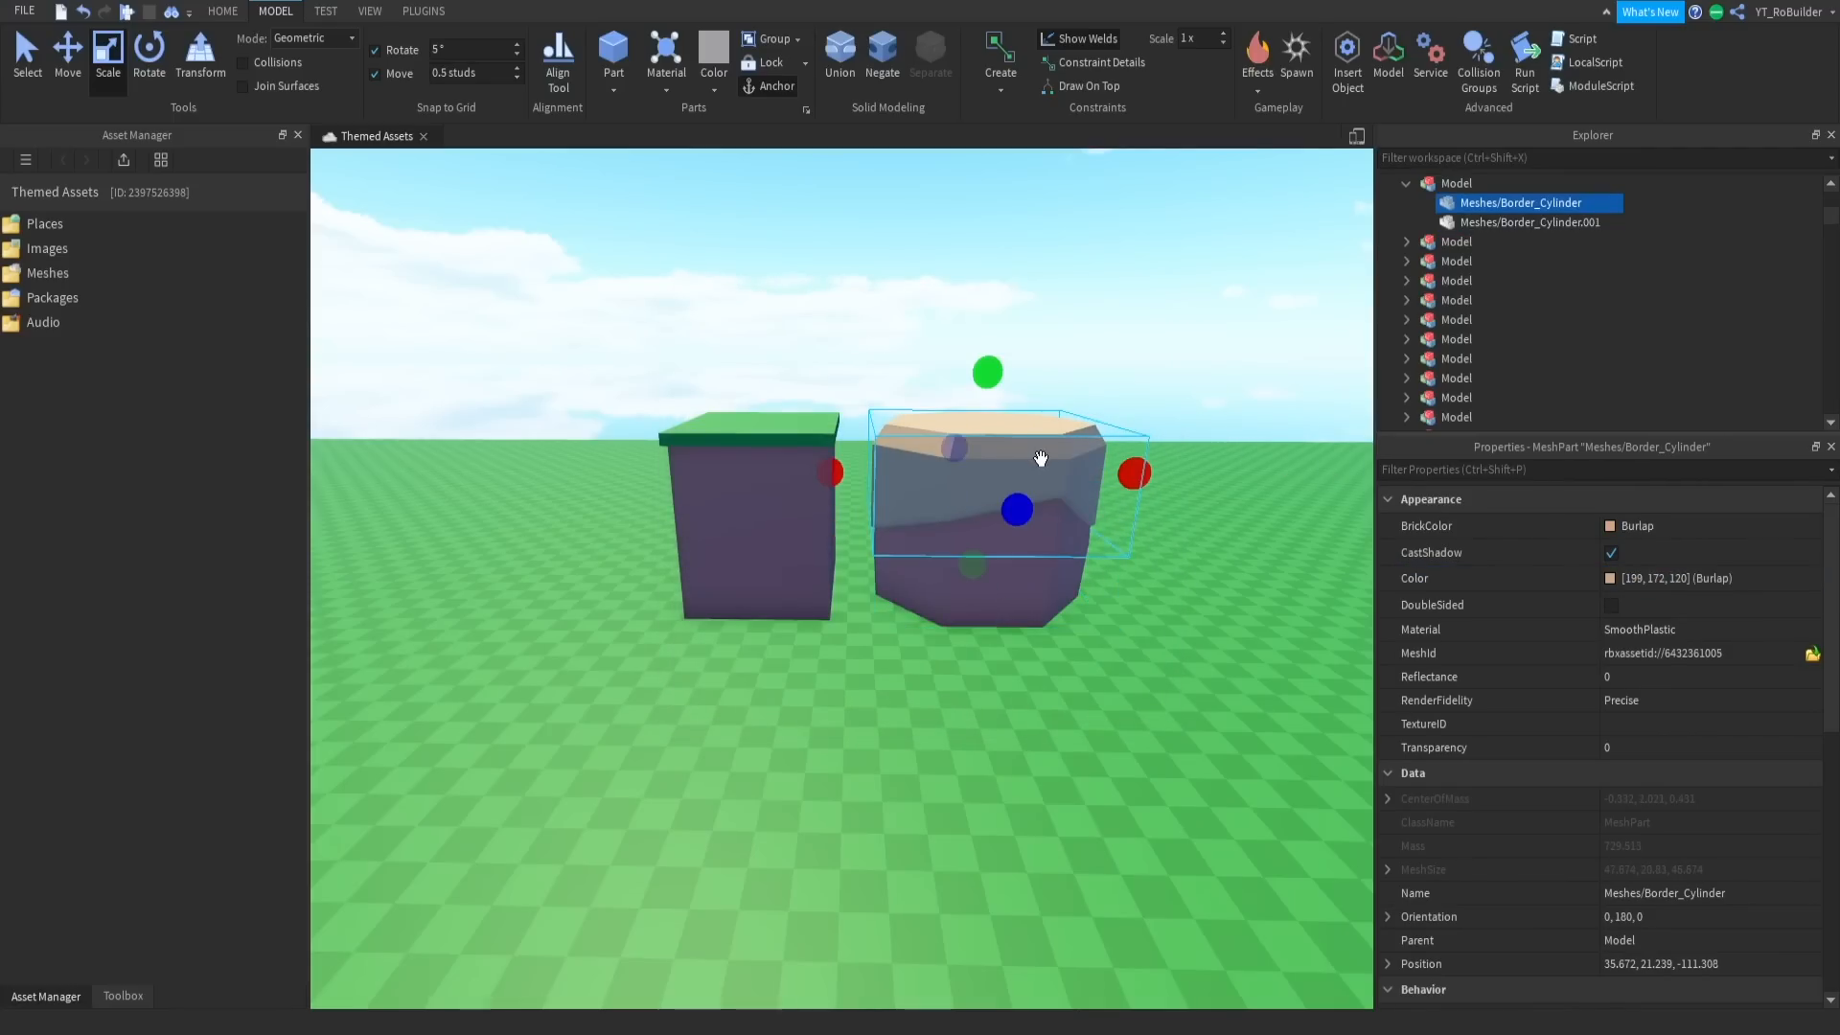
click(1615, 527)
click(1501, 583)
click(1119, 446)
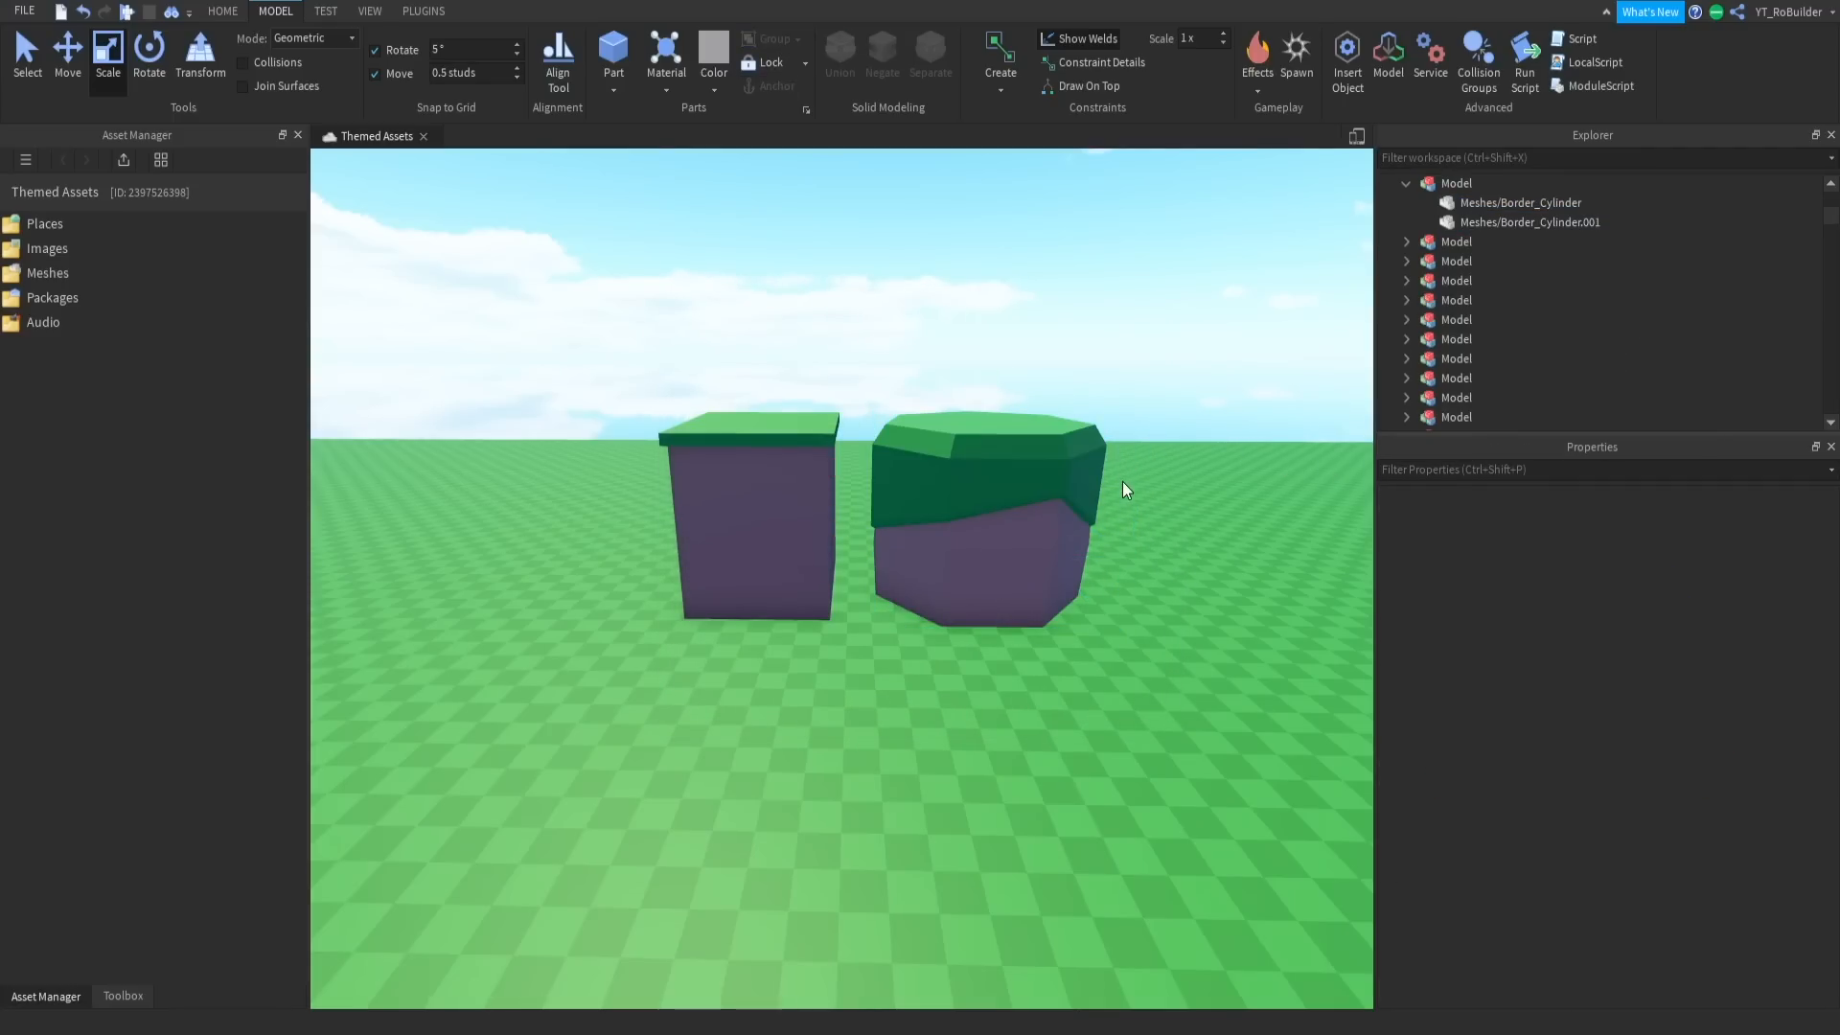
Reposition the grouped block beside the green-topped rock and set a duplicate of the block next to it
key(s)
drag(746, 574, 702, 543)
key(a)
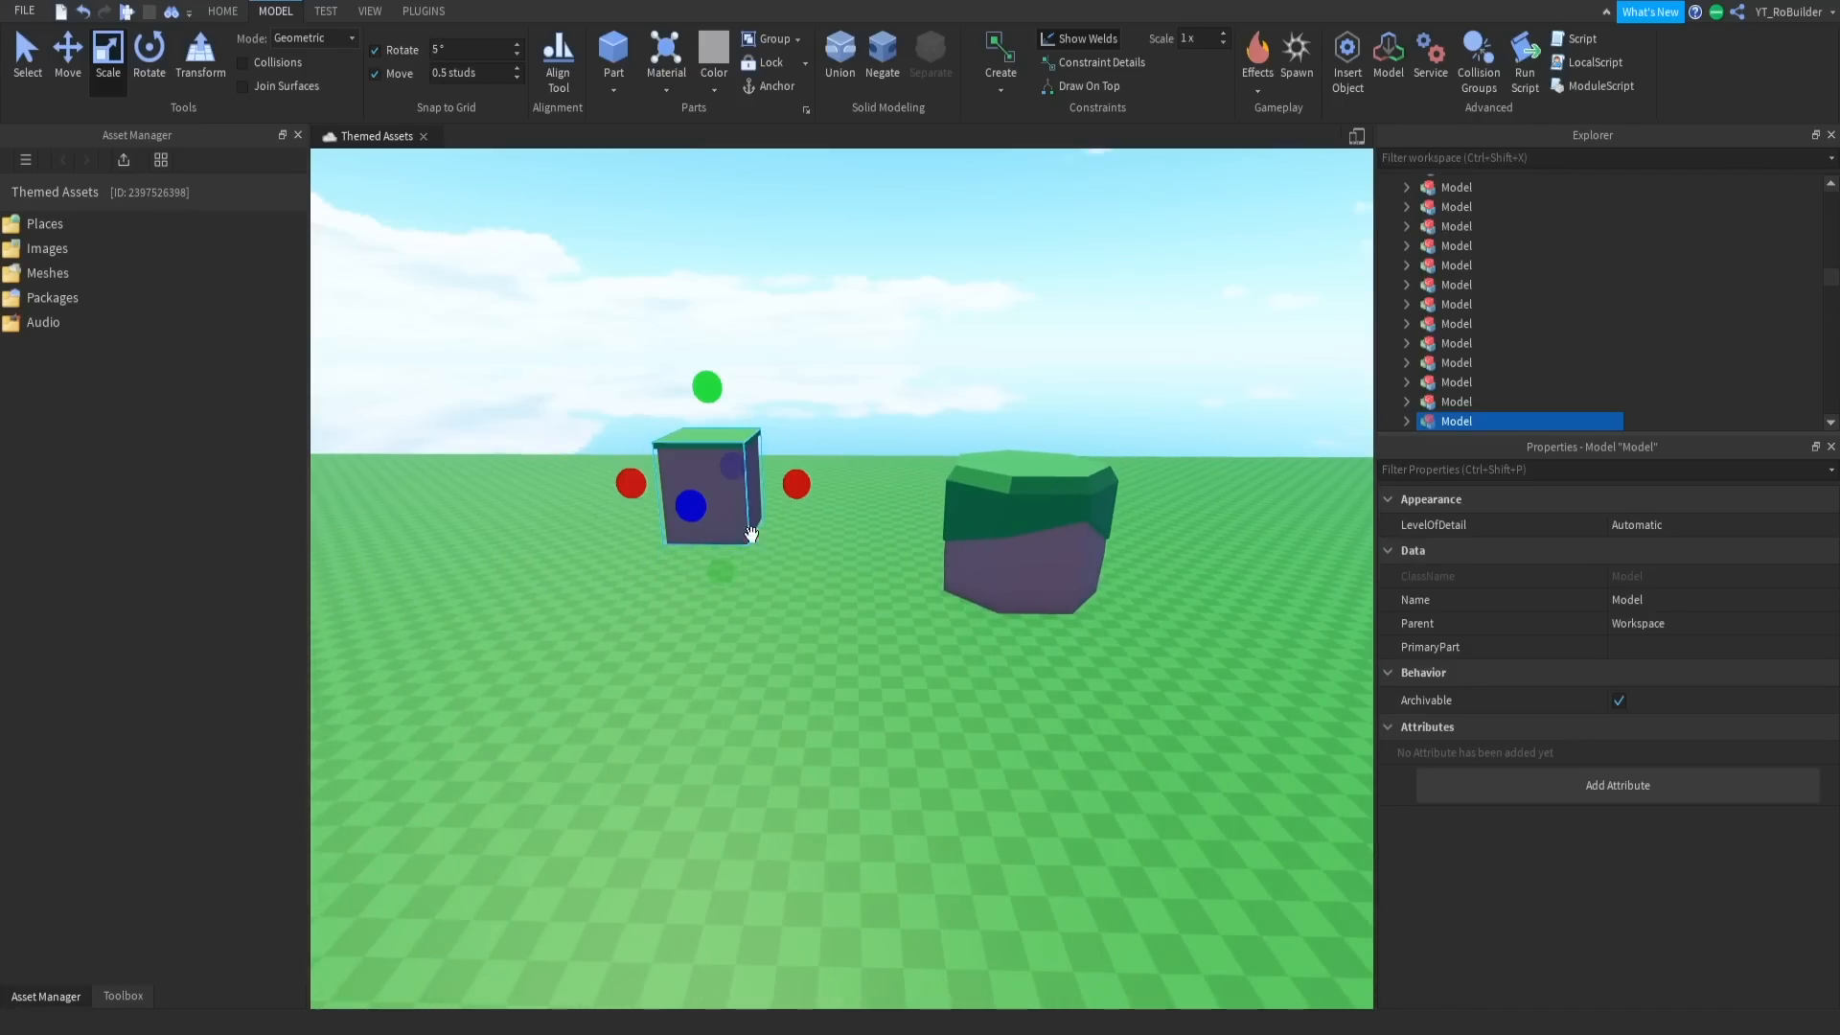
key(d)
right_drag(785, 498, 791, 497)
drag(847, 522, 937, 596)
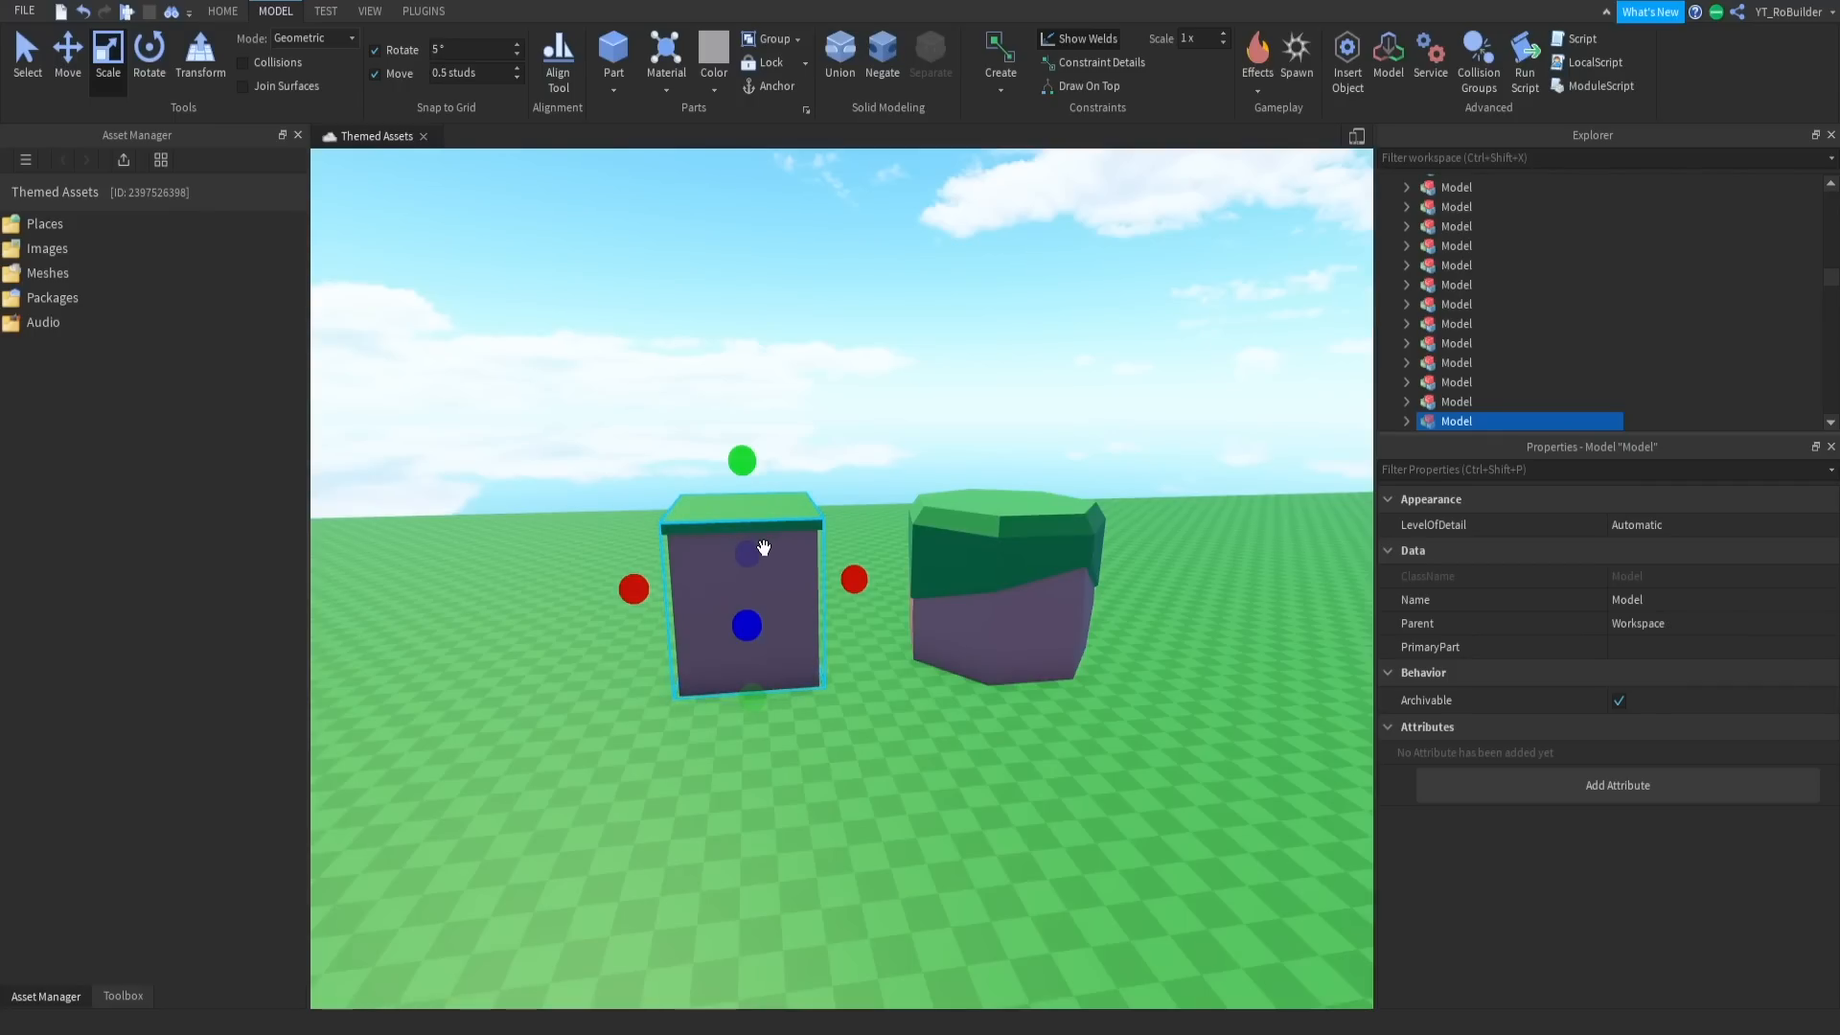
key(a)
drag(781, 532, 730, 692)
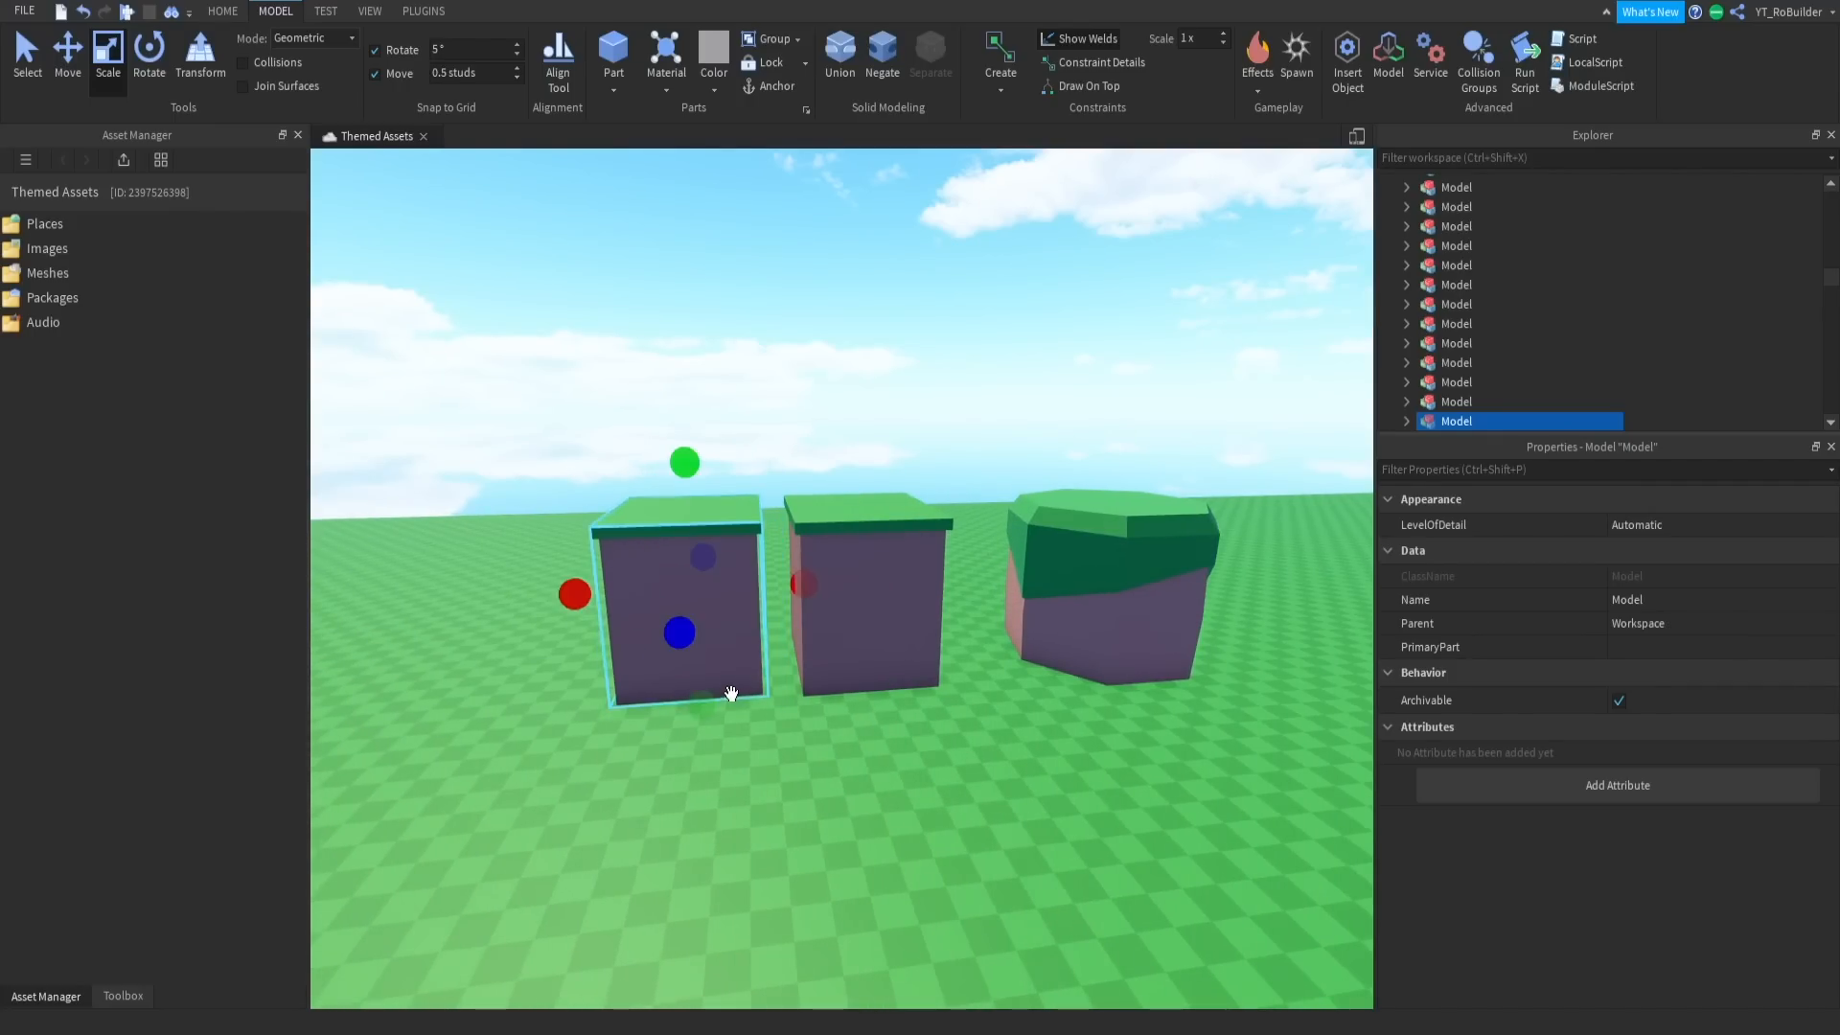
Raise the duplicate's green cap by 10 studs and stretch its brown base up to meet it
click(740, 511)
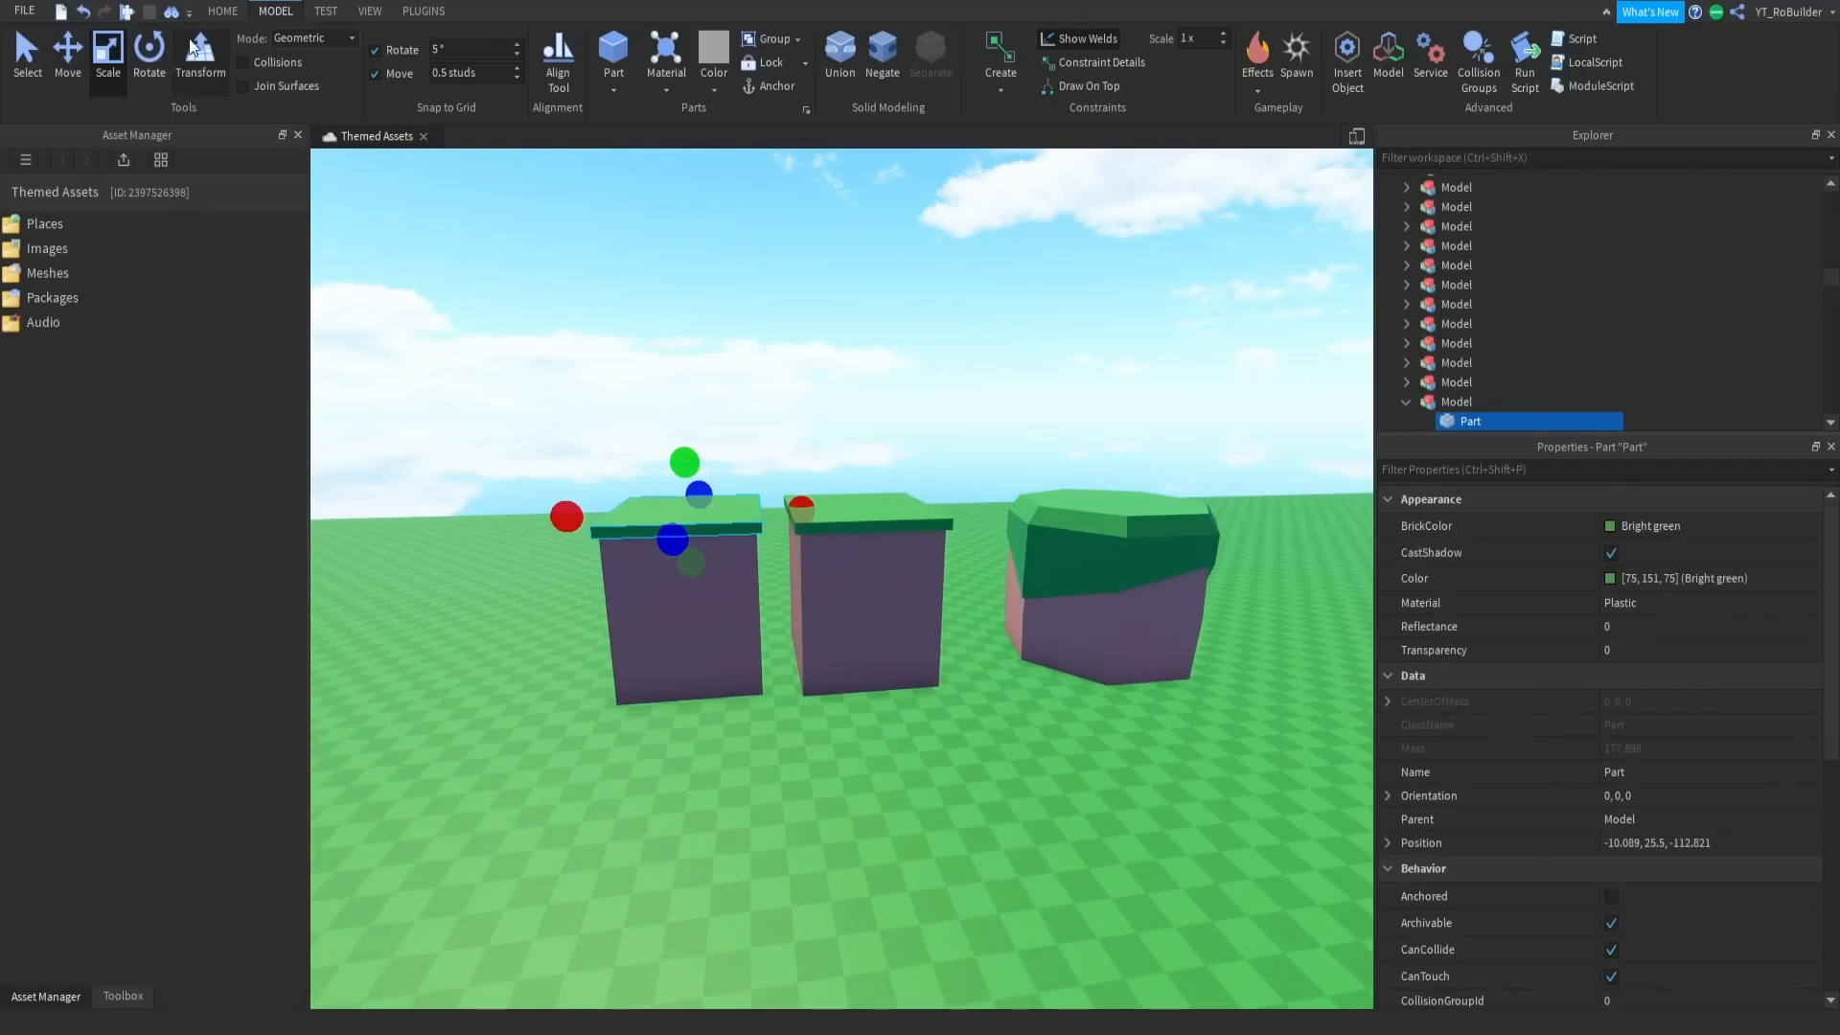
key(ctrl+2)
drag(687, 410, 682, 296)
alt+click(750, 555)
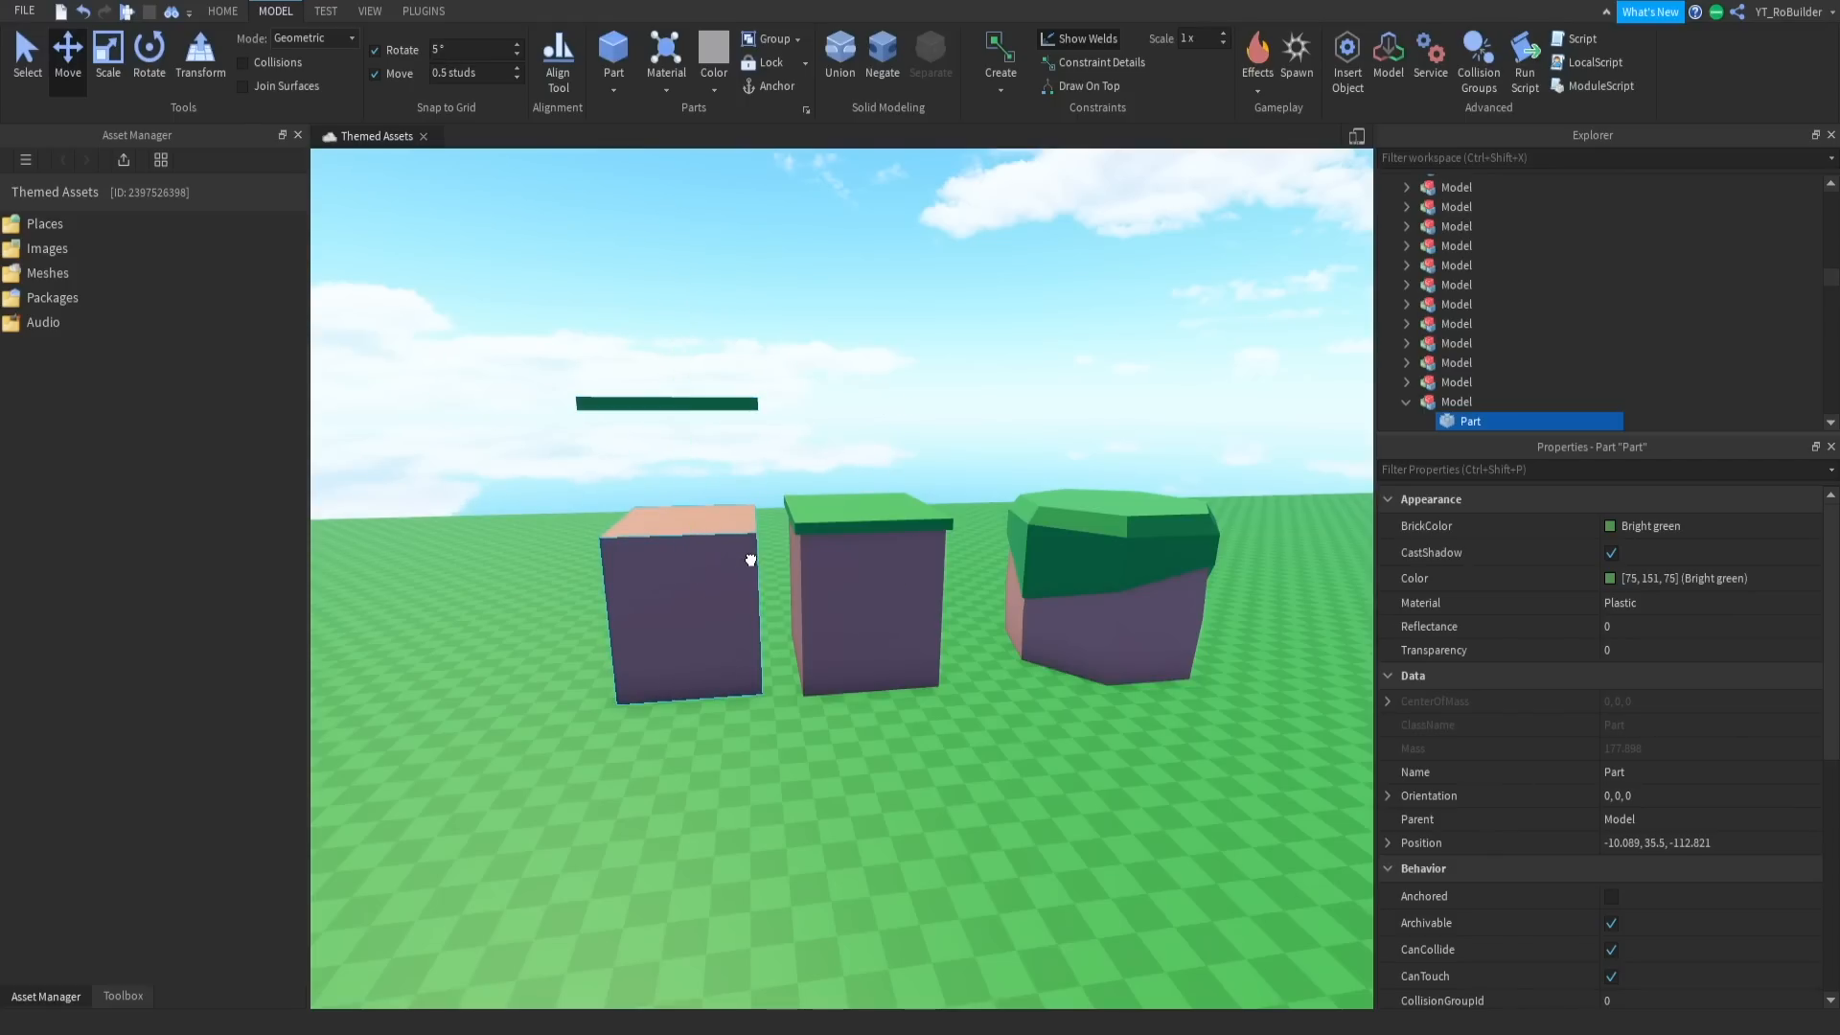
key(ctrl+3)
drag(687, 471, 682, 362)
click(790, 362)
Duplicate the tall block model and arrange the two tall blocks side by side
scroll(789, 362, down, 5)
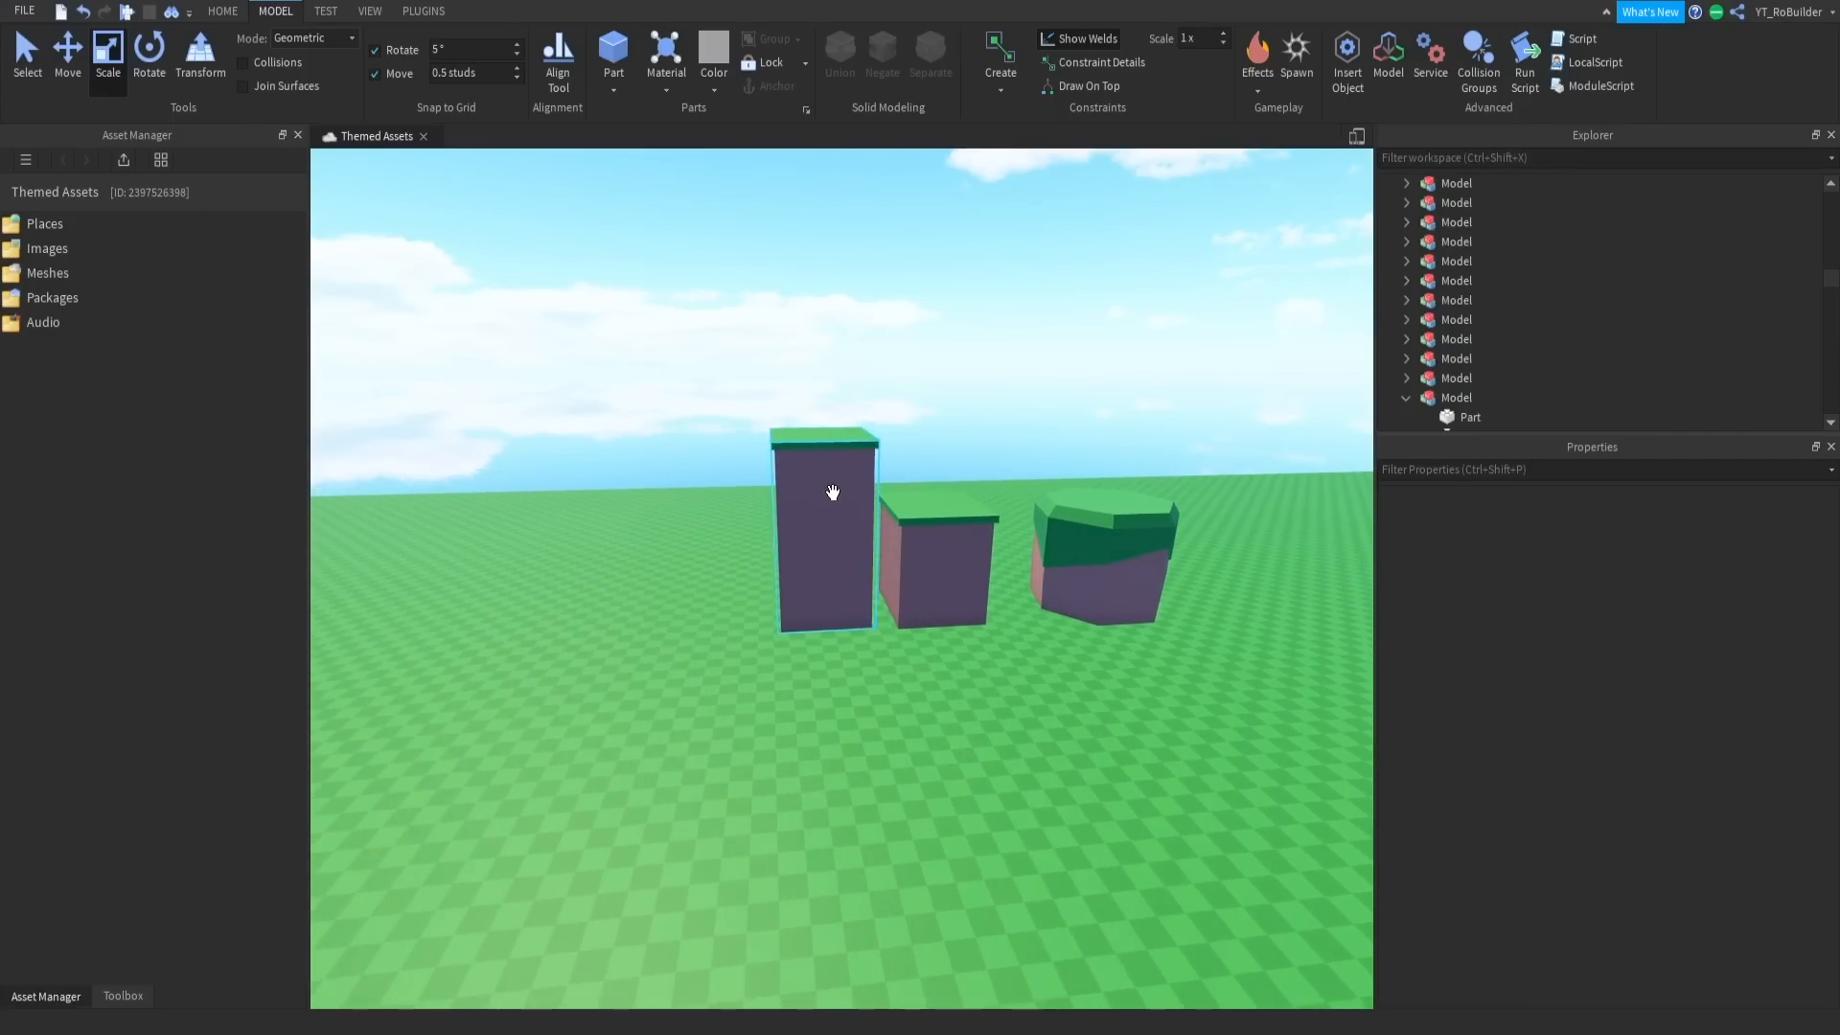
click(831, 493)
drag(801, 479, 839, 626)
key(ctrl+d)
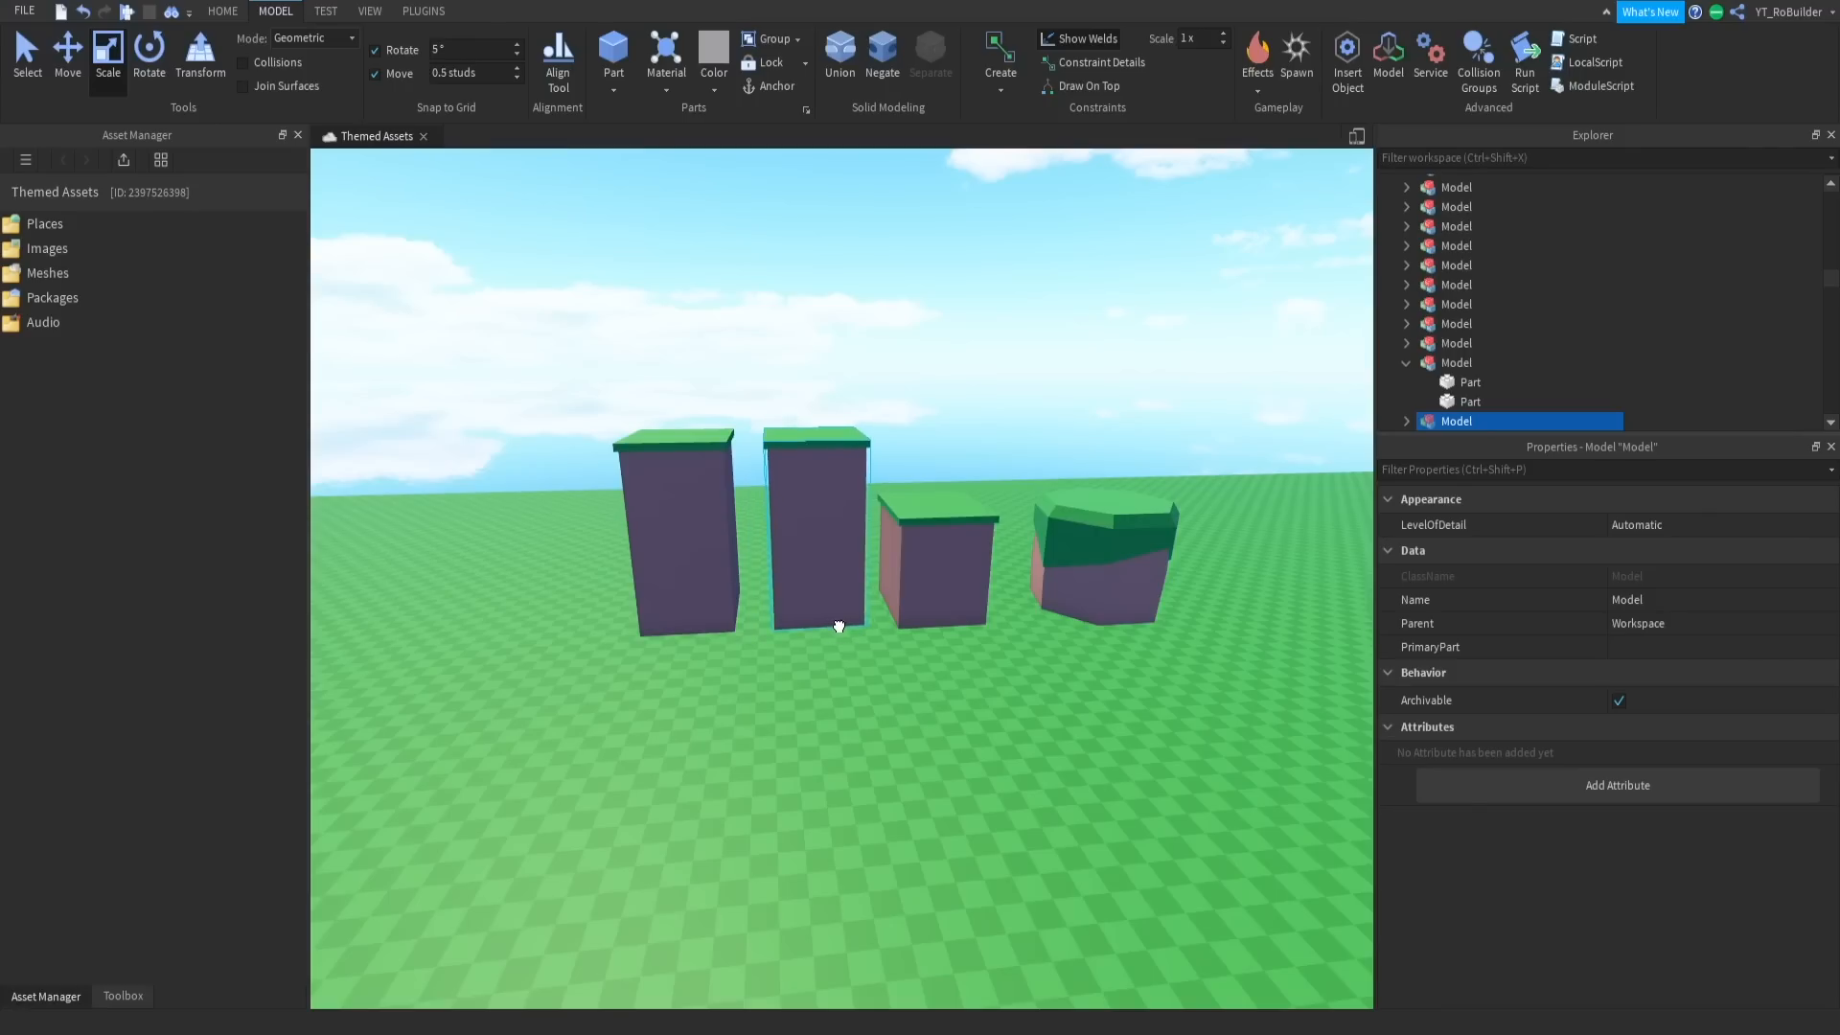
Shorten the brown base of the tall block nearest the original and lower its green cap onto it
click(840, 506)
drag(802, 387, 802, 440)
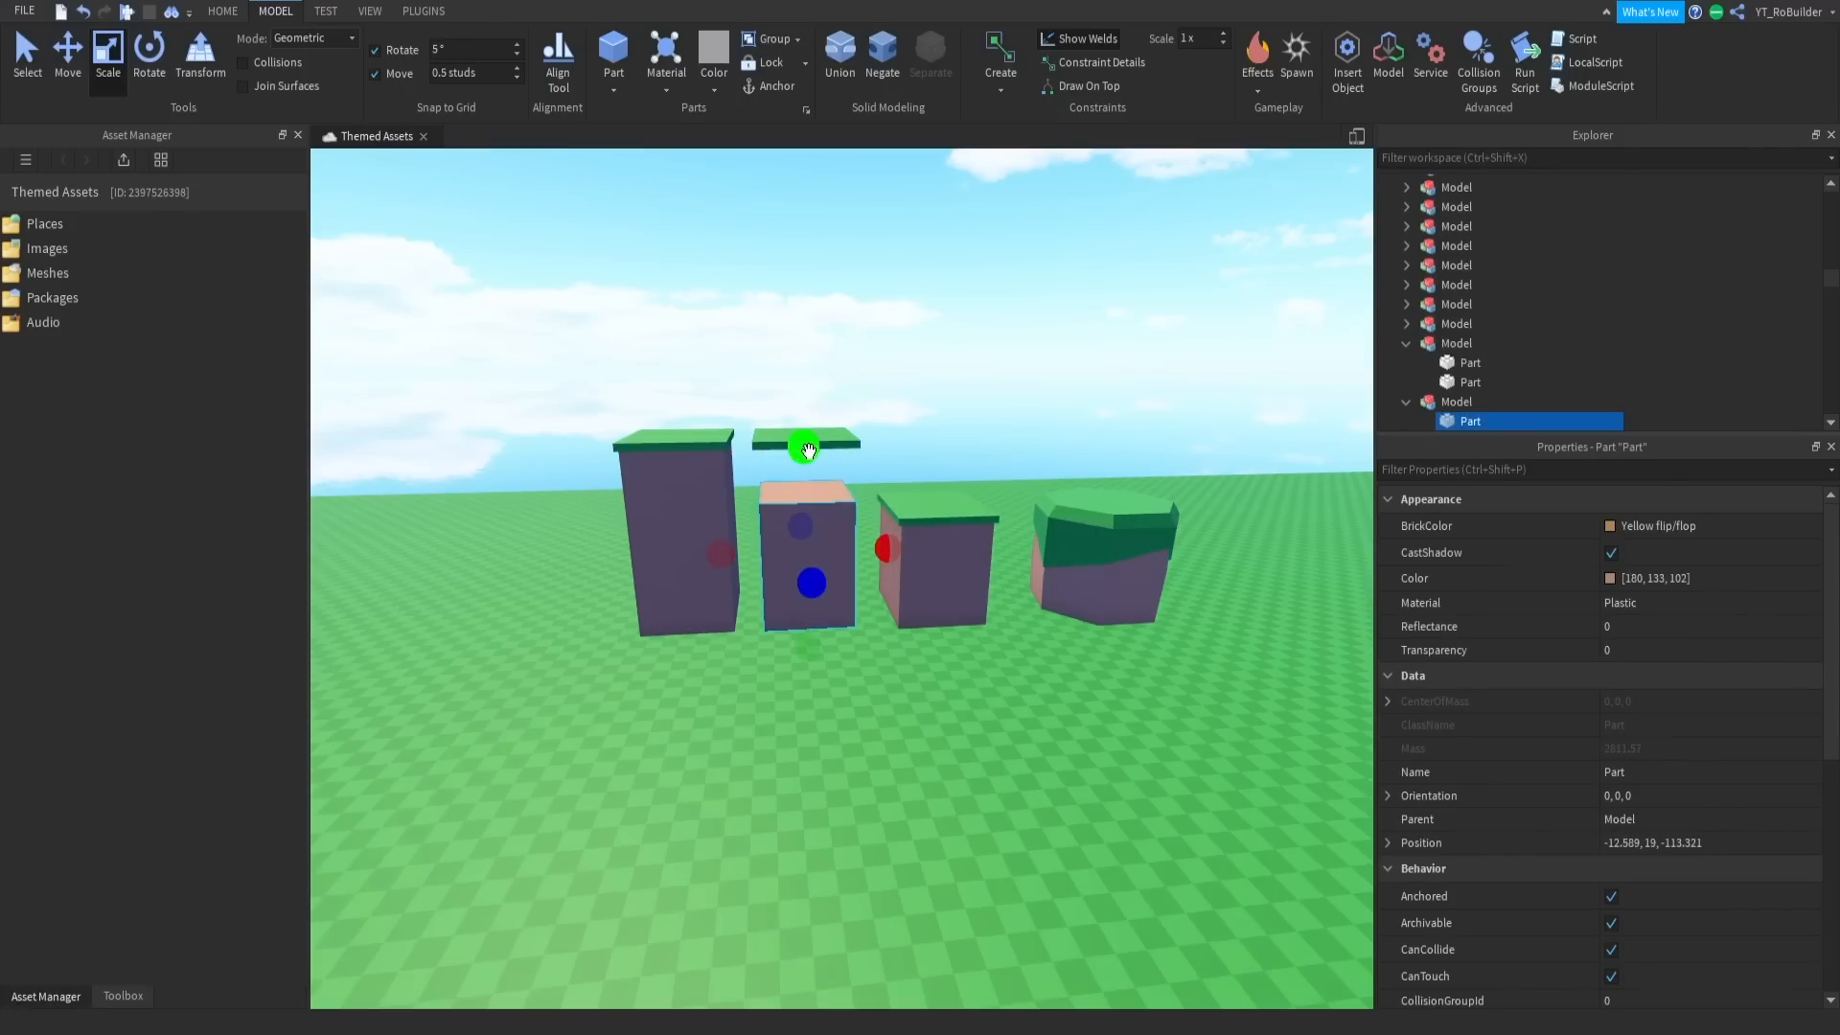
click(832, 433)
click(69, 52)
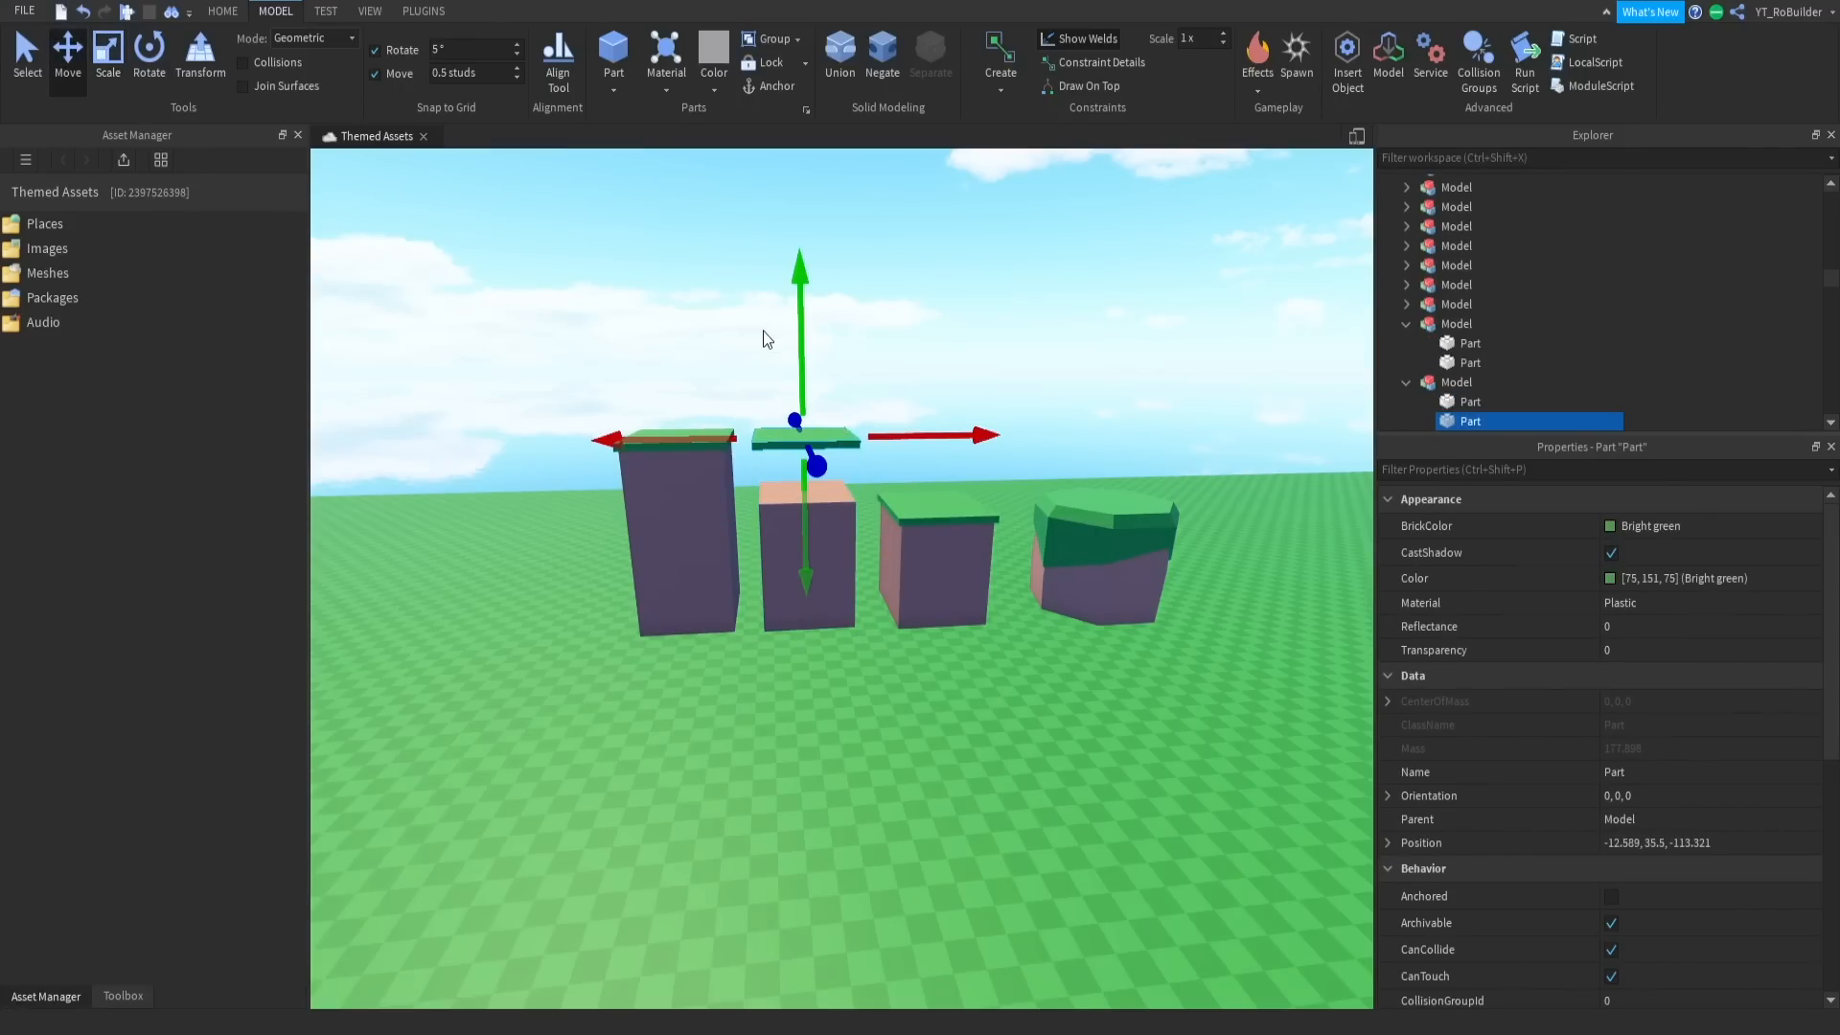
drag(795, 327, 797, 386)
click(872, 492)
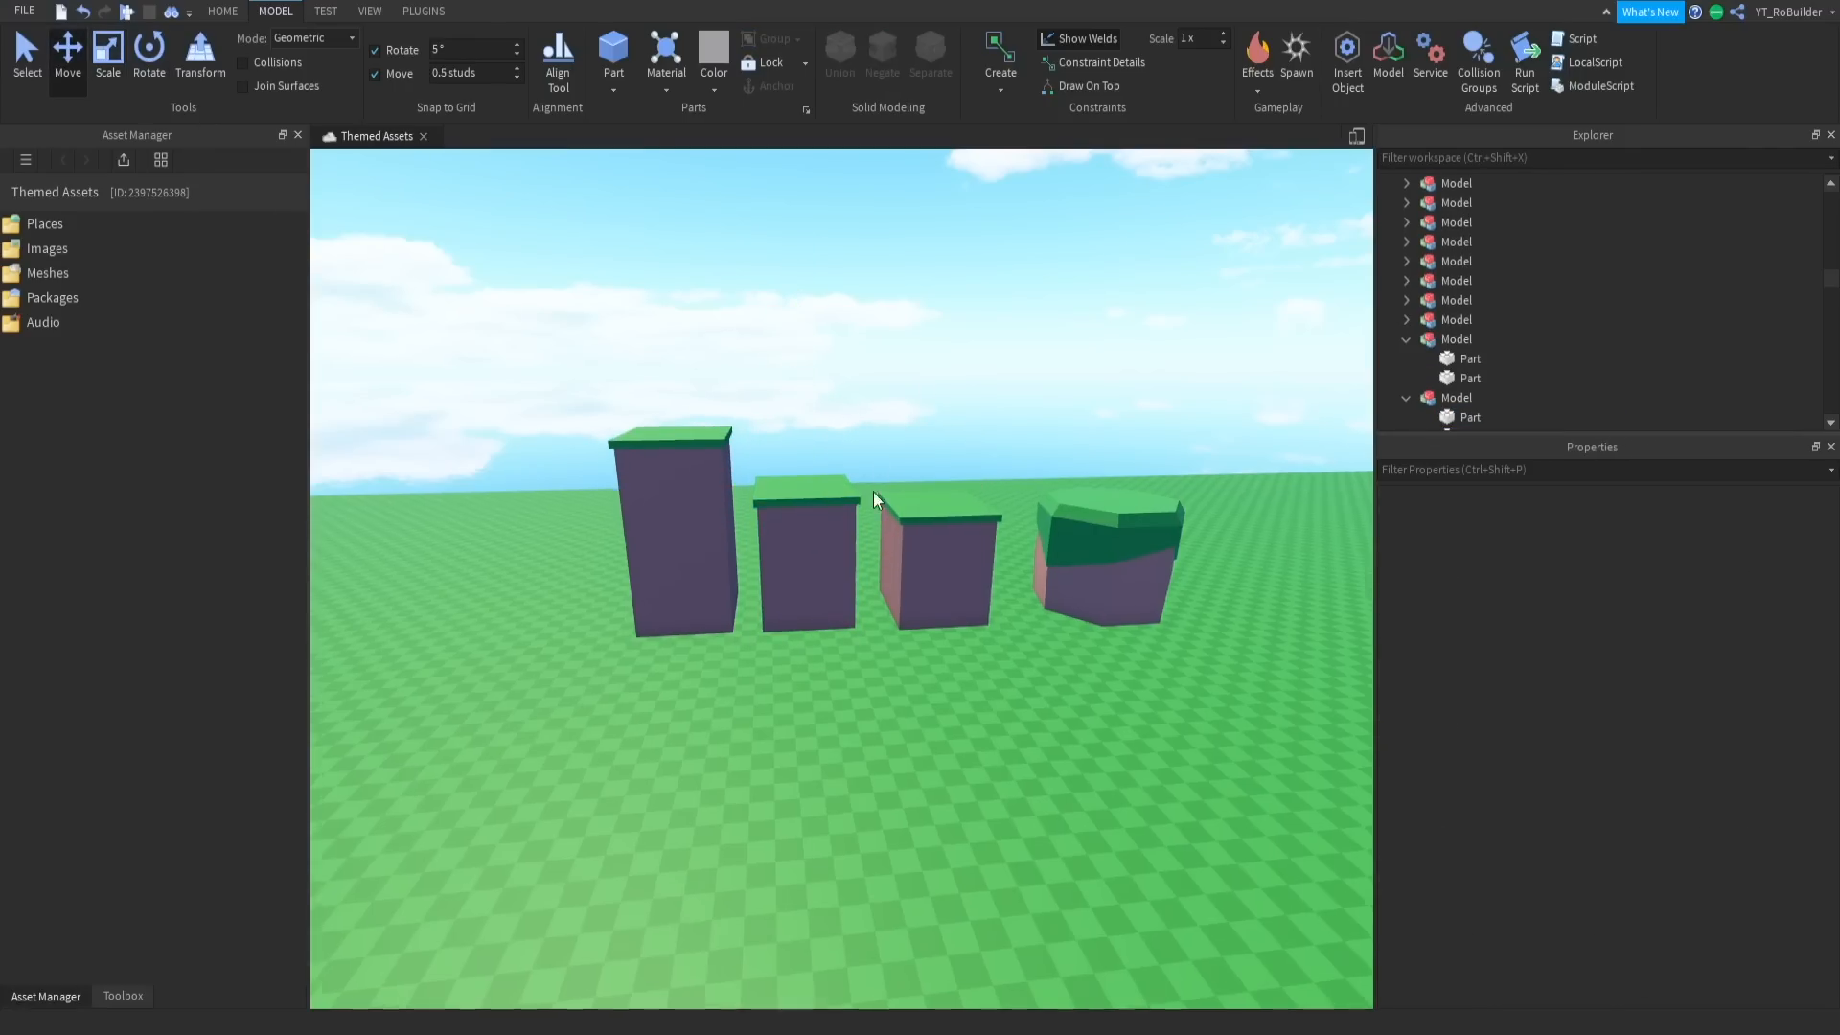
Compare the three grass-topped blocks with the green-topped low-poly rock from several angles
scroll(875, 498, up, 5)
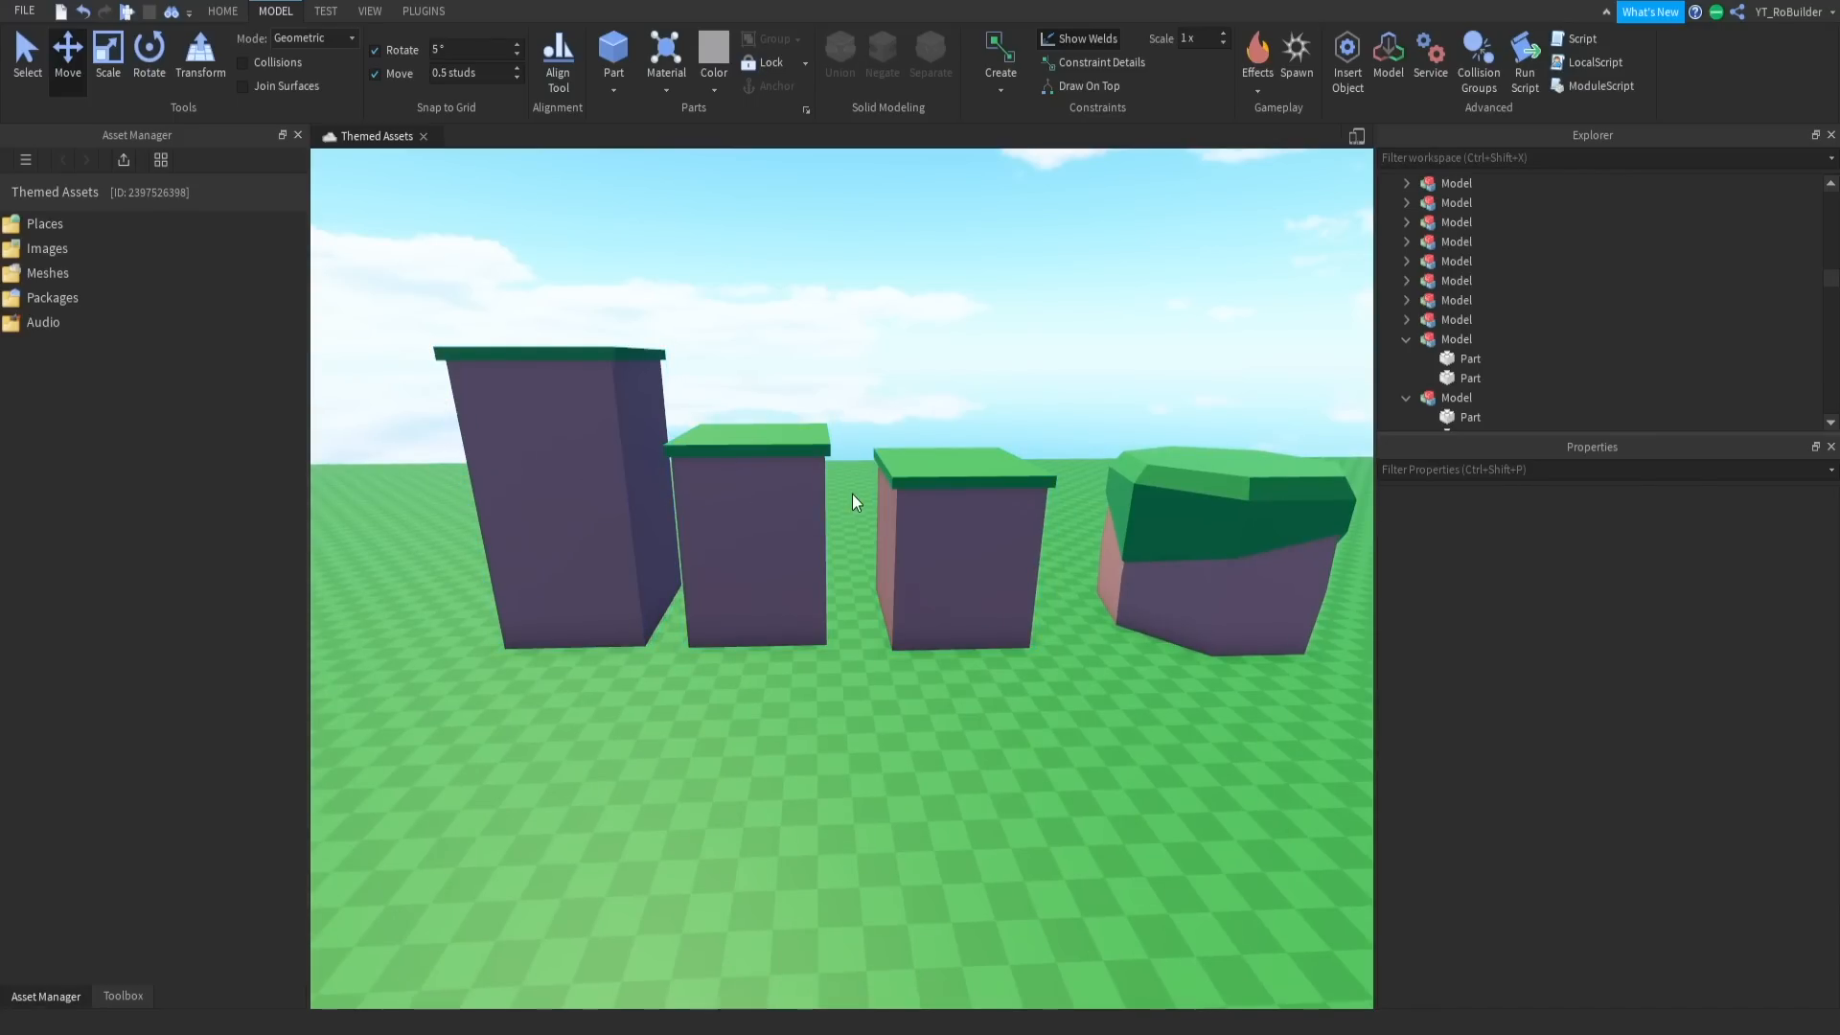
scroll(853, 493, down, 3)
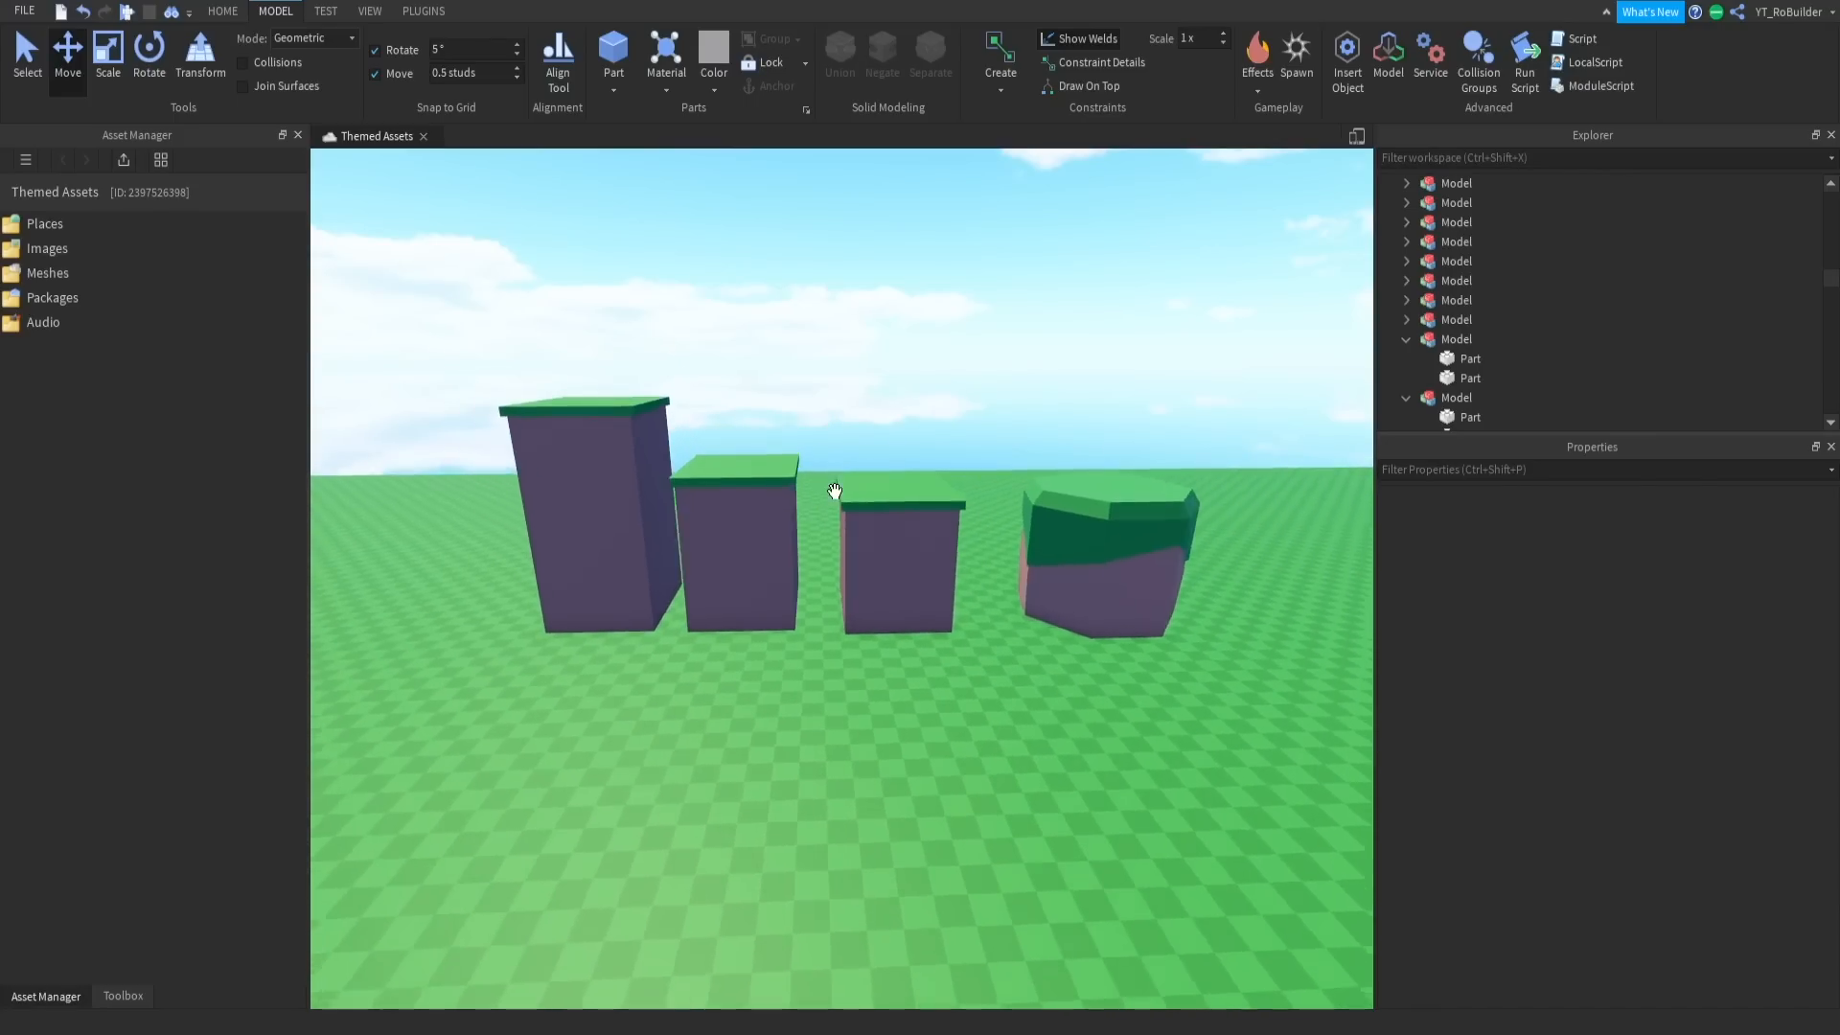
right_drag(833, 492, 613, 580)
click(561, 589)
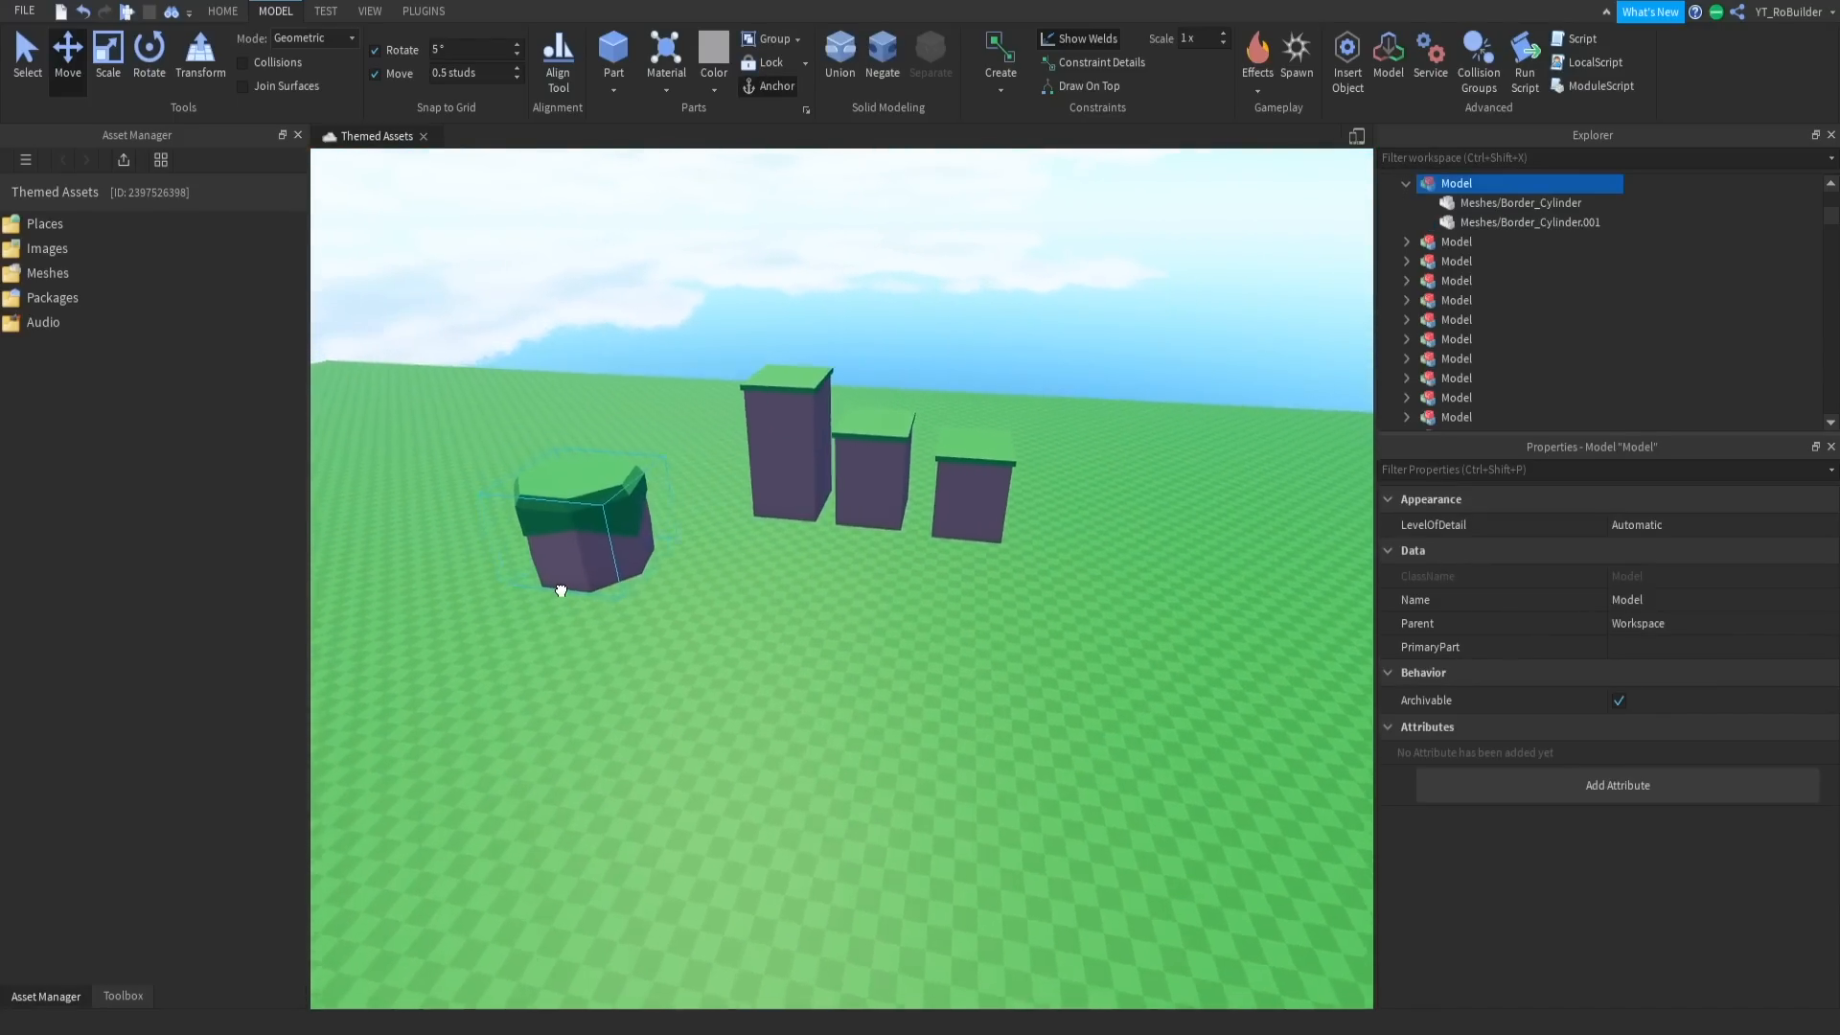
drag(561, 591, 559, 592)
right_drag(561, 591, 560, 591)
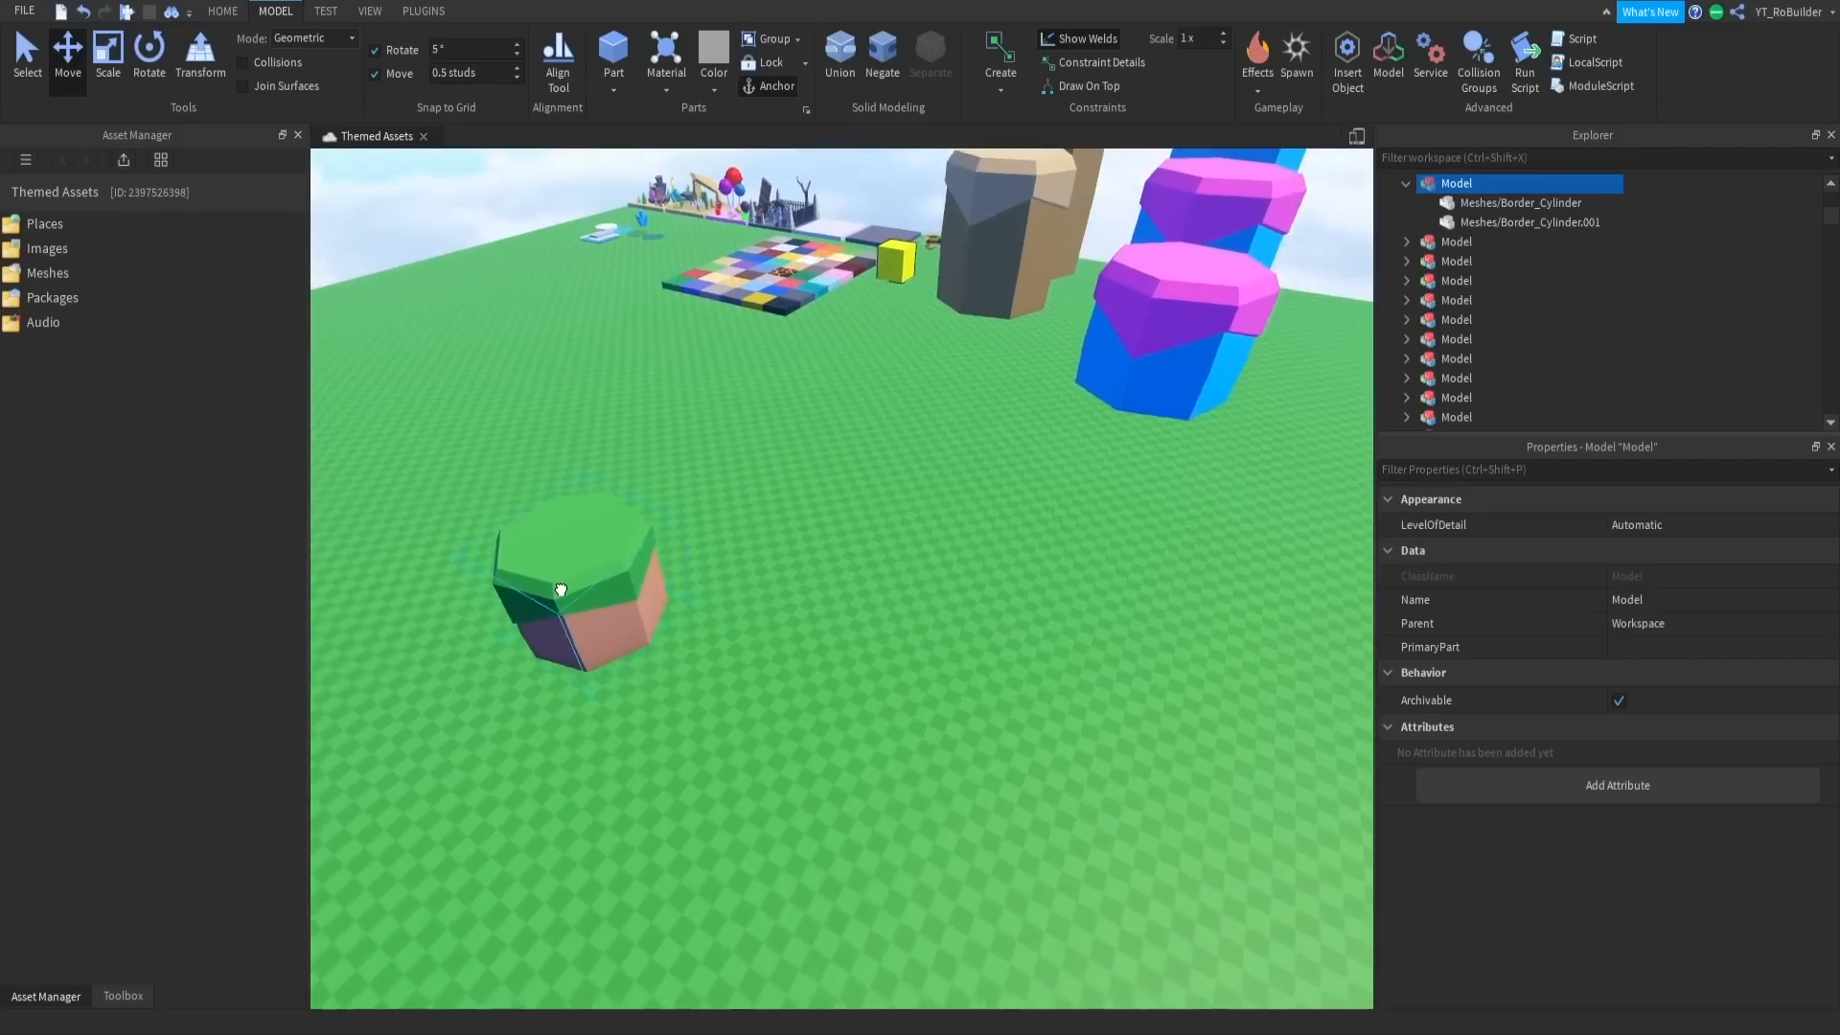
drag(560, 592, 889, 483)
click(890, 483)
right_drag(889, 483, 892, 425)
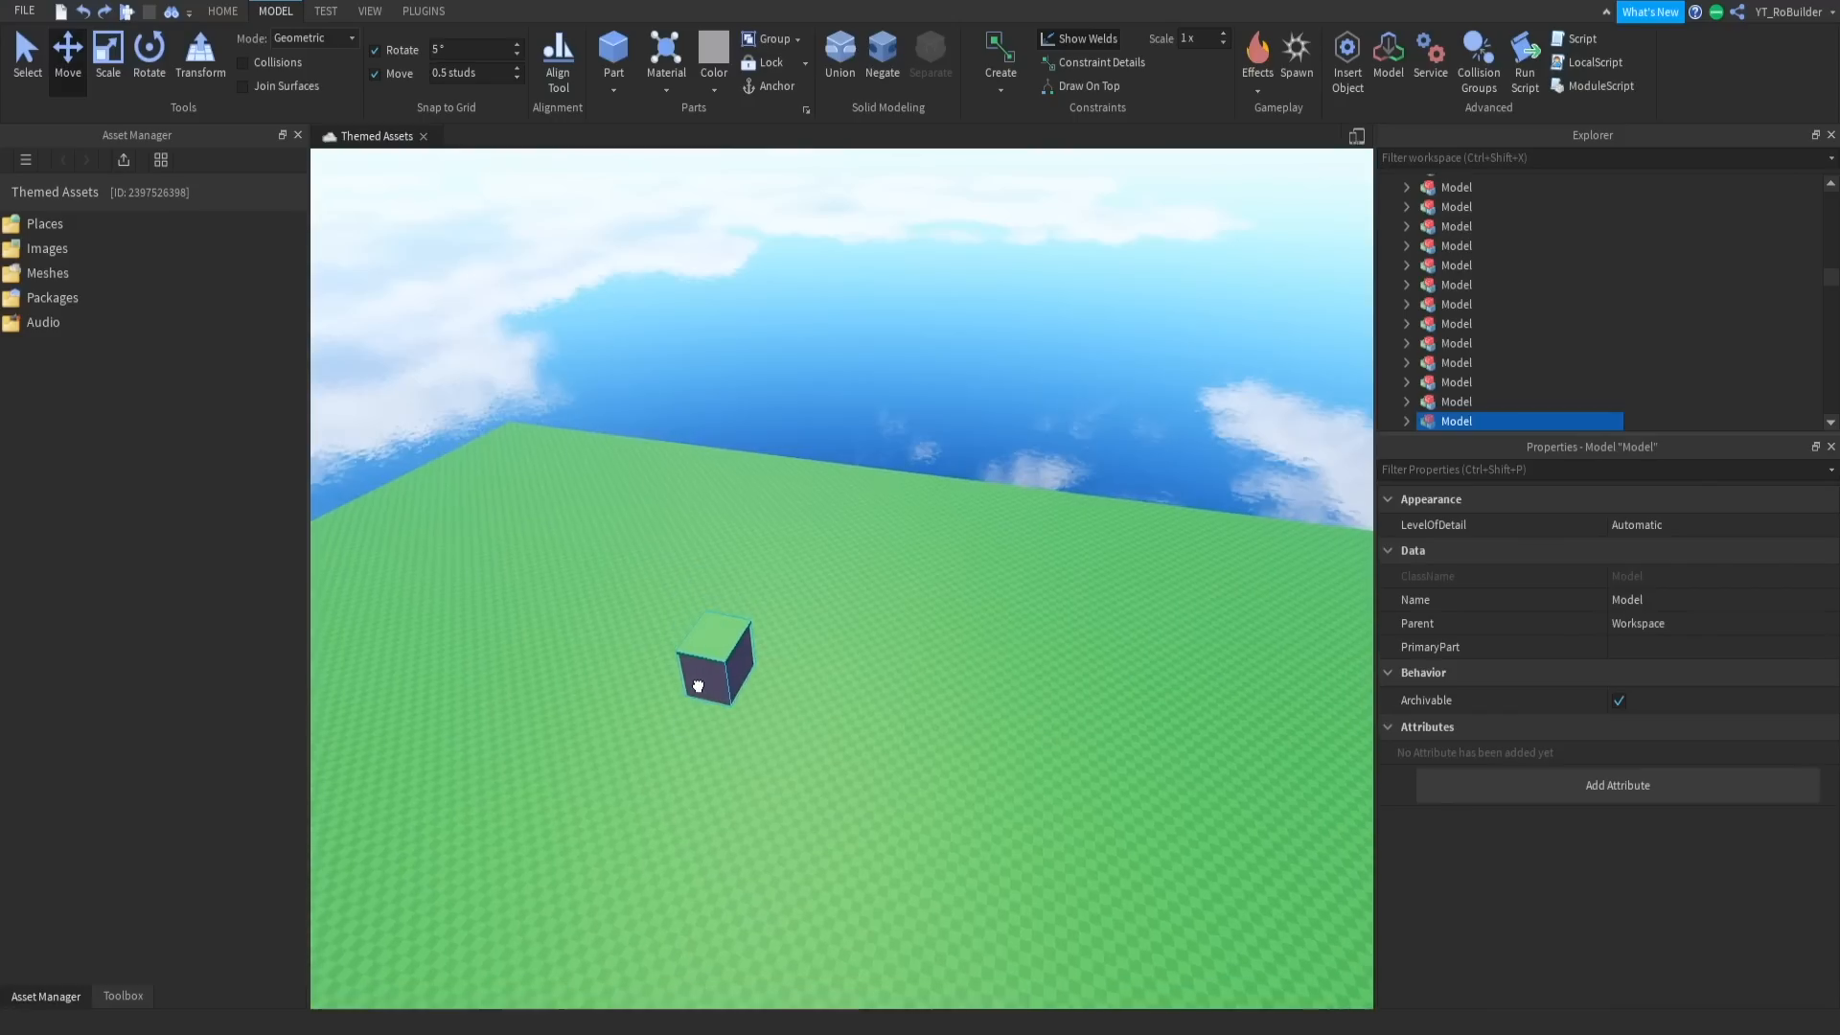
Inspect the plain grass-topped block up close, and view the three low-poly rocks of different heights
scroll(763, 646, up, 5)
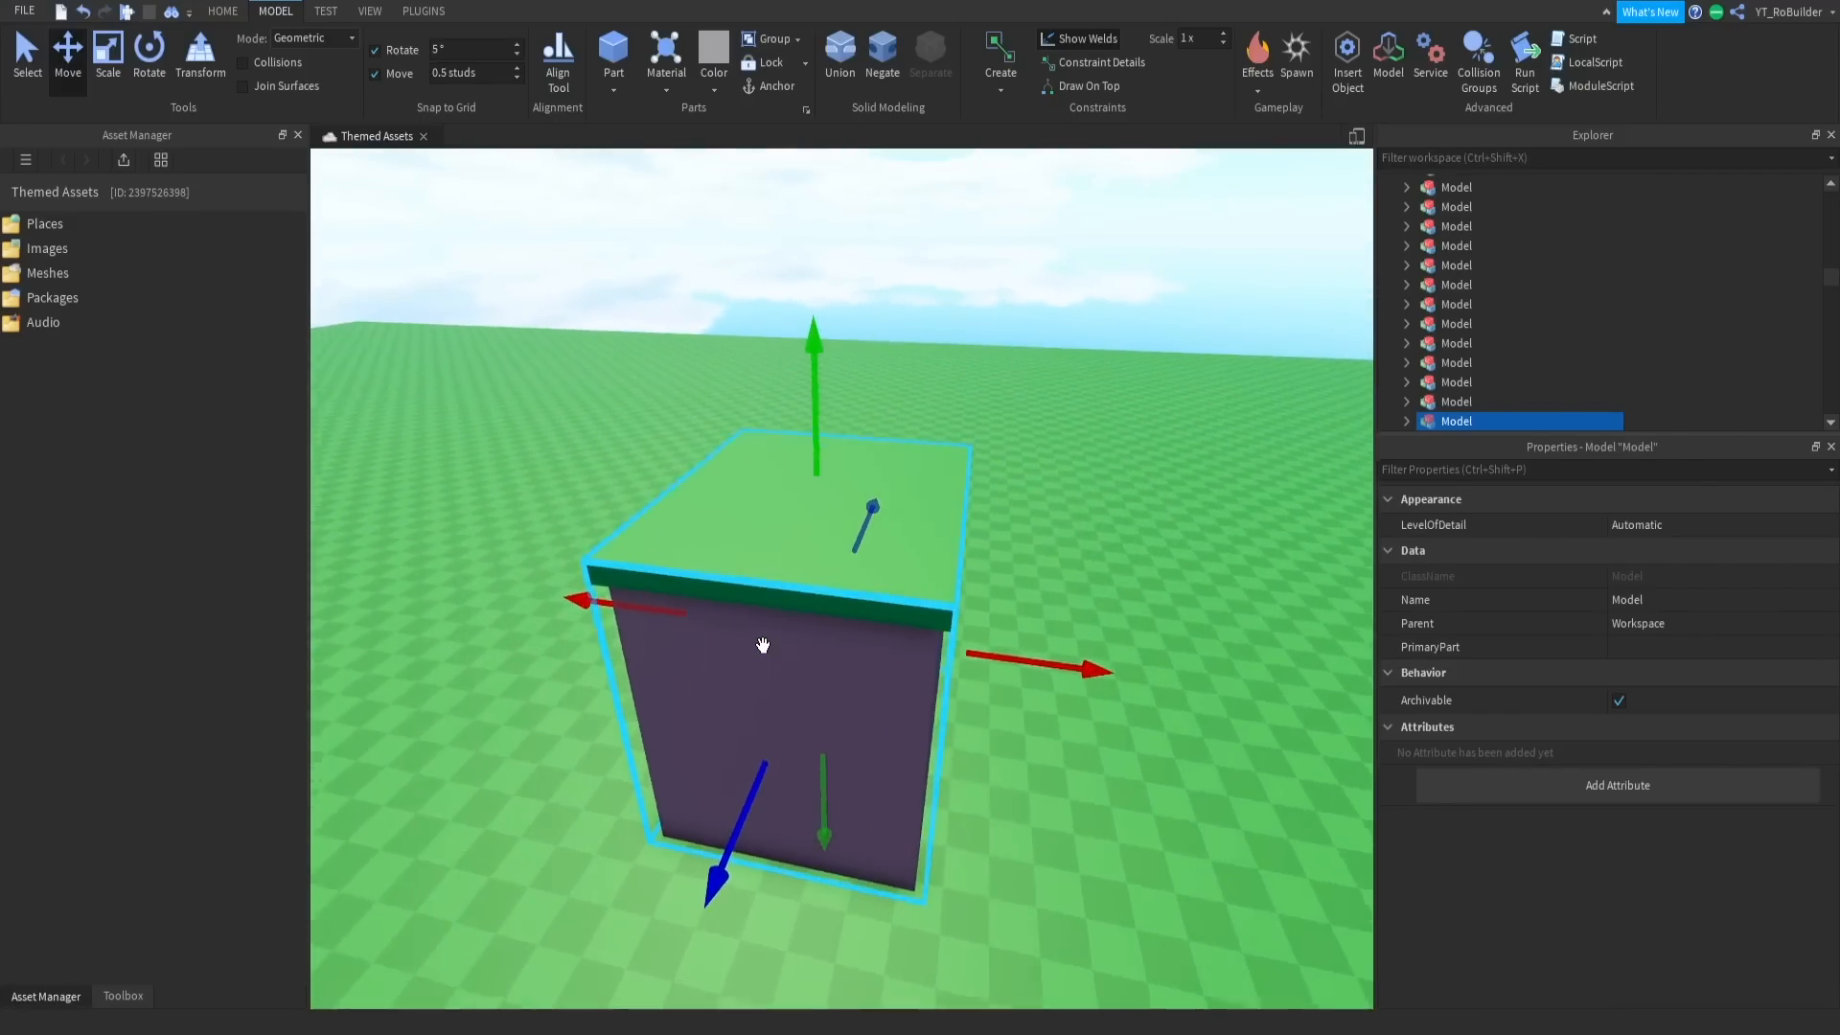
scroll(762, 646, down, 5)
right_drag(763, 646, 763, 646)
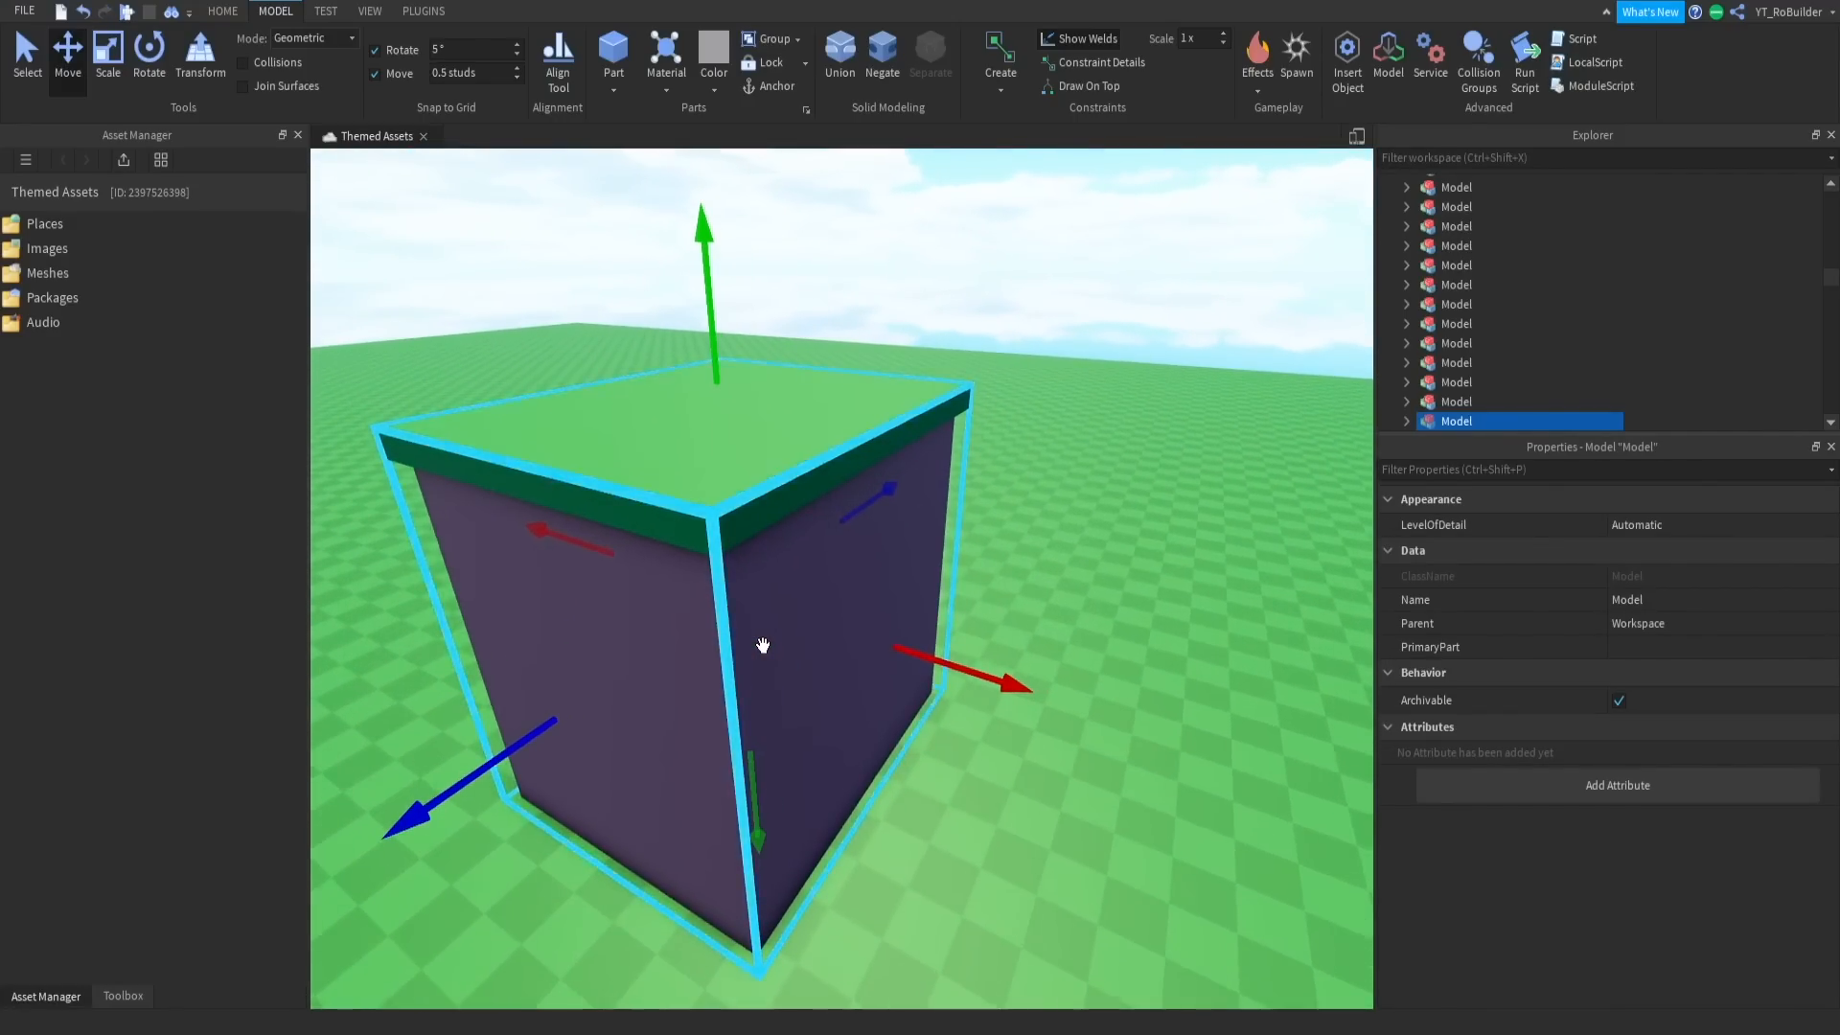
scroll(763, 646, down, 2)
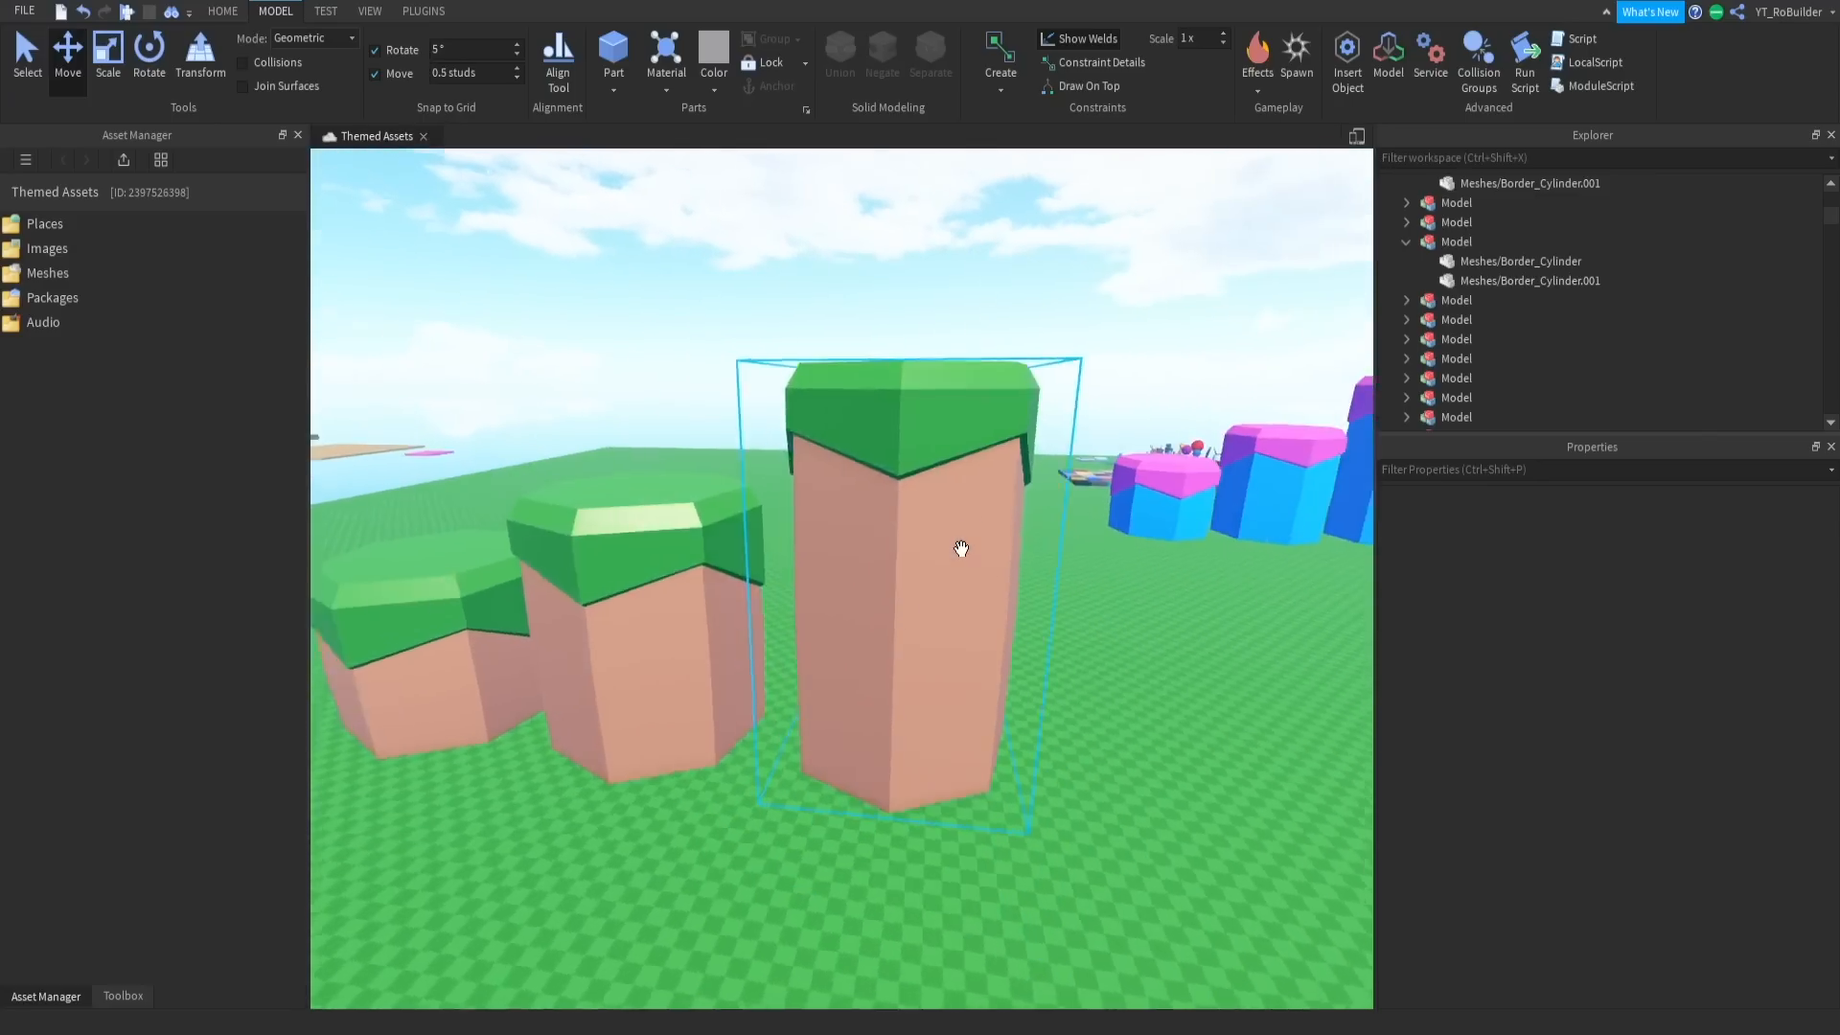
scroll(961, 543, down, 5)
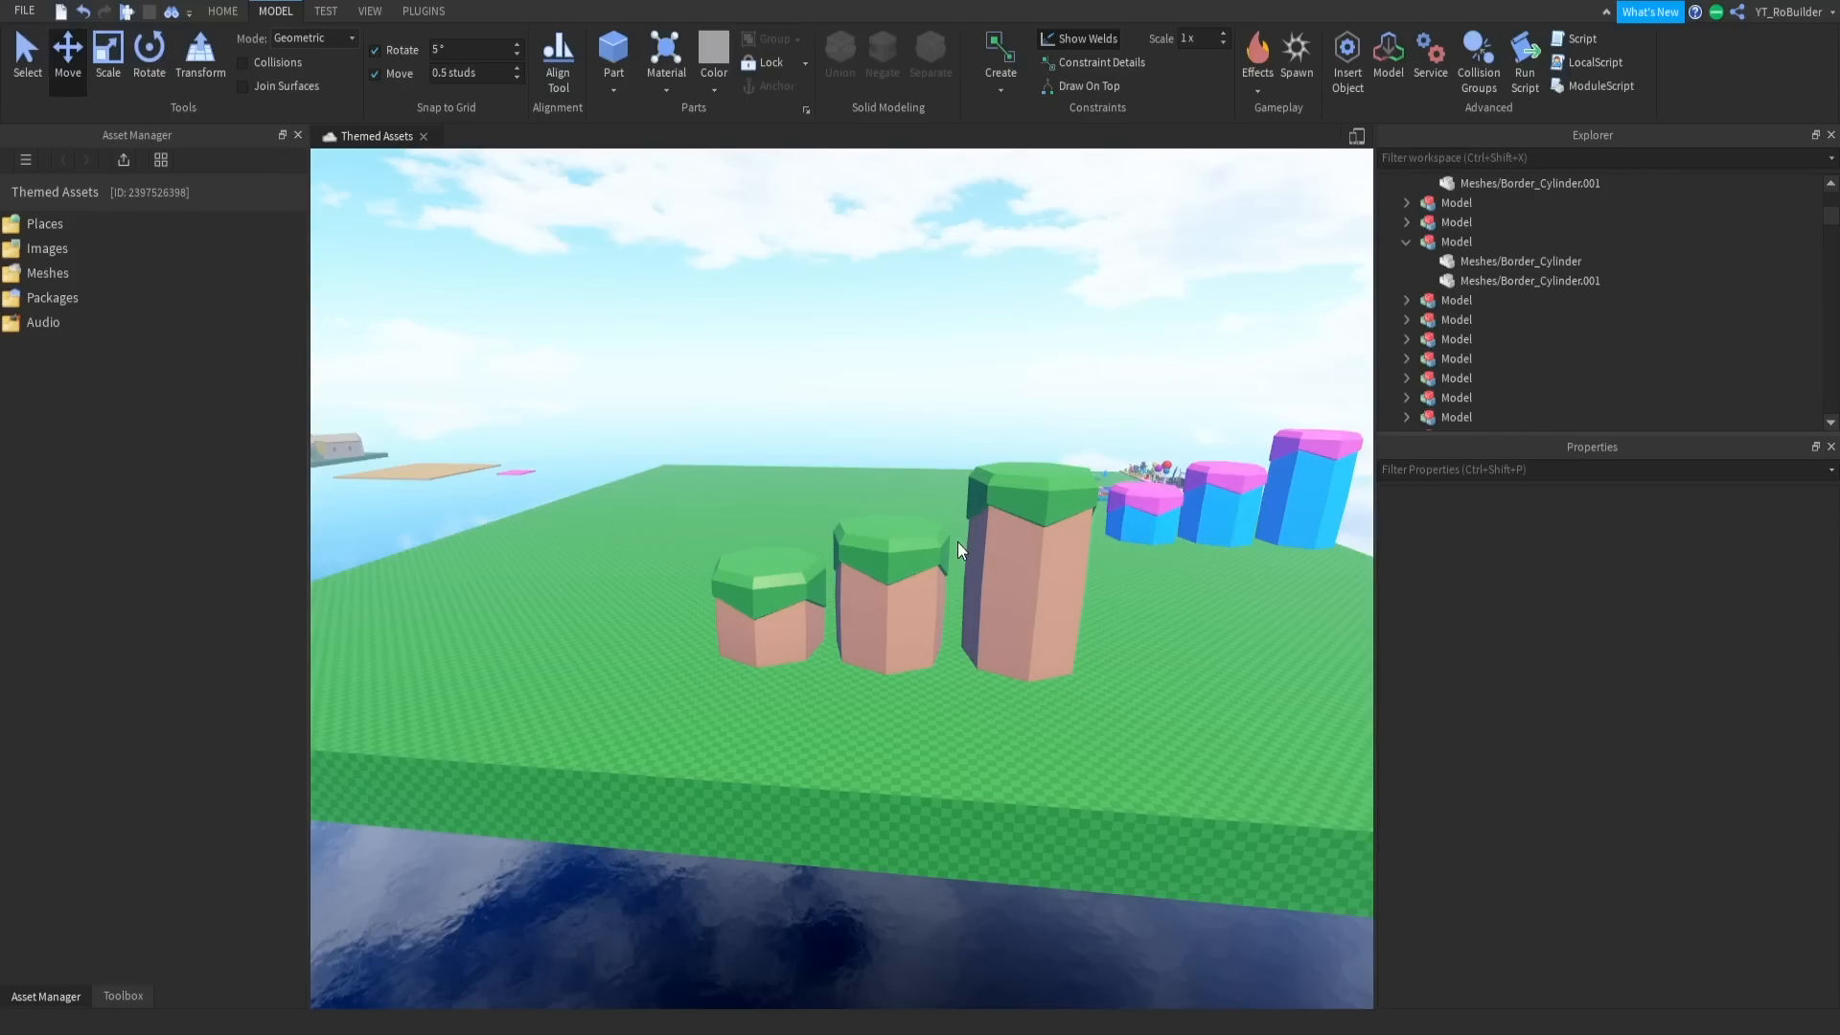
Try lifting the green cap of the tallest rock off its base, and undo the recent changes
click(1022, 525)
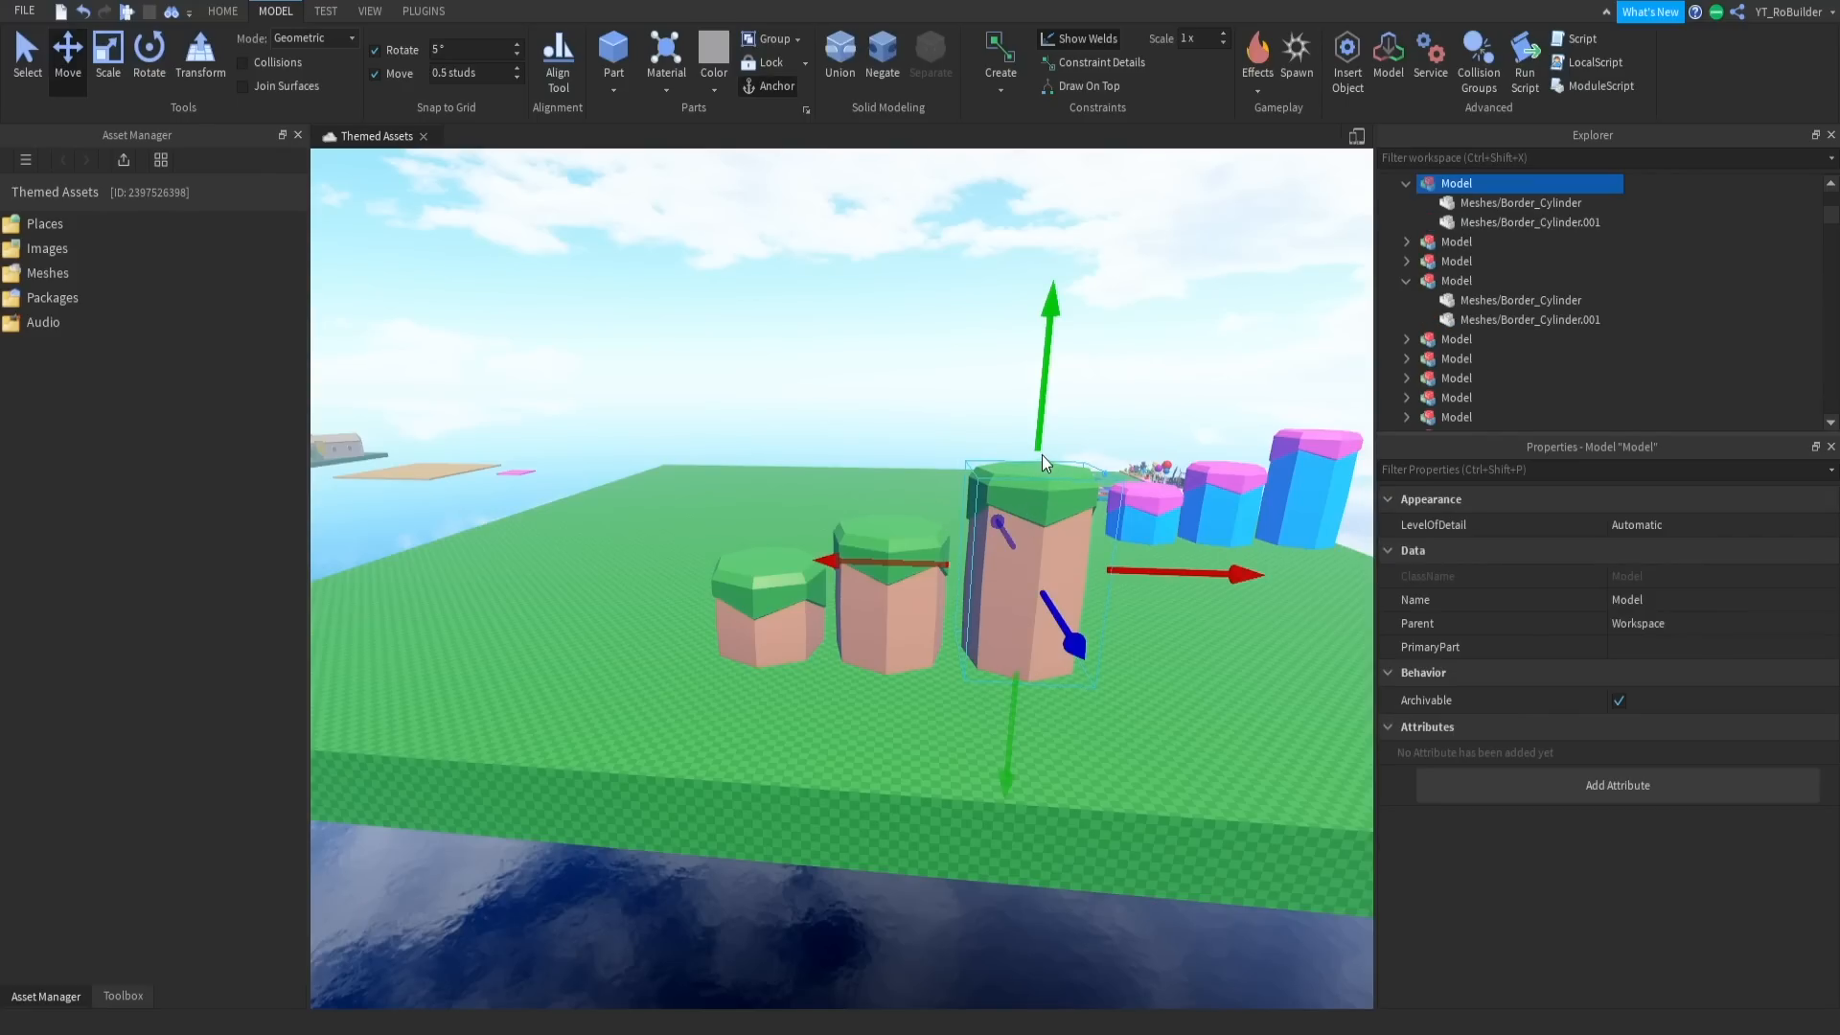
click(1052, 484)
drag(1052, 450, 1051, 313)
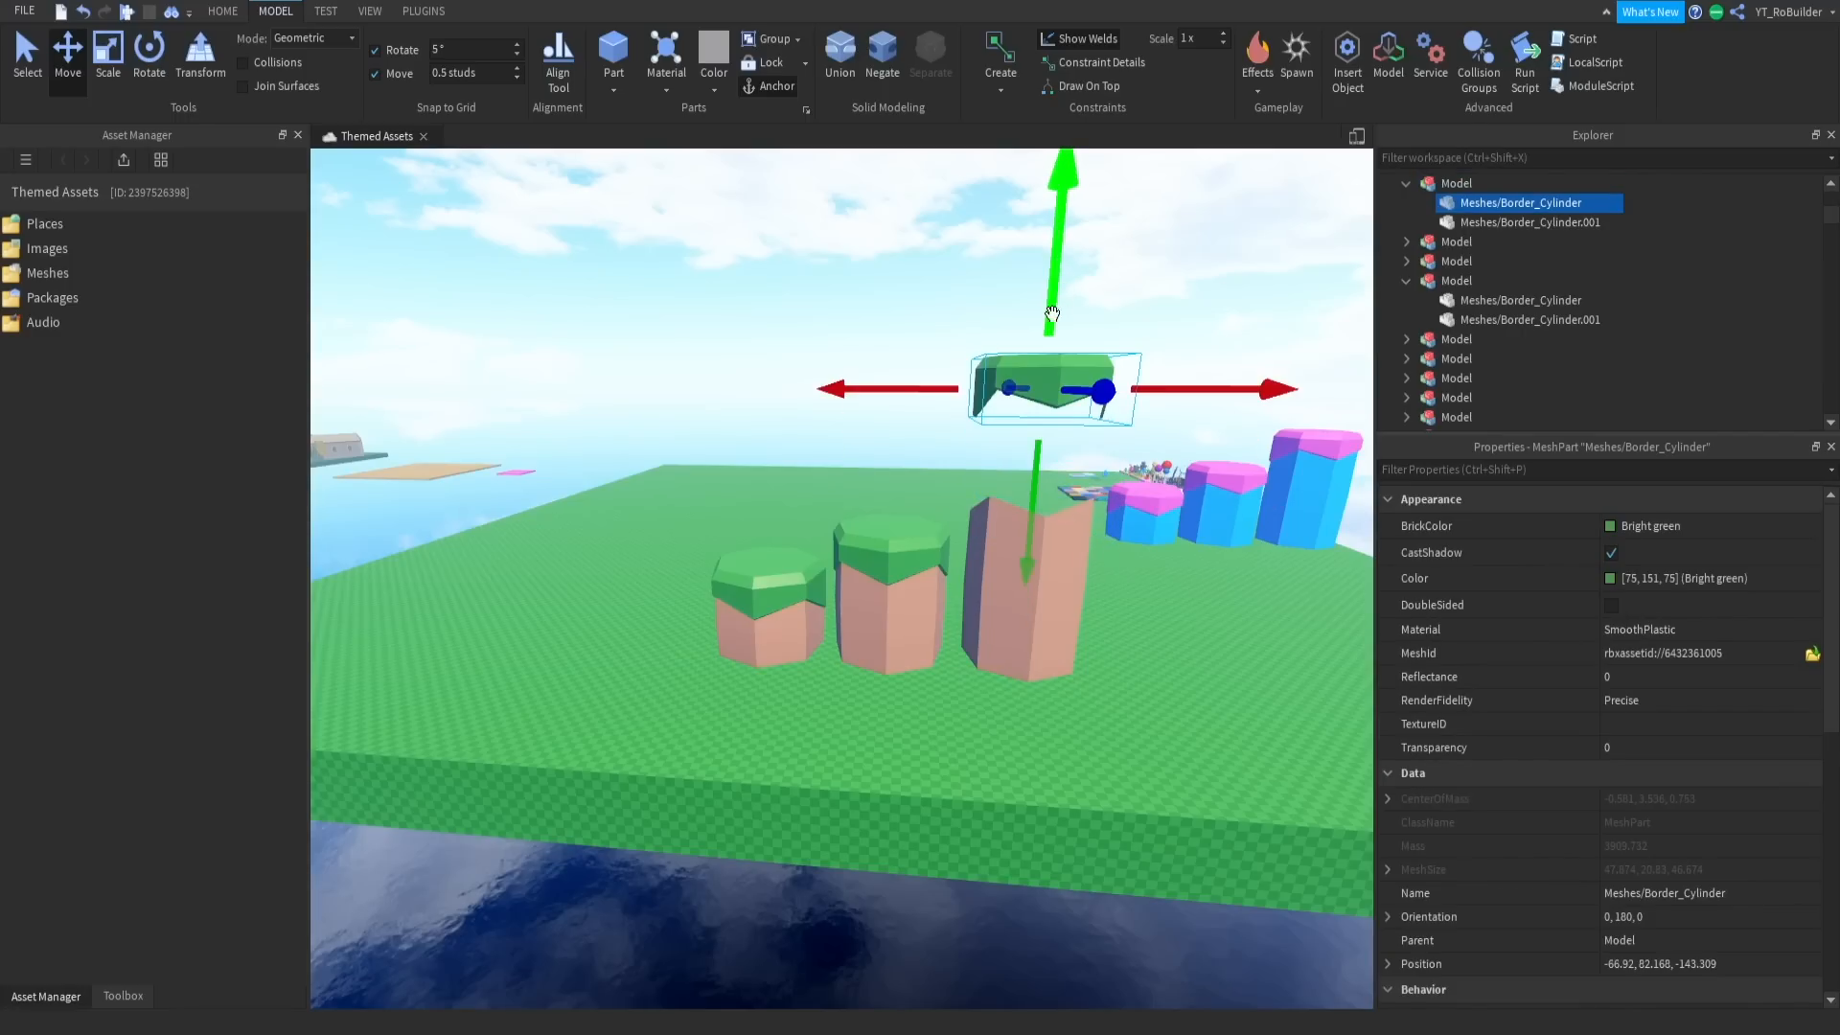
click(1057, 533)
key(ctrl+z)
key(ctrl+z)
key(ctrl+z)
key(ctrl+z)
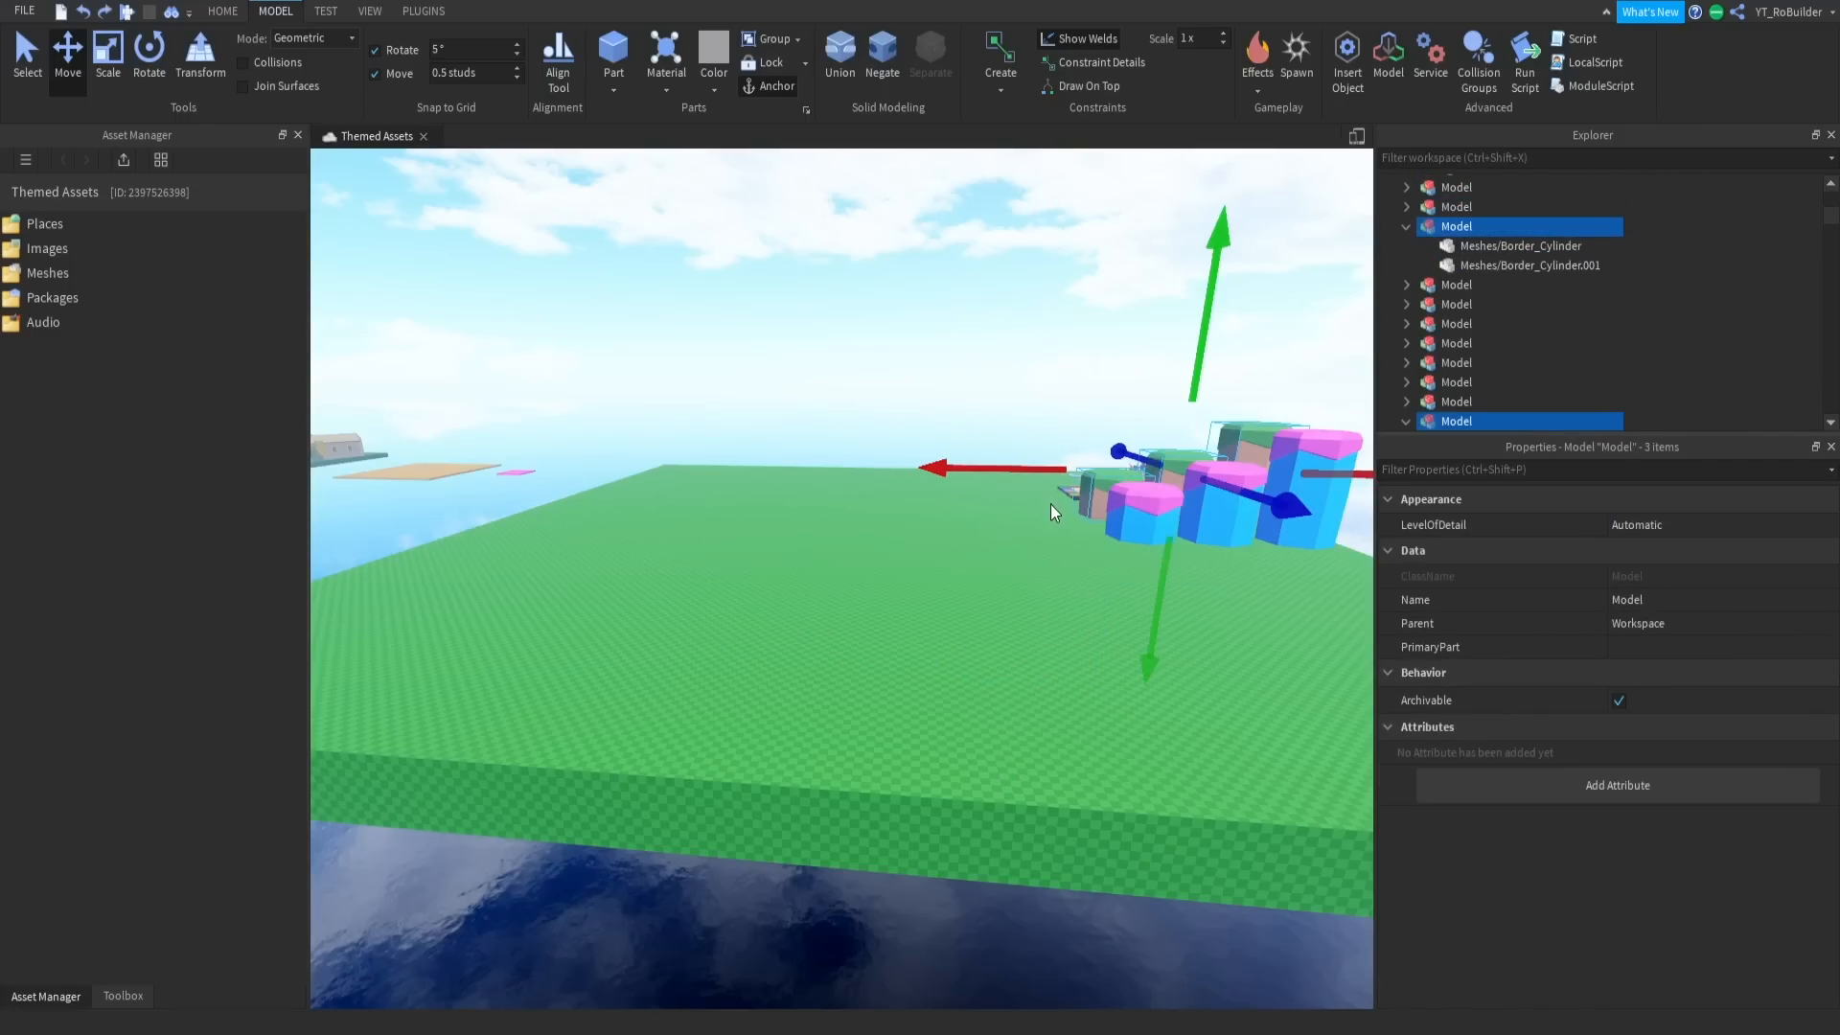
Move the three green-topped rocks away from the blue and pink rocks to the open area near the baseplate's edge
drag(1040, 469, 1127, 723)
click(966, 447)
right_drag(986, 456, 985, 457)
scroll(973, 467, up, 3)
scroll(777, 573, down, 3)
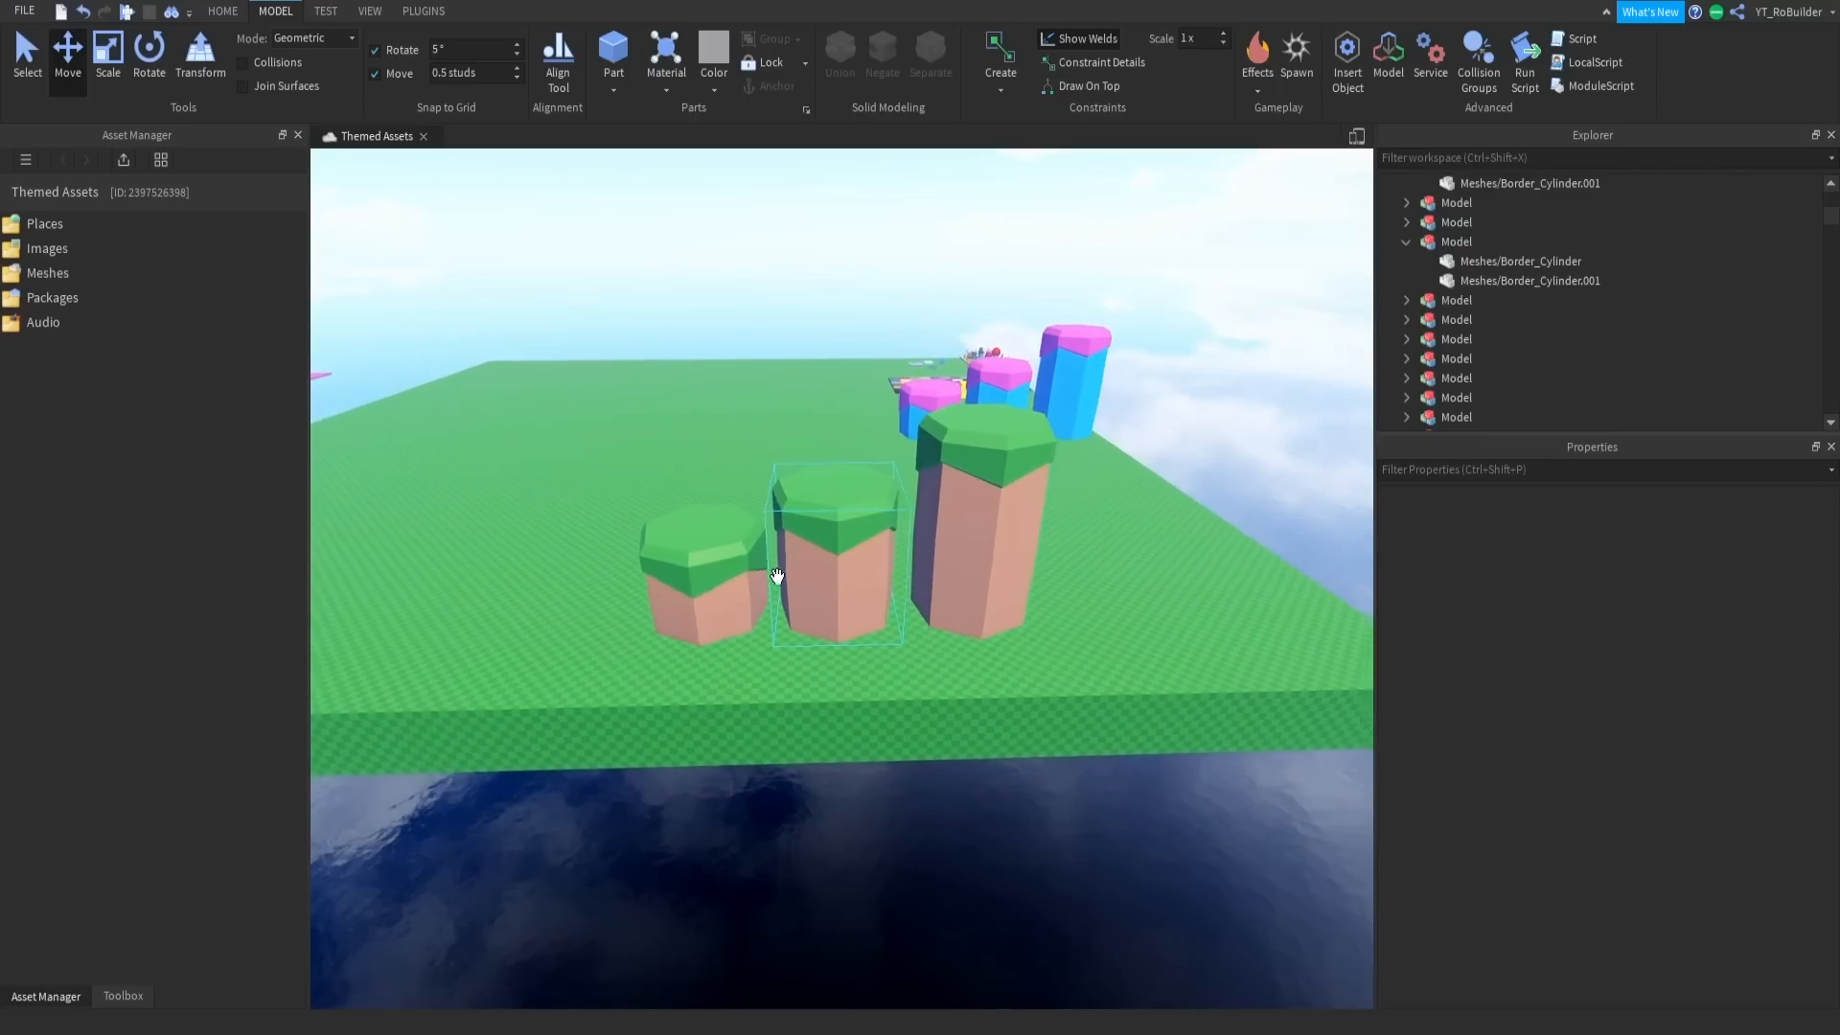
Try stretching a duplicate of the shortest rock upward, then undo the scaling and delete the duplicate
click(724, 574)
key(ctrl+d)
drag(819, 573, 692, 571)
click(110, 59)
drag(528, 482, 502, 345)
key(ctrl+z)
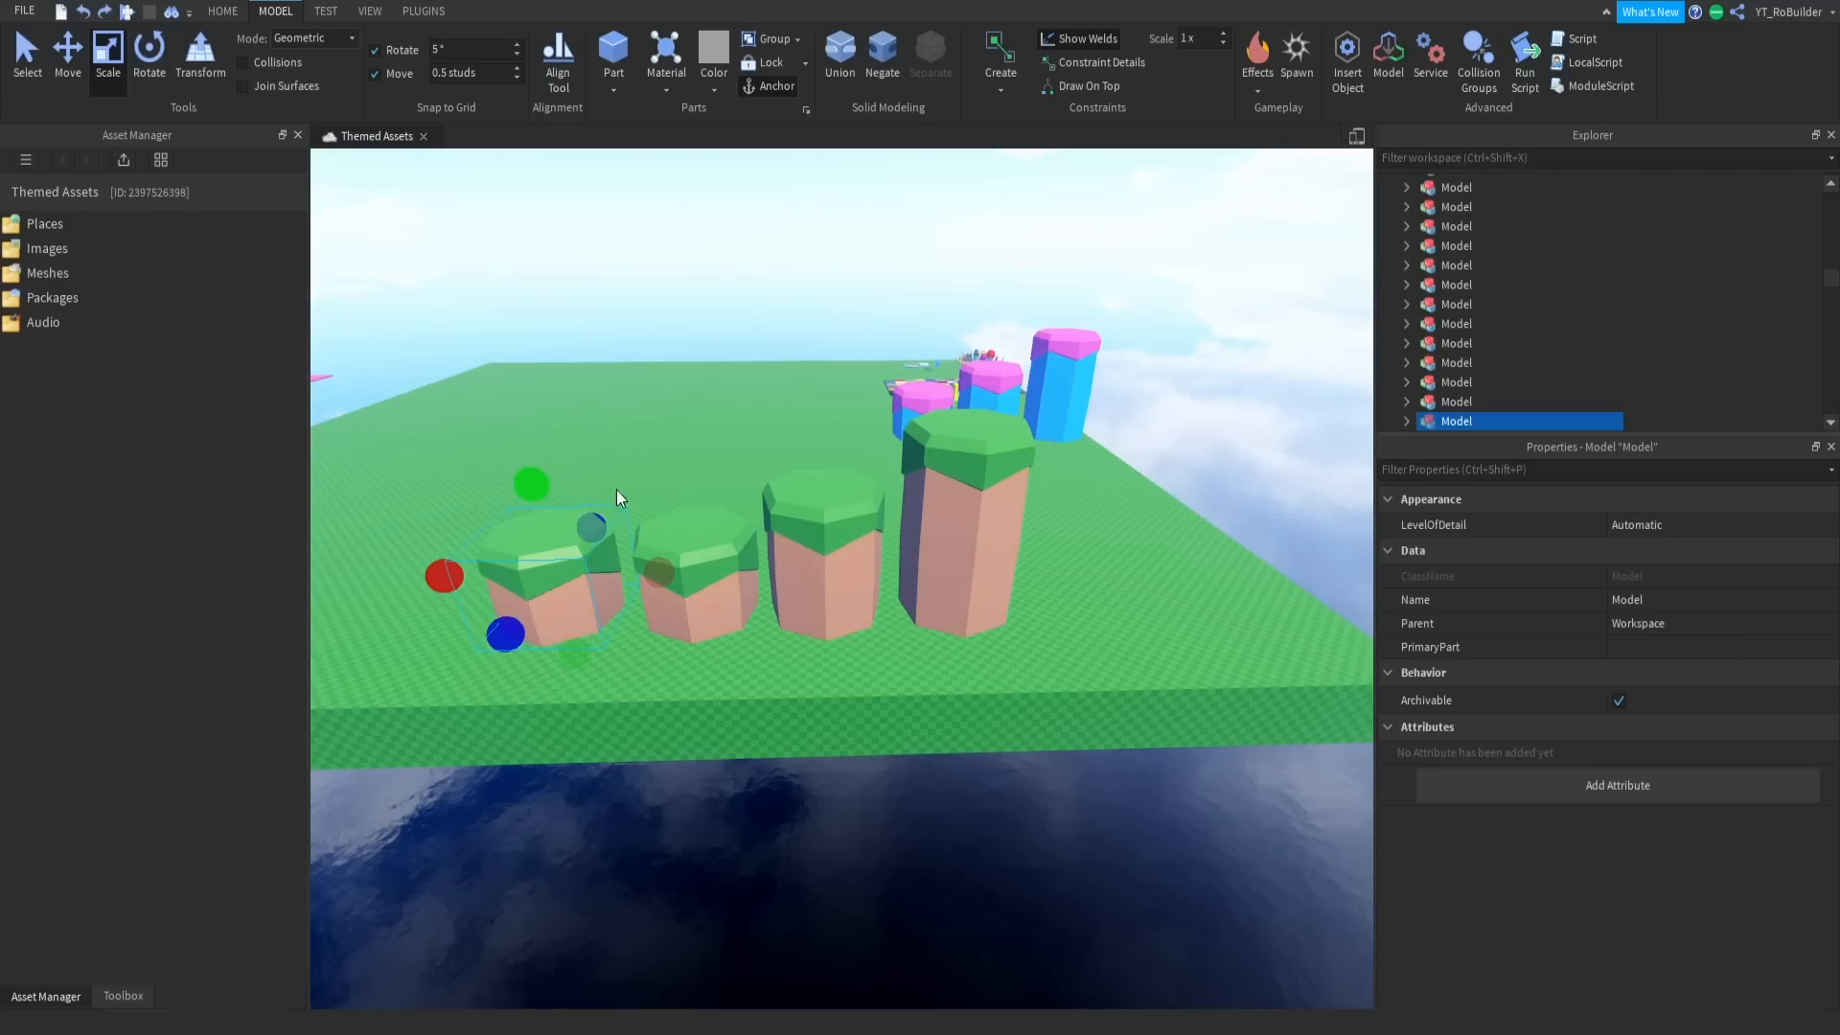
key(Delete)
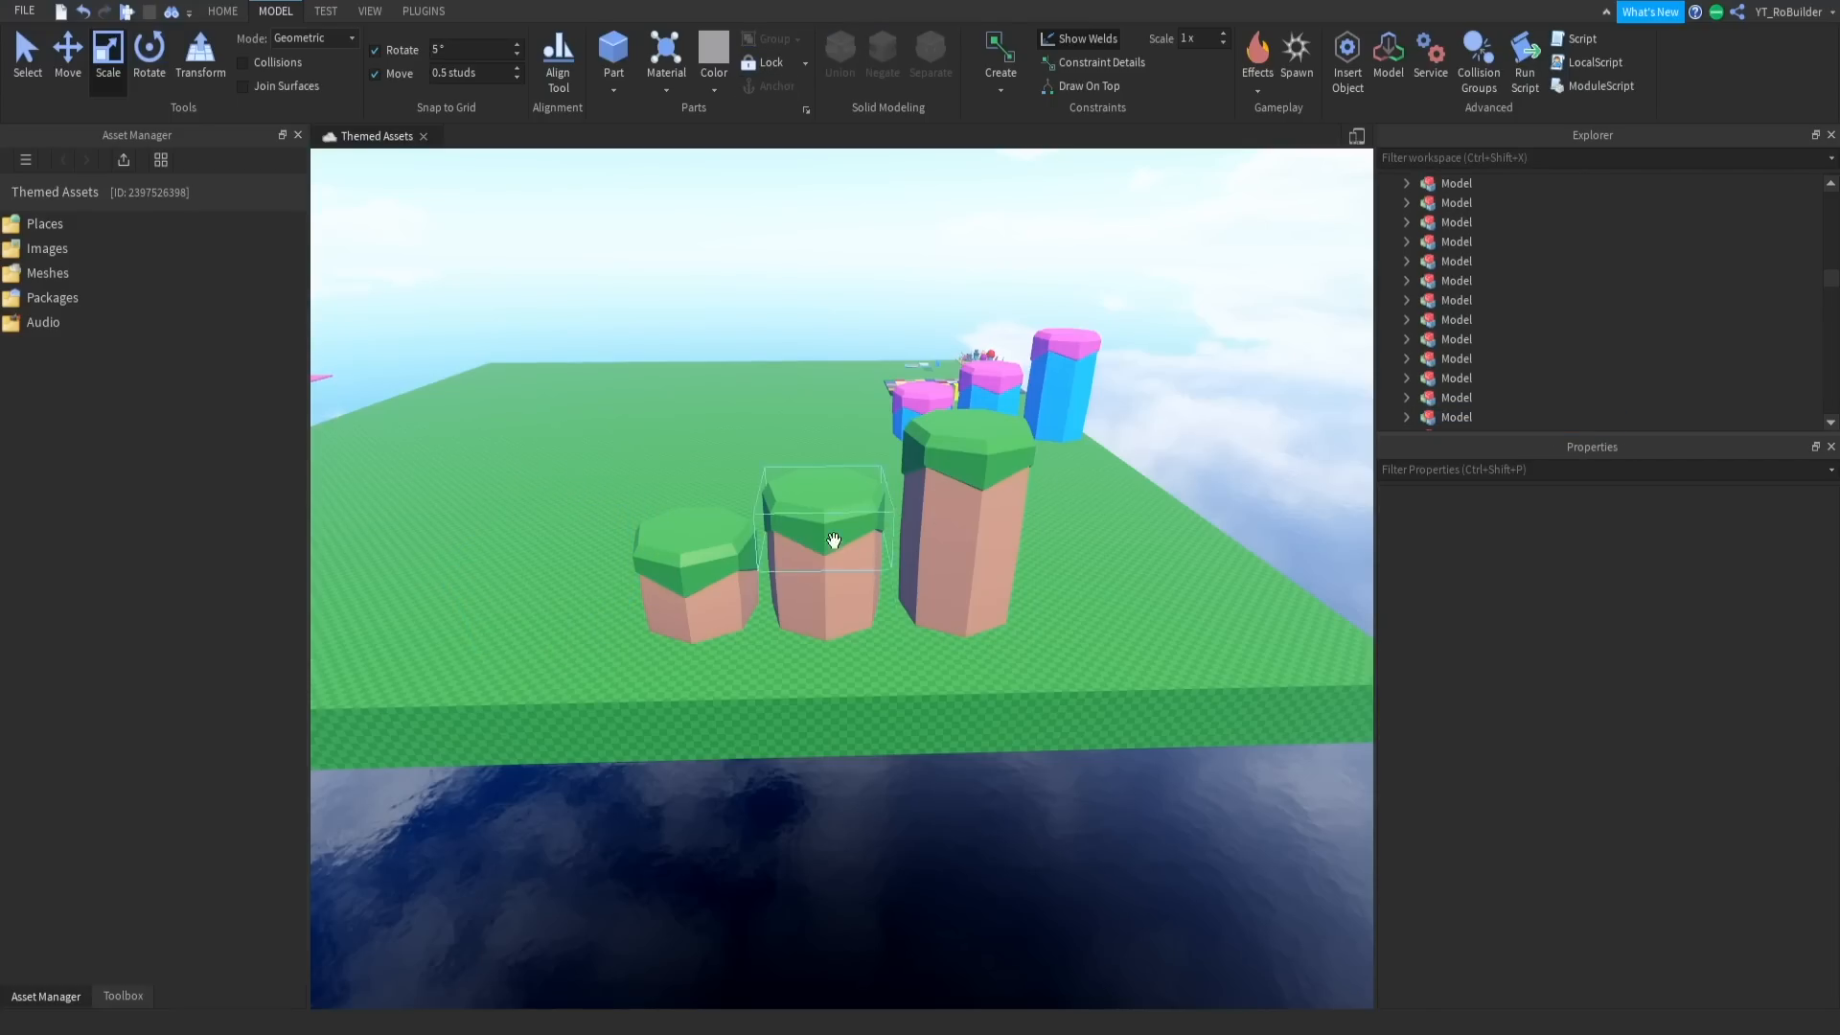
Slide the medium rock against the tallest one and the shortest rock against the medium one so they overlap
click(899, 536)
ctrl+click(679, 542)
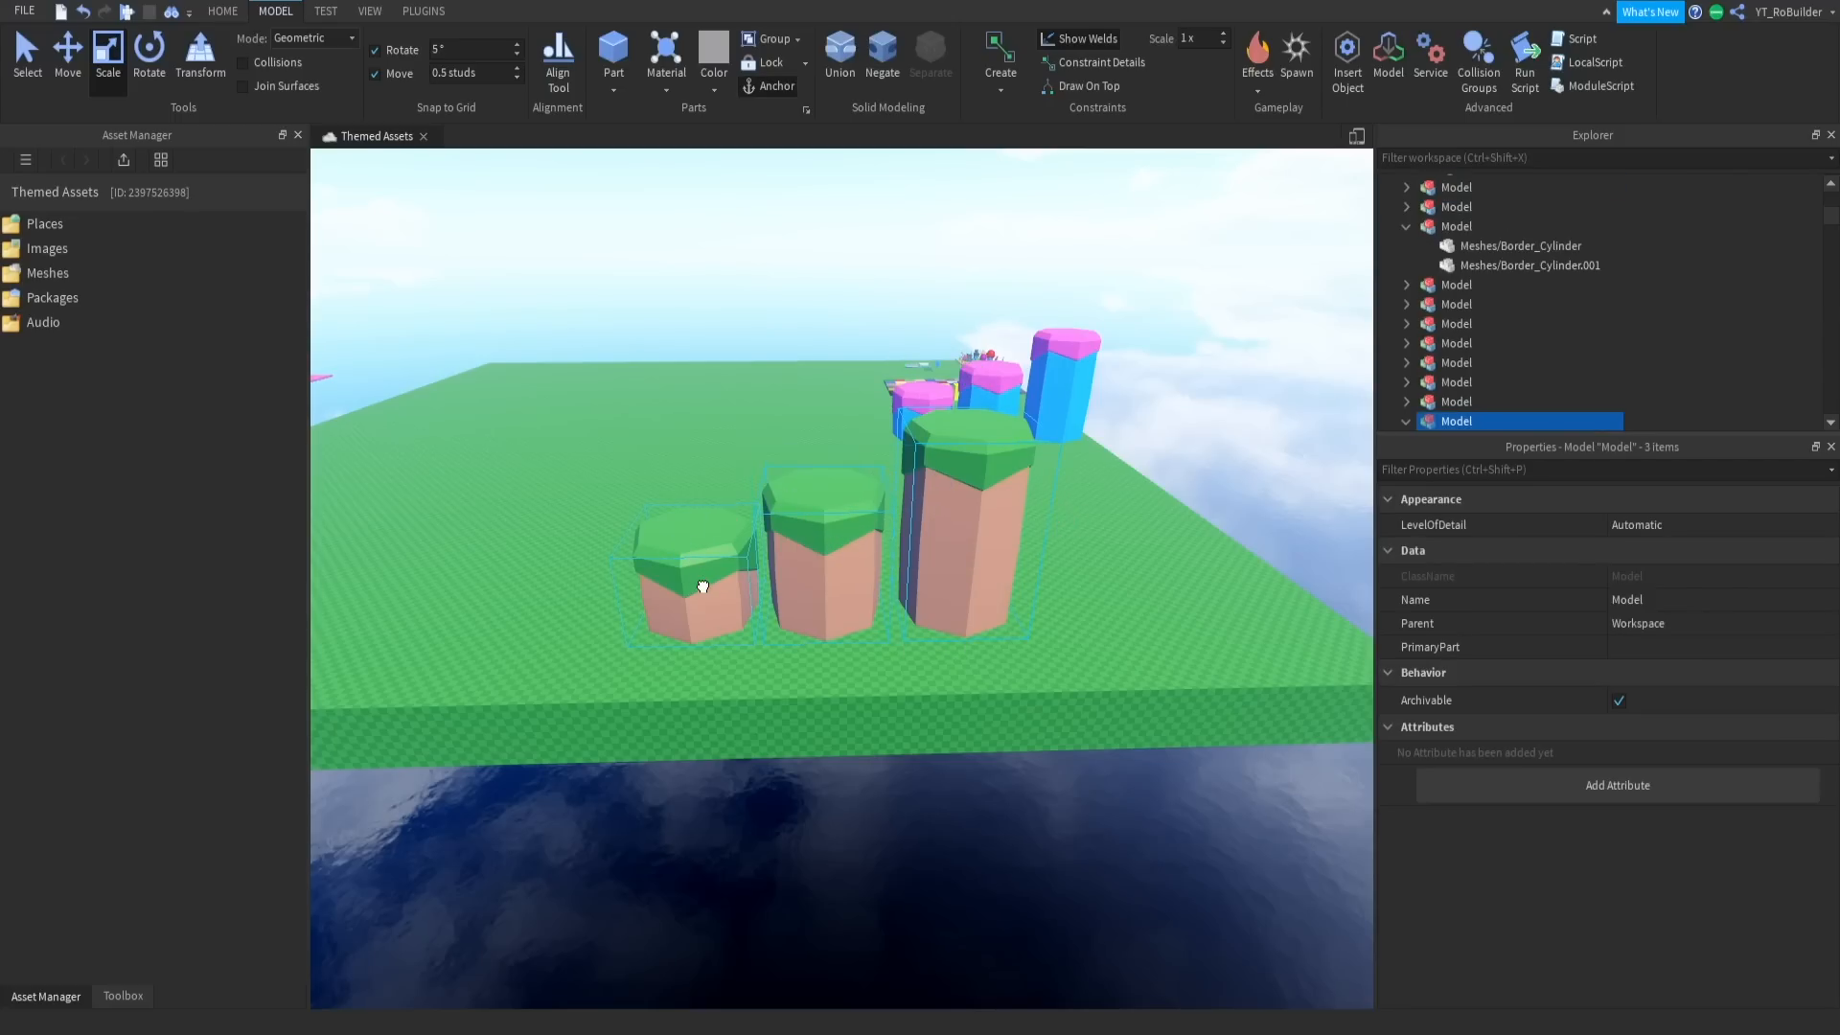
click(815, 523)
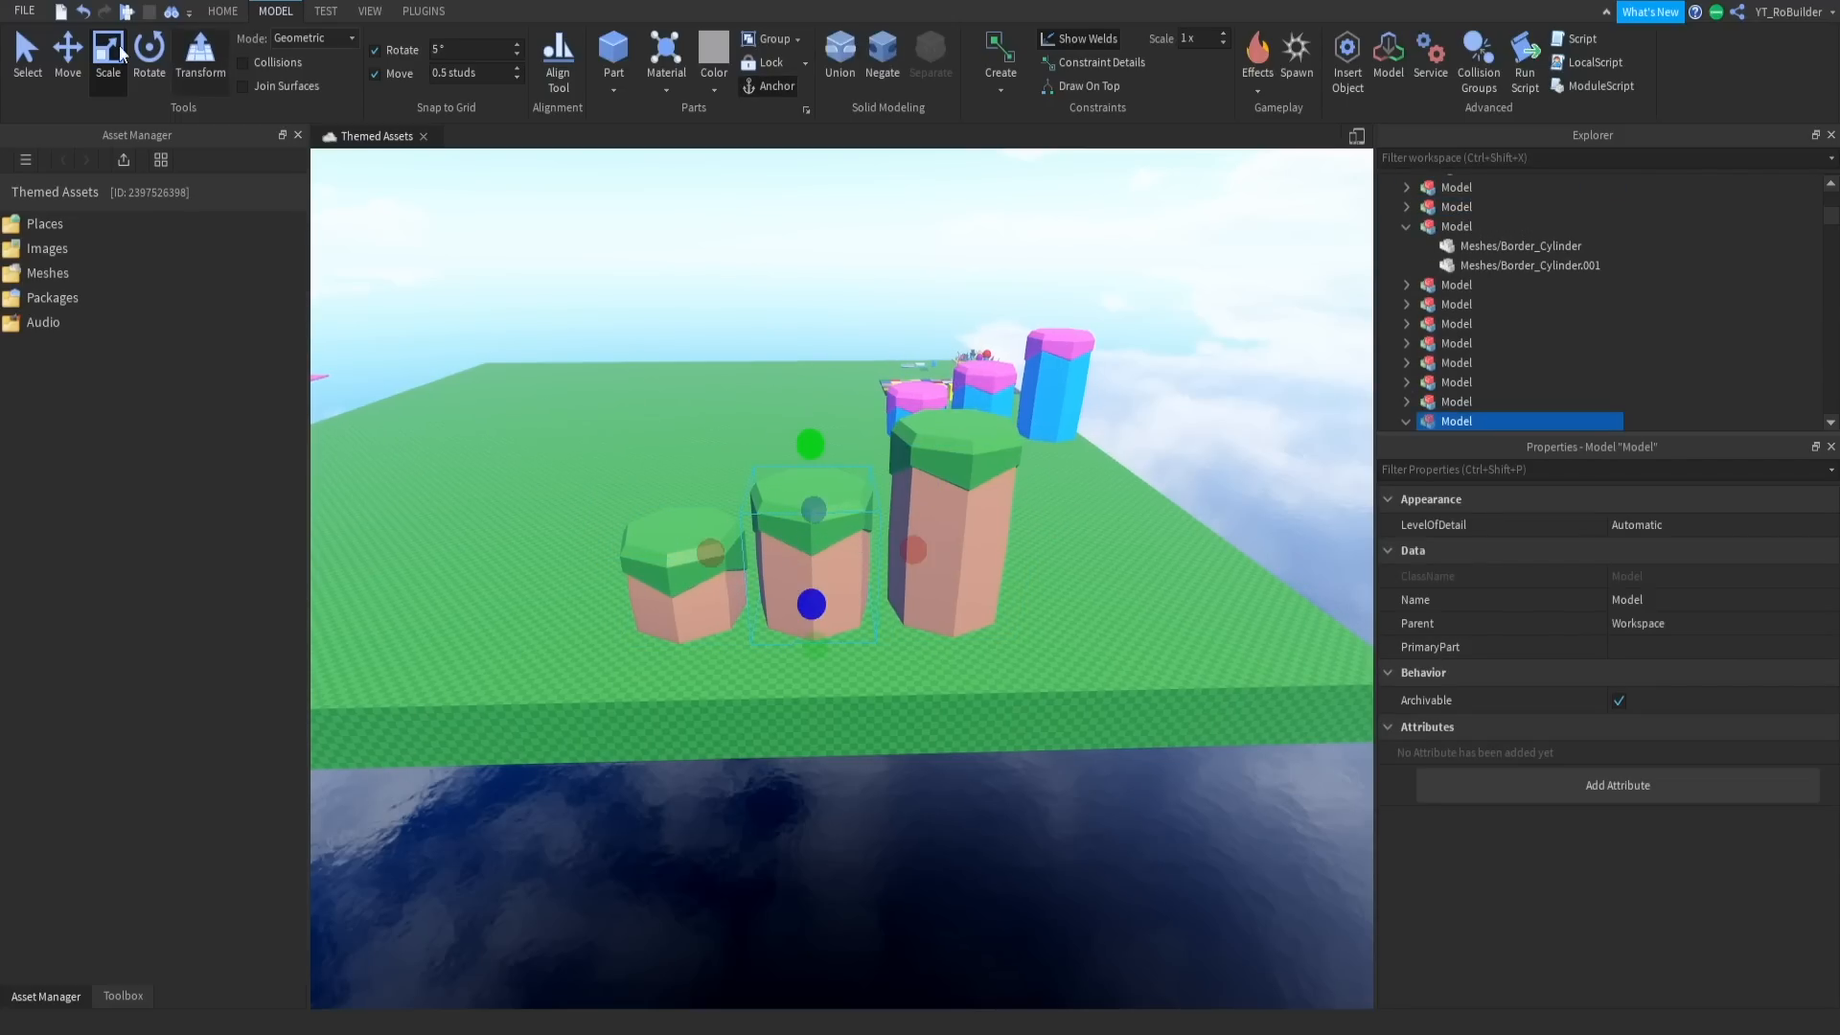
click(64, 50)
drag(922, 545, 969, 538)
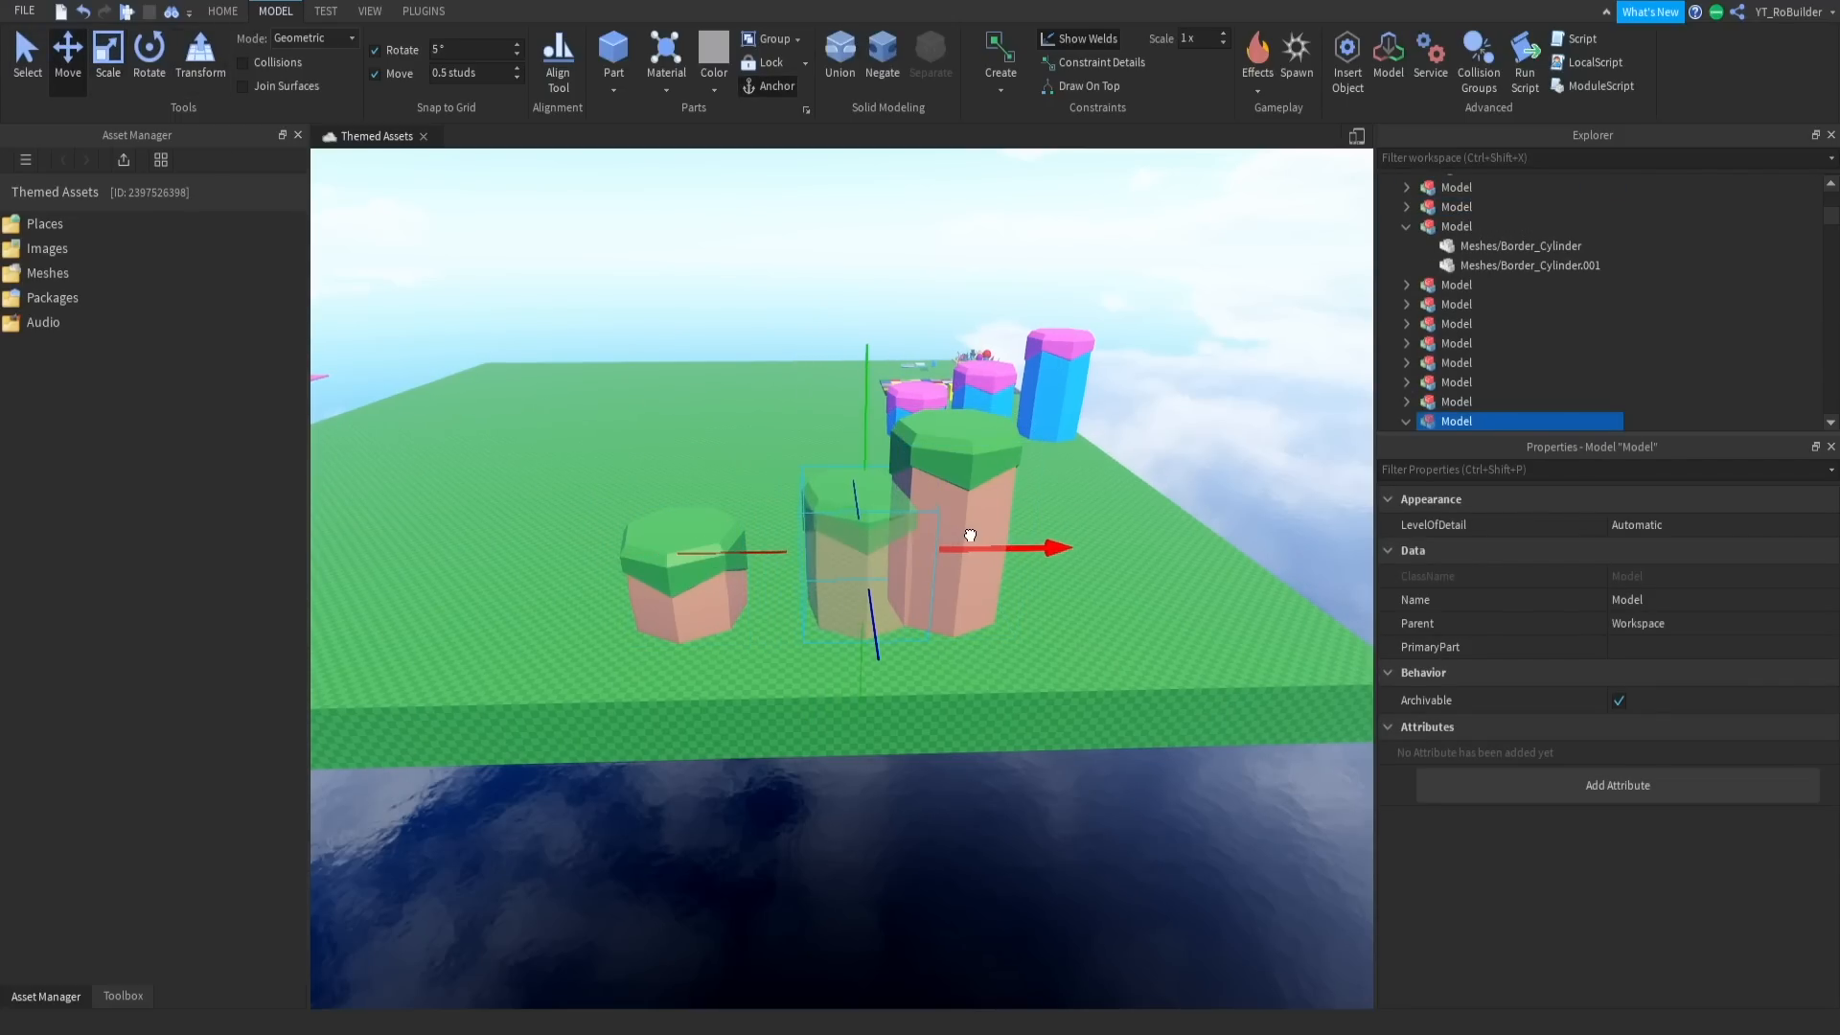
drag(969, 538, 972, 537)
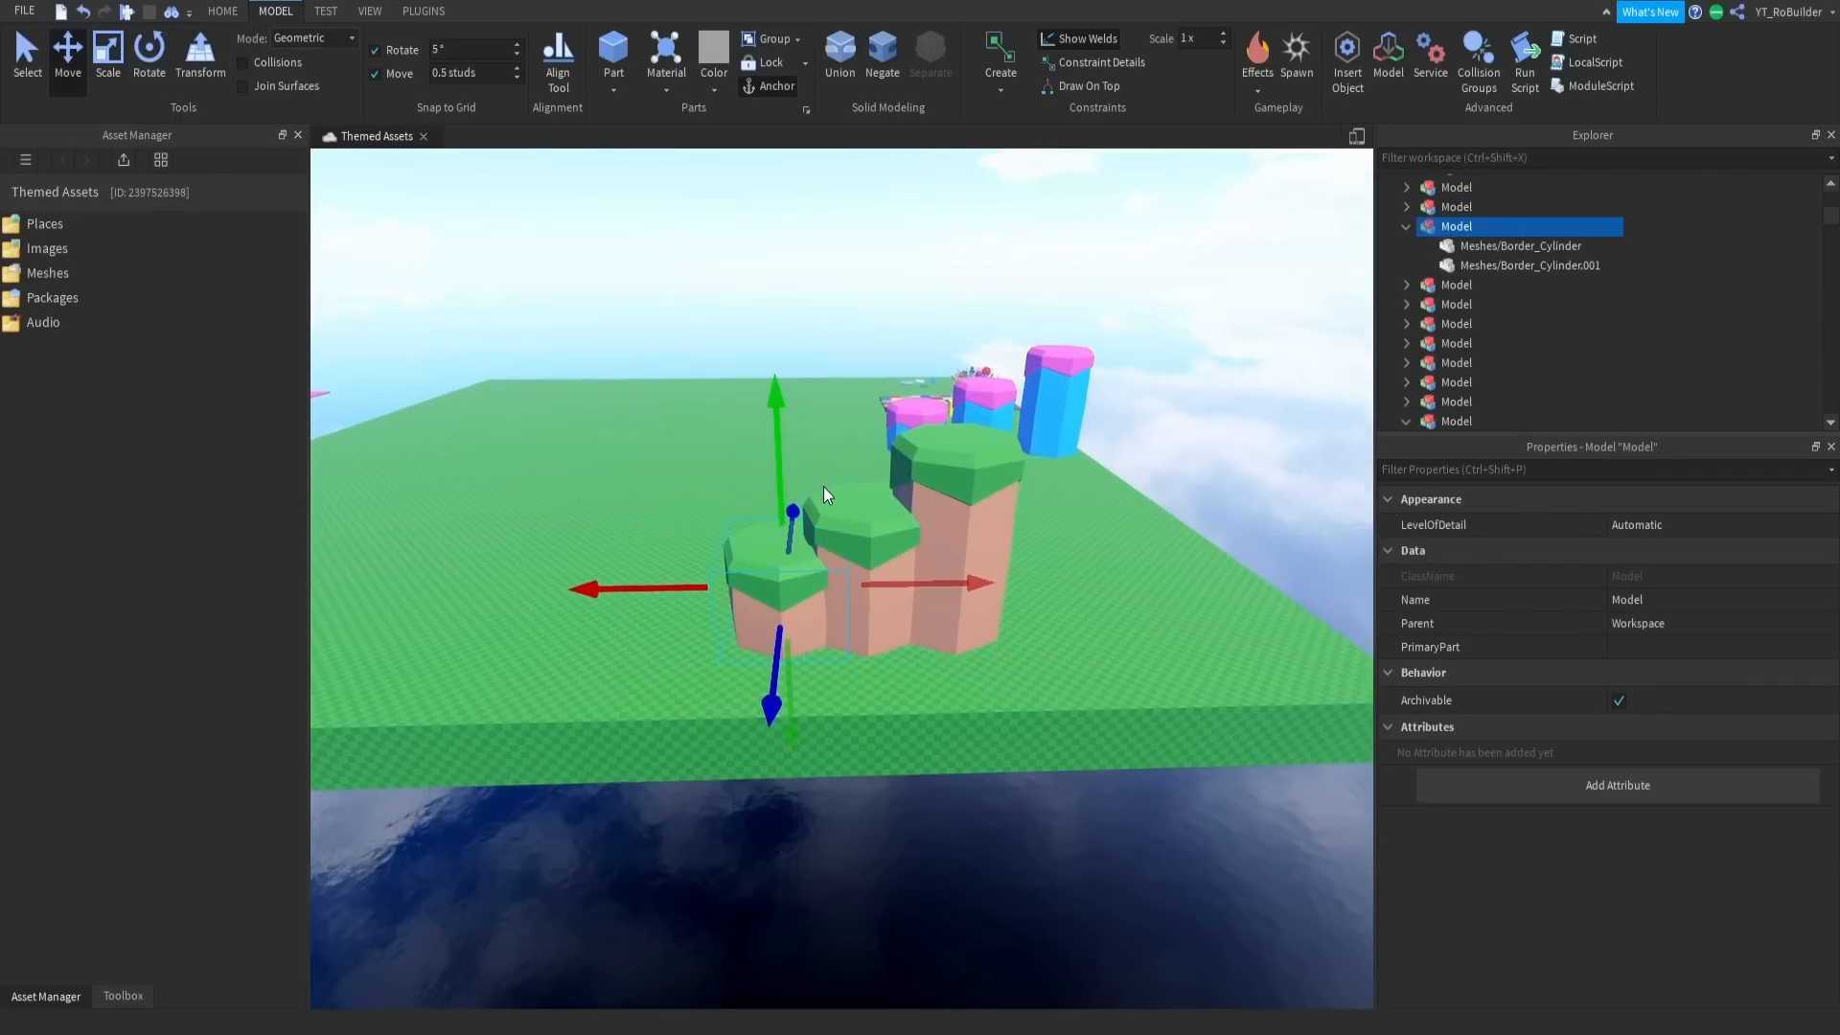
Rotate the tallest and the shortest rock of the cluster so their facets face different directions
mouse_move(825, 487)
right_down()
mouse_move(884, 476)
mouse_move(853, 504)
right_up()
scroll(829, 490, up, 5)
scroll(831, 490, down, 5)
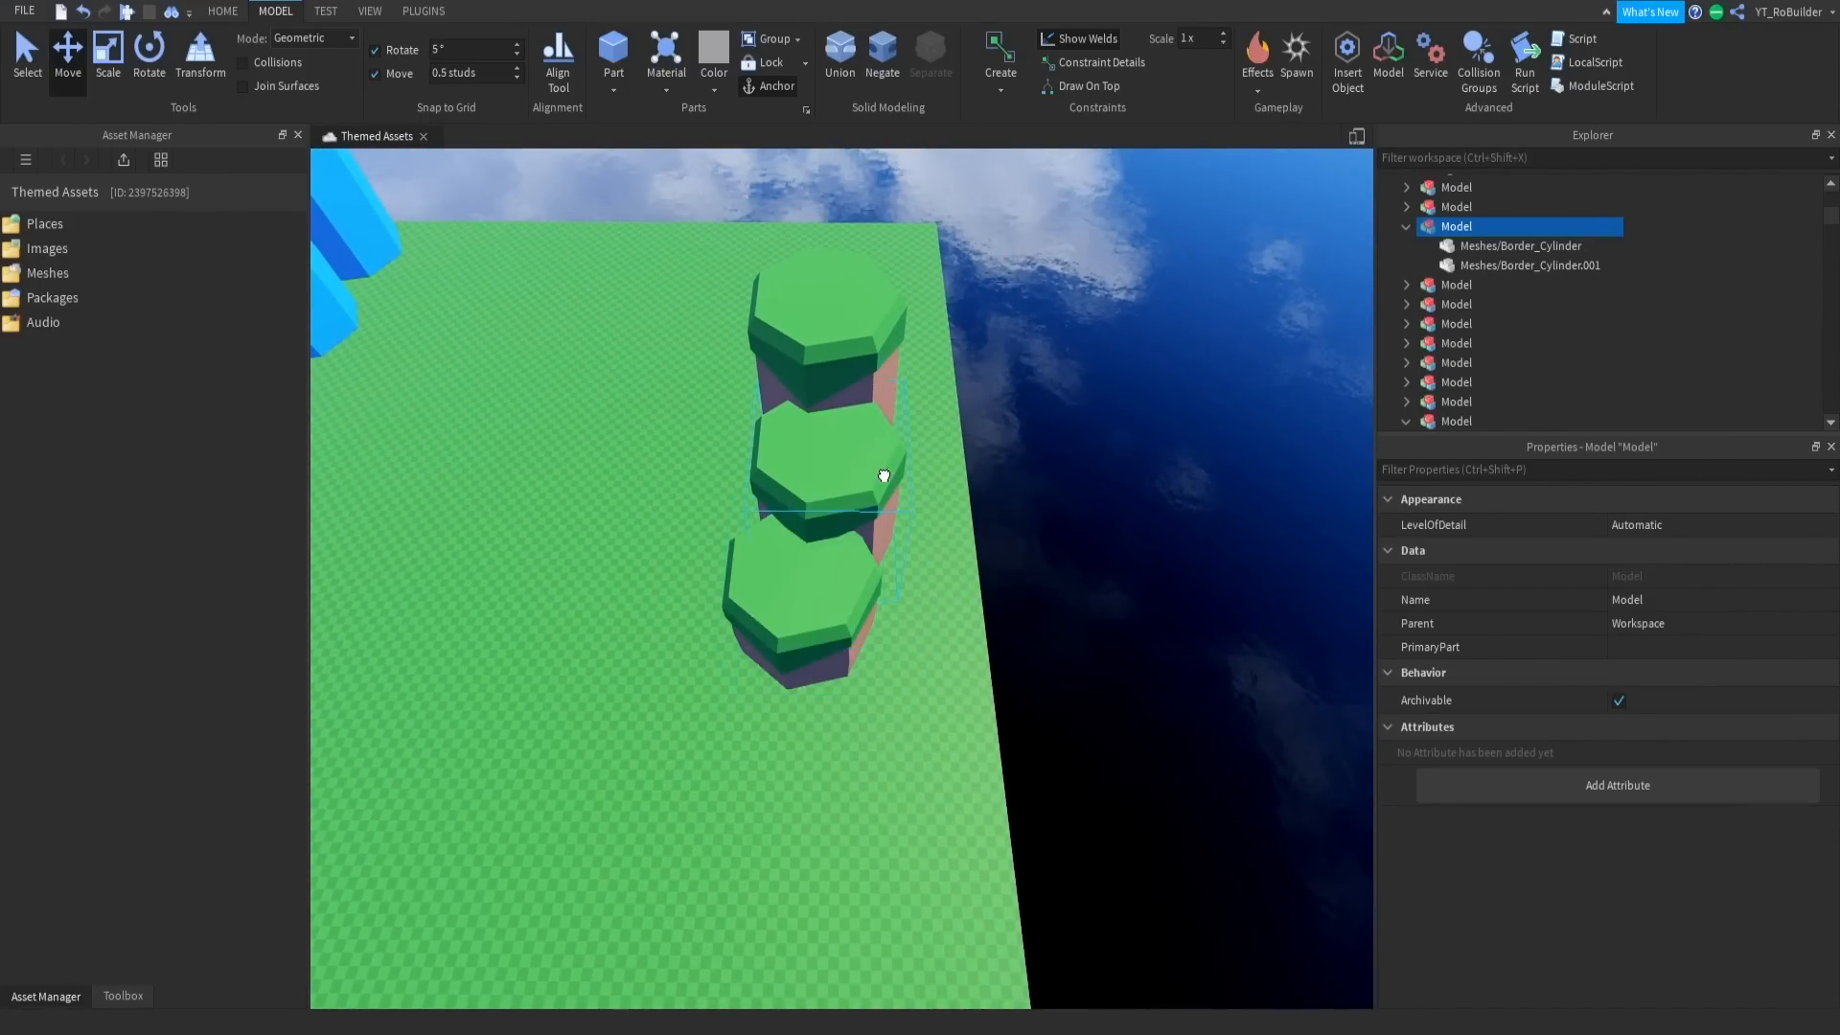
click(884, 476)
click(665, 485)
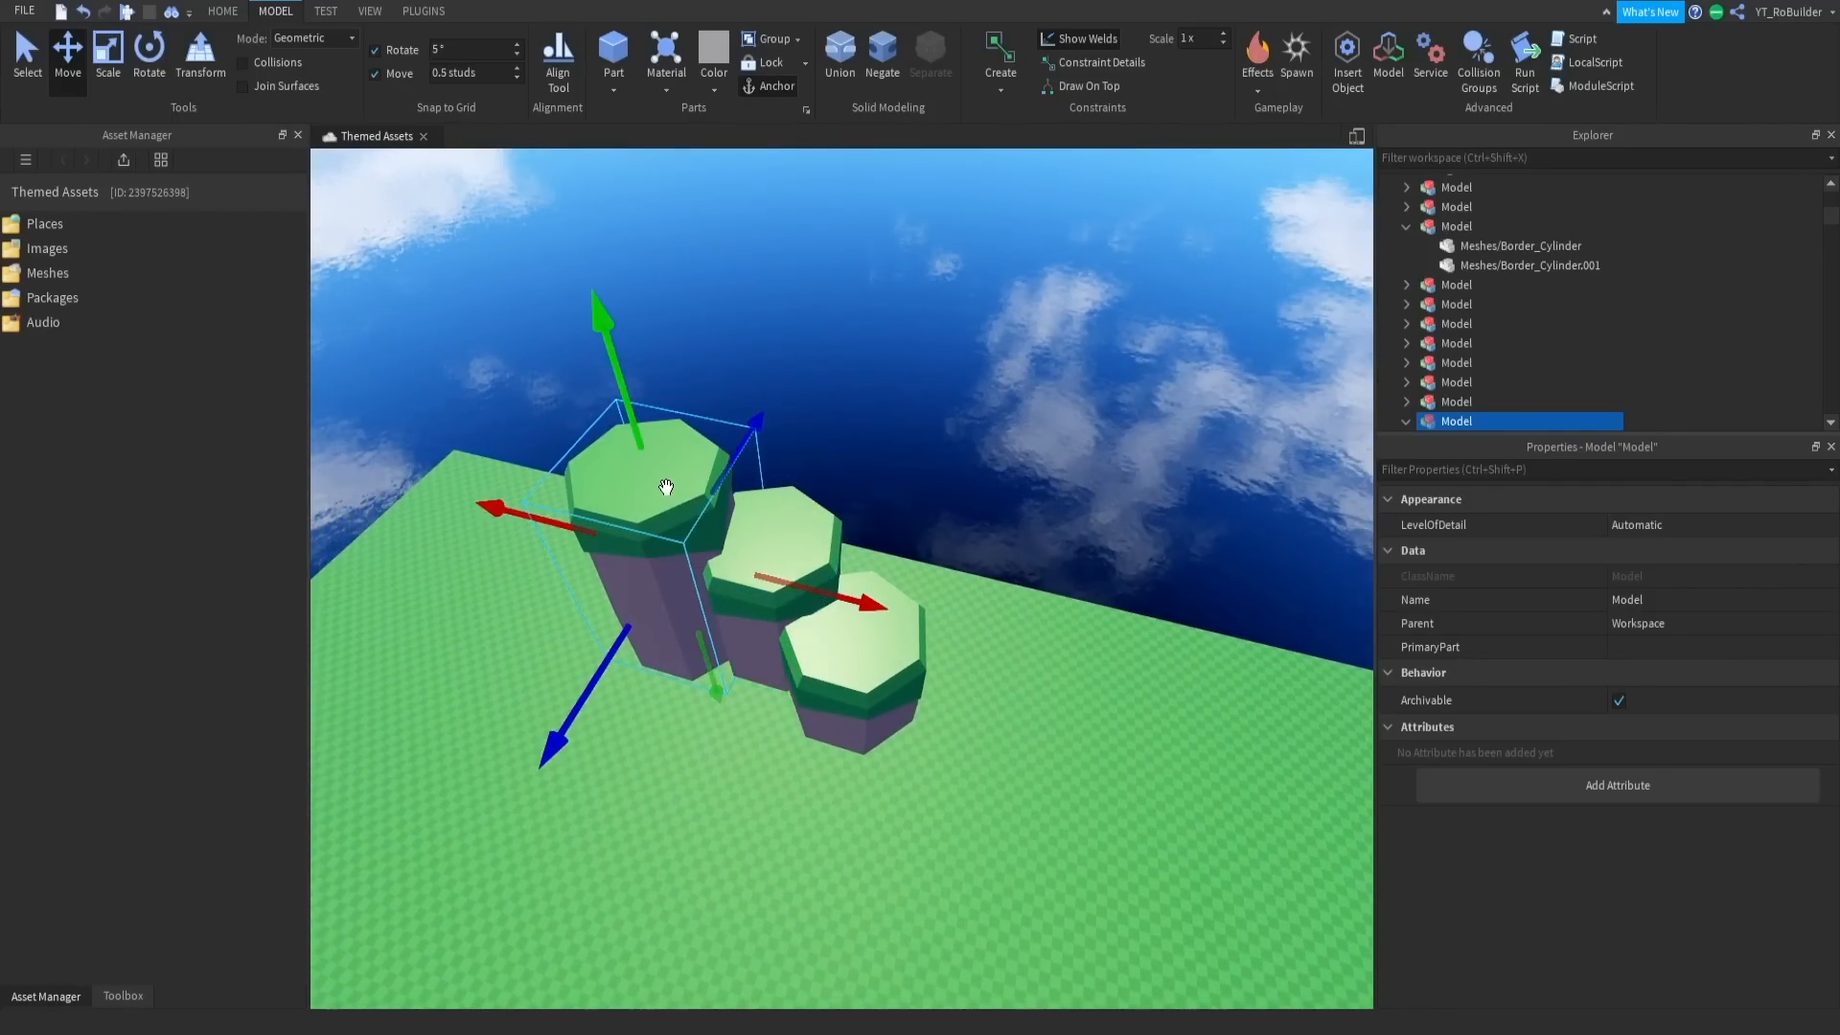
key(ctrl+r)
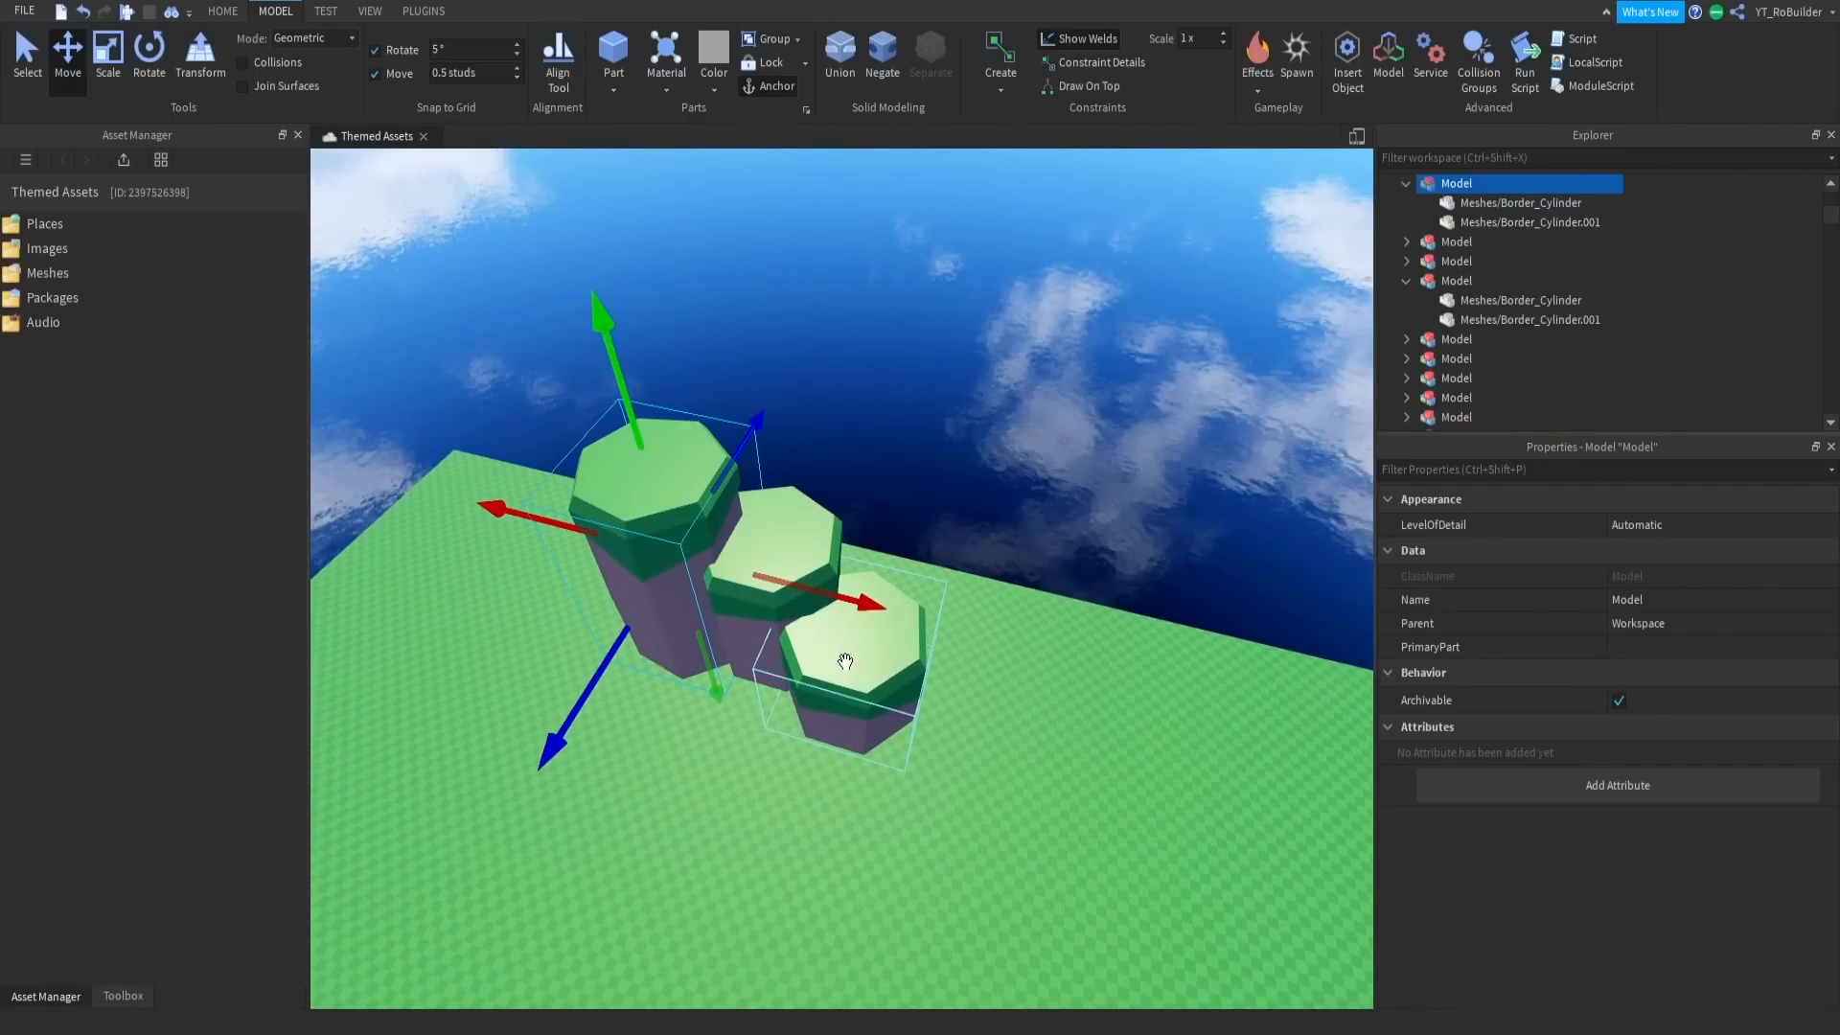
click(877, 651)
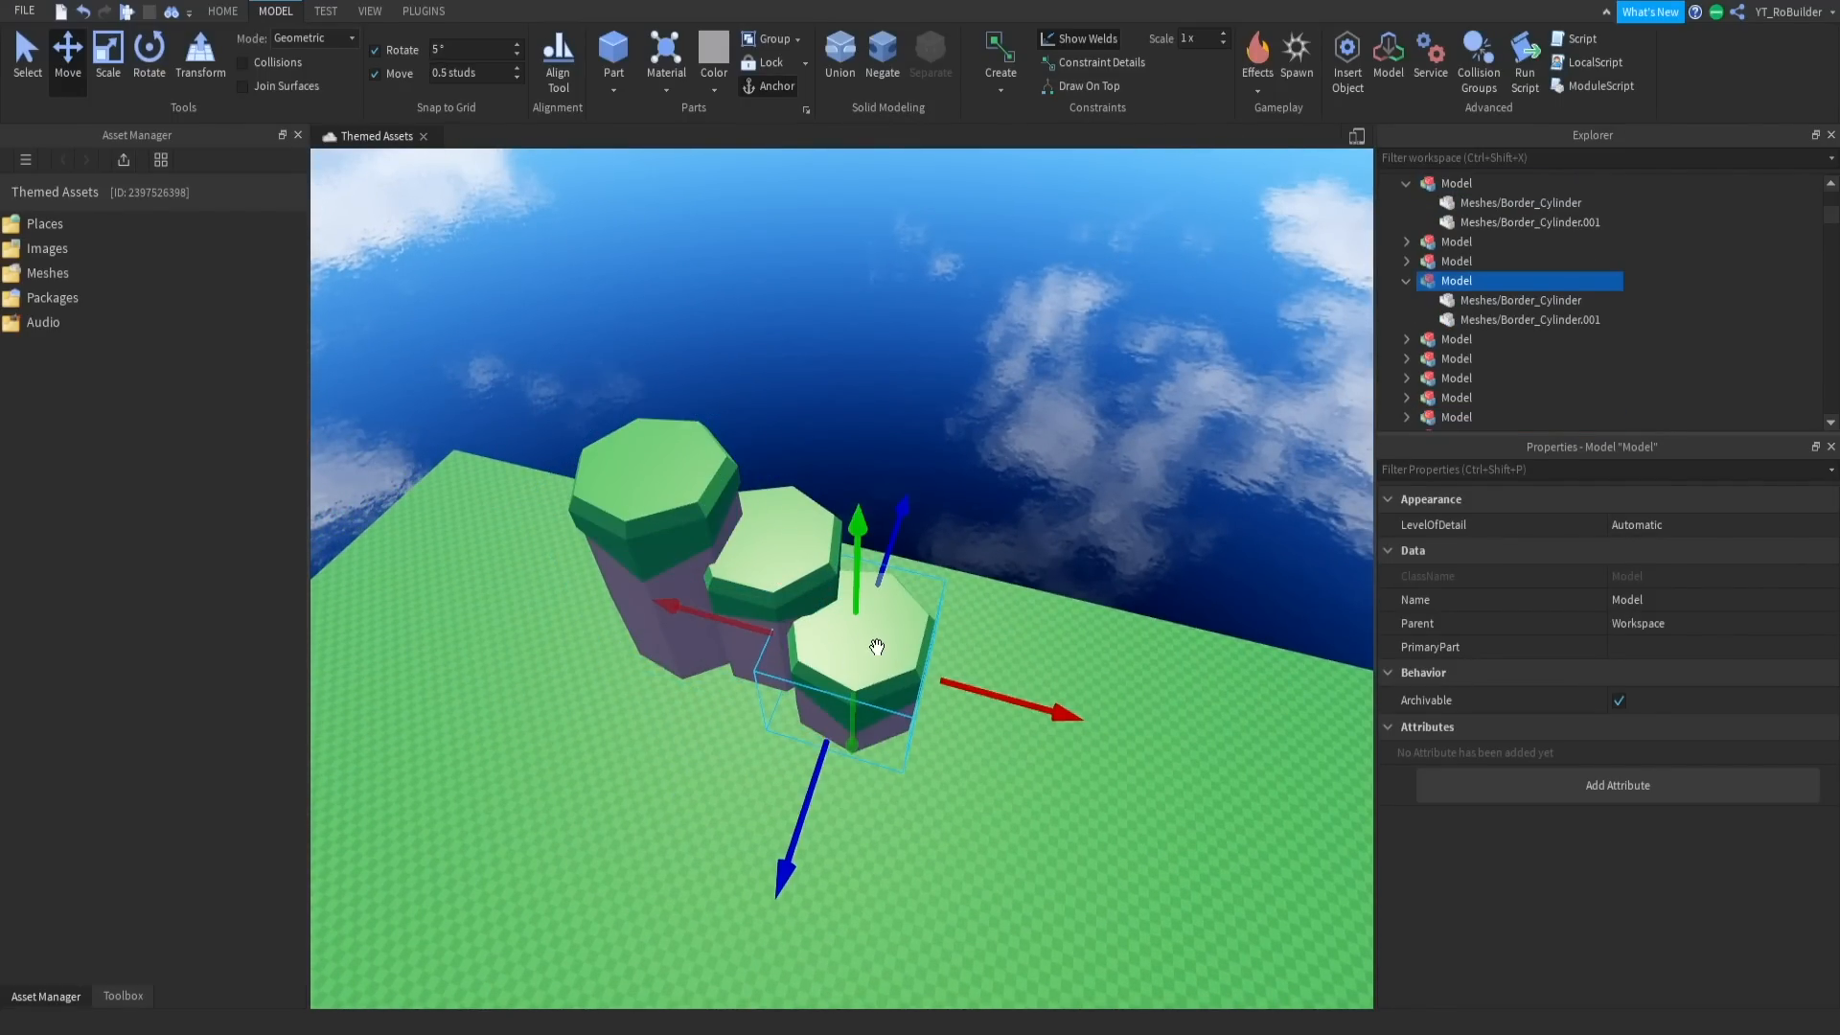
Duplicate the three clustered rocks together and place the copies directly beside the originals to form a continuous row
key(w)
right_drag(1052, 521, 1058, 518)
click(1053, 522)
key(s)
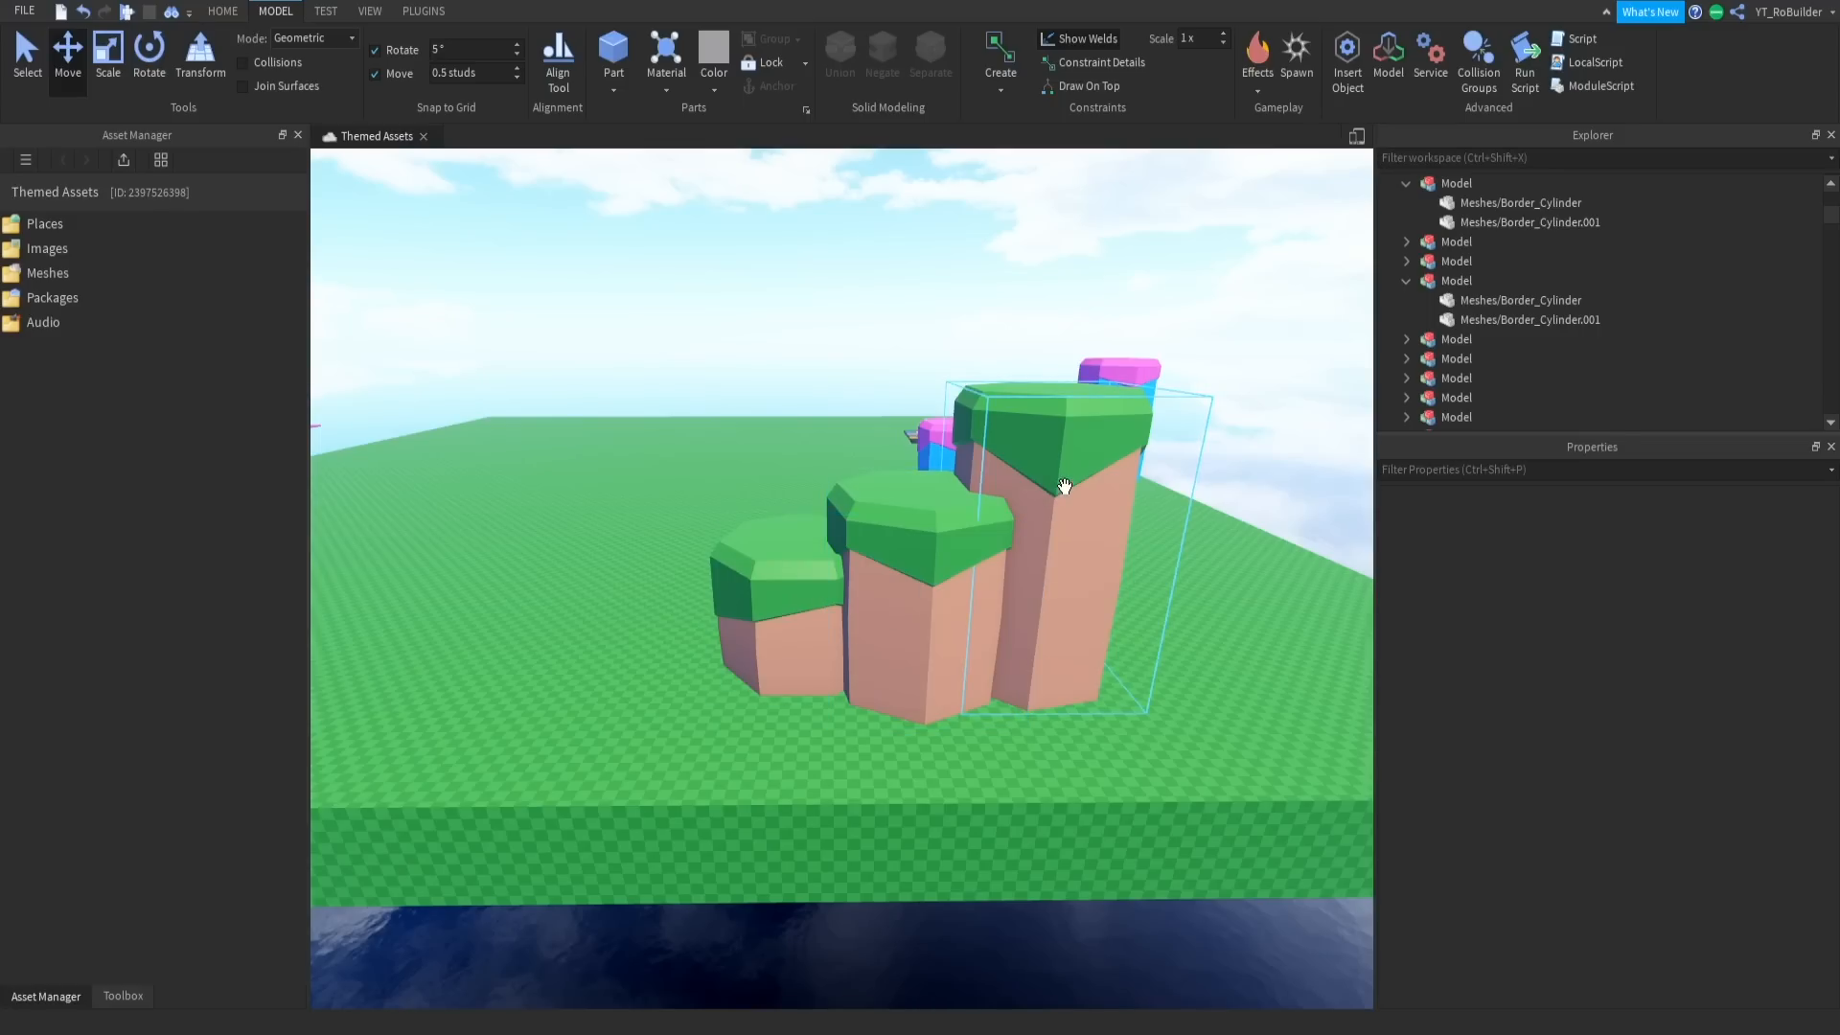
click(1064, 486)
ctrl+click(924, 522)
ctrl+click(793, 591)
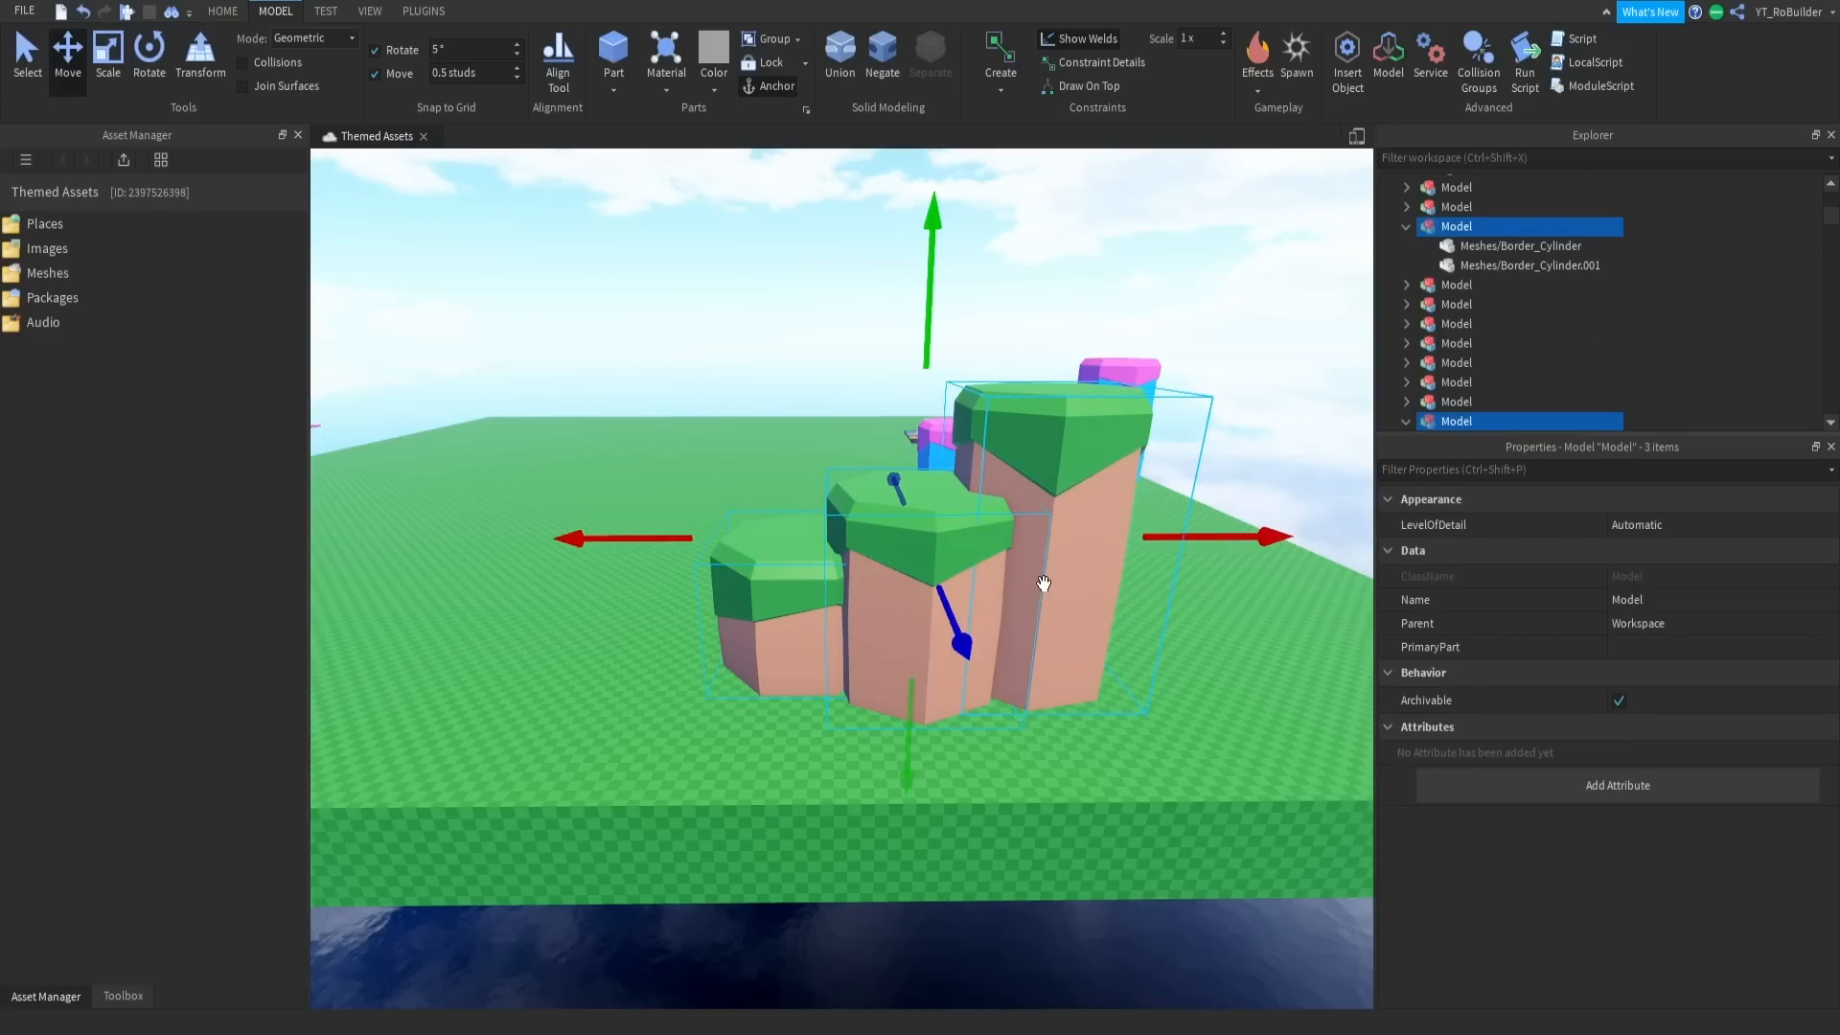
key(ctrl+d)
mouse_move(1152, 550)
mouse_down()
mouse_move(819, 548)
mouse_move(843, 490)
mouse_up()
right_drag(844, 491, 843, 491)
click(843, 490)
scroll(844, 491, up, 10)
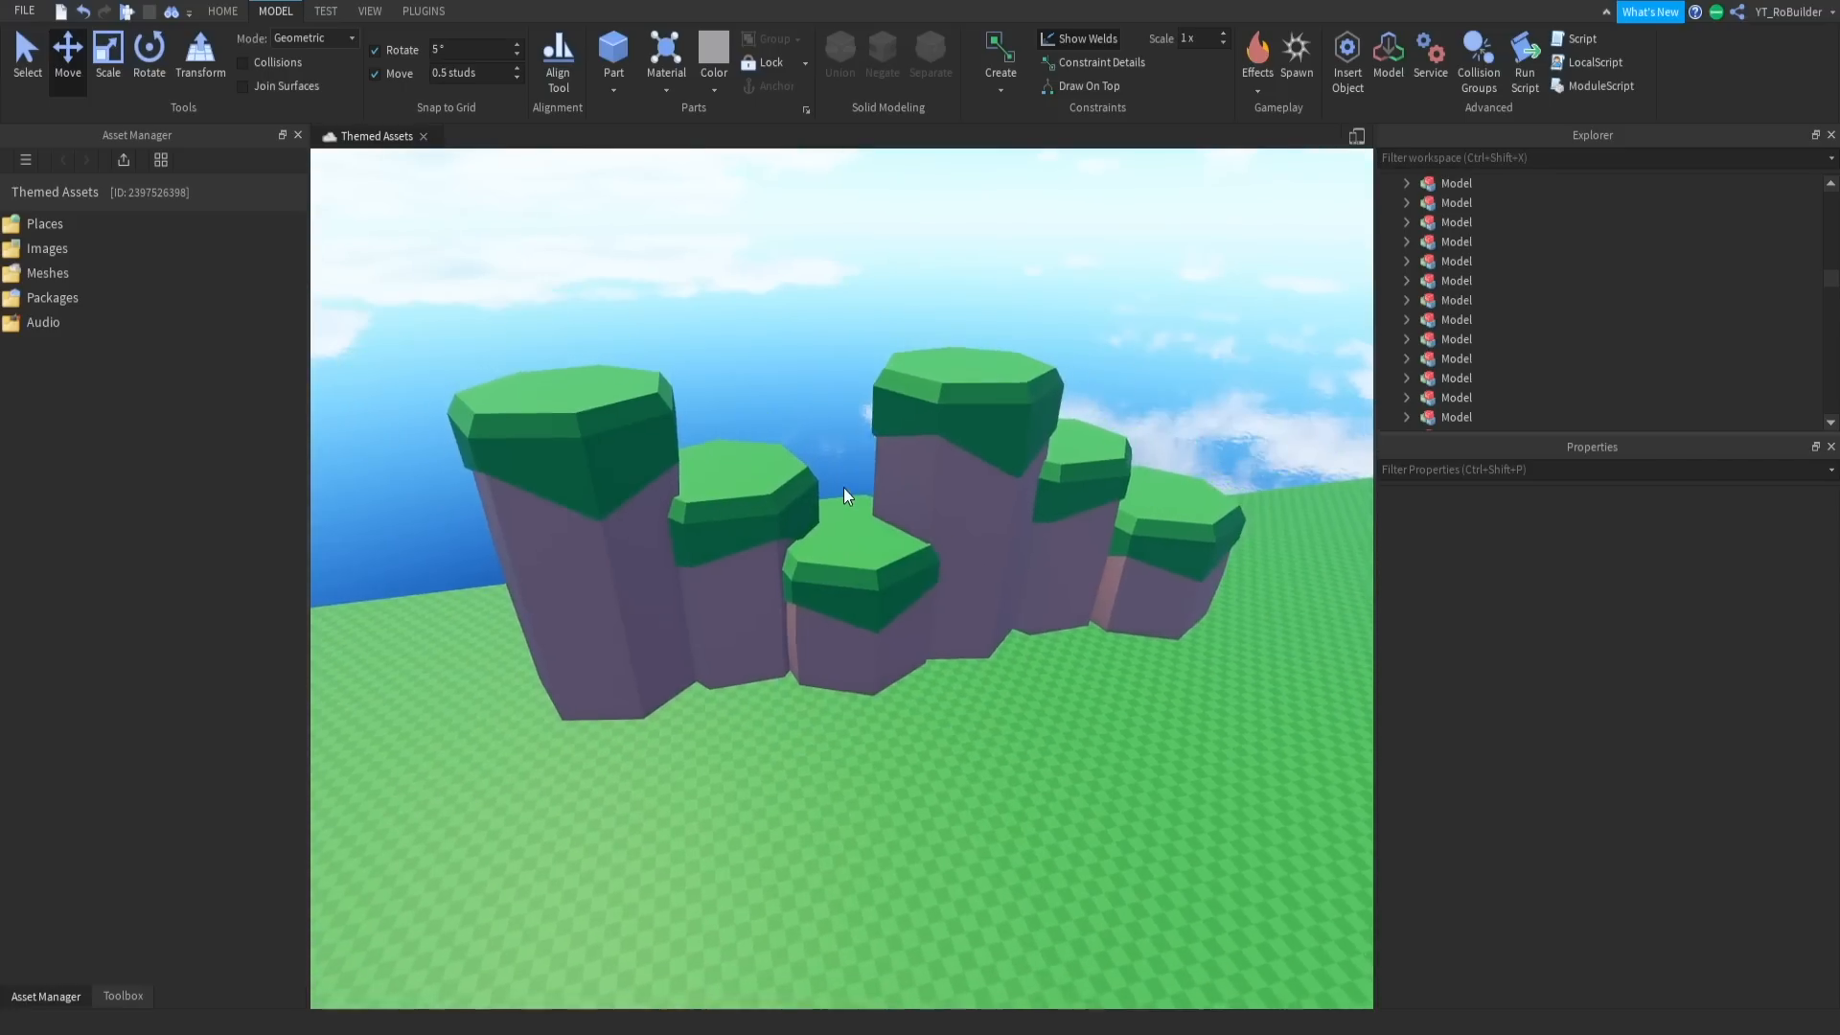
Tilt the tall rock in the middle of the six-rock row slightly sideways
scroll(843, 490, down, 5)
right_drag(841, 489, 863, 487)
click(896, 476)
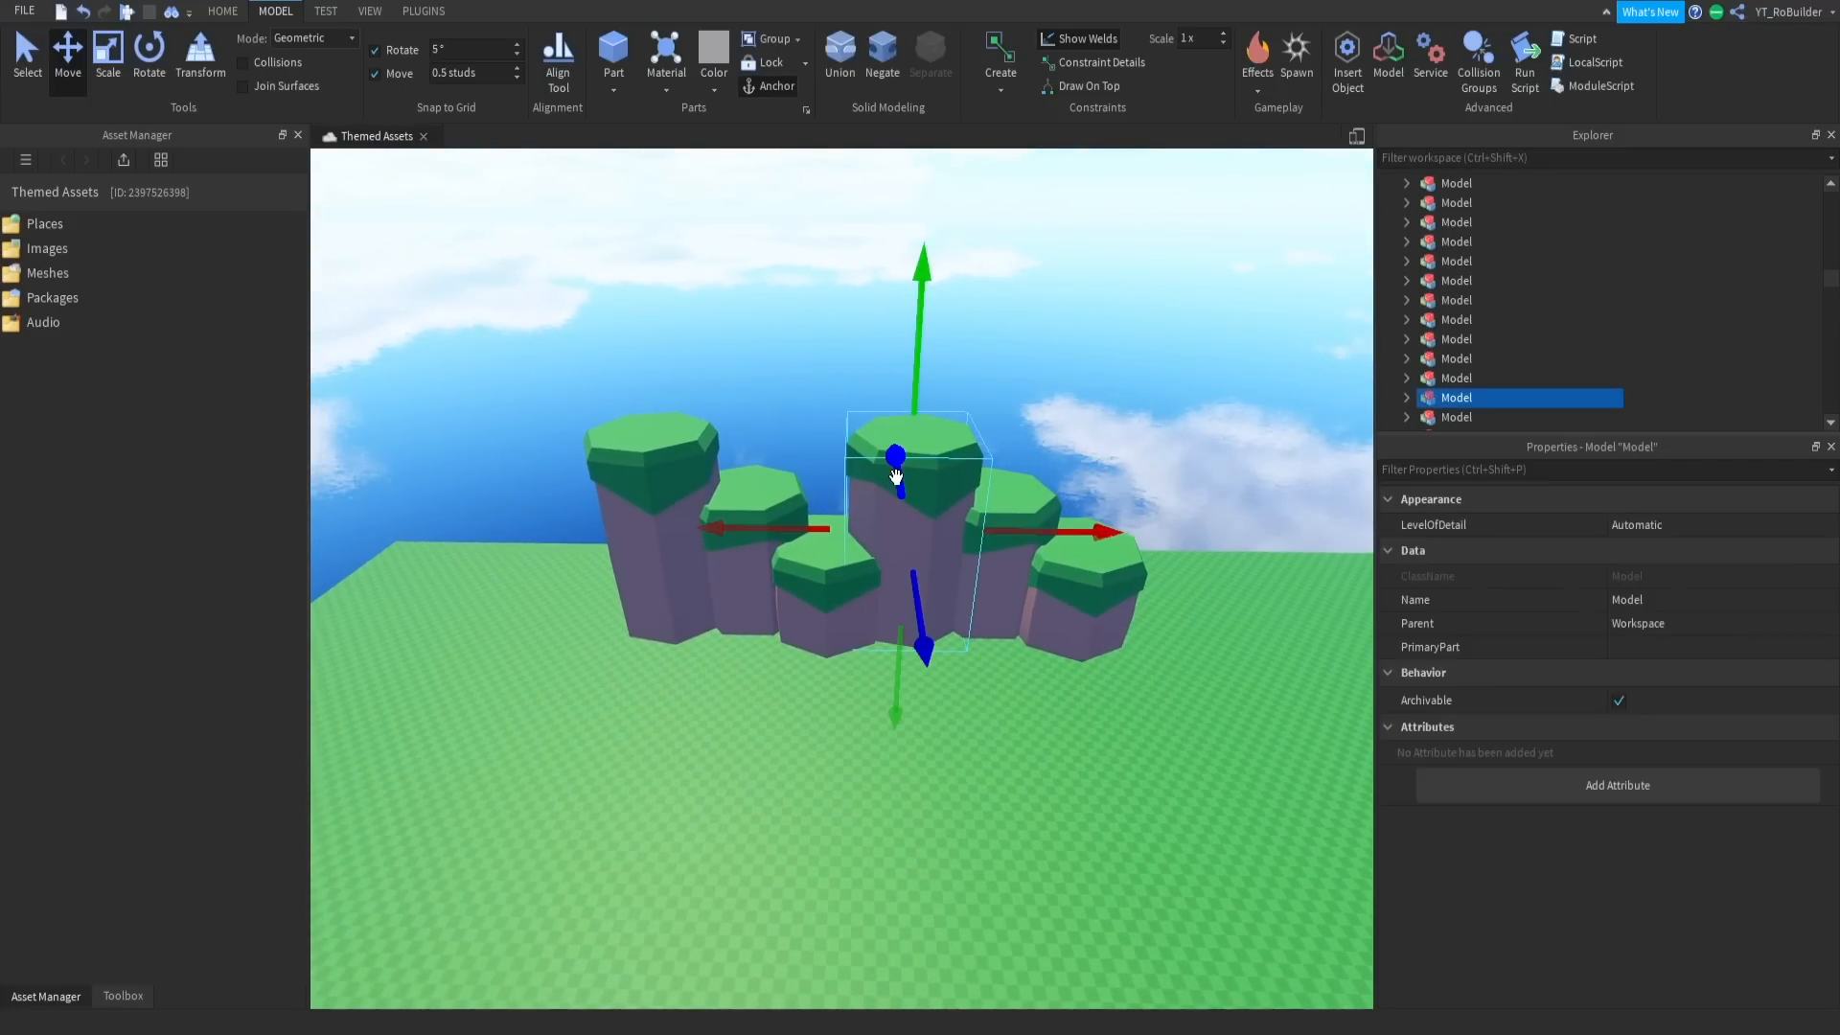
click(1016, 491)
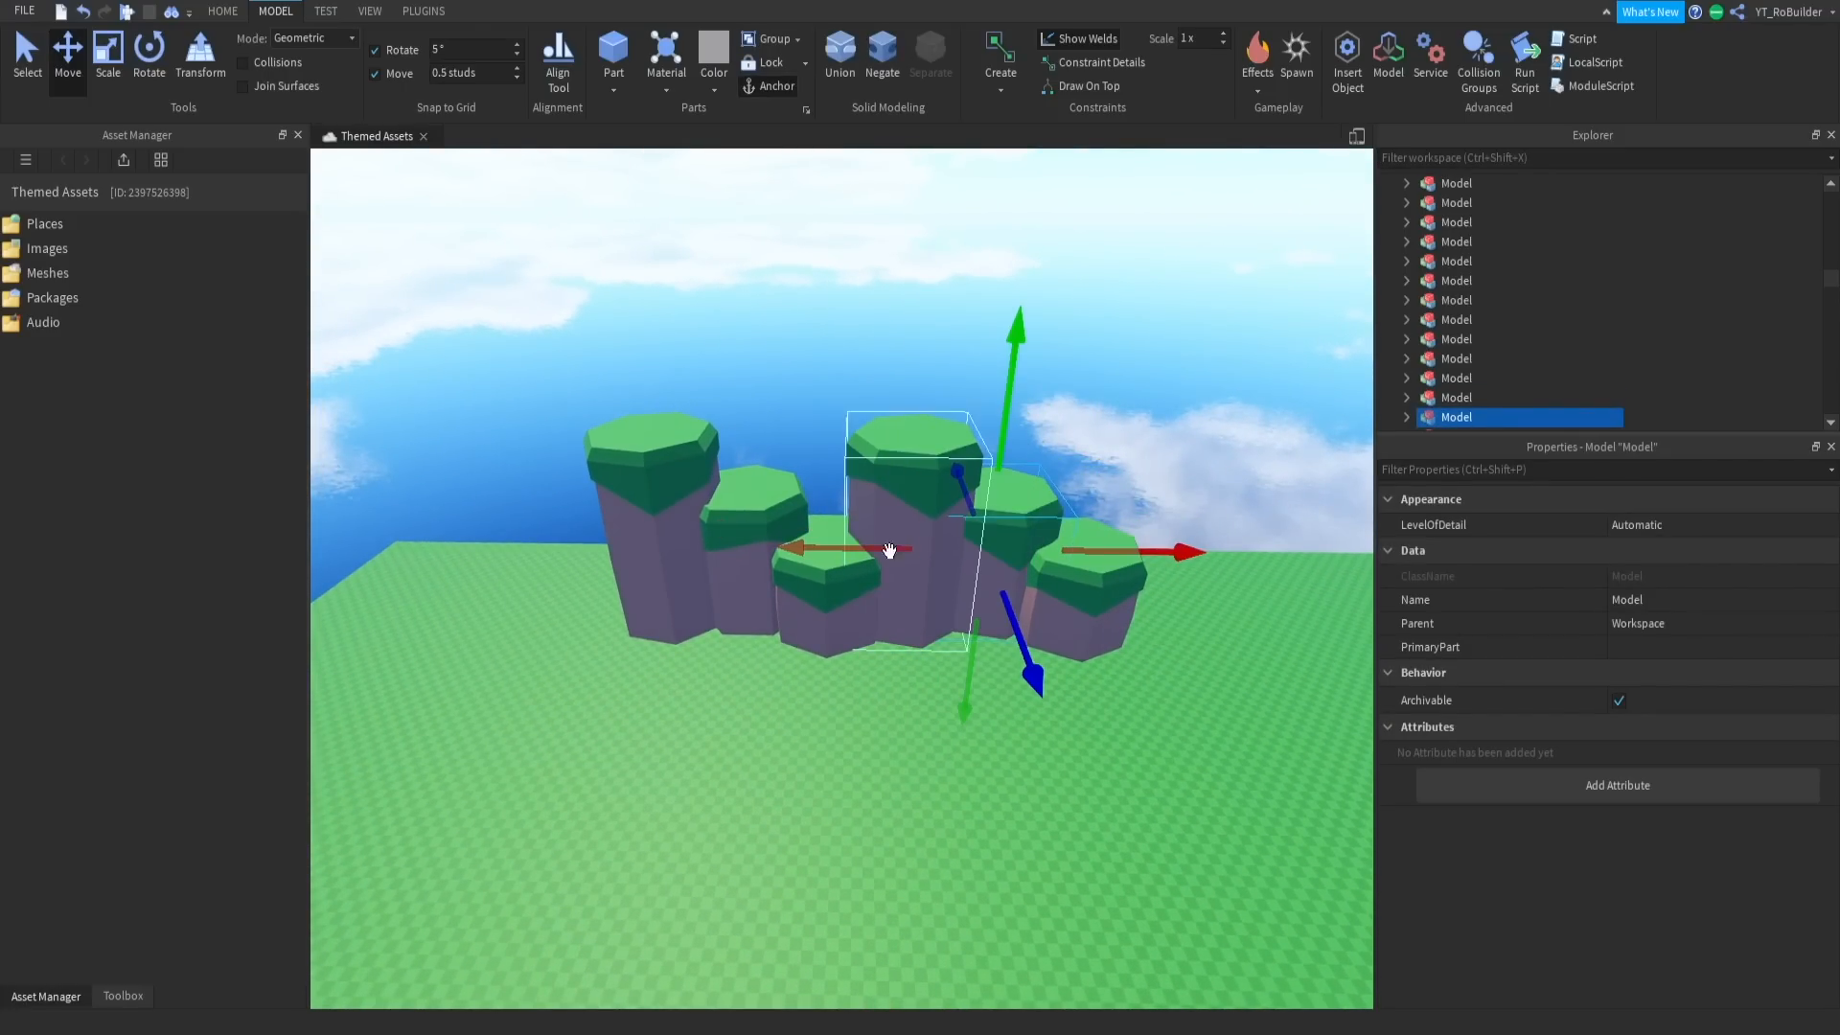
click(821, 603)
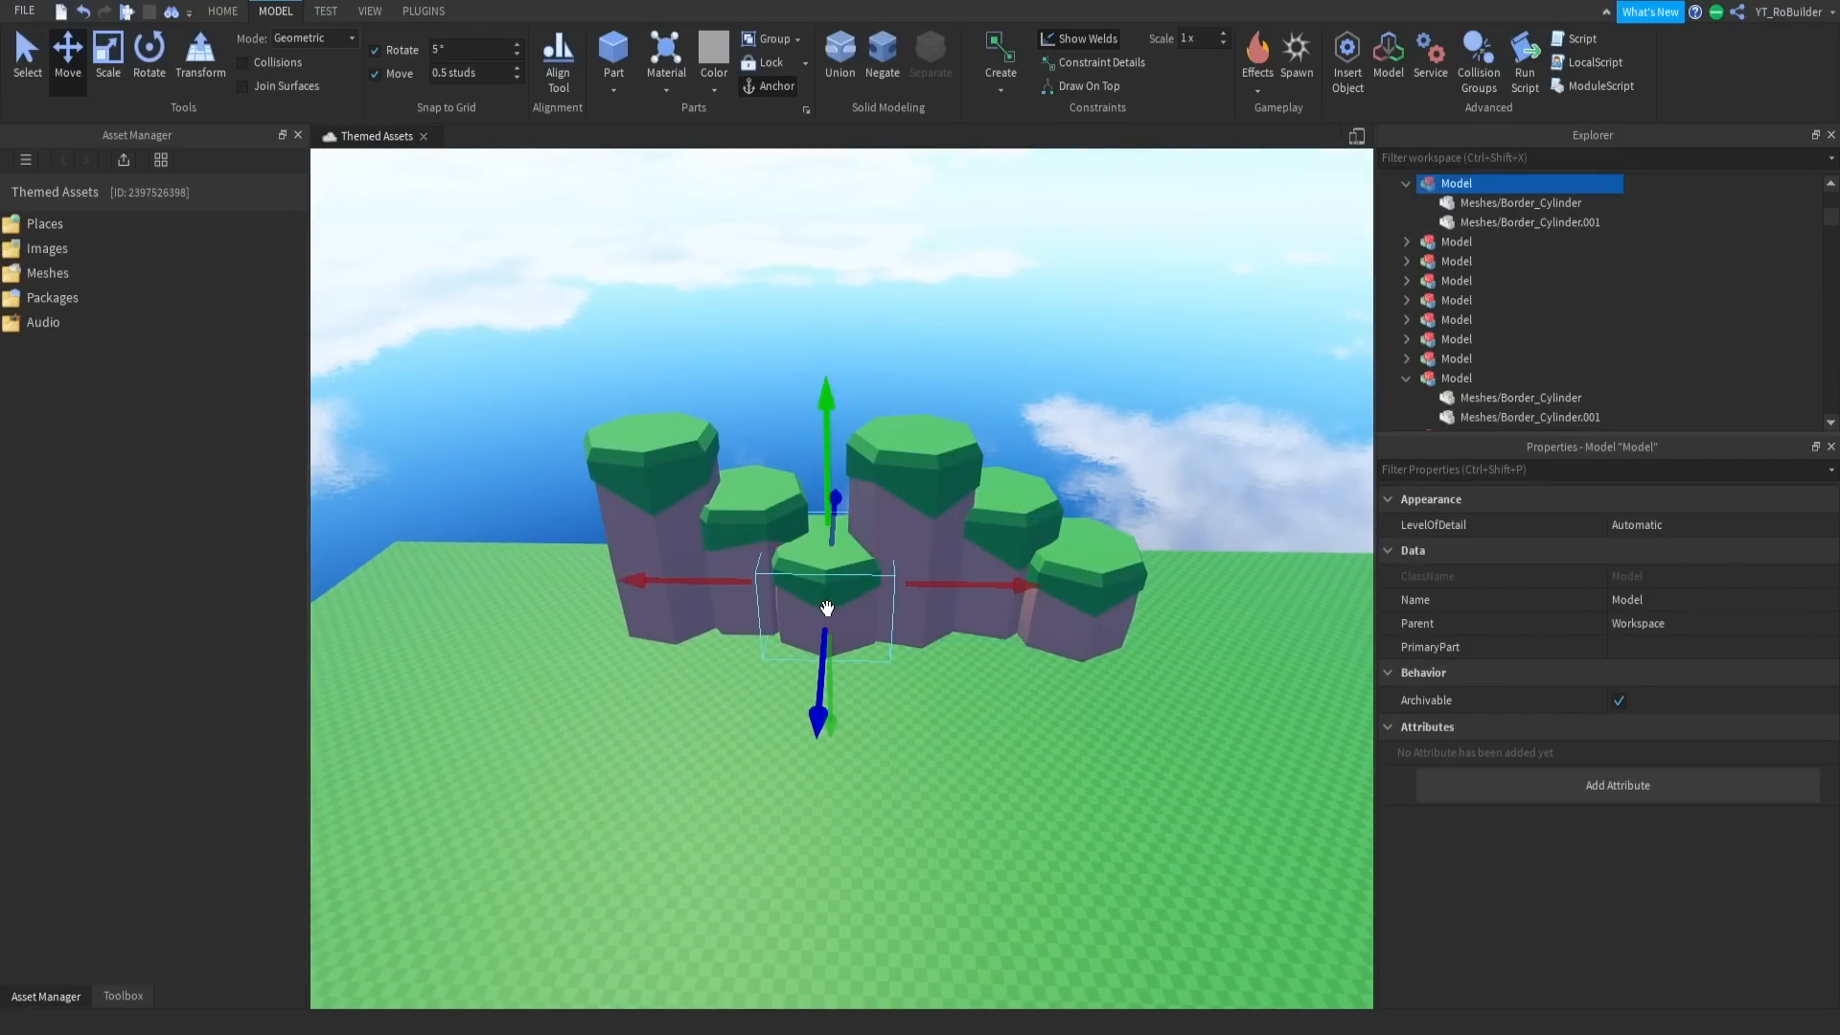
click(1112, 575)
click(151, 53)
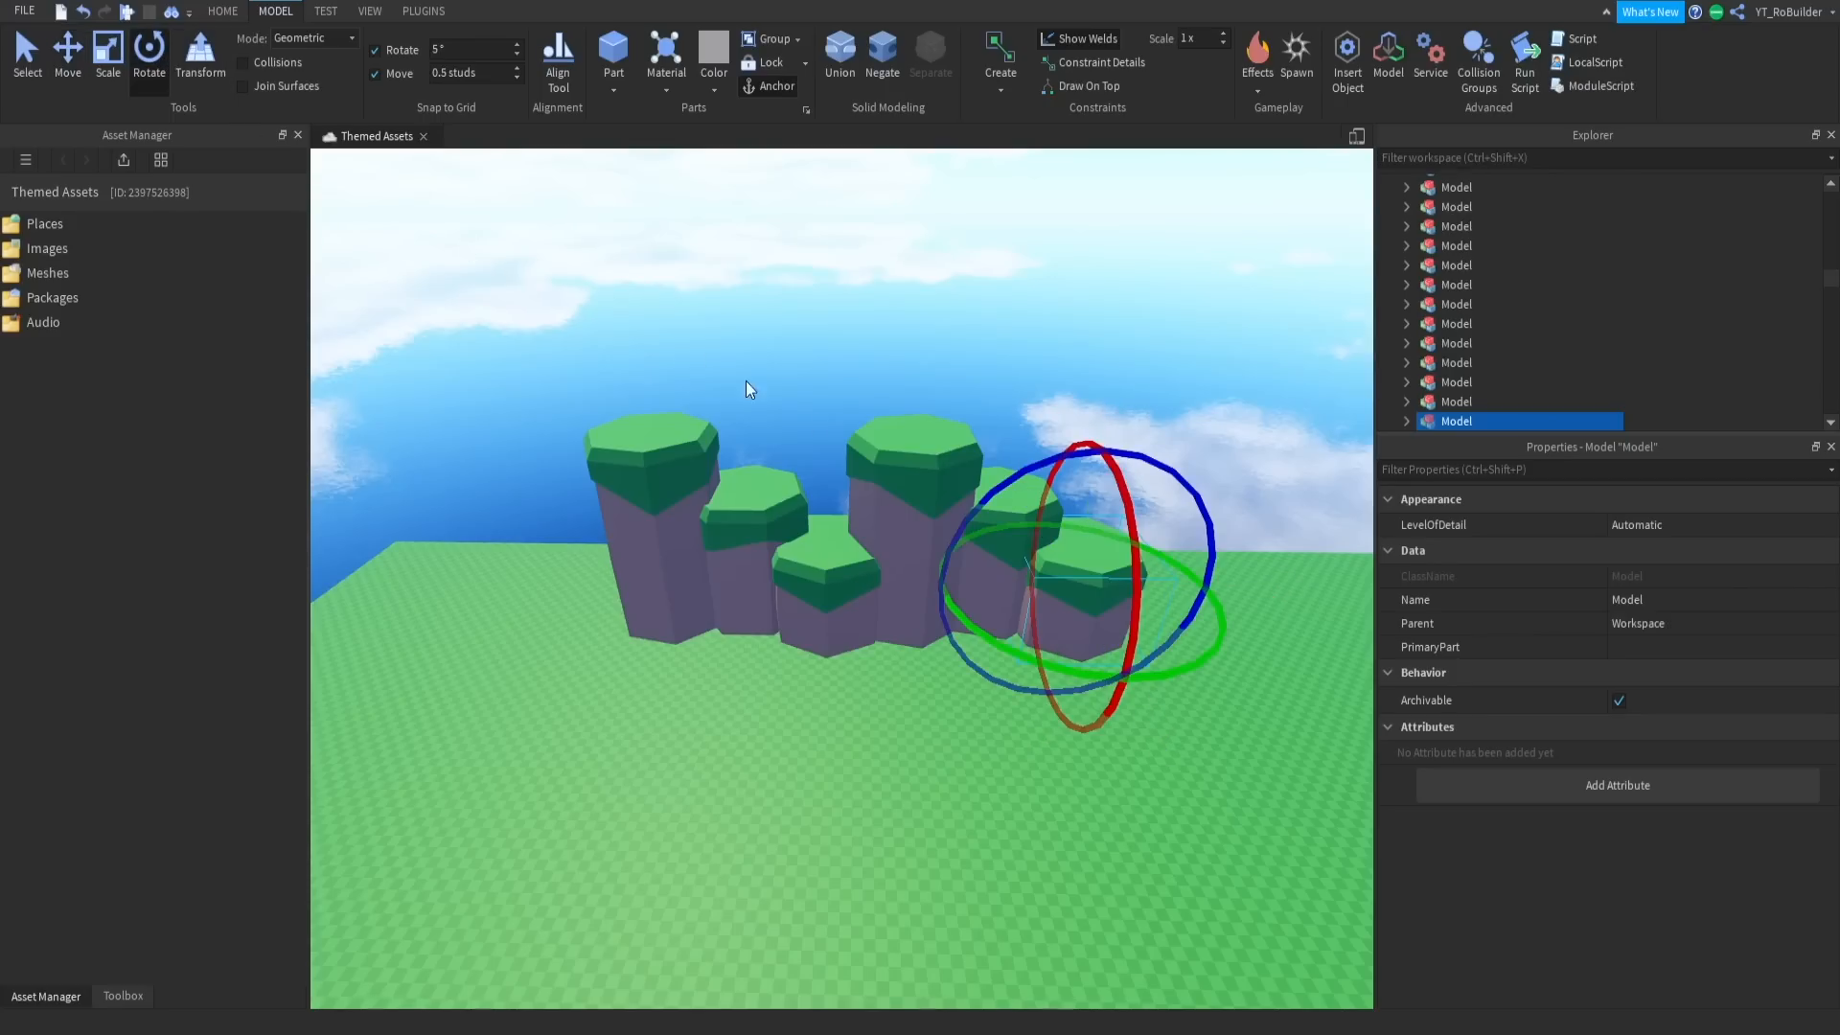
click(745, 381)
click(863, 436)
drag(896, 395, 863, 401)
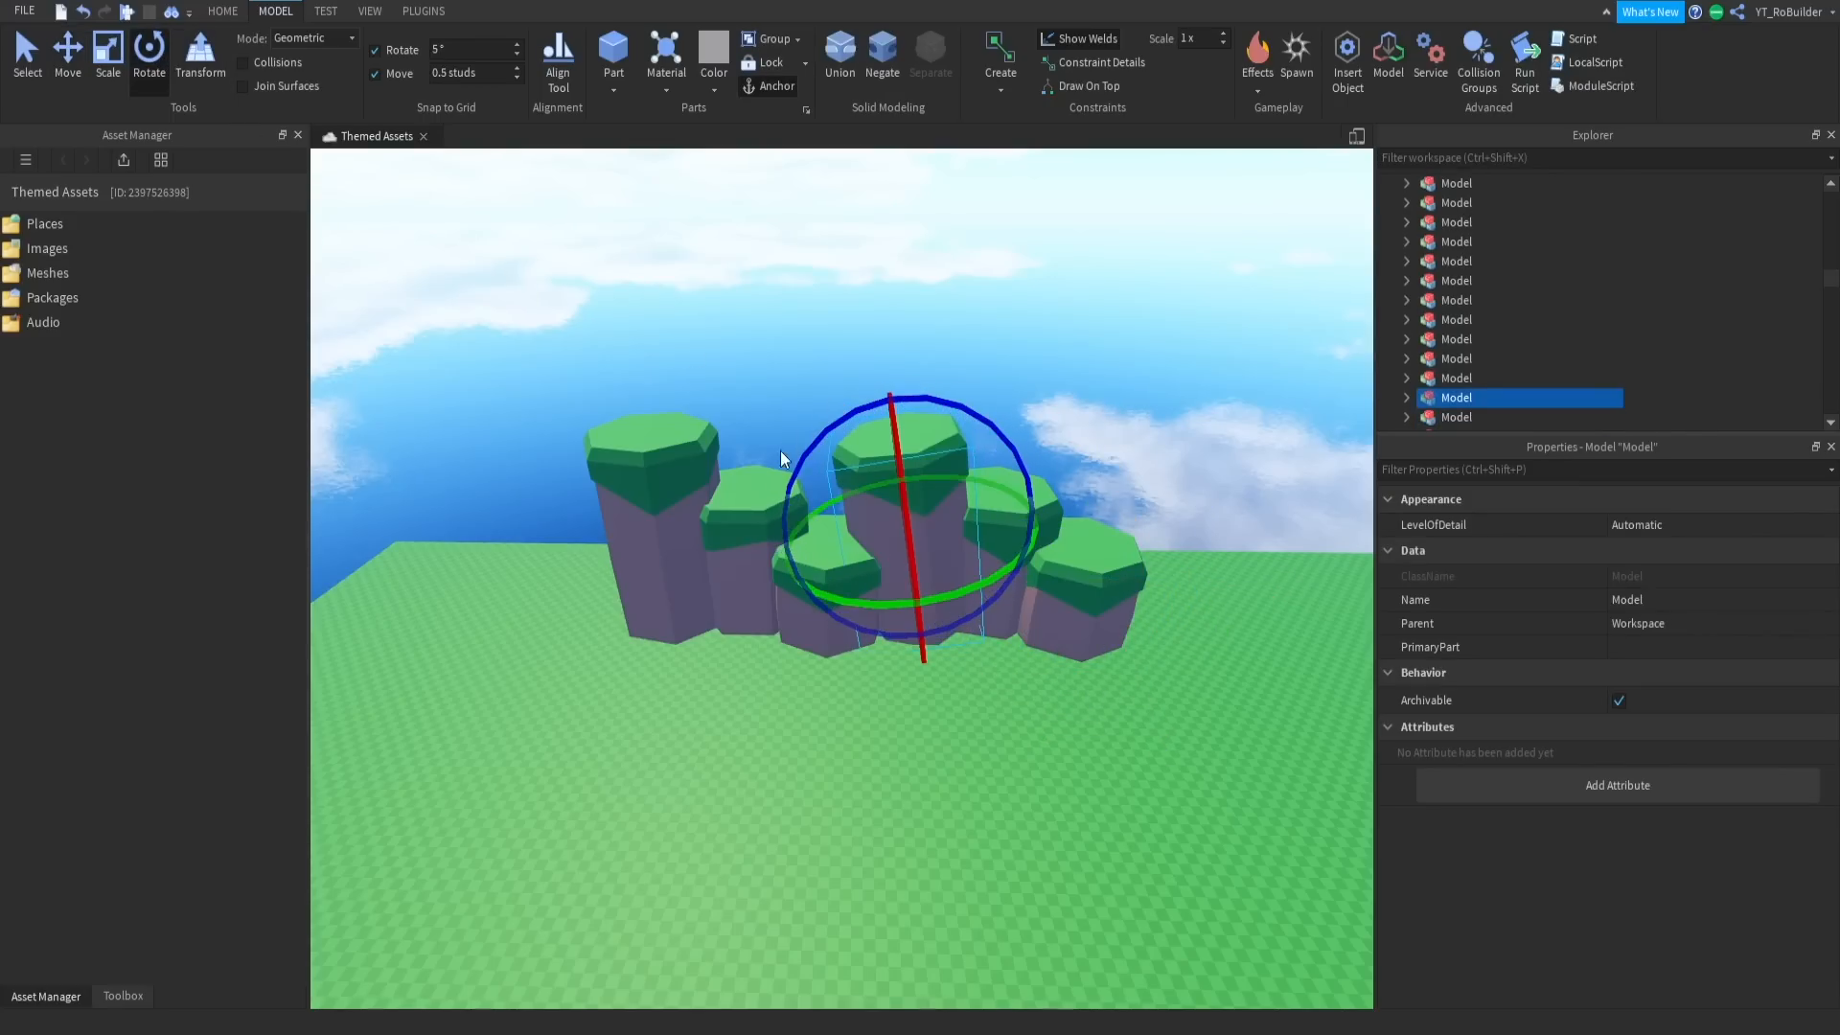
Tilt the tall rock at the row's end and both short rocks for a more varied border
click(684, 443)
drag(757, 451, 742, 422)
drag(782, 523, 826, 544)
click(826, 566)
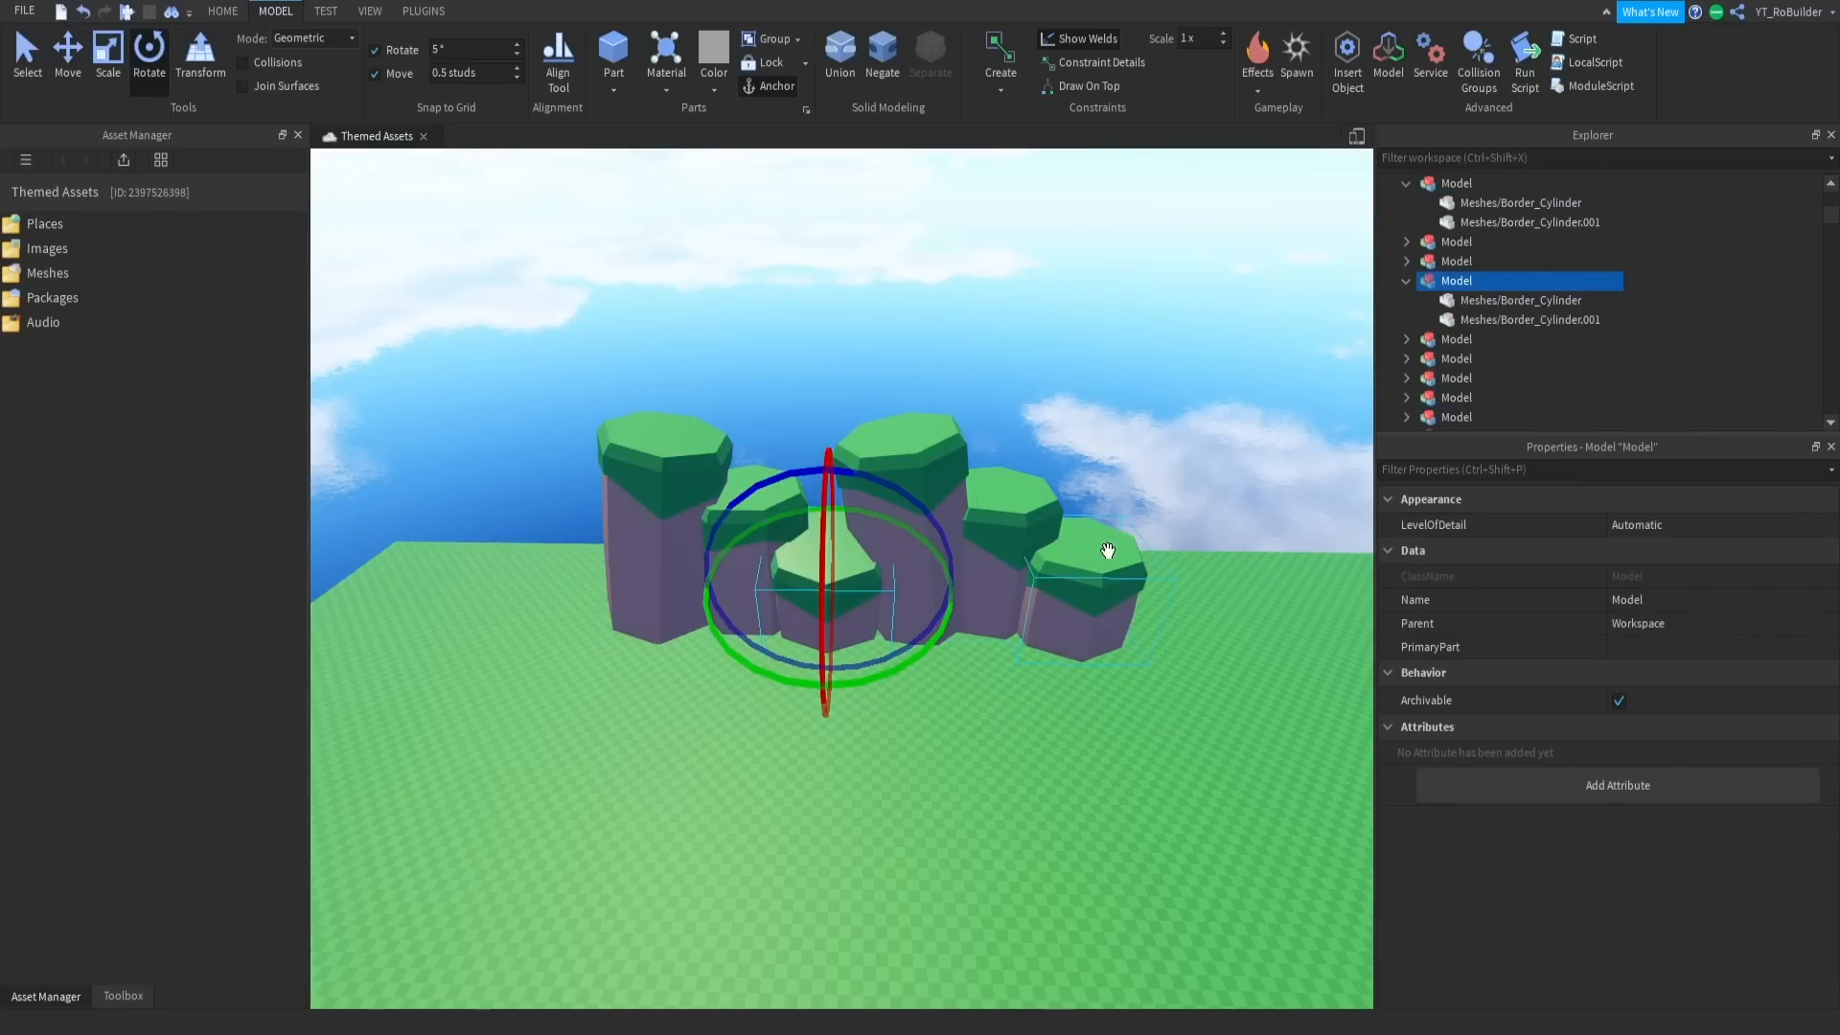
click(1107, 522)
mouse_move(1107, 522)
mouse_down()
mouse_move(1123, 498)
mouse_move(1112, 539)
mouse_up()
drag(1049, 482, 1026, 489)
click(1002, 419)
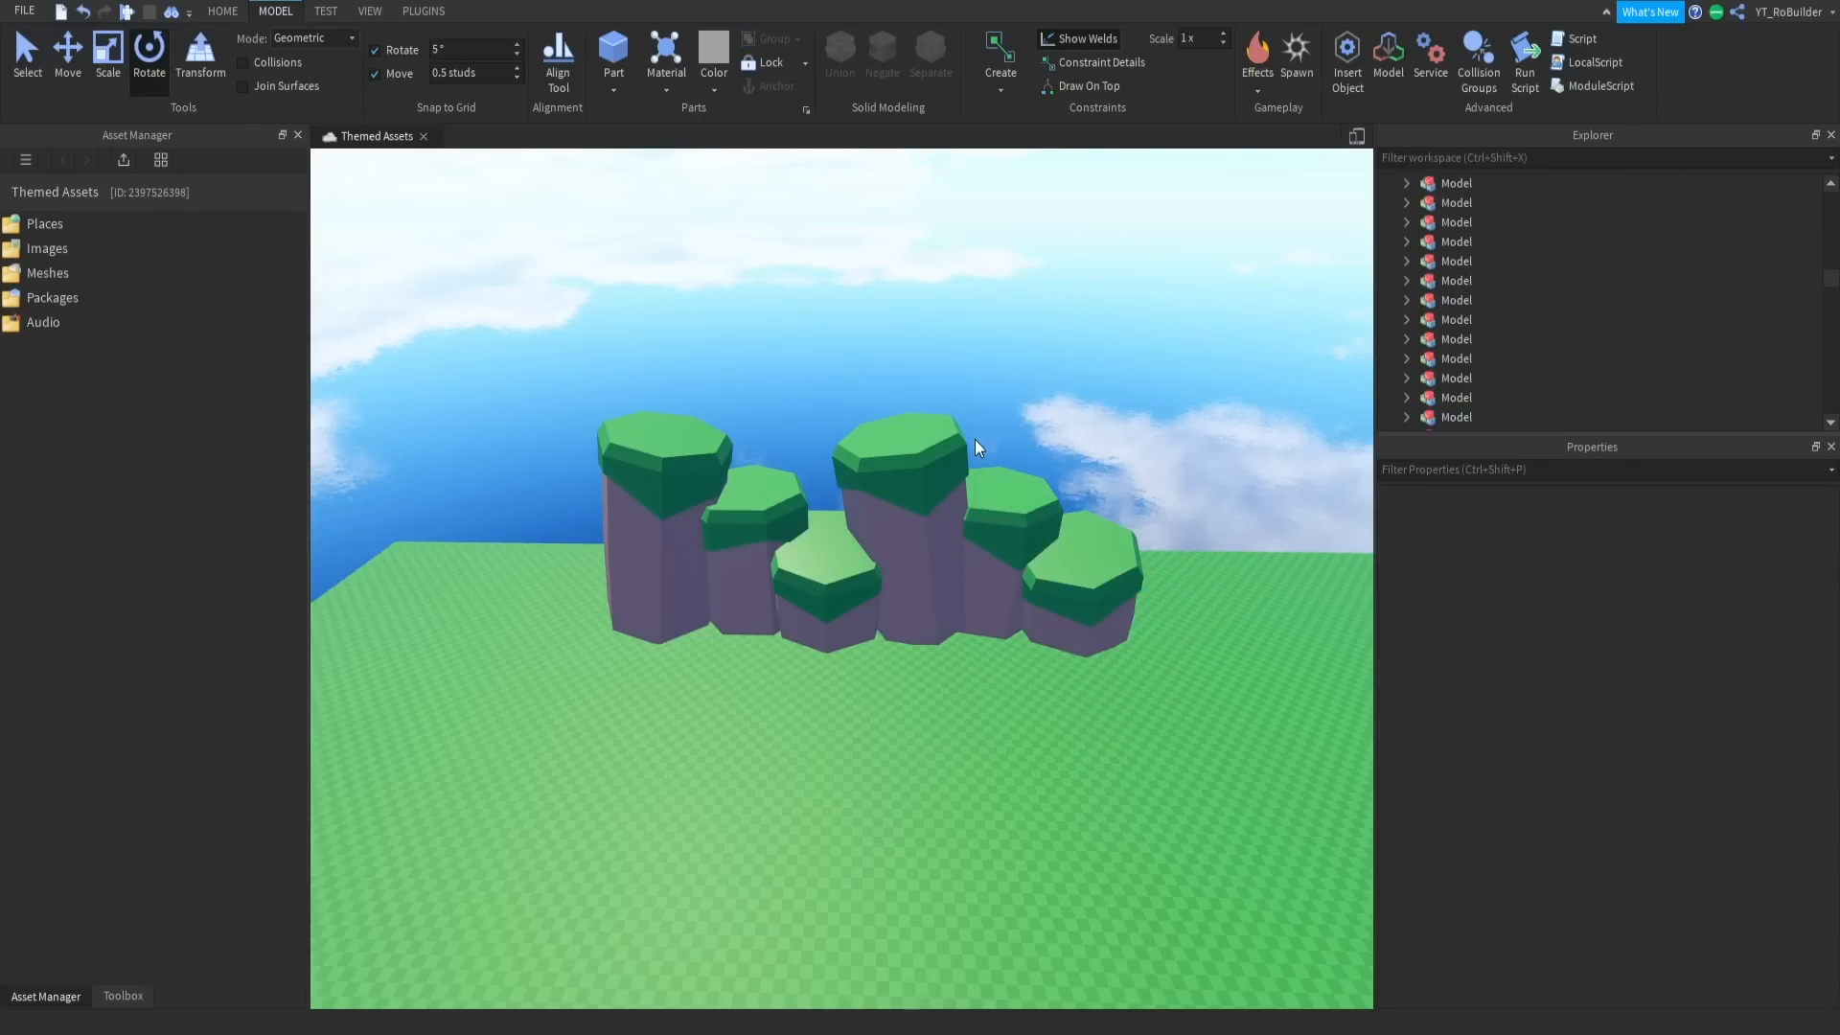
Duplicate the six-rock row and place the copies directly beside it to form a continuous row of twelve rocks
key(s)
key(d)
drag(562, 391, 1136, 659)
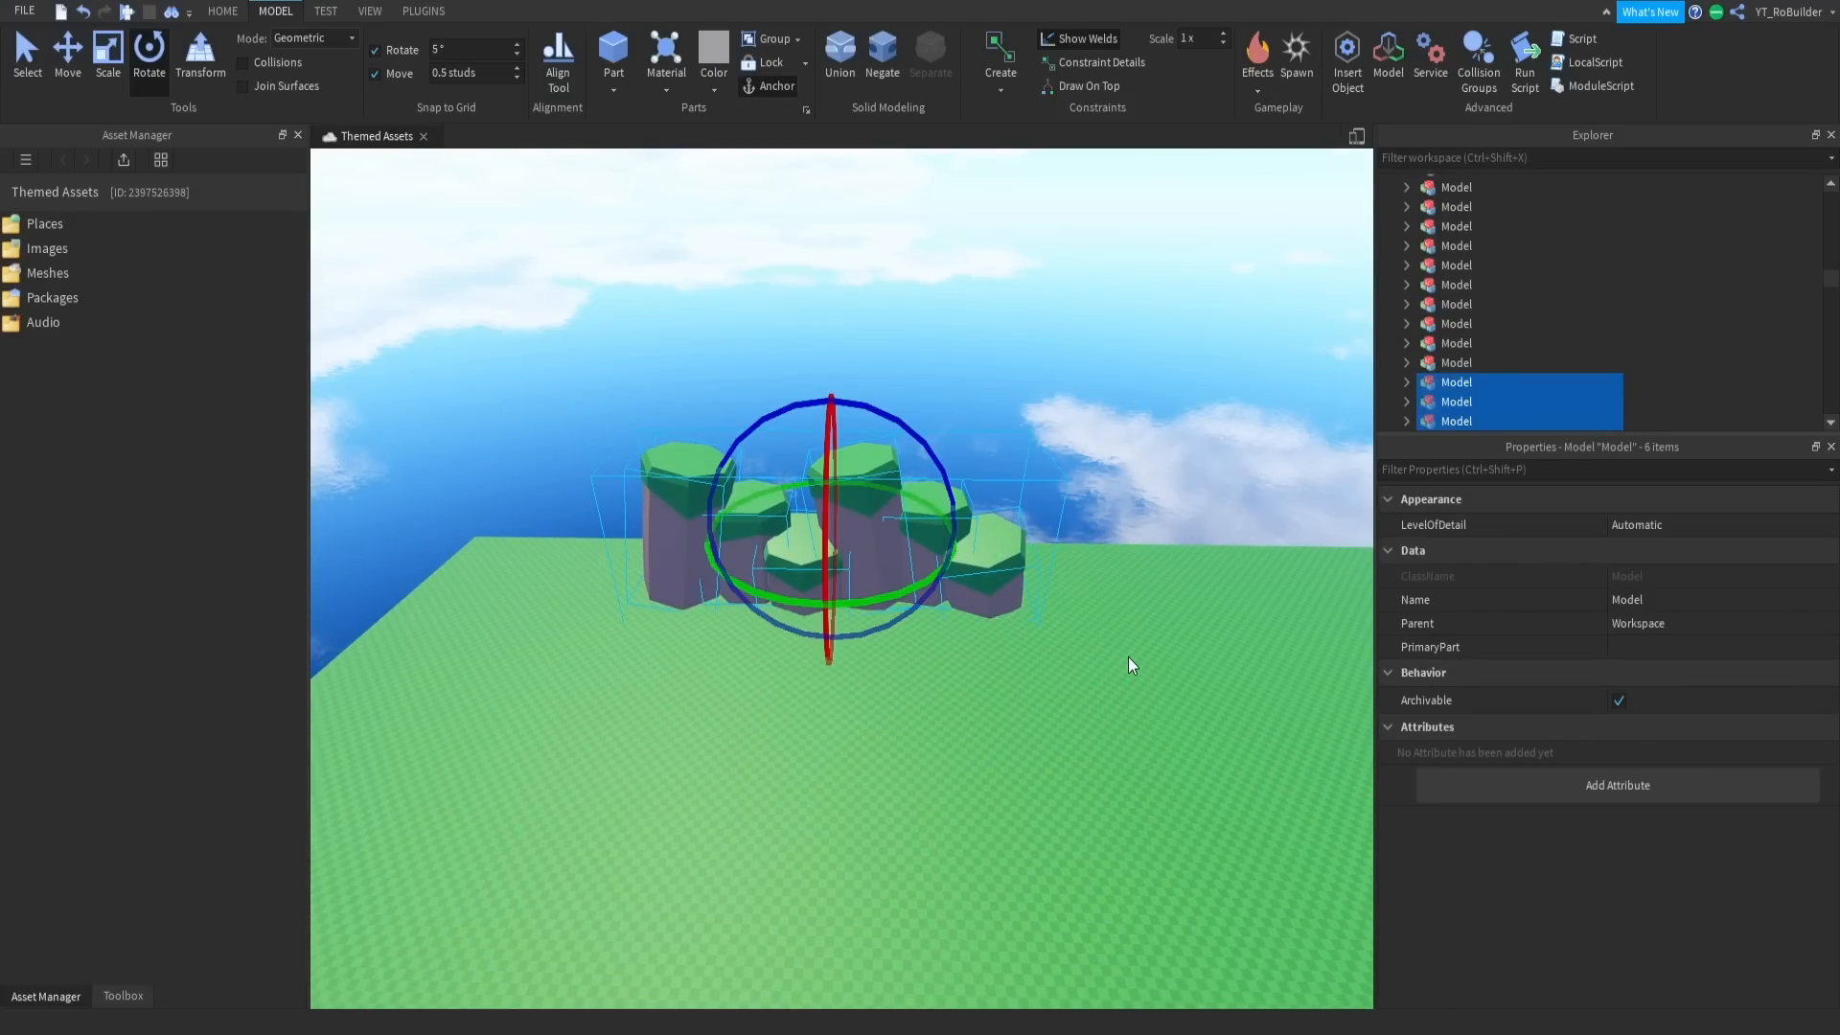
click(68, 55)
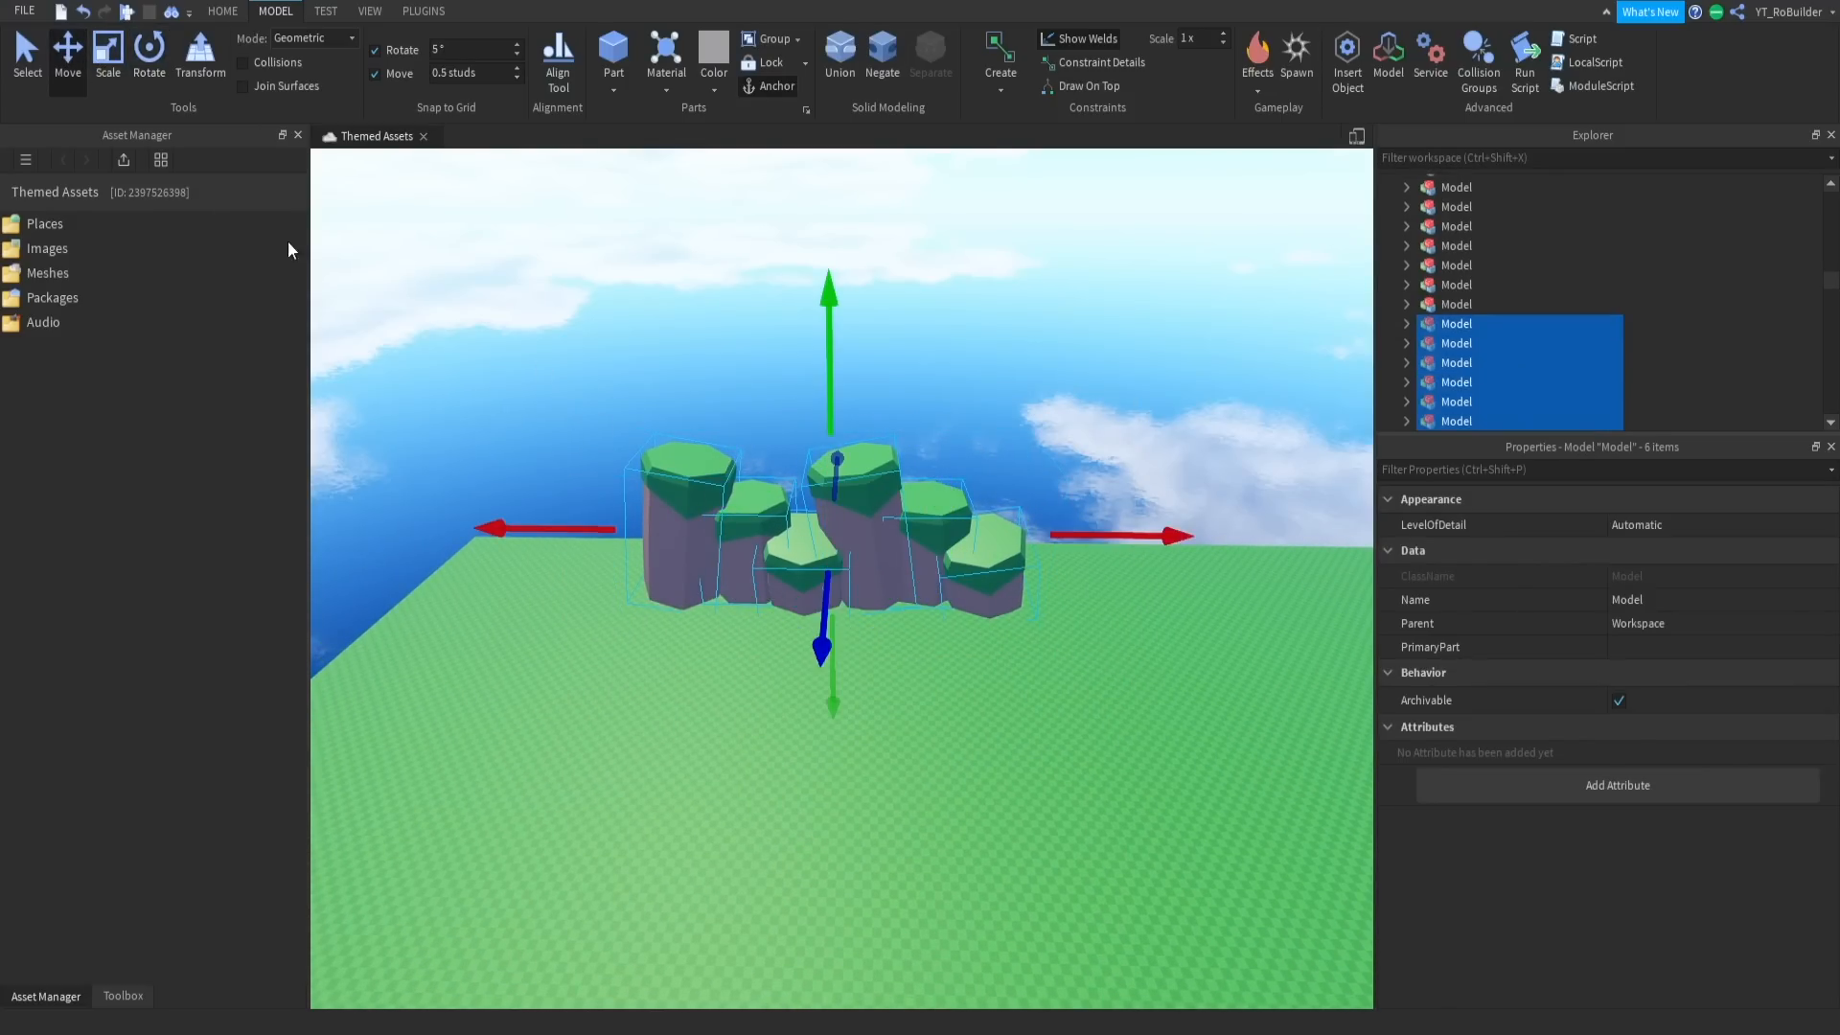
drag(579, 522, 869, 546)
Lower all twelve rocks together slightly into the ground
drag(528, 380, 1338, 653)
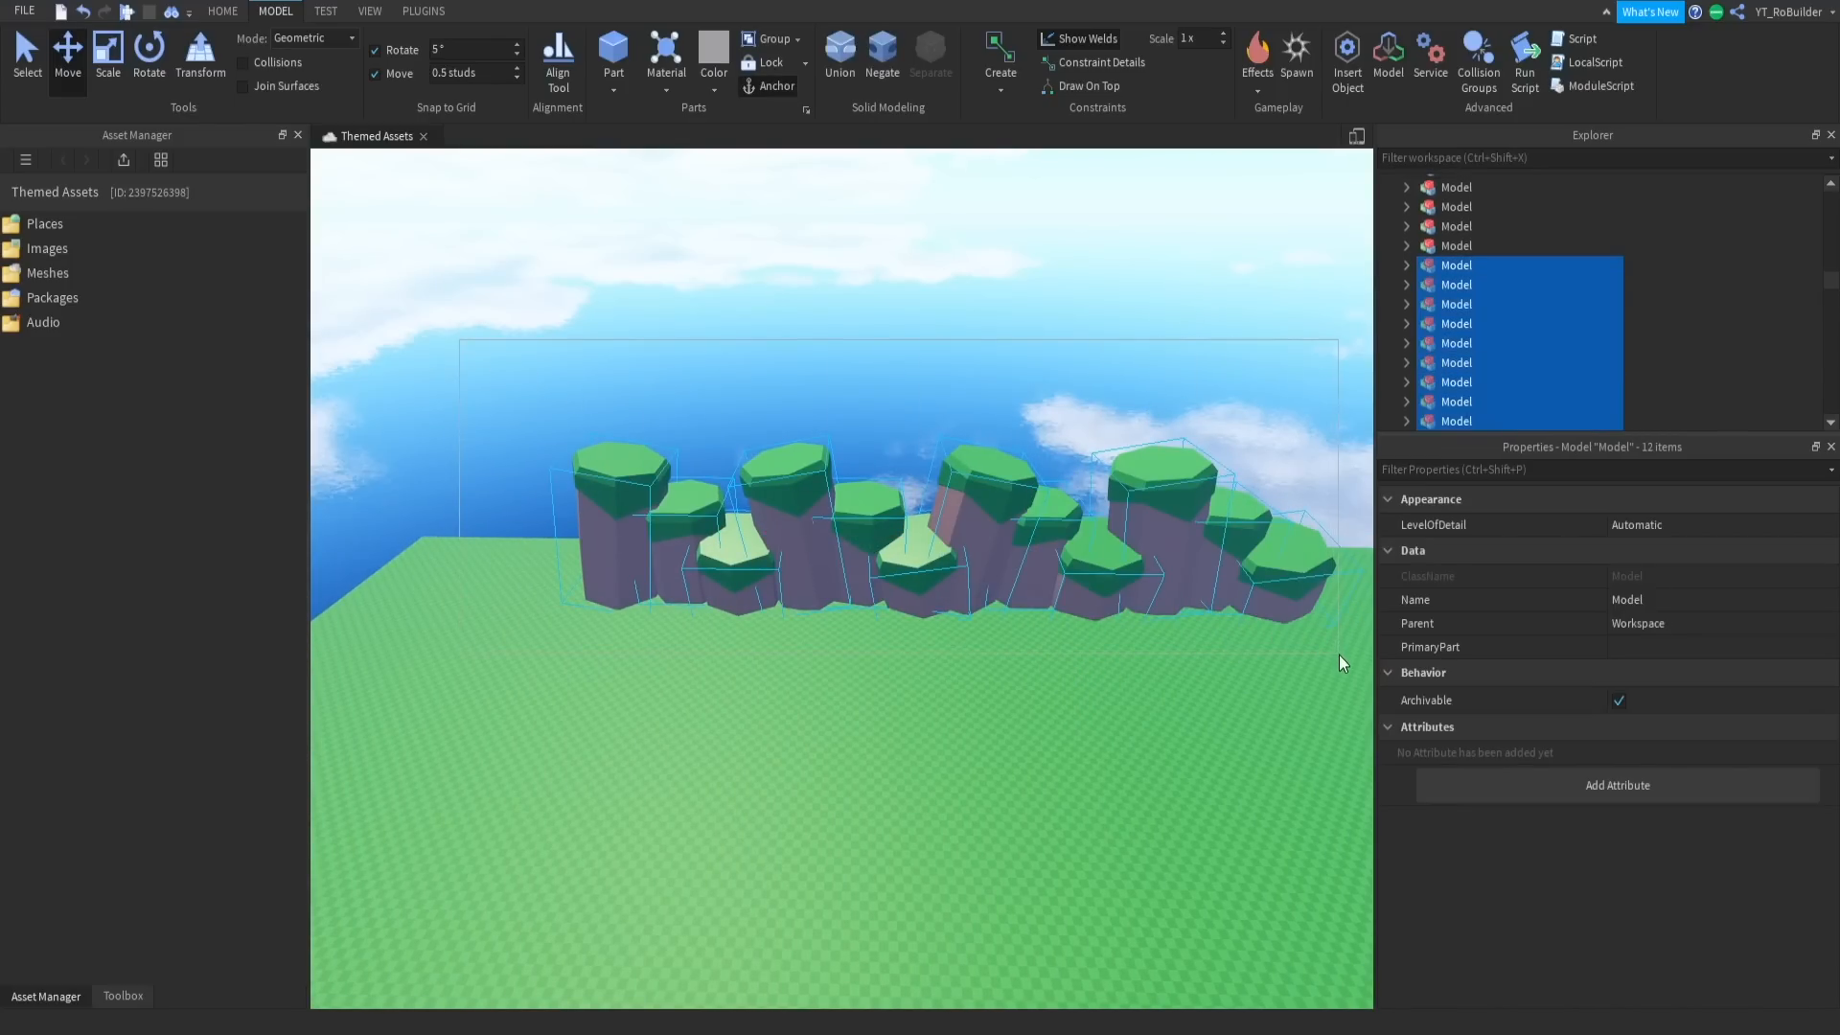
drag(964, 362, 964, 382)
click(1033, 441)
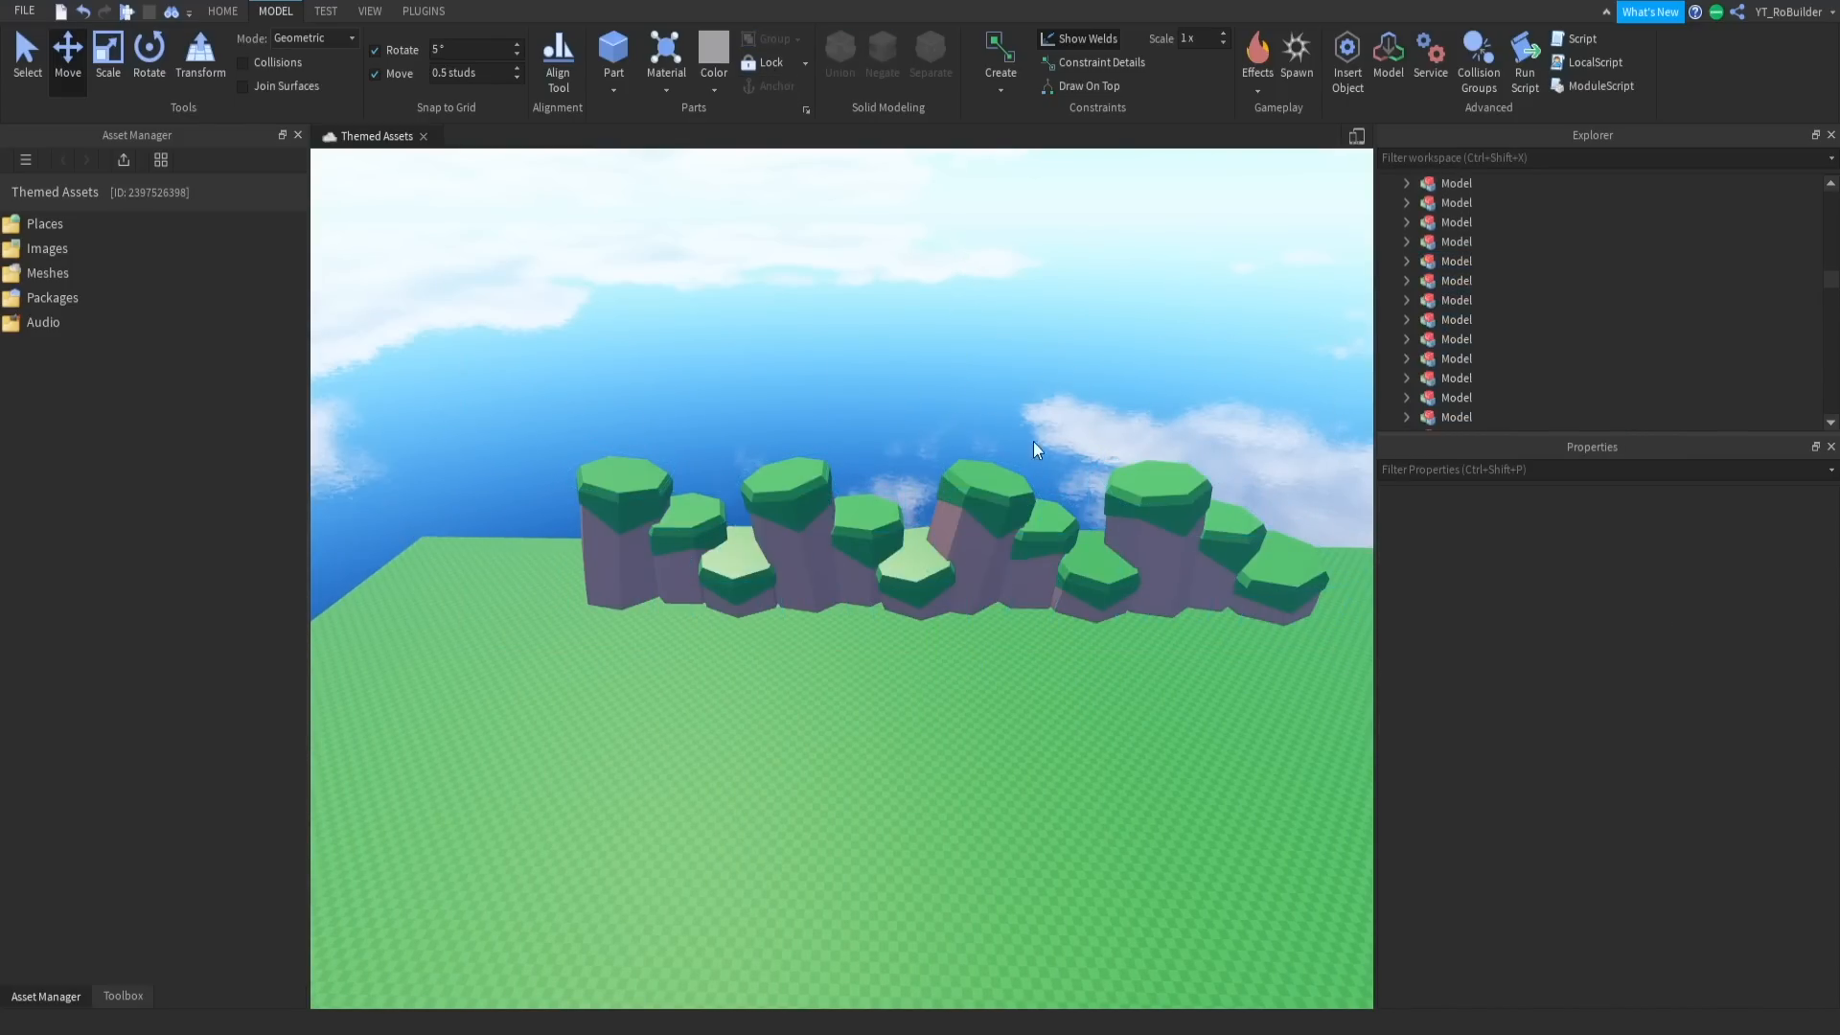
scroll(1026, 456, up, 6)
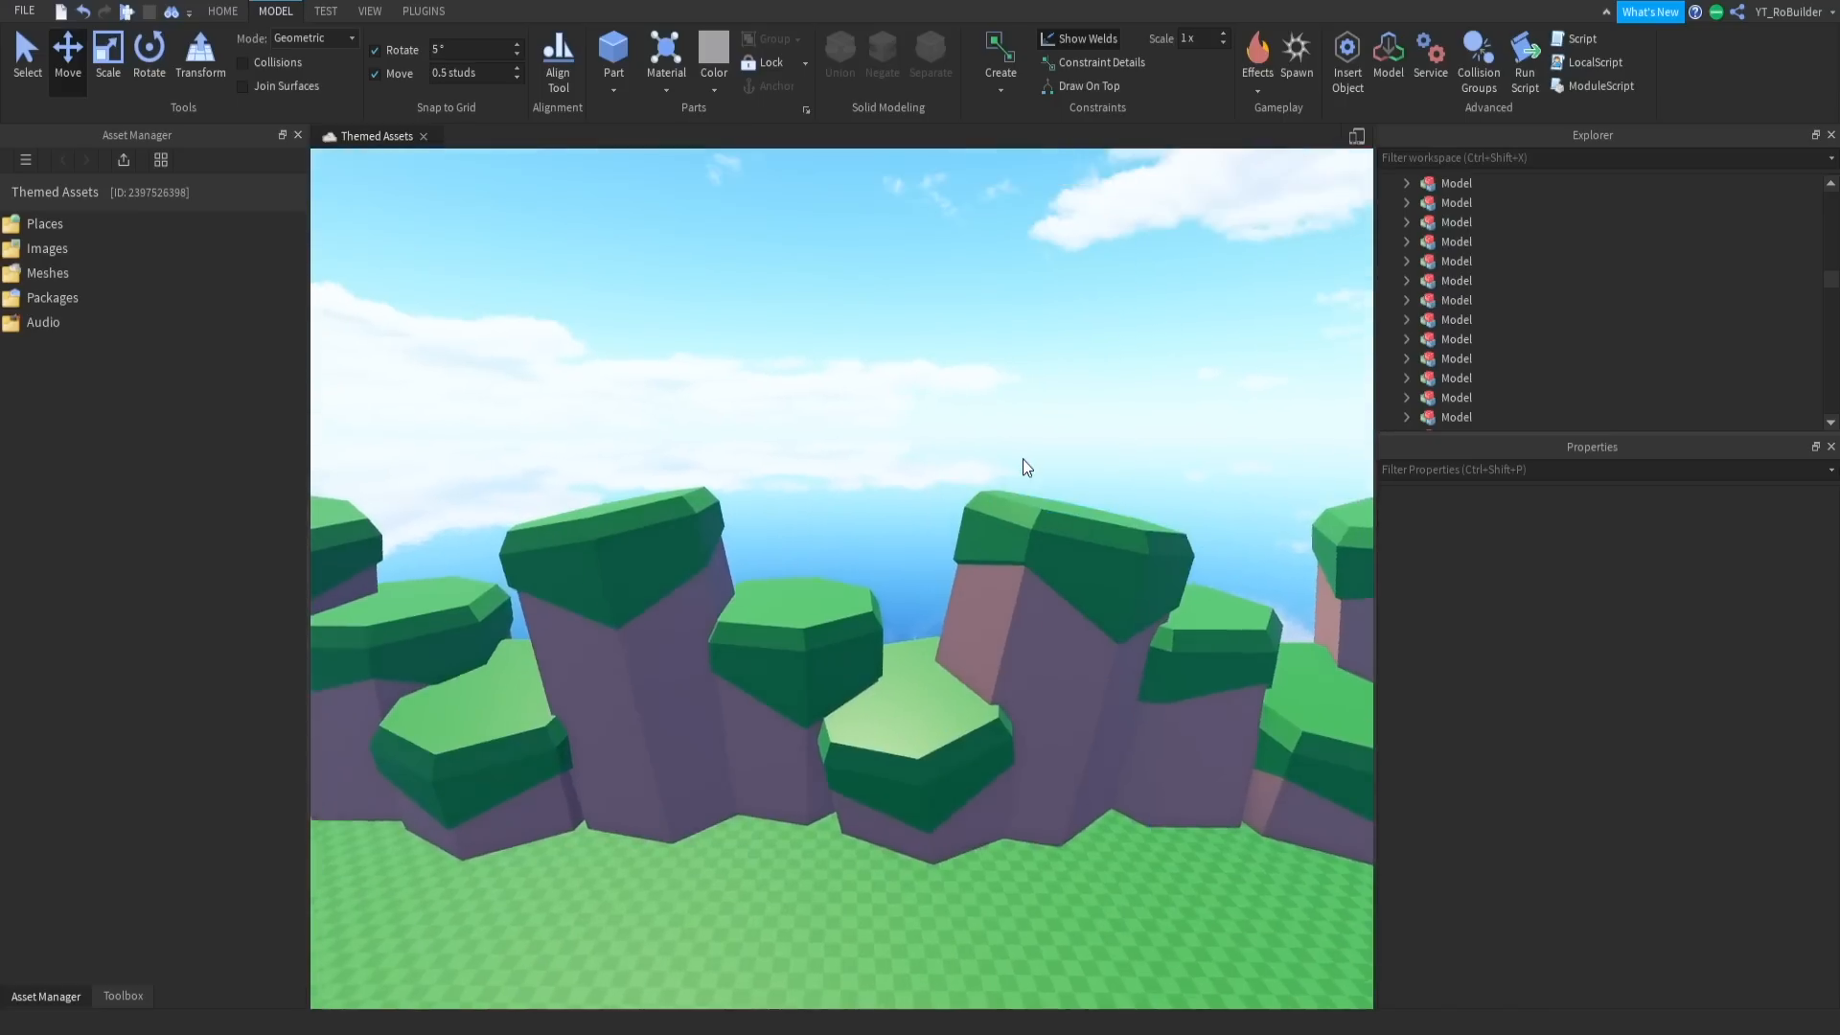
scroll(1021, 459, down, 10)
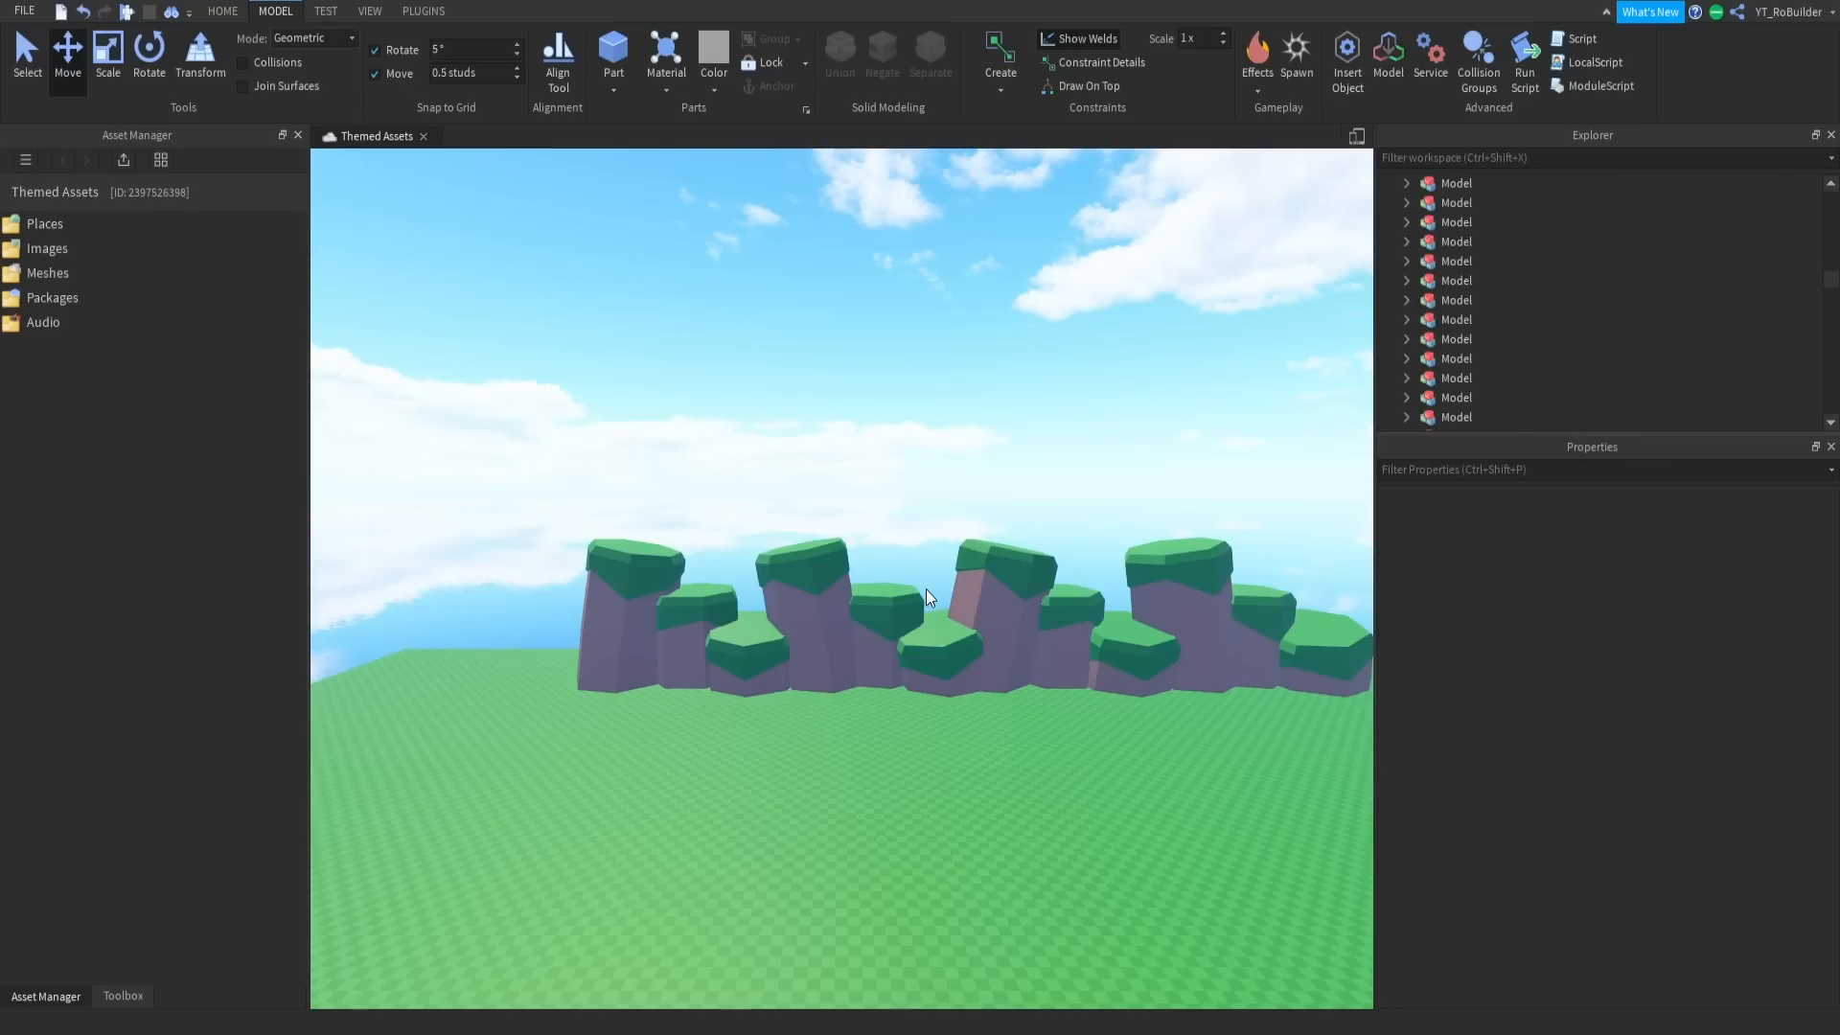
Raise the short rock in front of the third tall rock slightly
scroll(922, 589, up, 8)
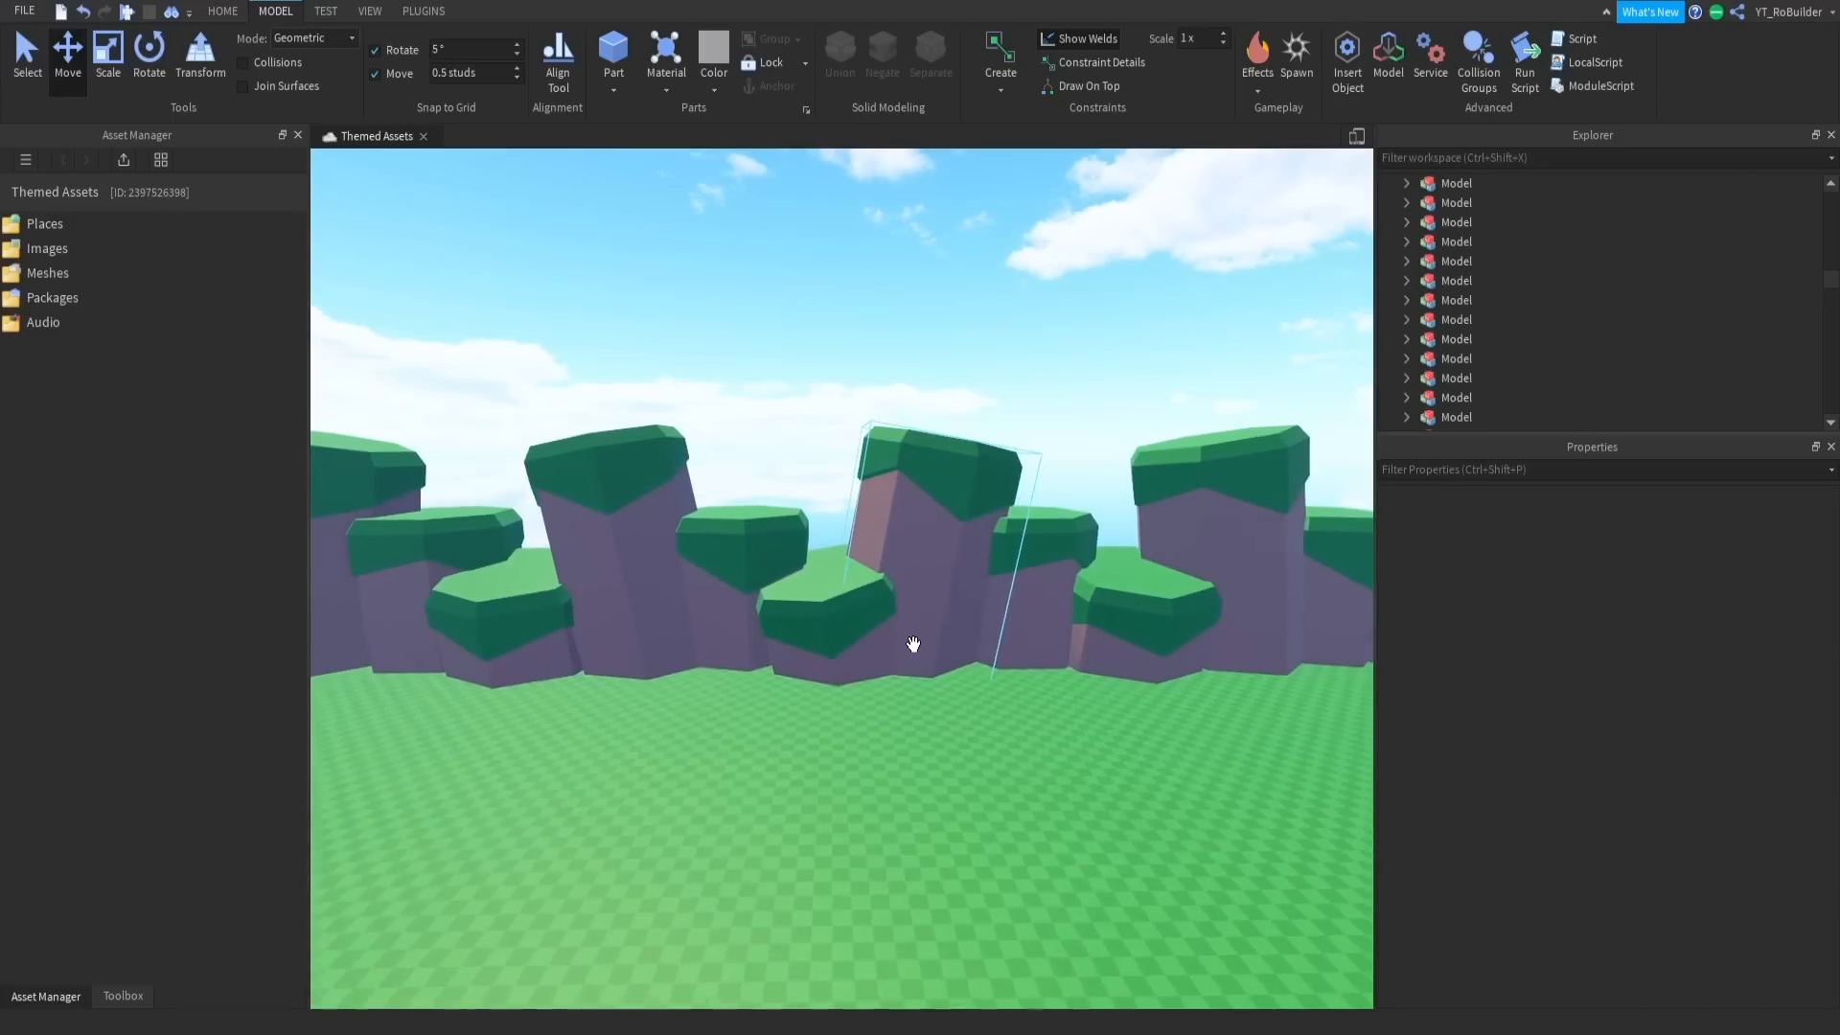
key(a)
click(903, 627)
key(s)
mouse_move(924, 494)
mouse_down()
mouse_move(921, 456)
mouse_move(920, 479)
mouse_up()
scroll(928, 489, down, 5)
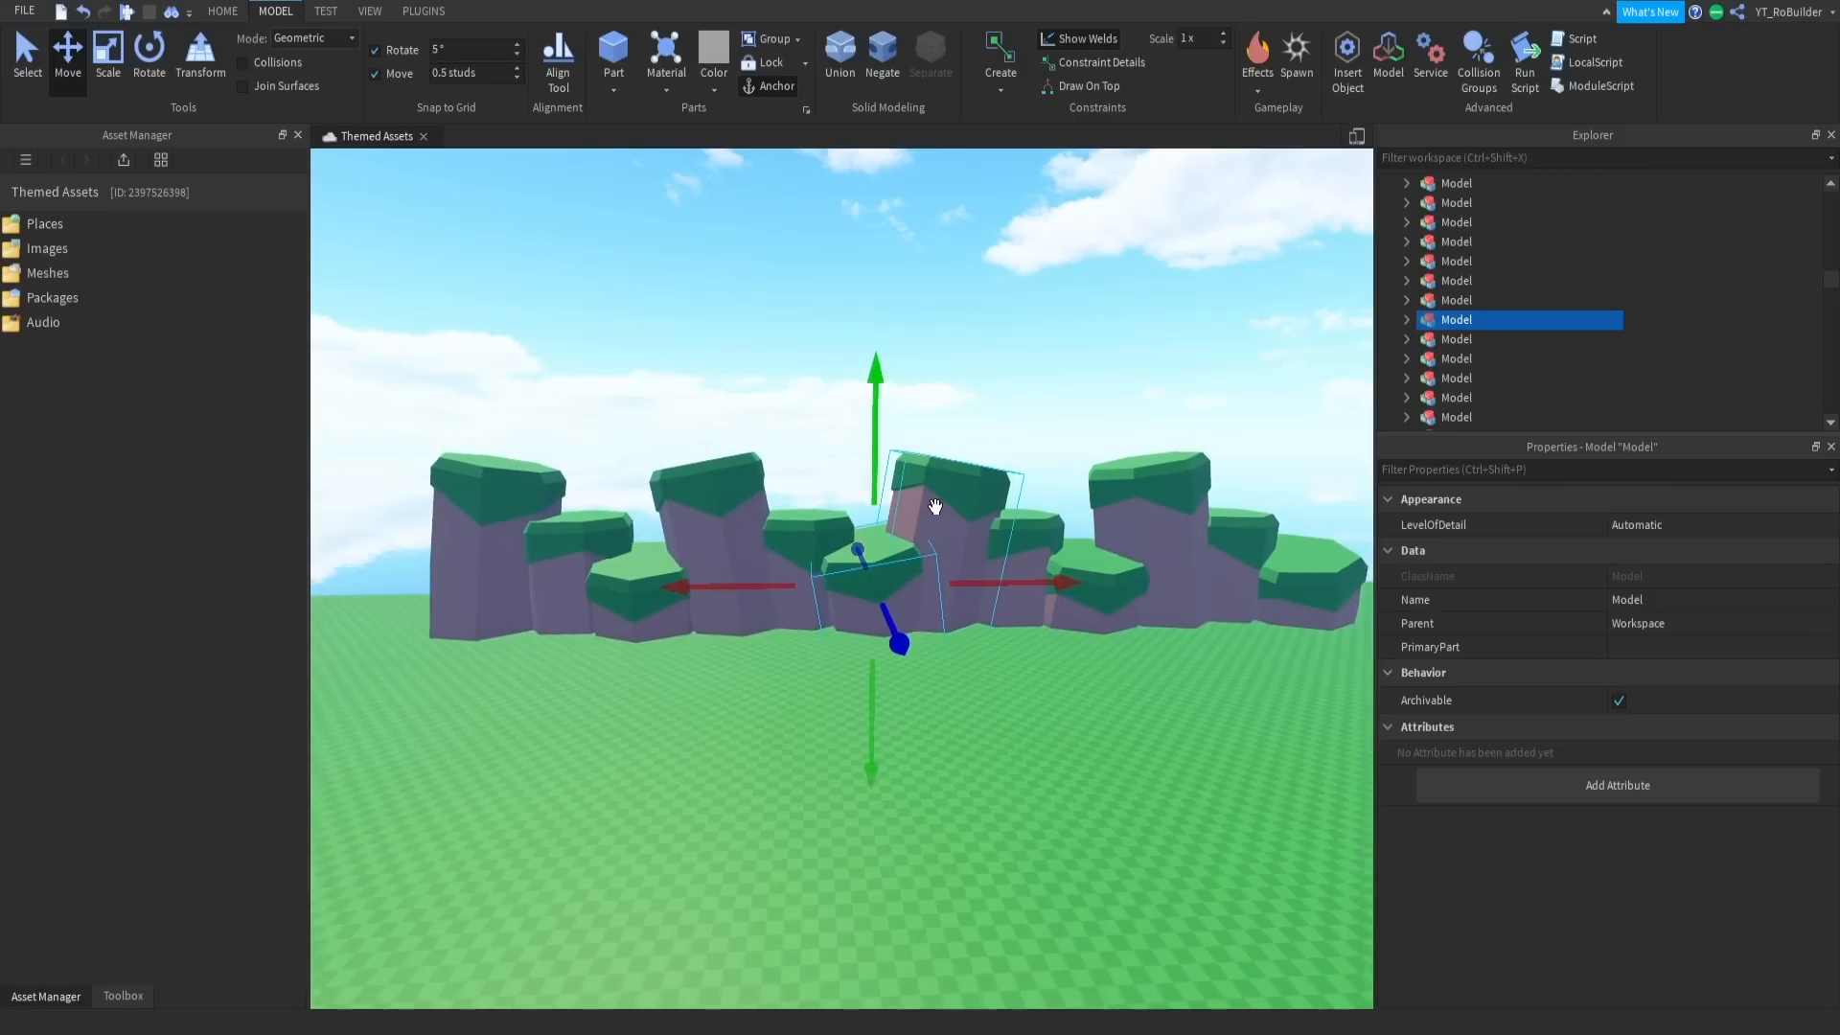
Lower the first three tall rocks of the row slightly so their tops sit at different heights
click(935, 506)
drag(937, 394, 936, 422)
click(719, 489)
drag(714, 422, 696, 426)
click(521, 481)
drag(485, 412, 481, 430)
Adjust the height of the first short rock and lower the last tall rock of the row slightly
click(643, 613)
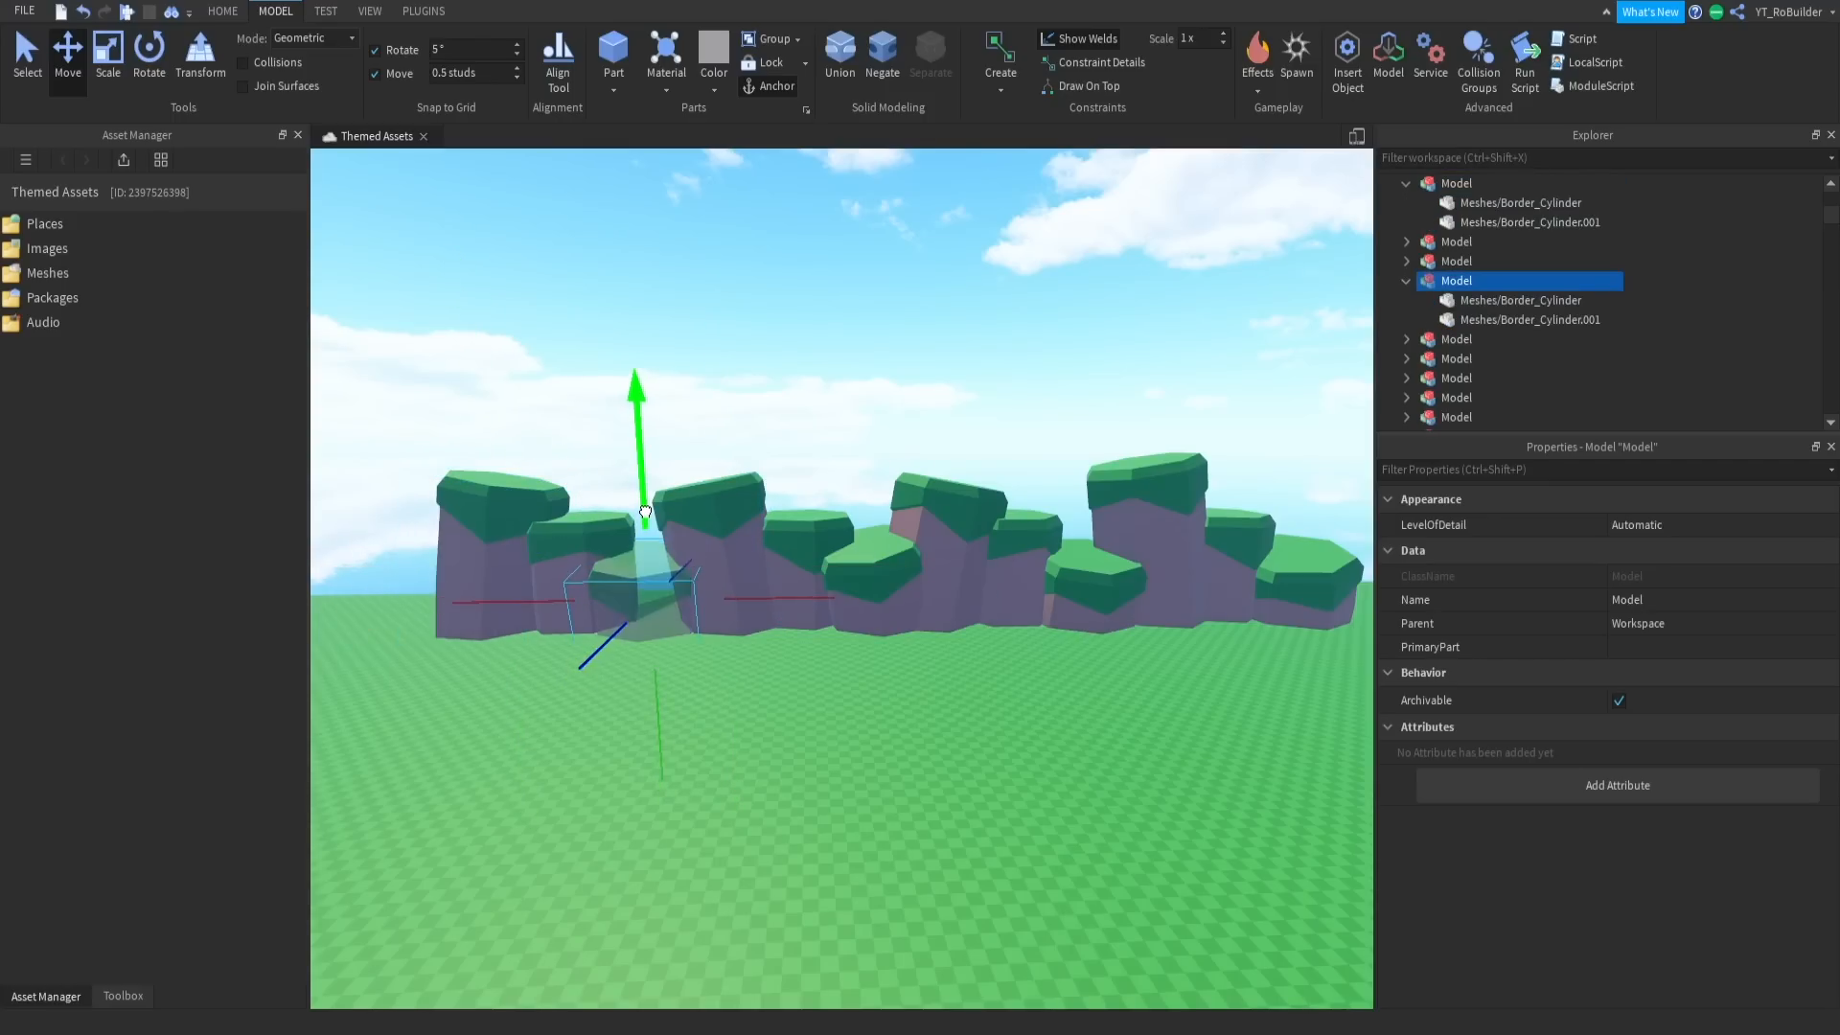
click(1193, 471)
drag(1157, 407, 1153, 435)
click(1039, 410)
Resize the entire twelve-rock row slightly as one selection
scroll(985, 411, down, 5)
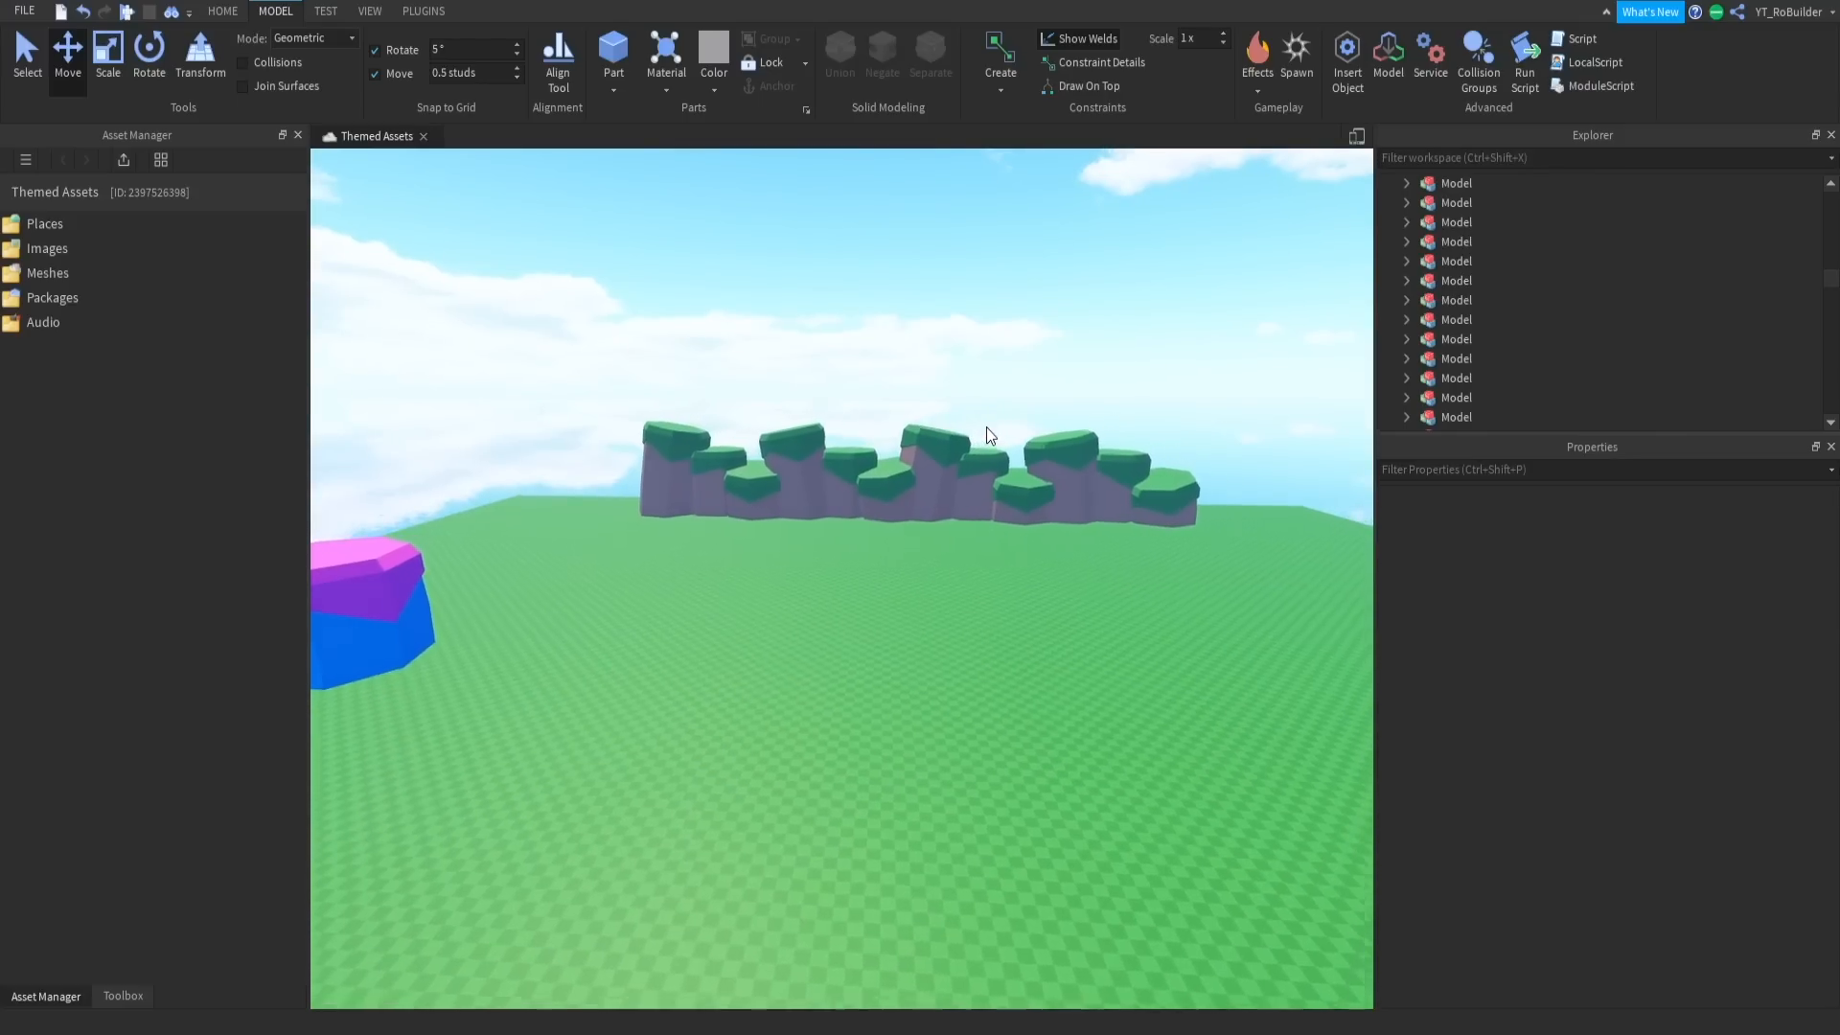
drag(569, 362, 1282, 623)
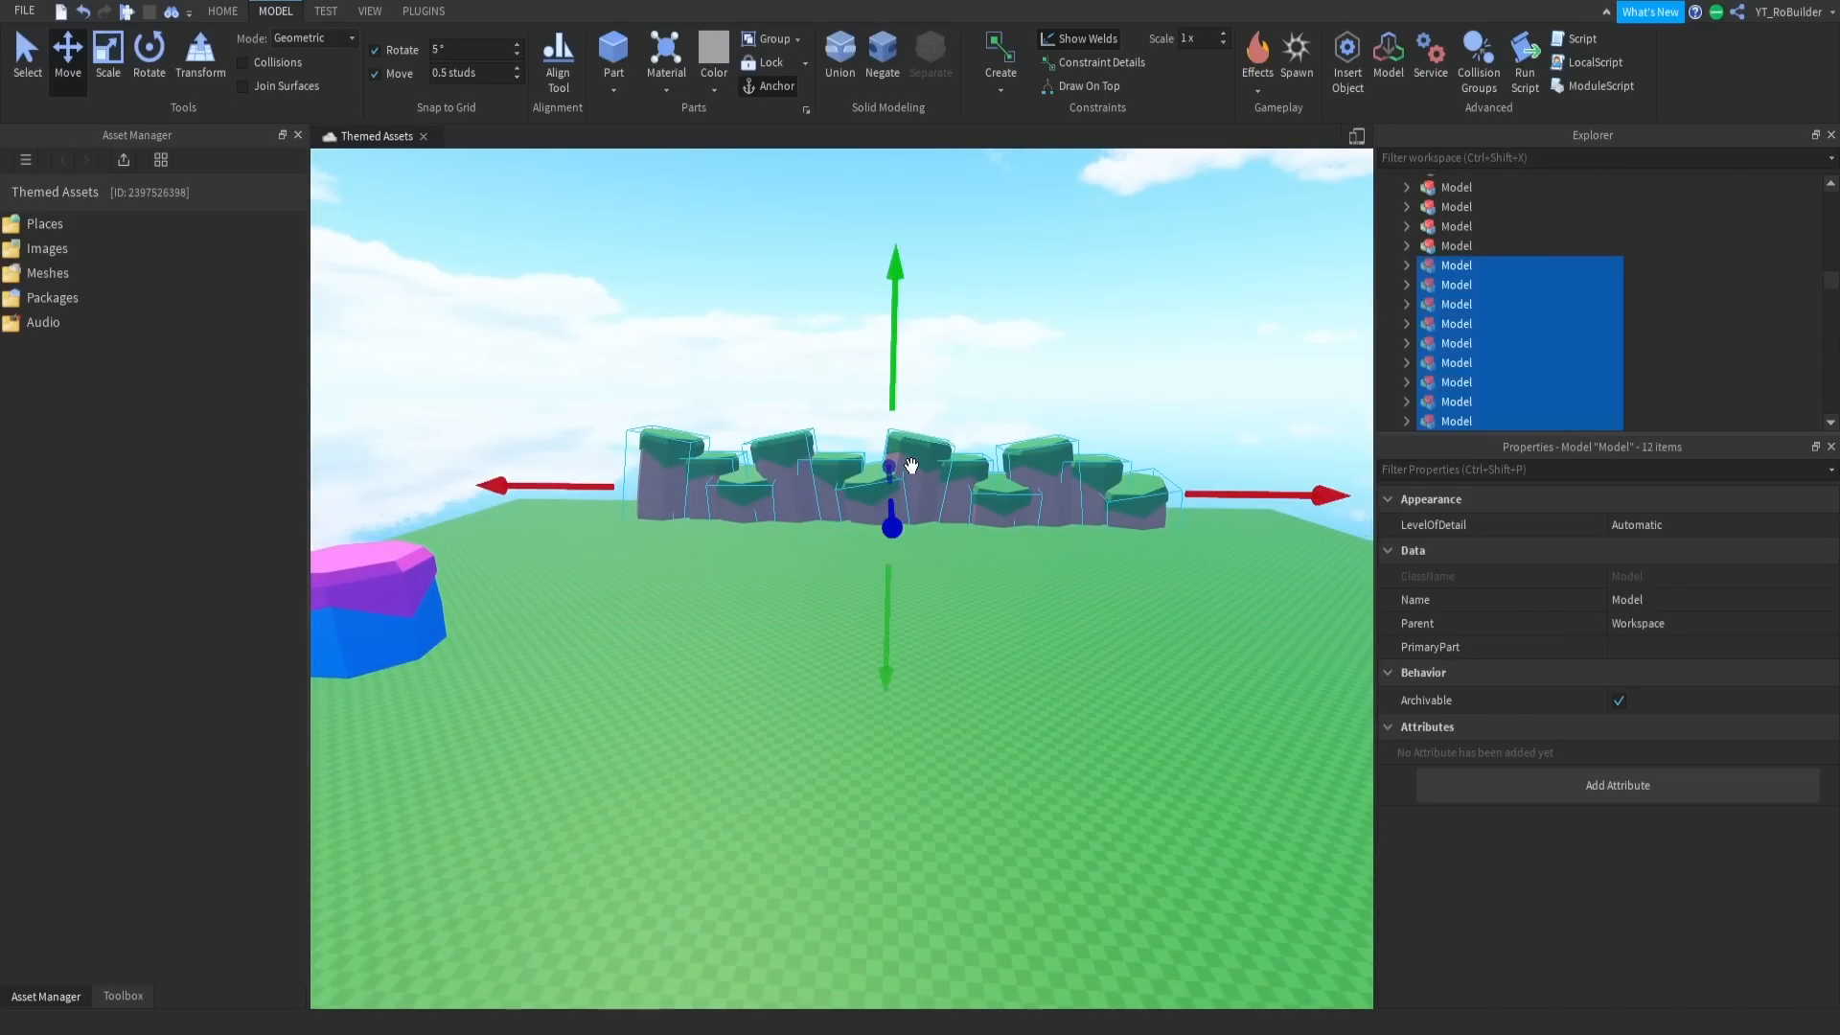
click(109, 53)
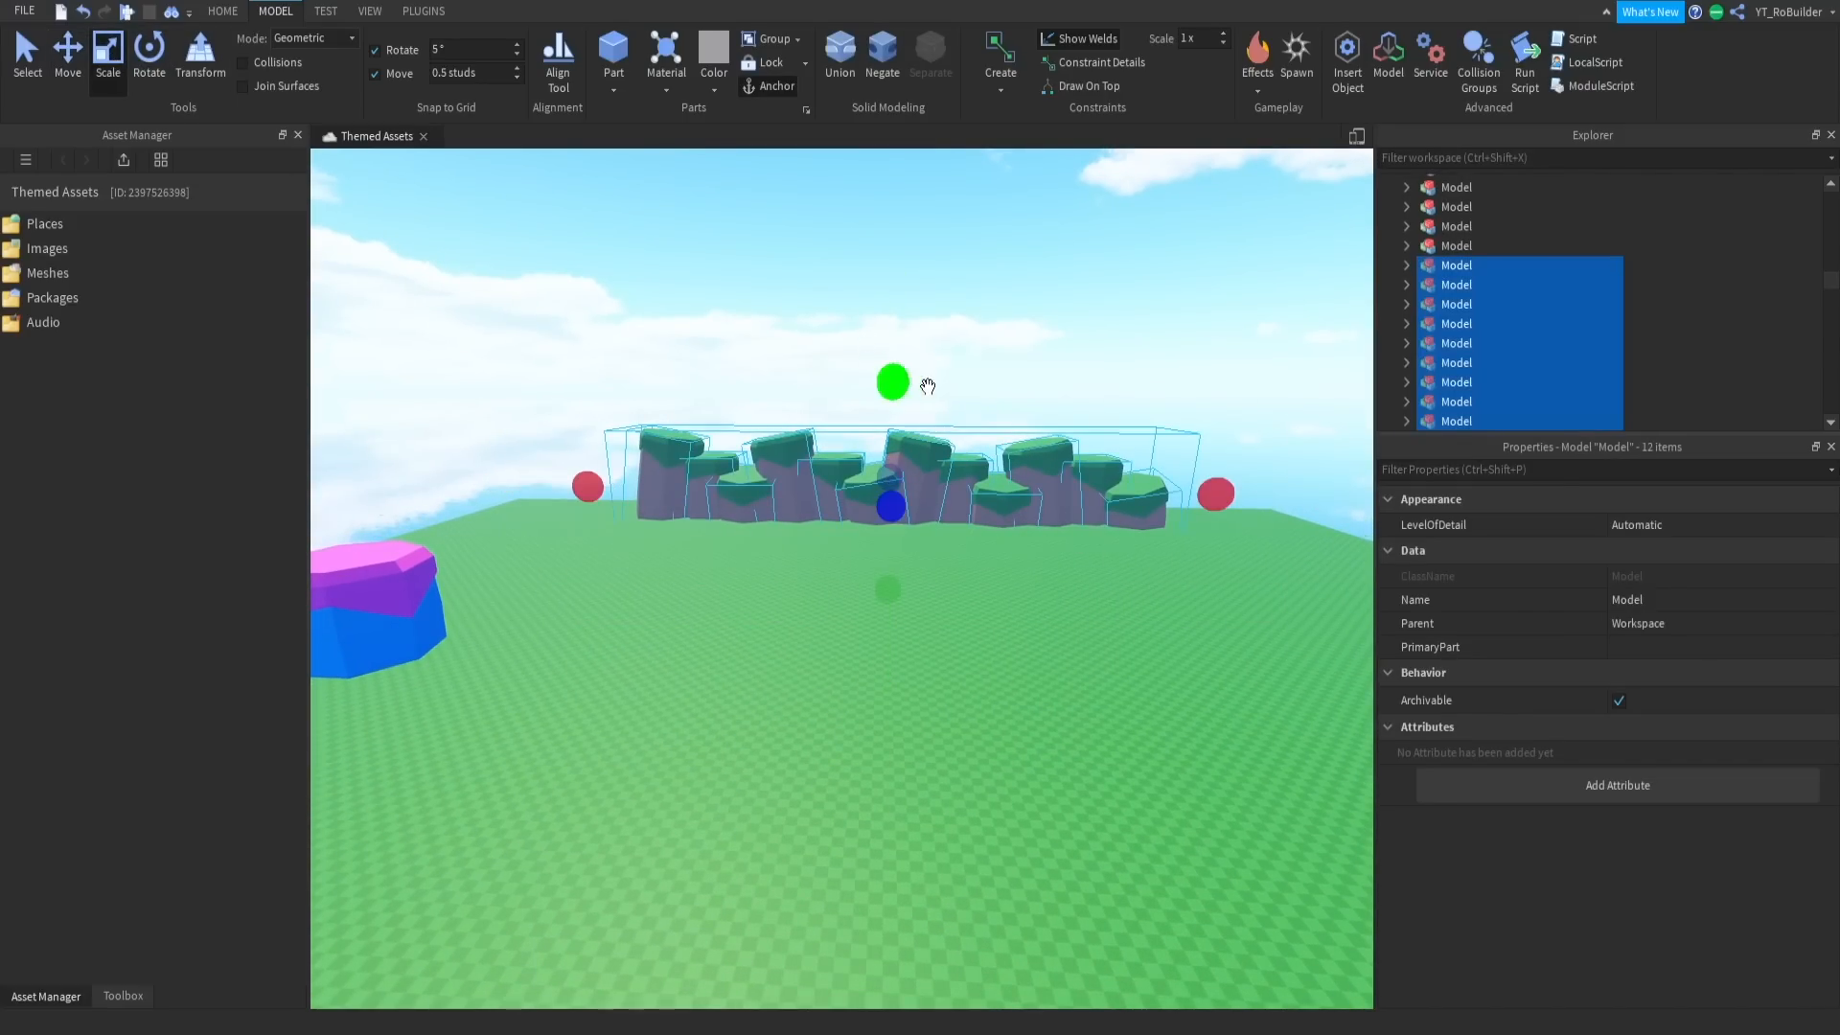
mouse_move(896, 385)
mouse_down()
mouse_move(887, 299)
mouse_move(887, 390)
mouse_up()
click(959, 364)
Turn the three rocks around the third tall rock to face the other way, reversing their order in the row
scroll(954, 378, up, 5)
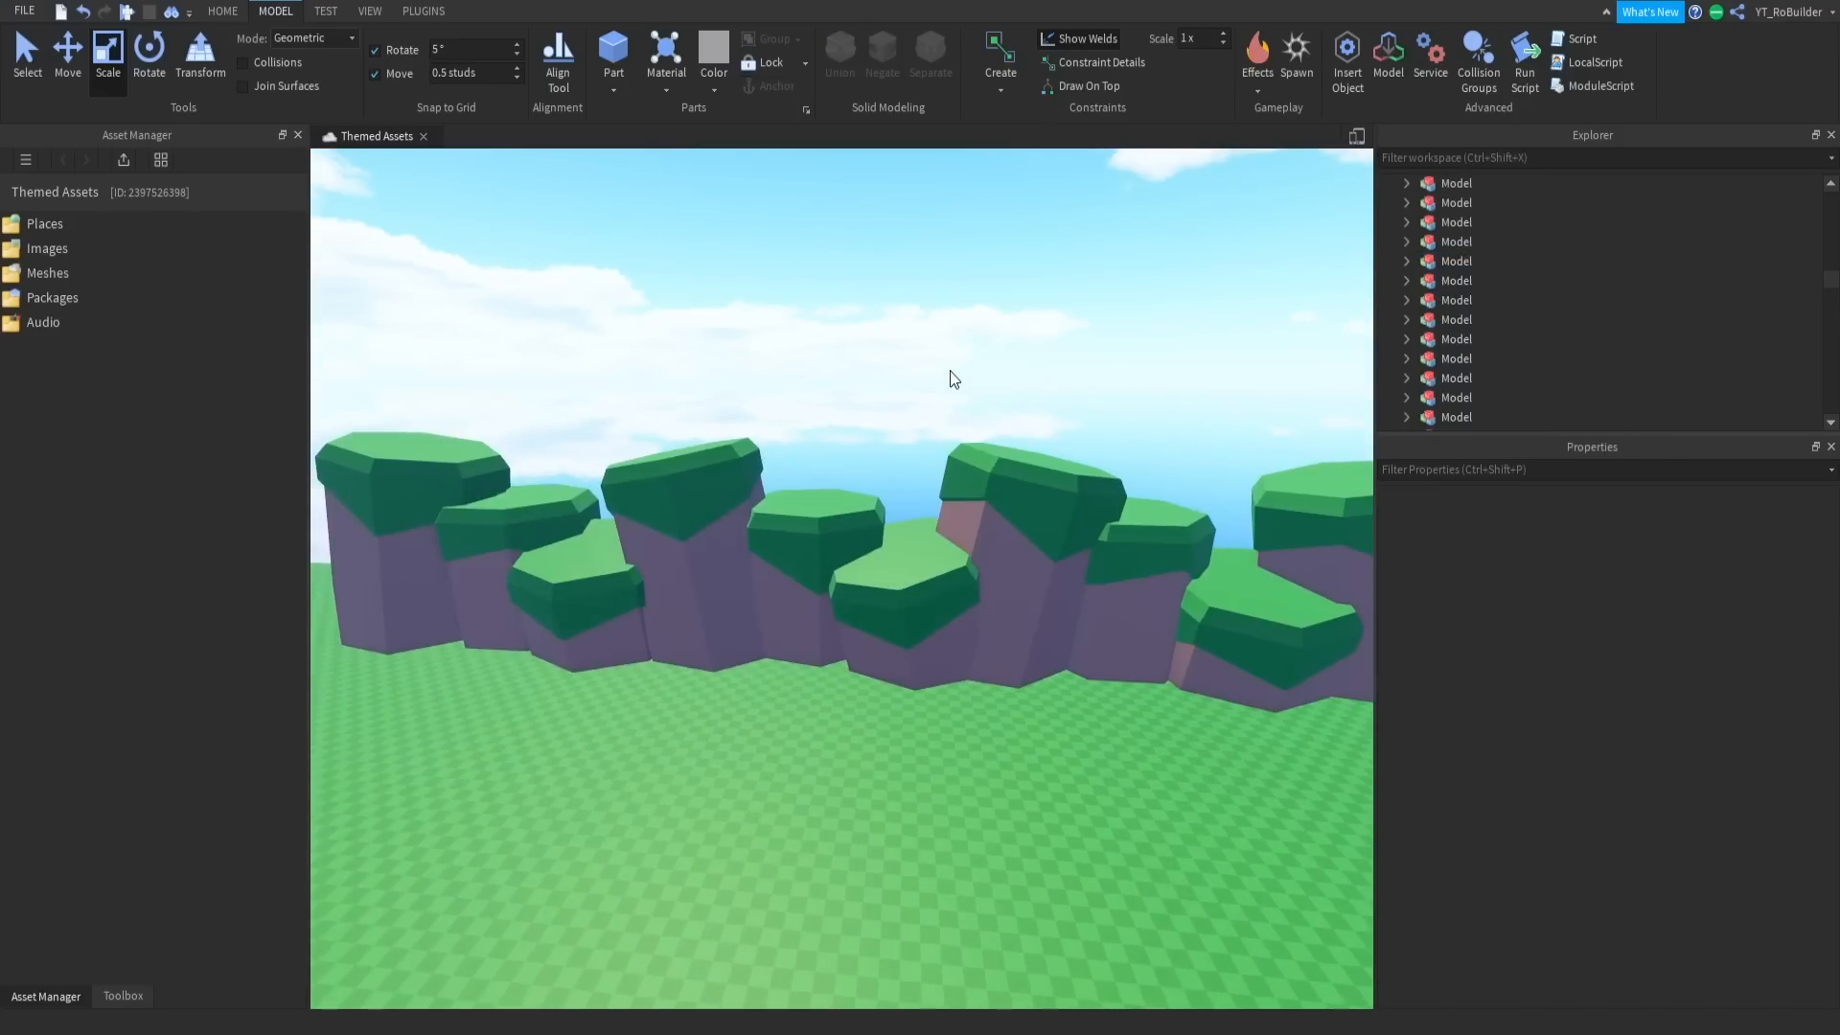
scroll(953, 379, down, 10)
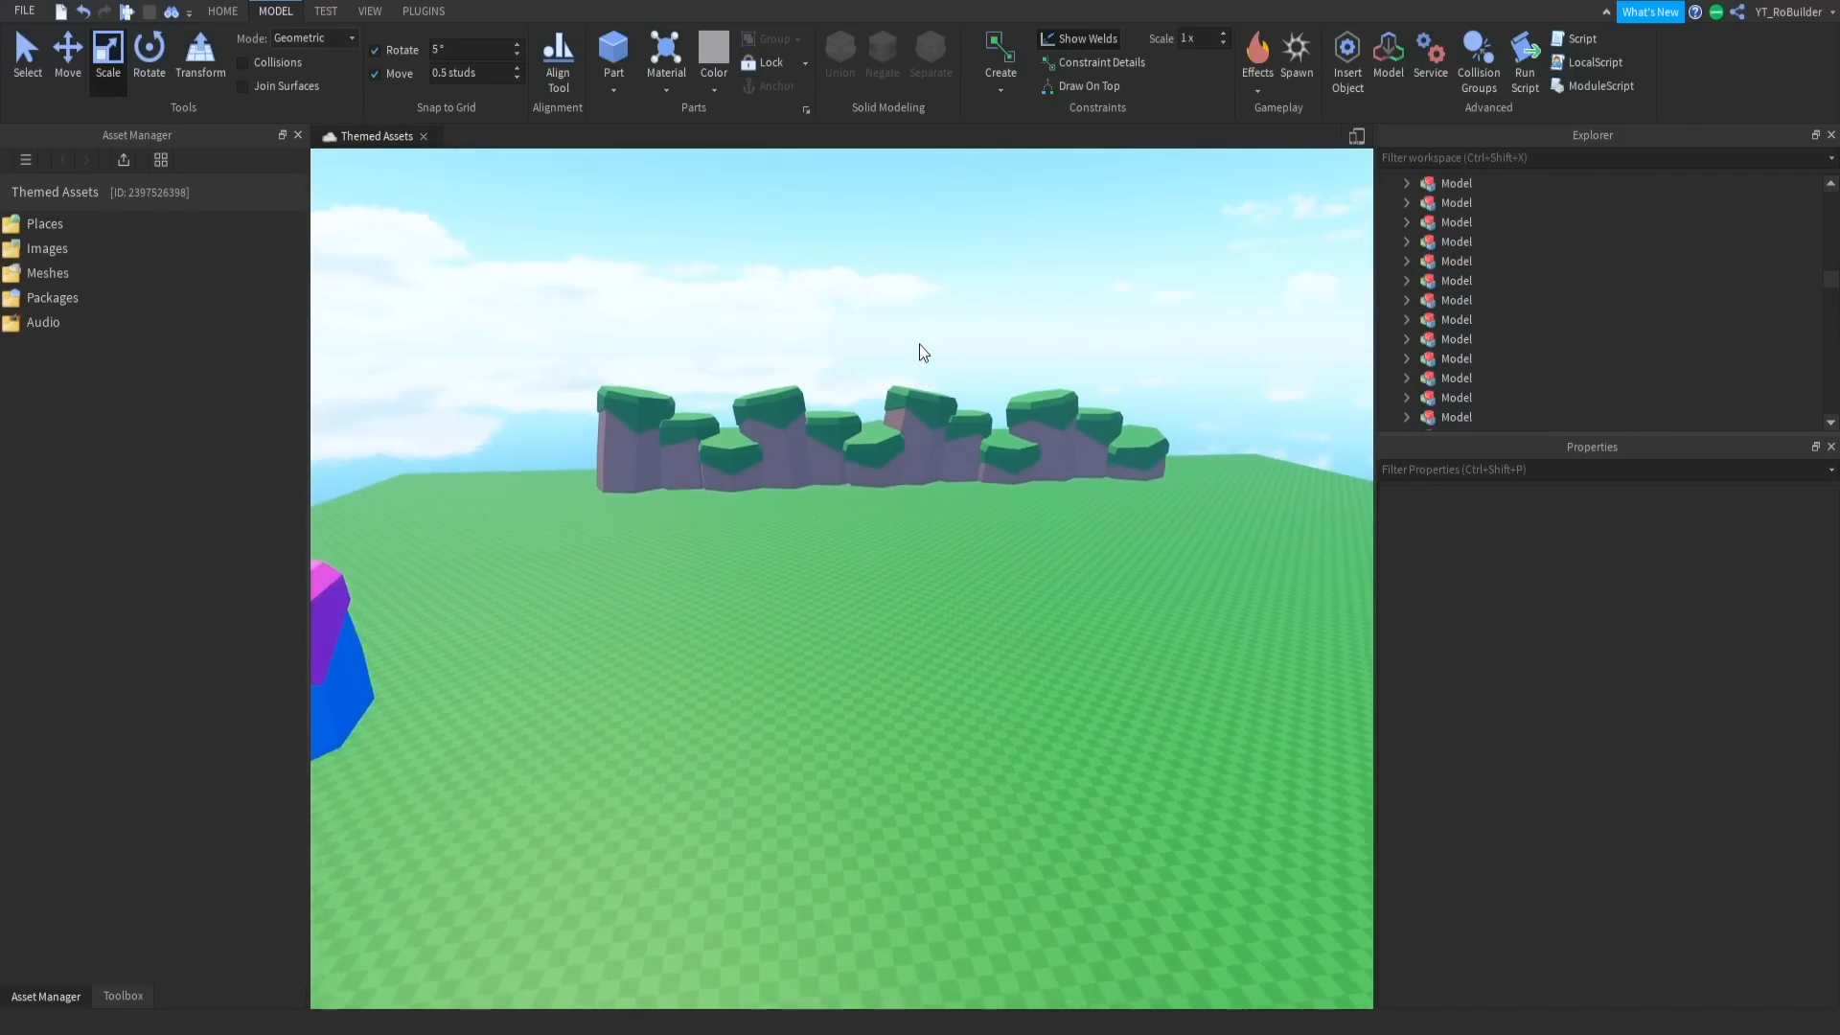
scroll(918, 343, up, 8)
right_drag(918, 343, 922, 336)
scroll(922, 335, down, 5)
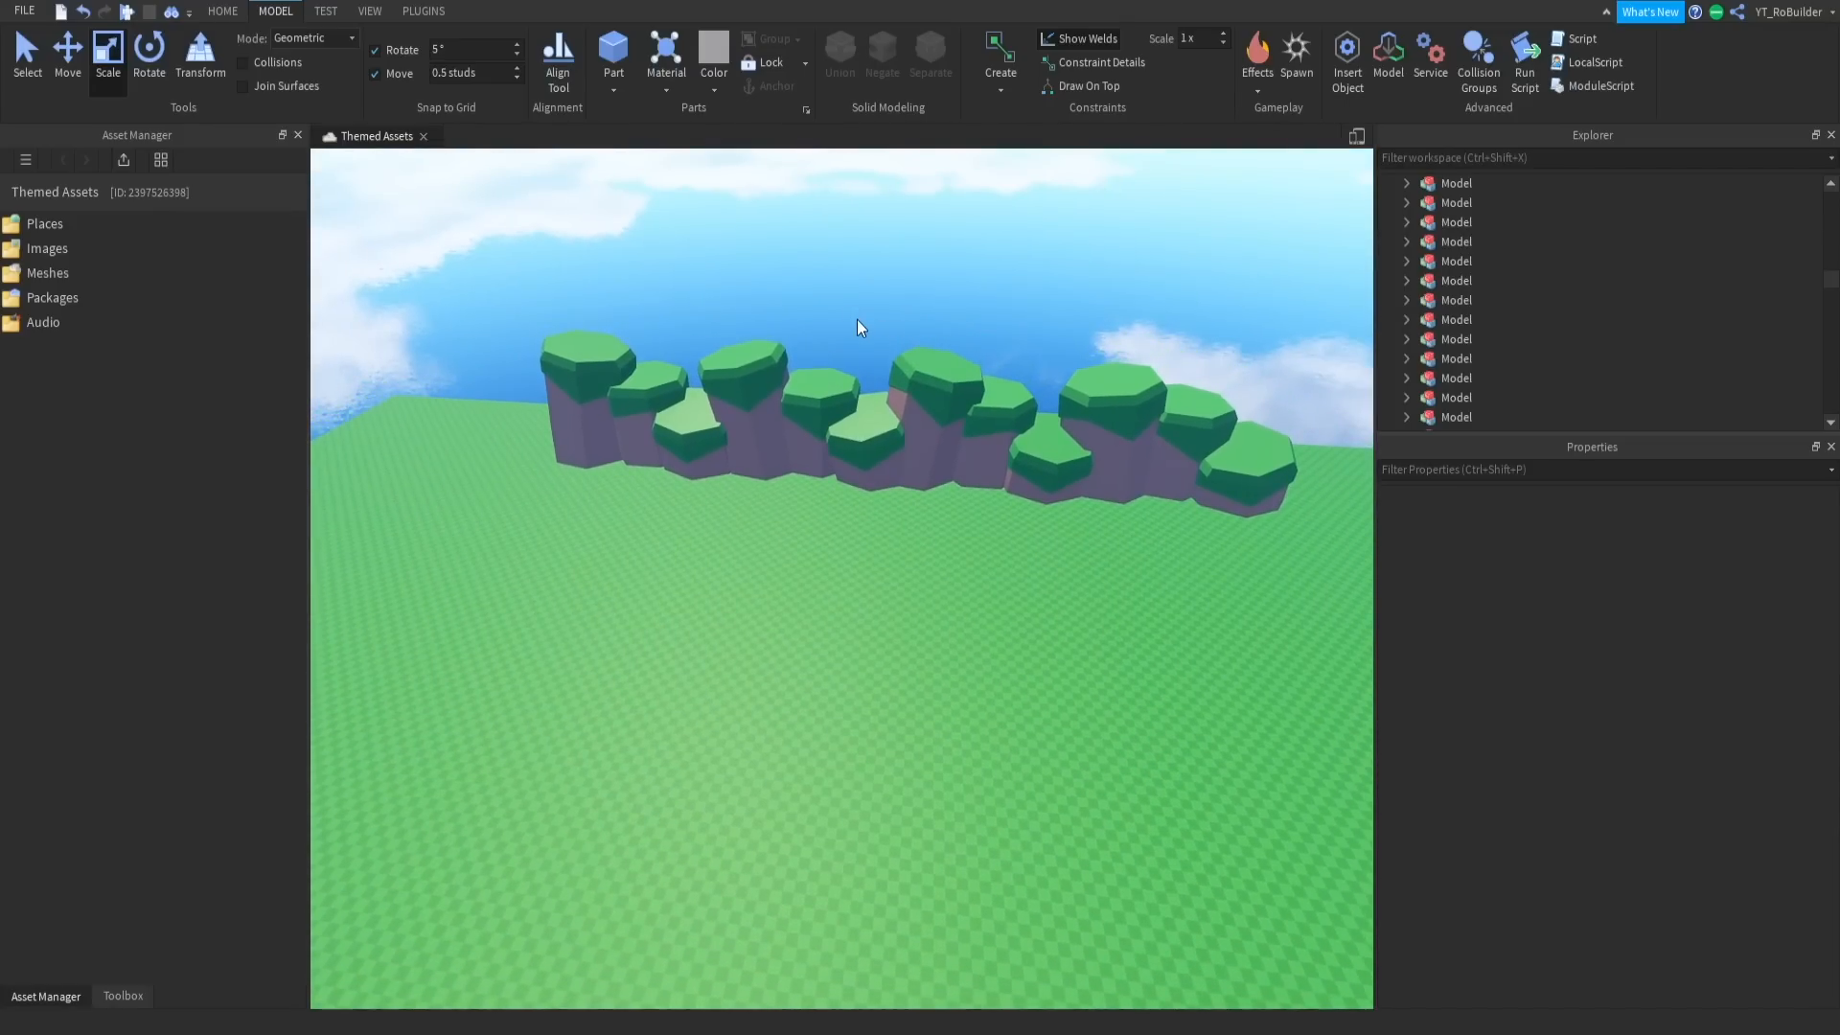
drag(857, 319, 985, 492)
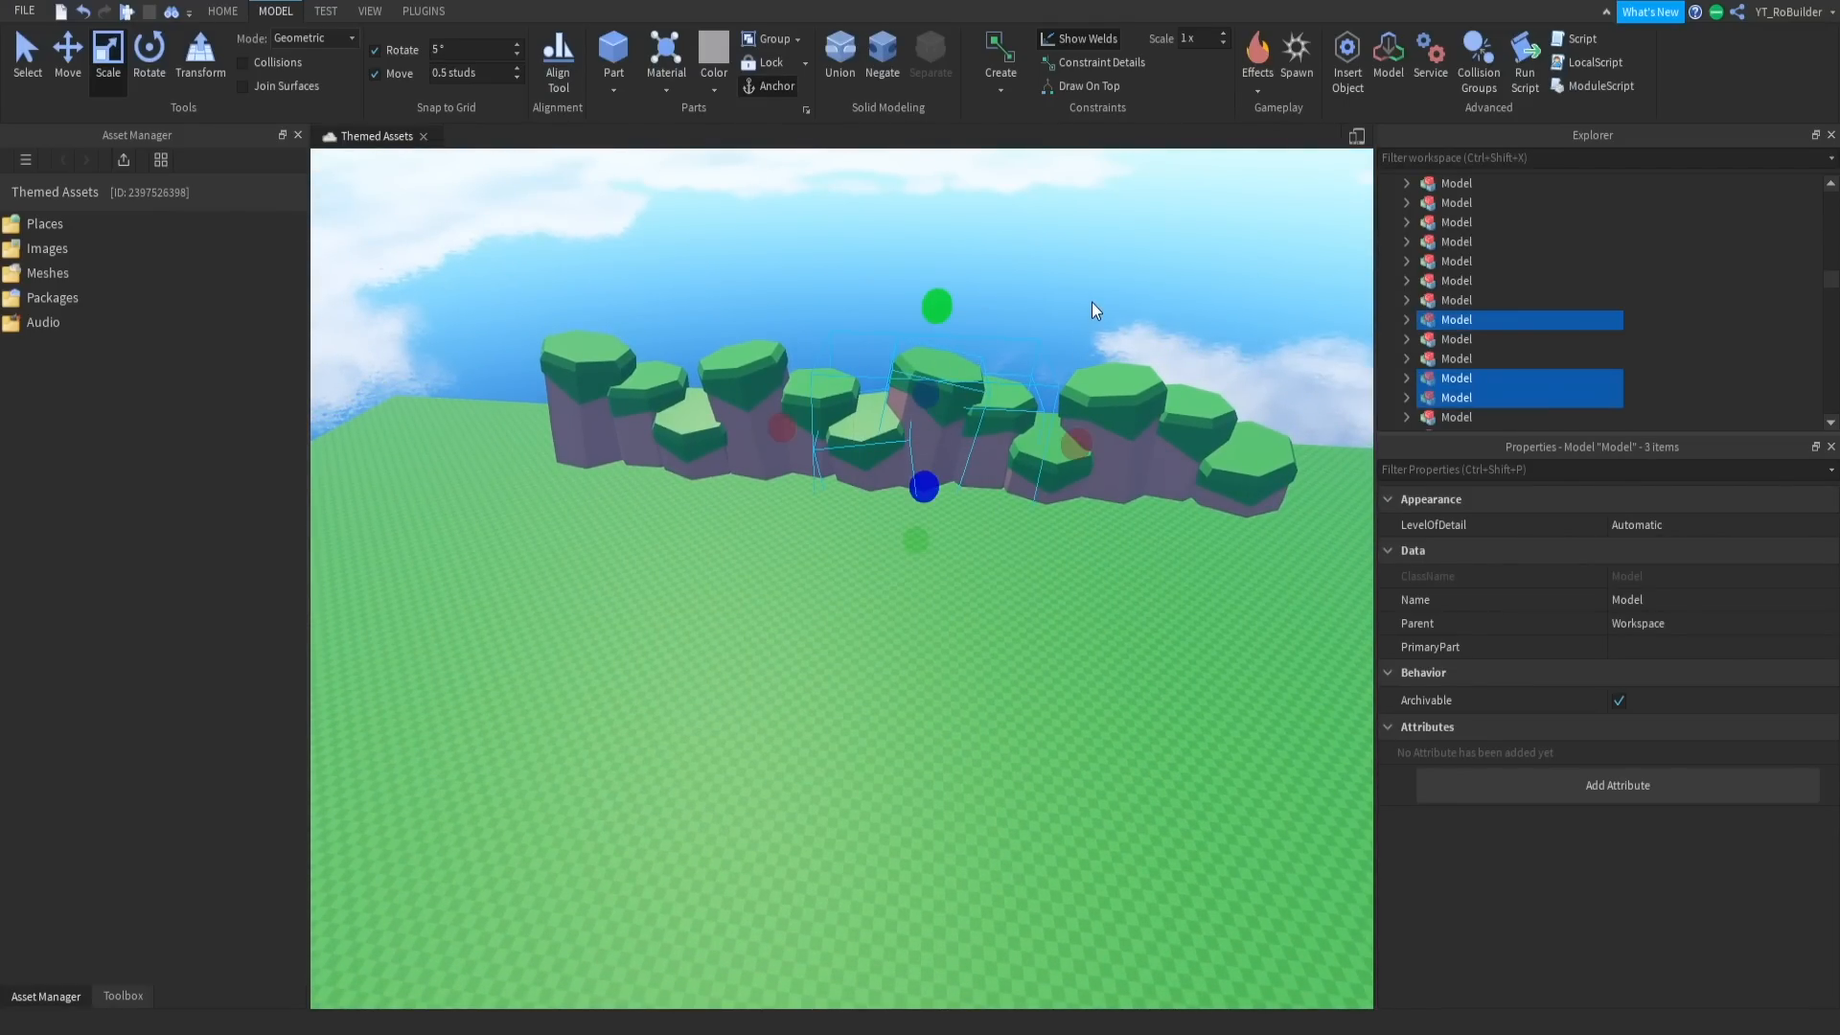
click(1014, 303)
key(d)
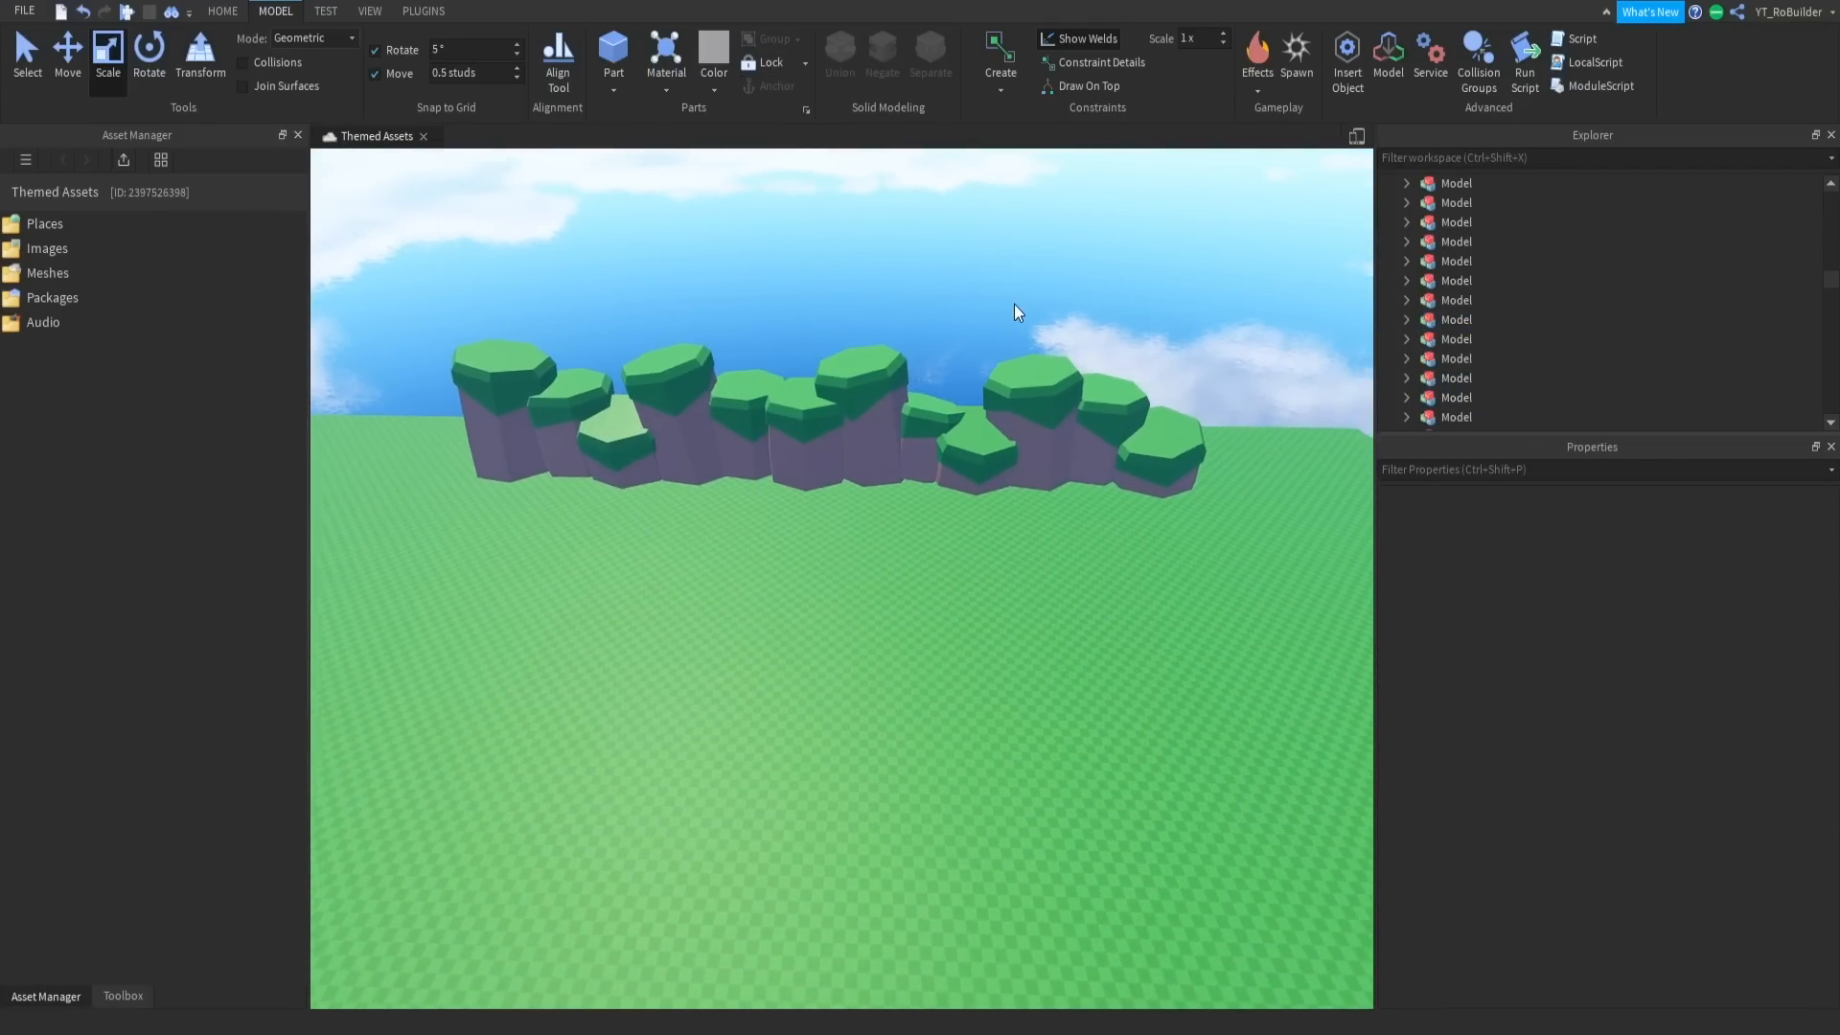
Rotate the rock just before the third tall rock so its facets face a different direction
click(828, 415)
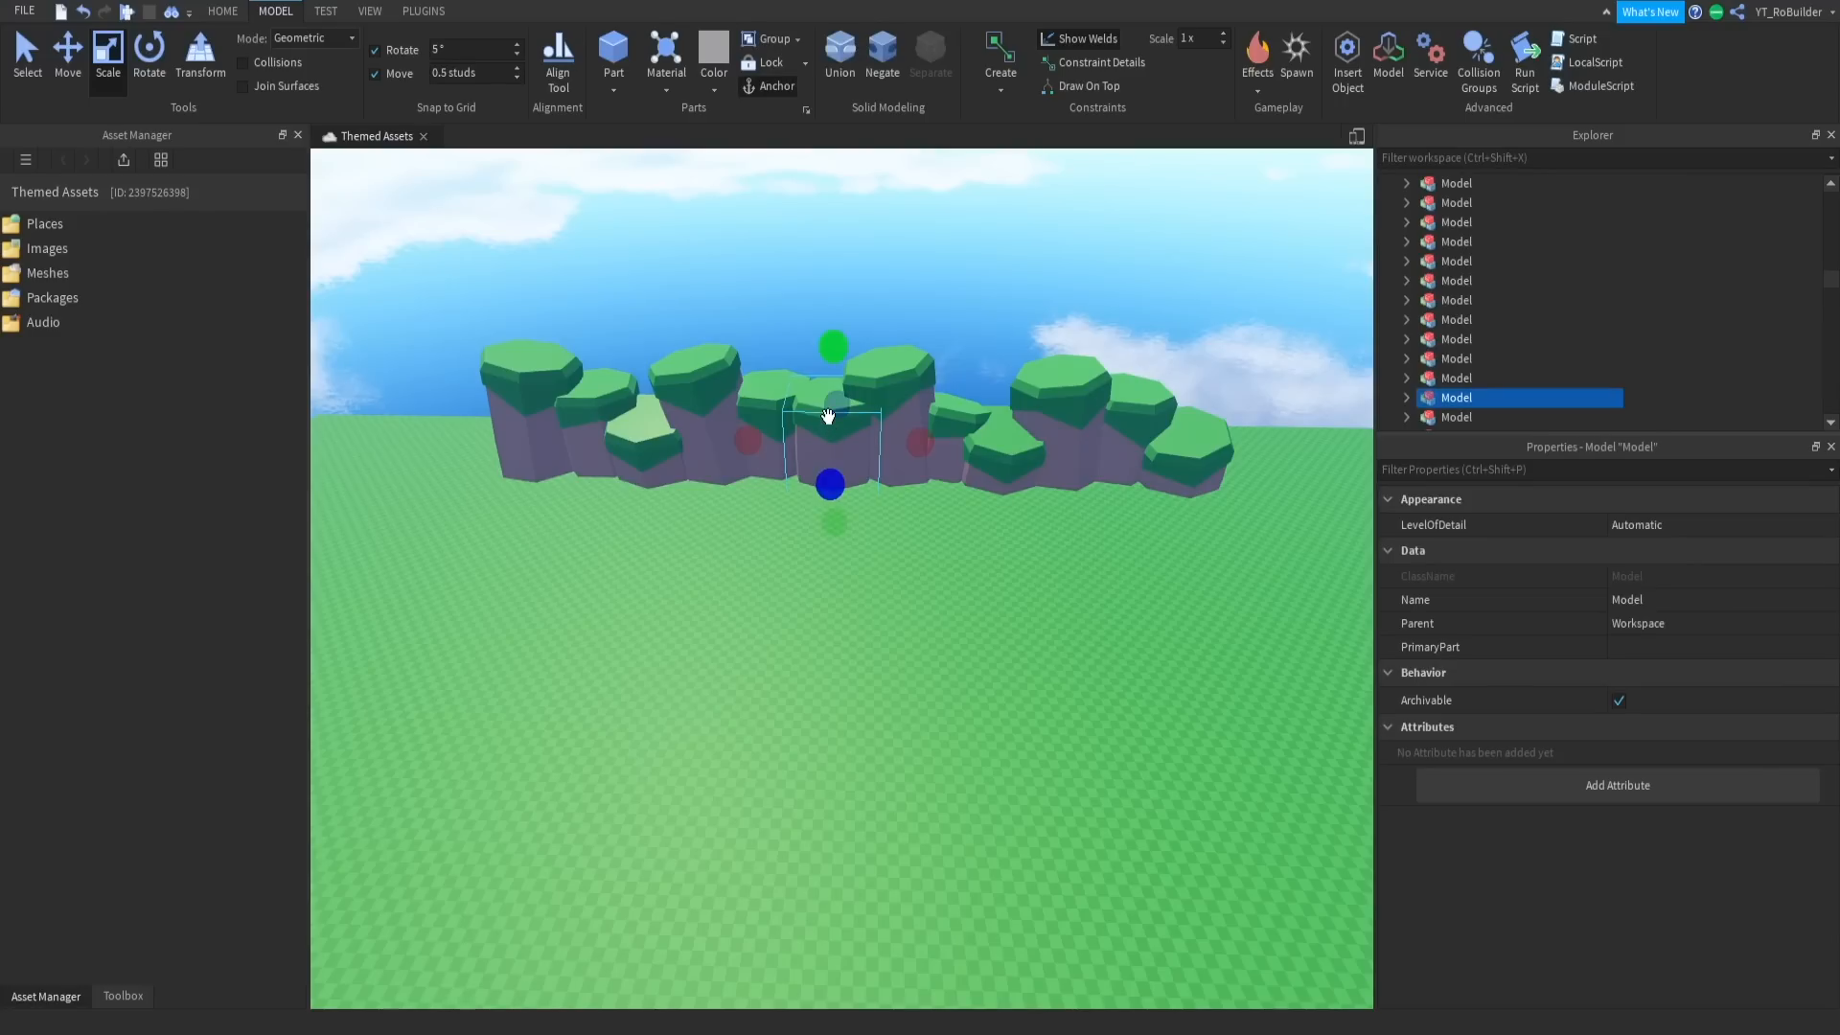
click(144, 53)
drag(809, 305, 811, 369)
key(a)
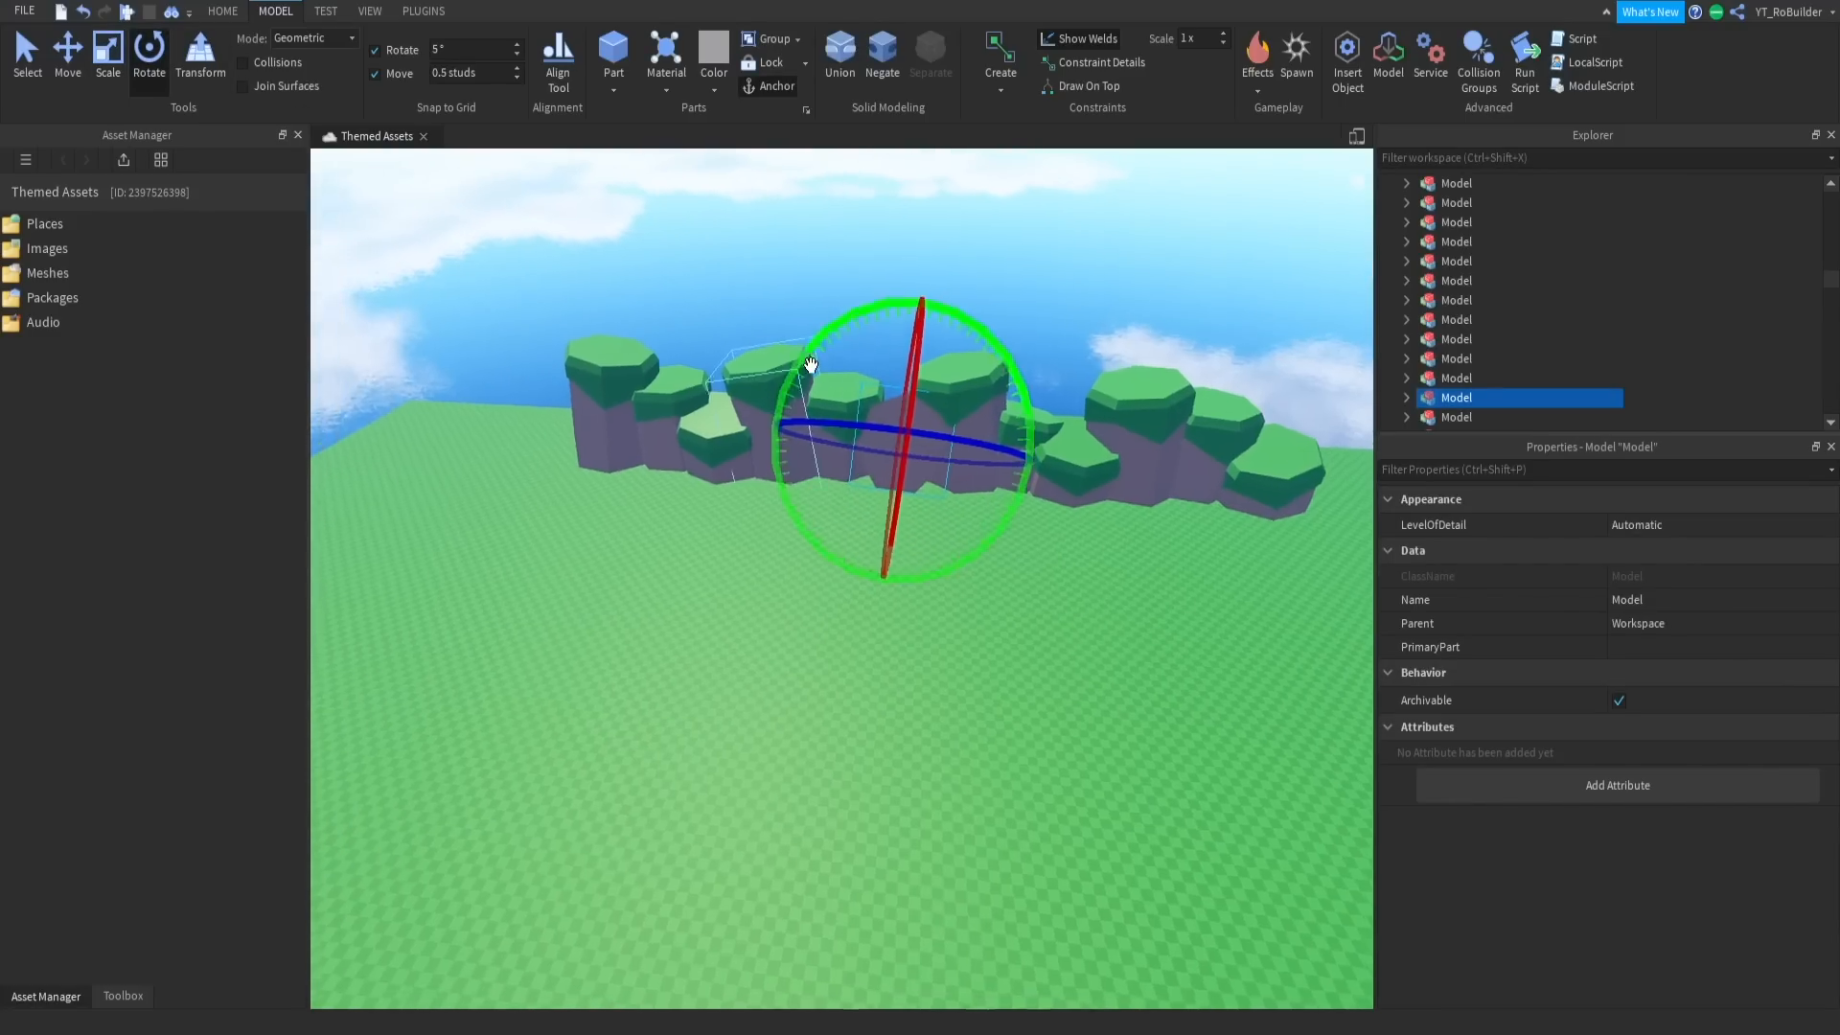
key(ctrl+z)
scroll(807, 366, up, 4)
right_drag(805, 366, 868, 410)
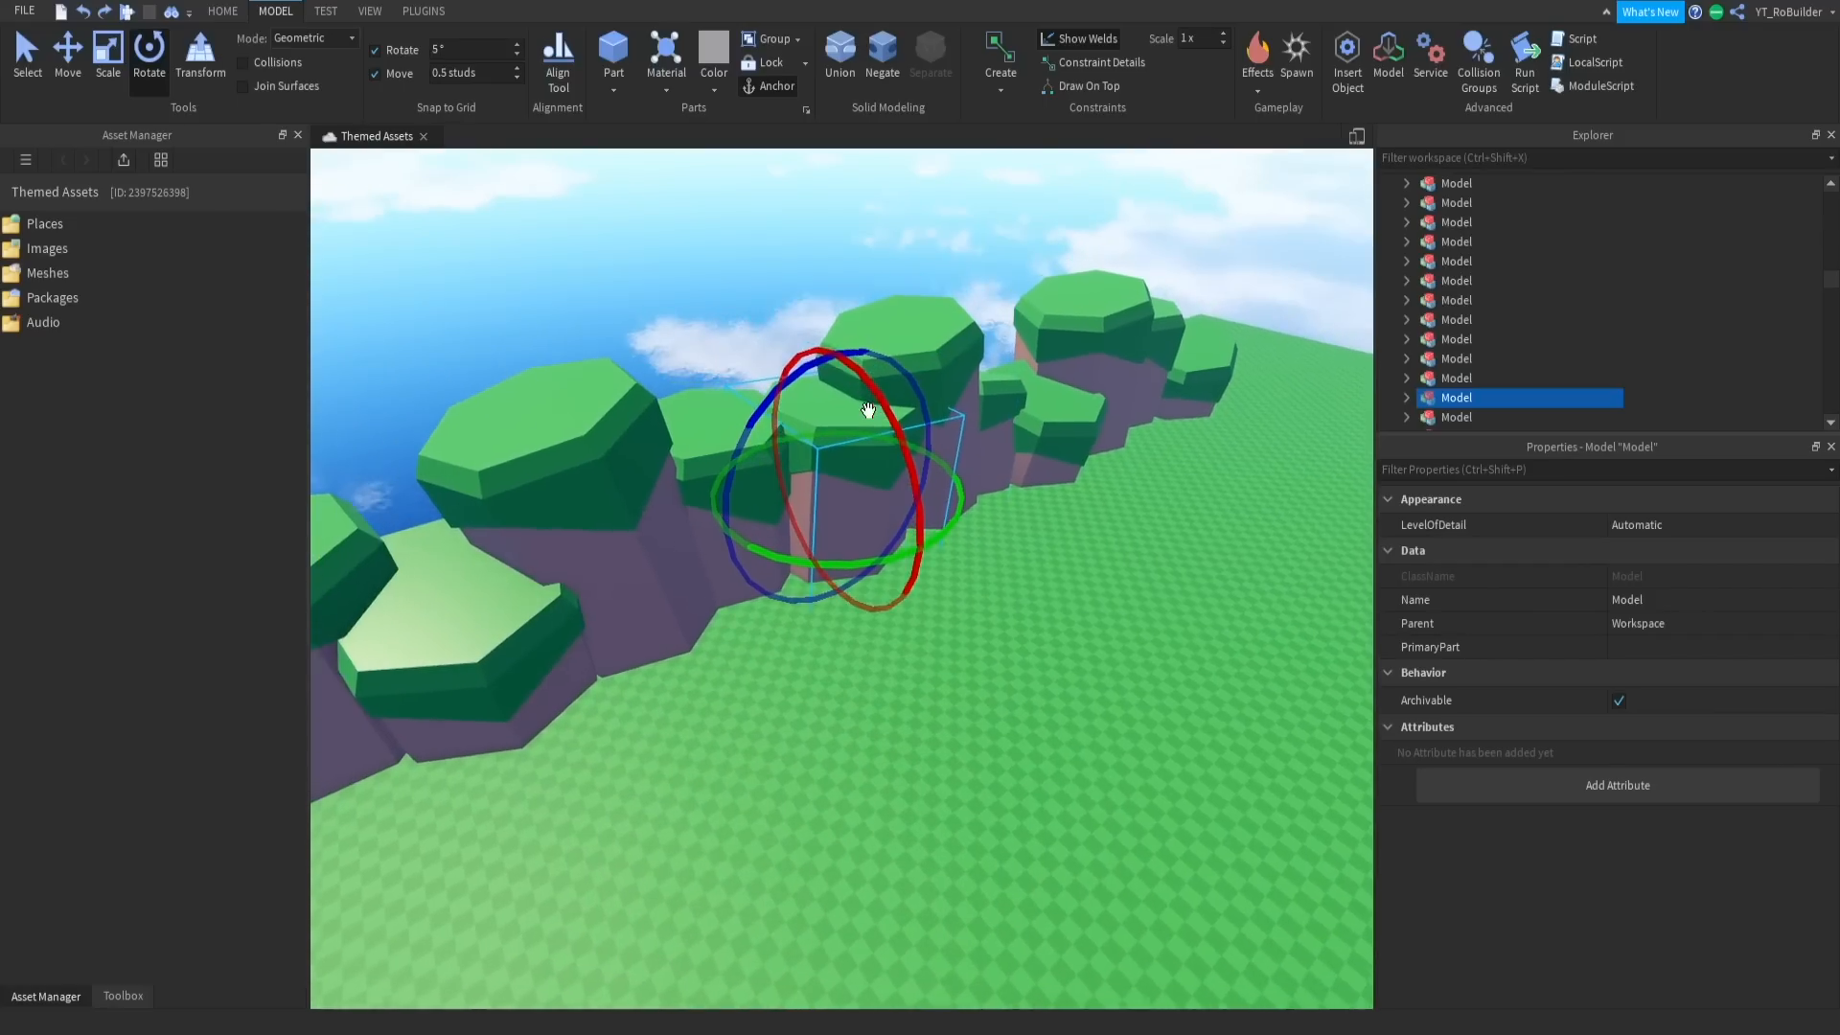
drag(884, 412, 891, 444)
key(ctrl+2)
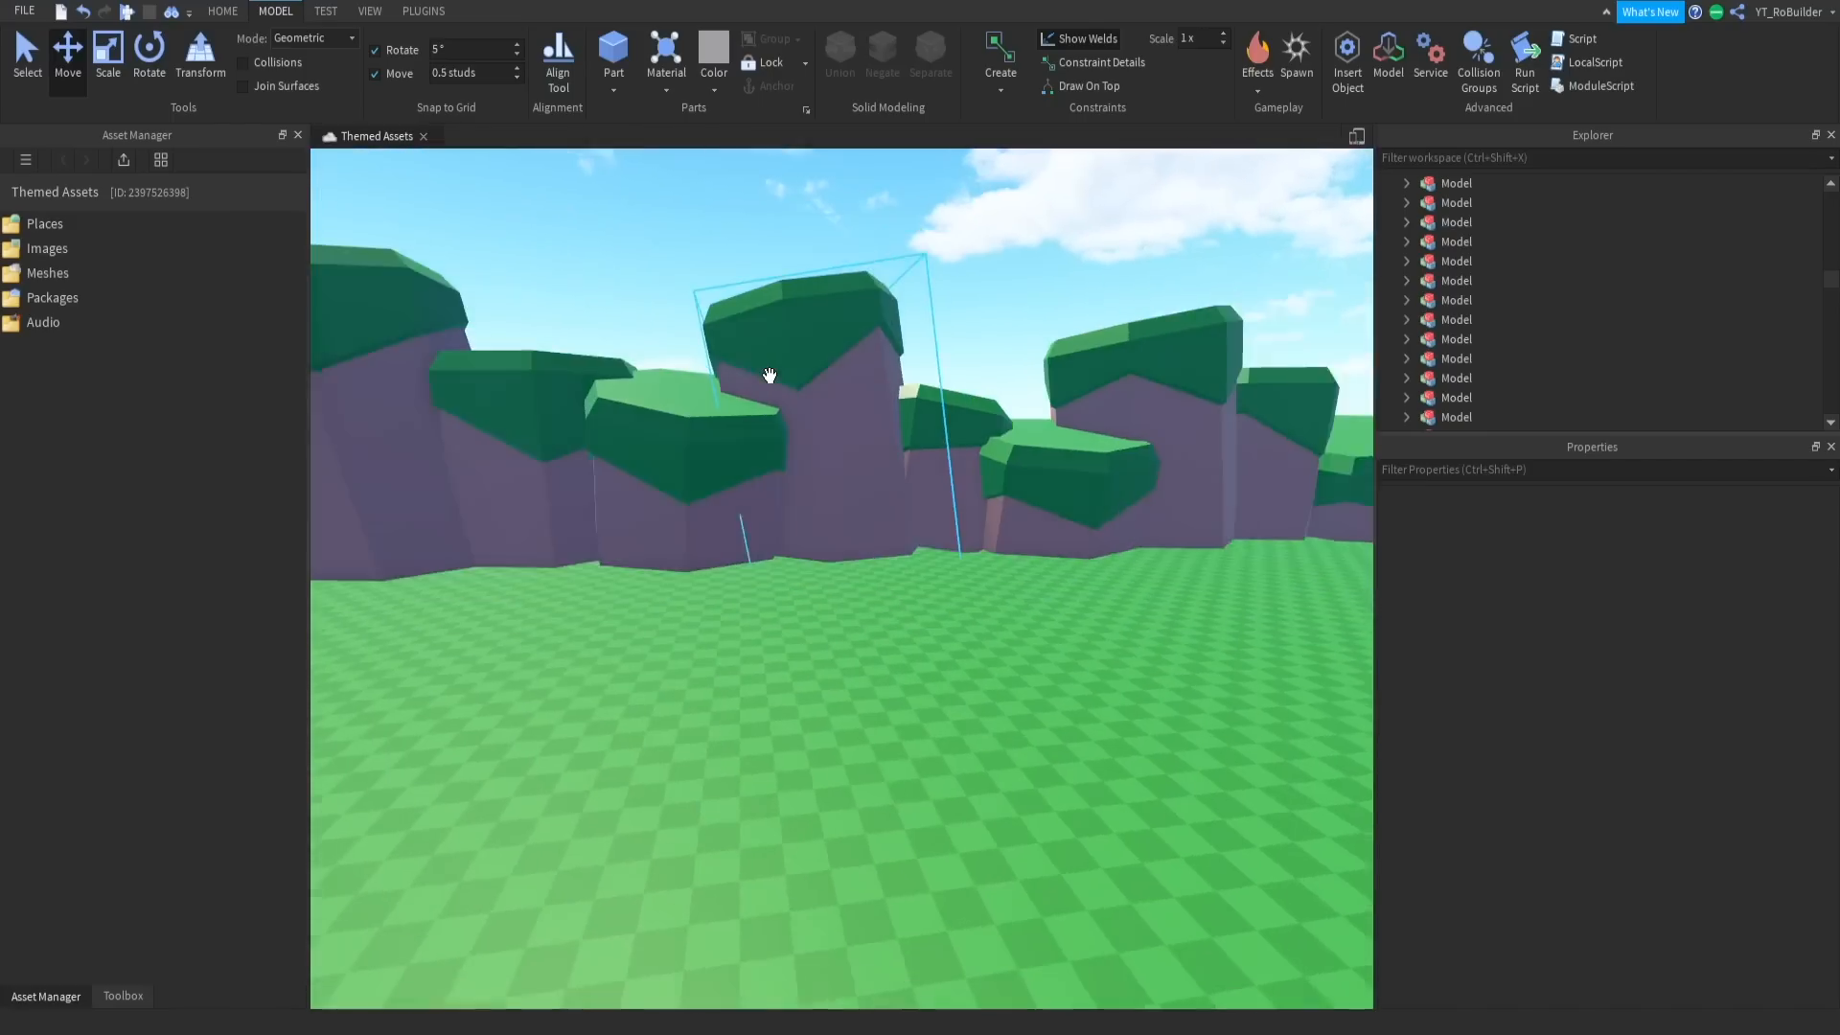
Fine-tune the height of the short rock in front of the second tall rock
key(s)
key(a)
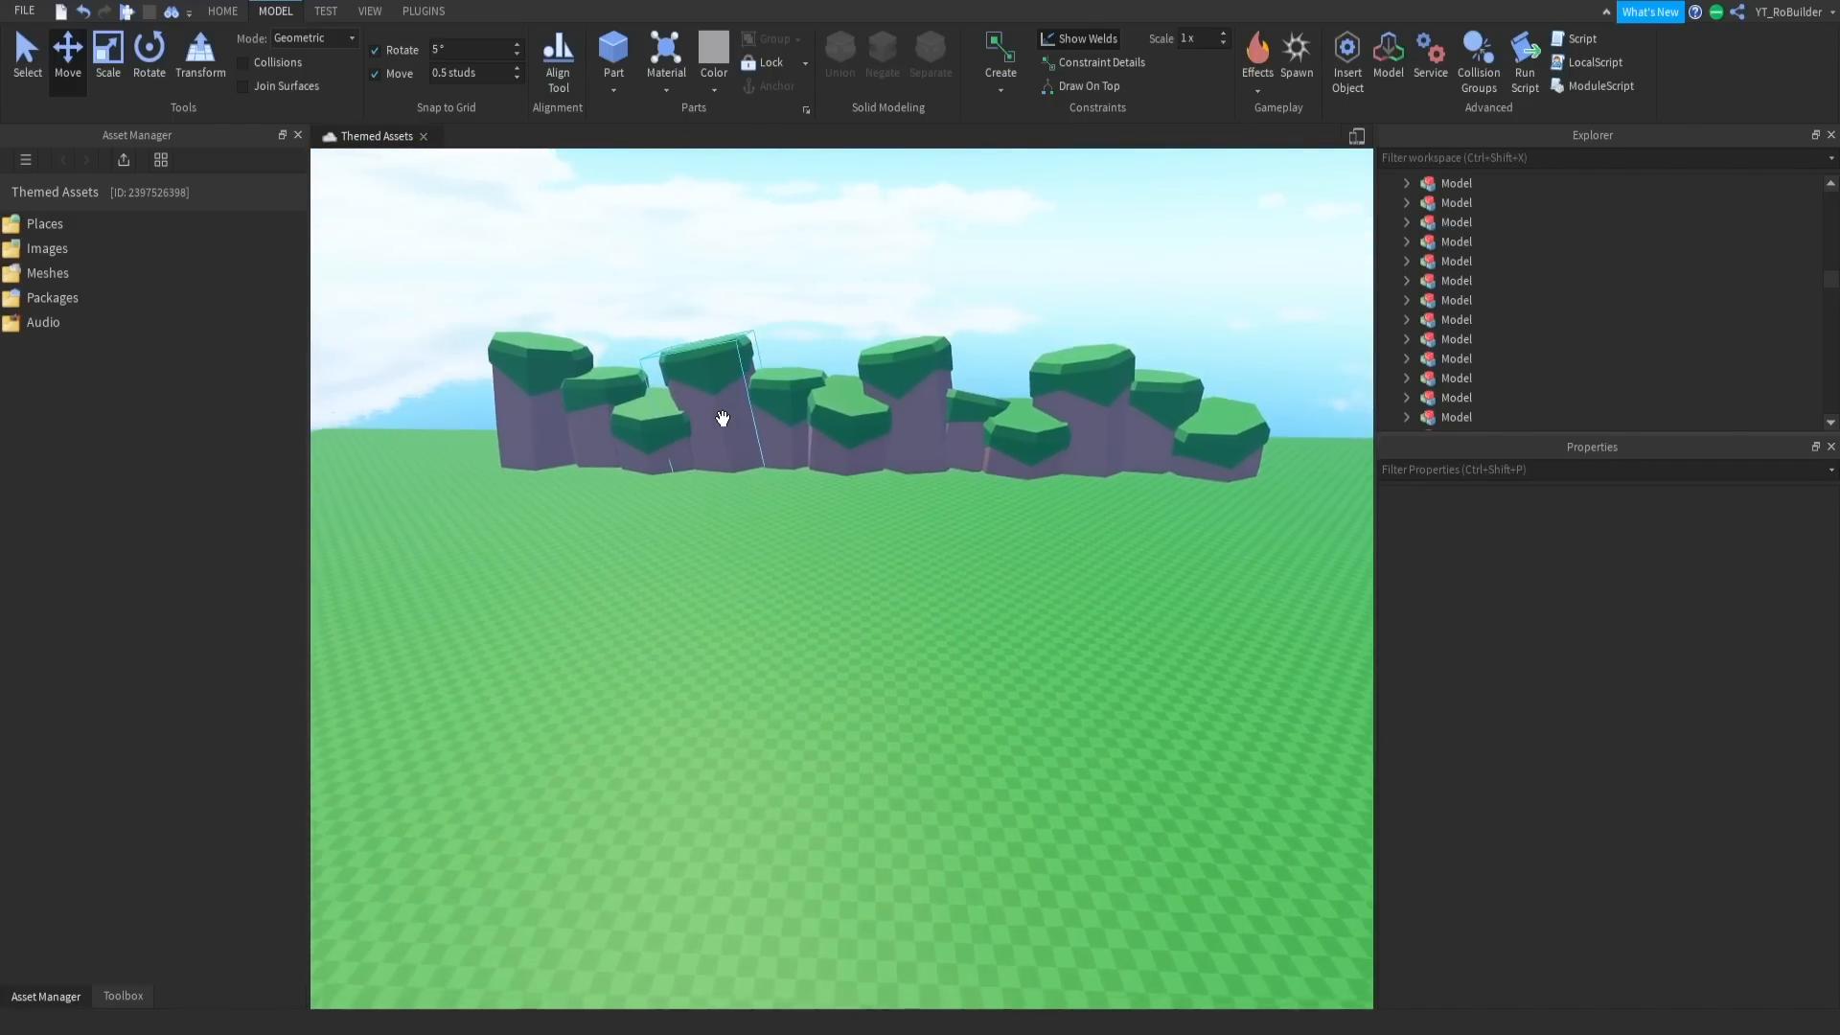
click(708, 454)
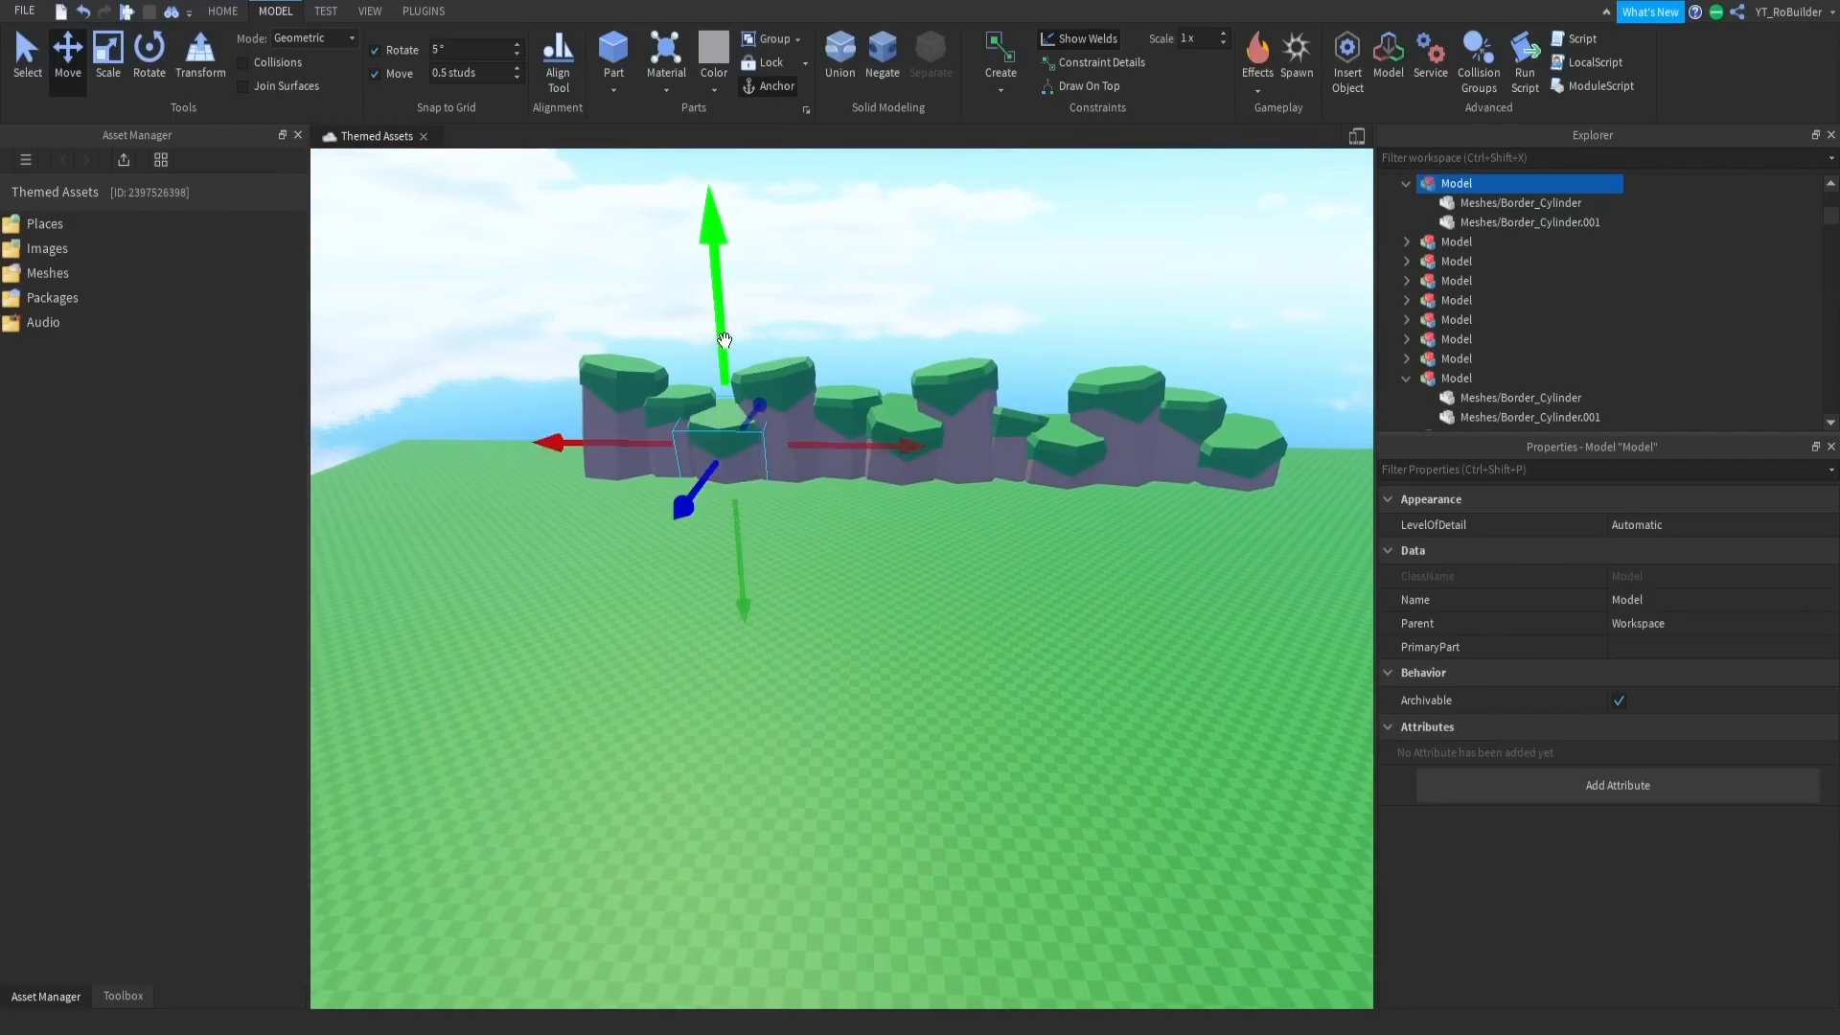
click(870, 353)
right_drag(870, 353, 871, 353)
key(w)
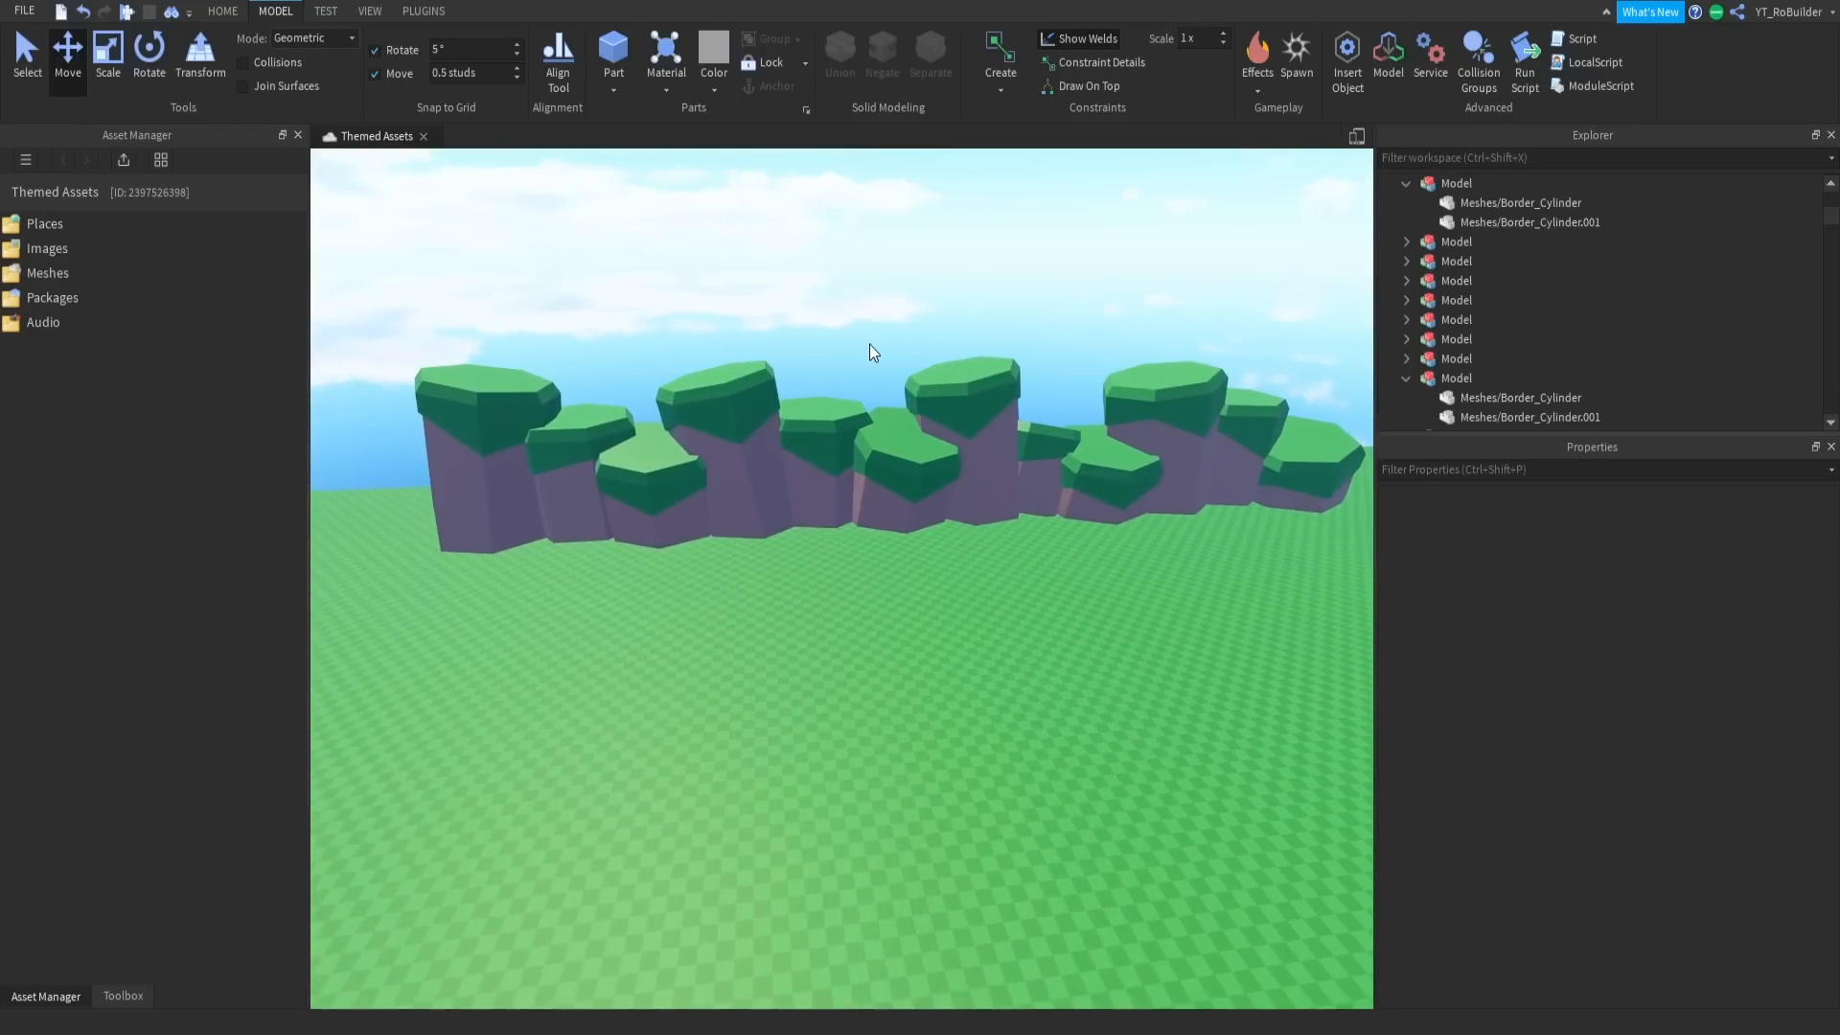
Place a copy of a rock from the row's middle on the open ground in front and scale it down
click(882, 484)
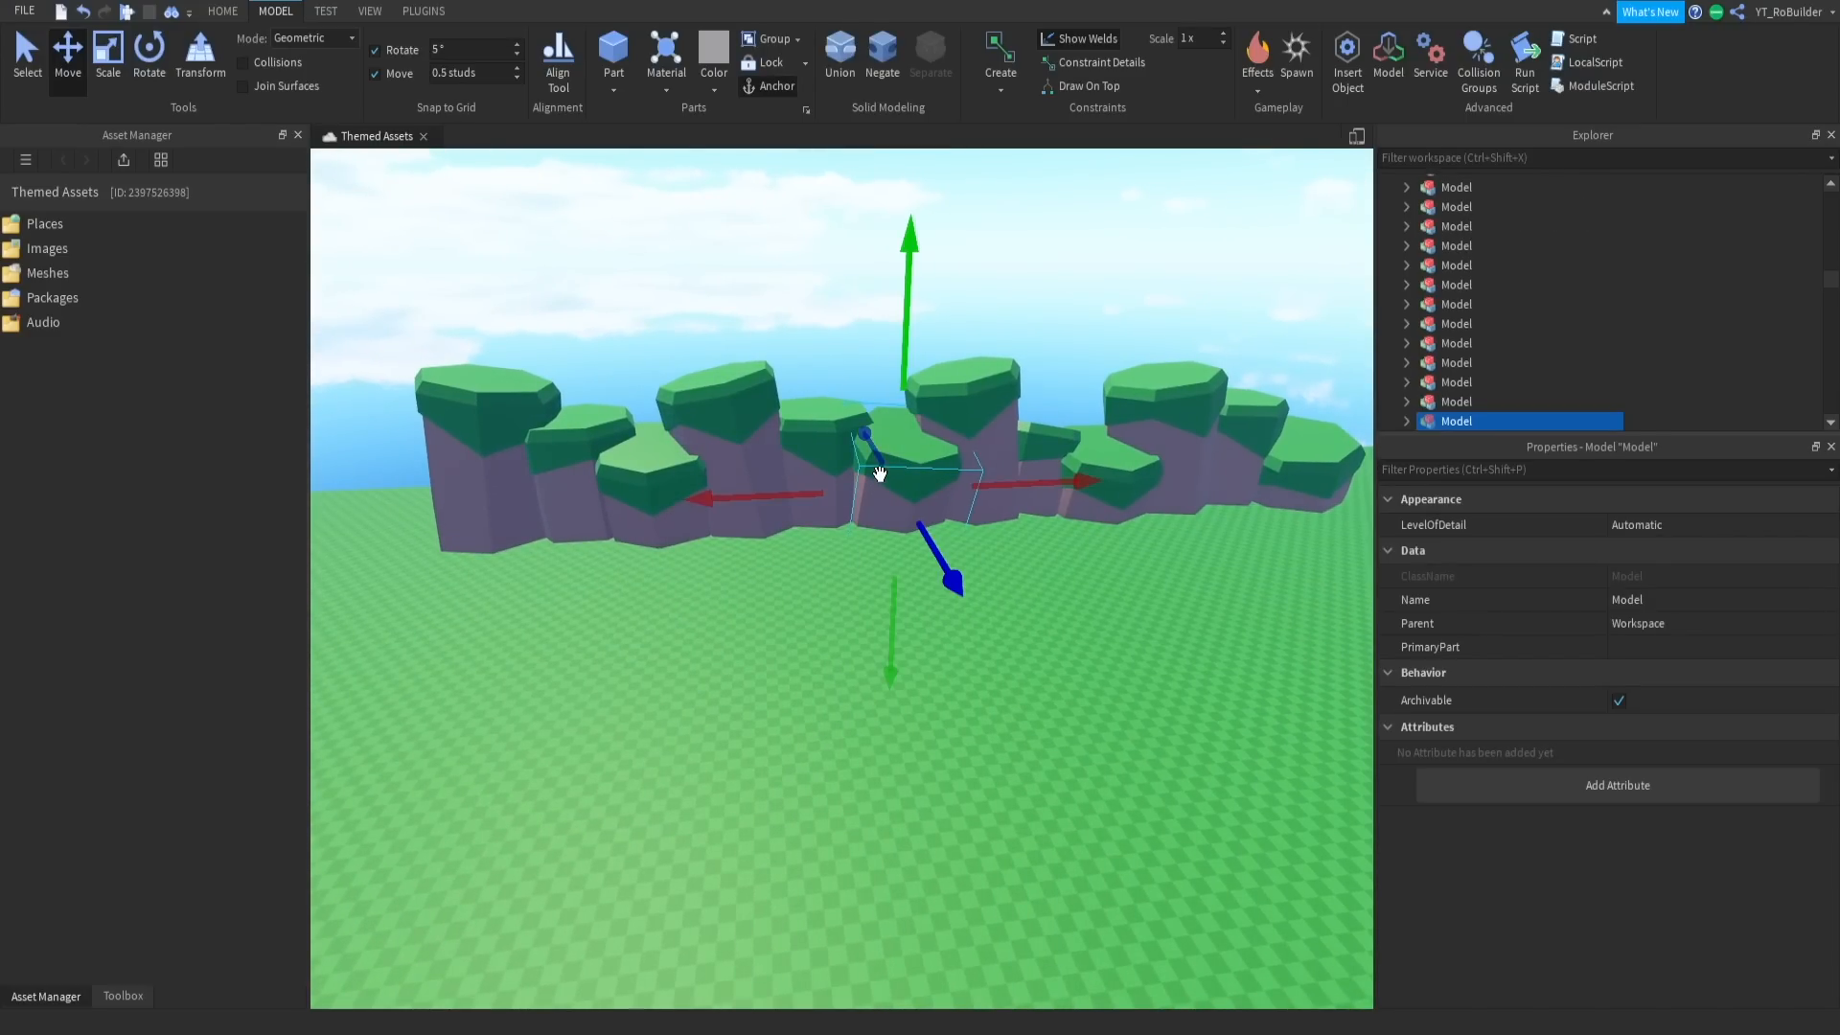
drag(916, 461, 830, 727)
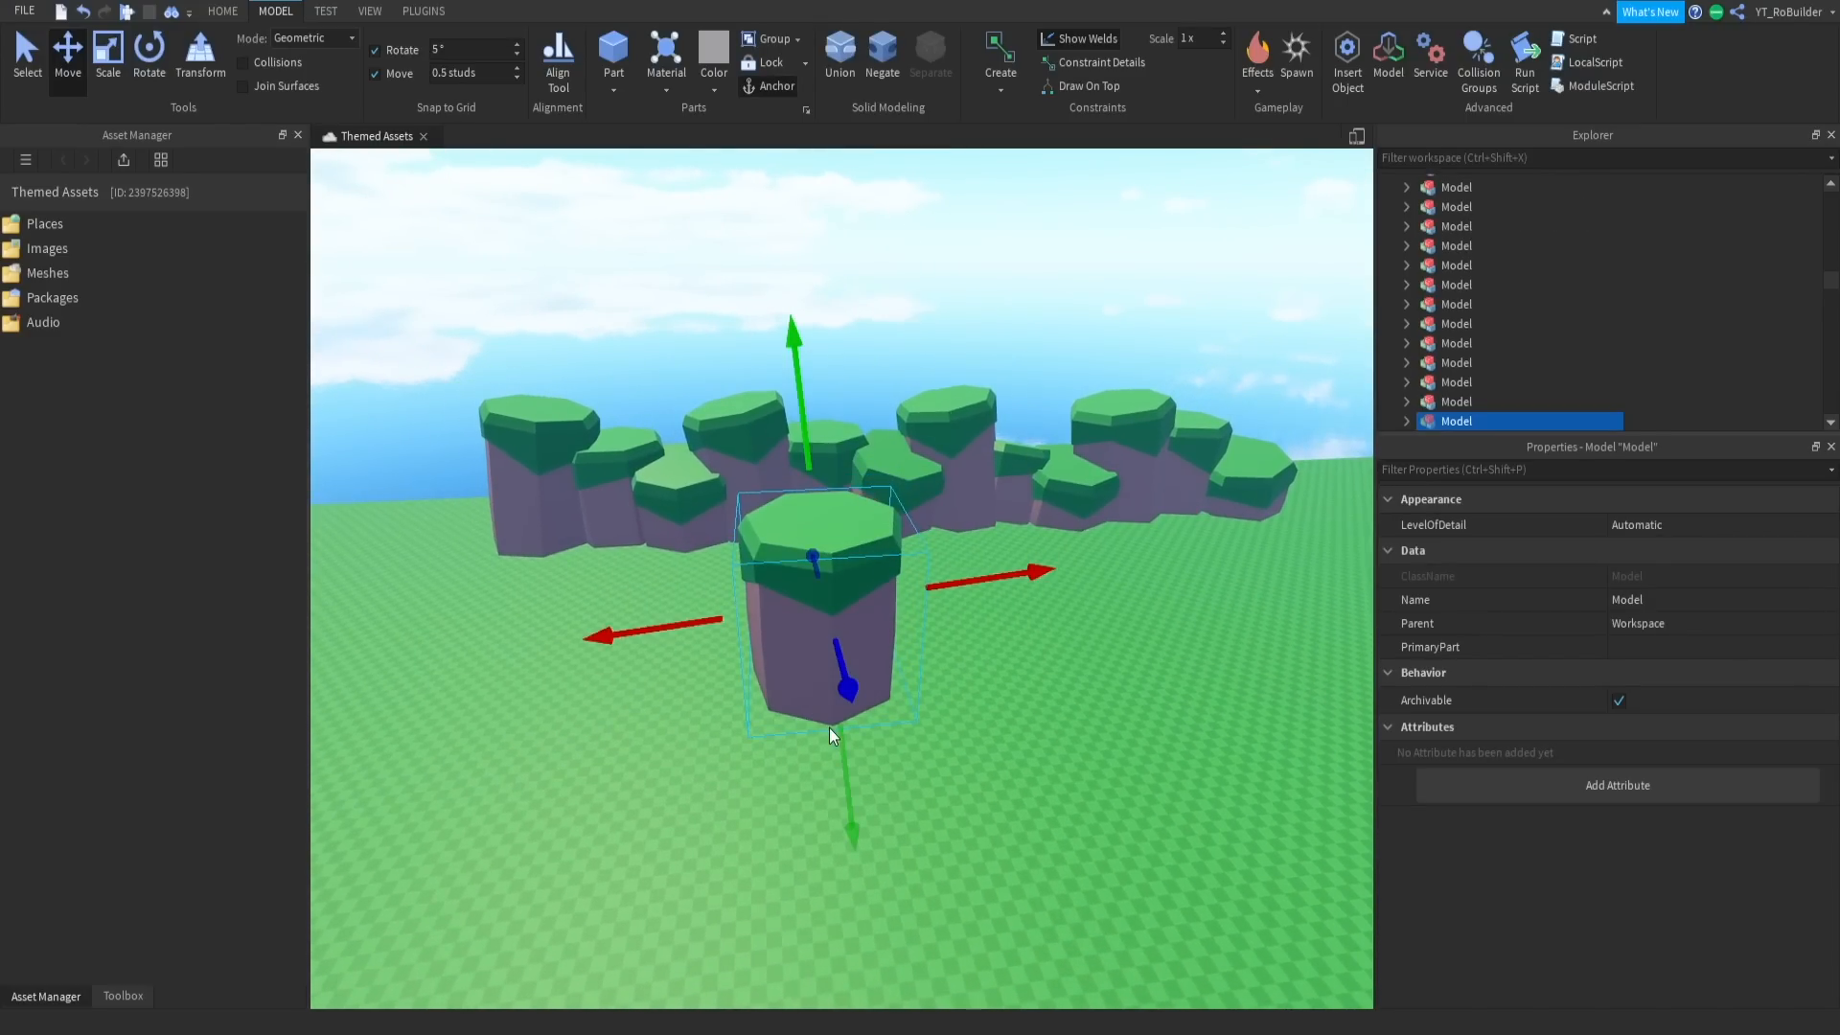
click(111, 63)
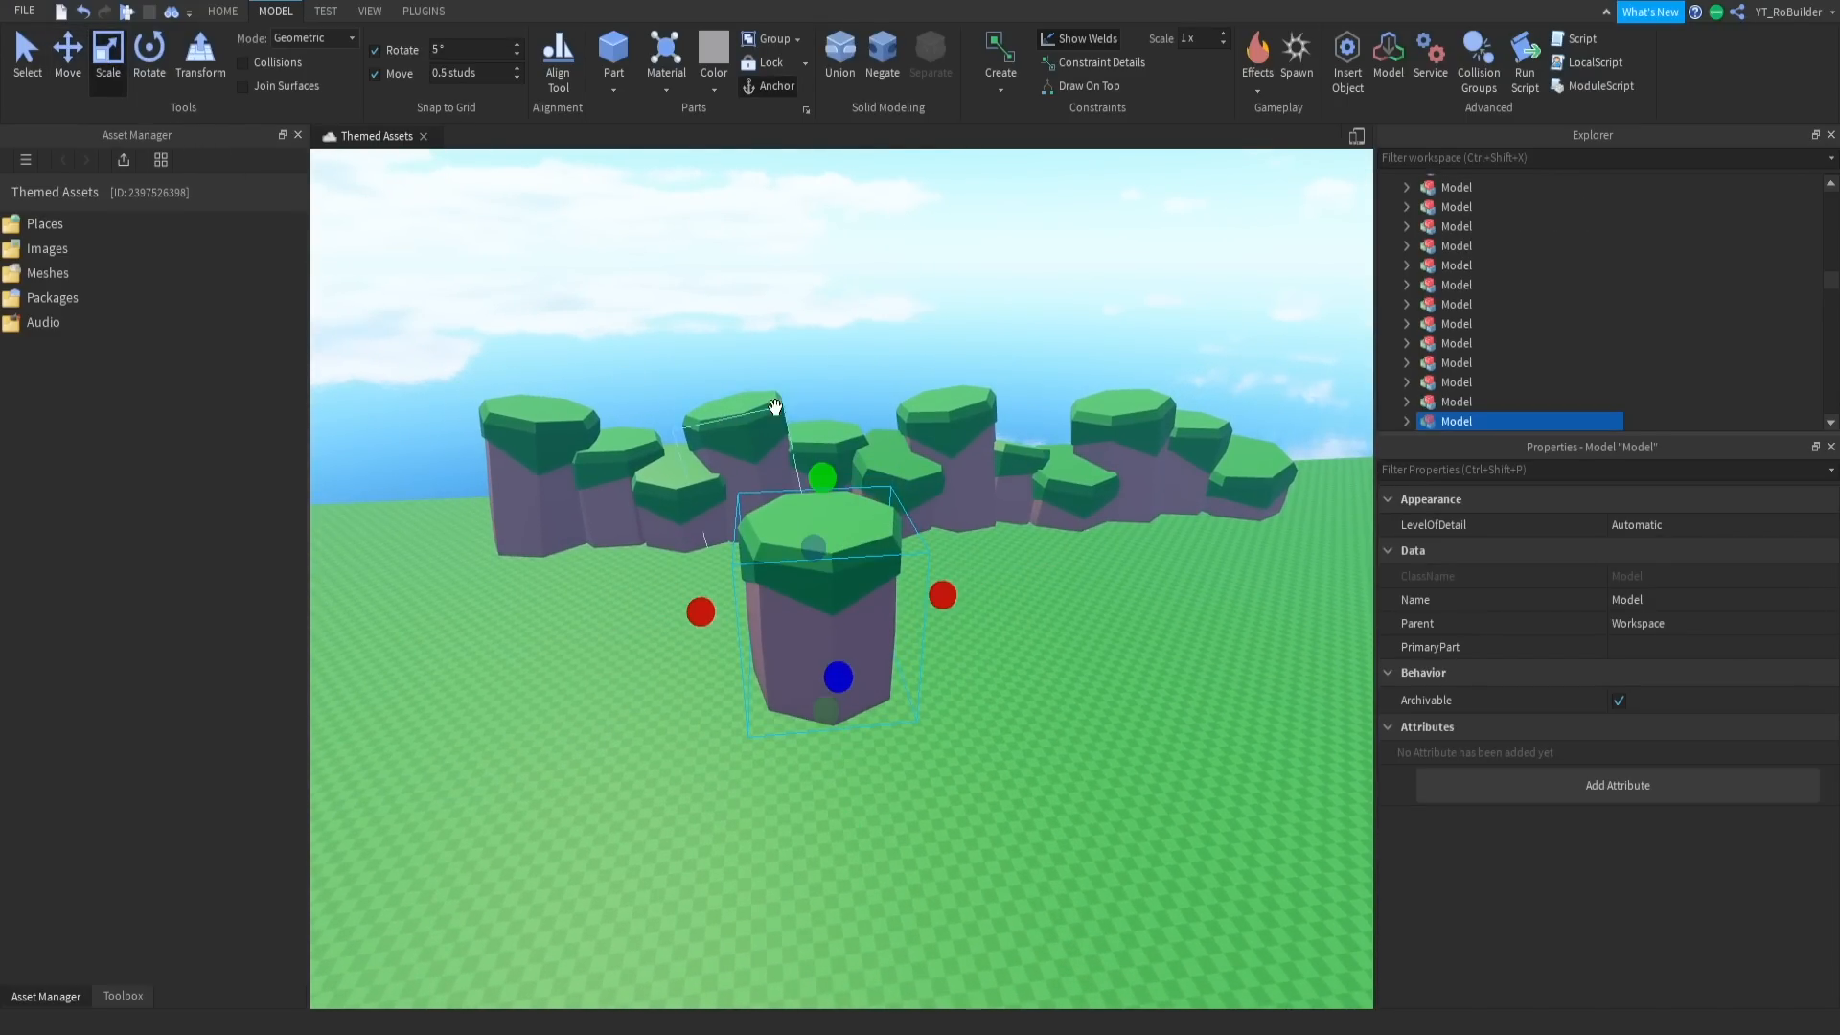
drag(829, 477, 819, 593)
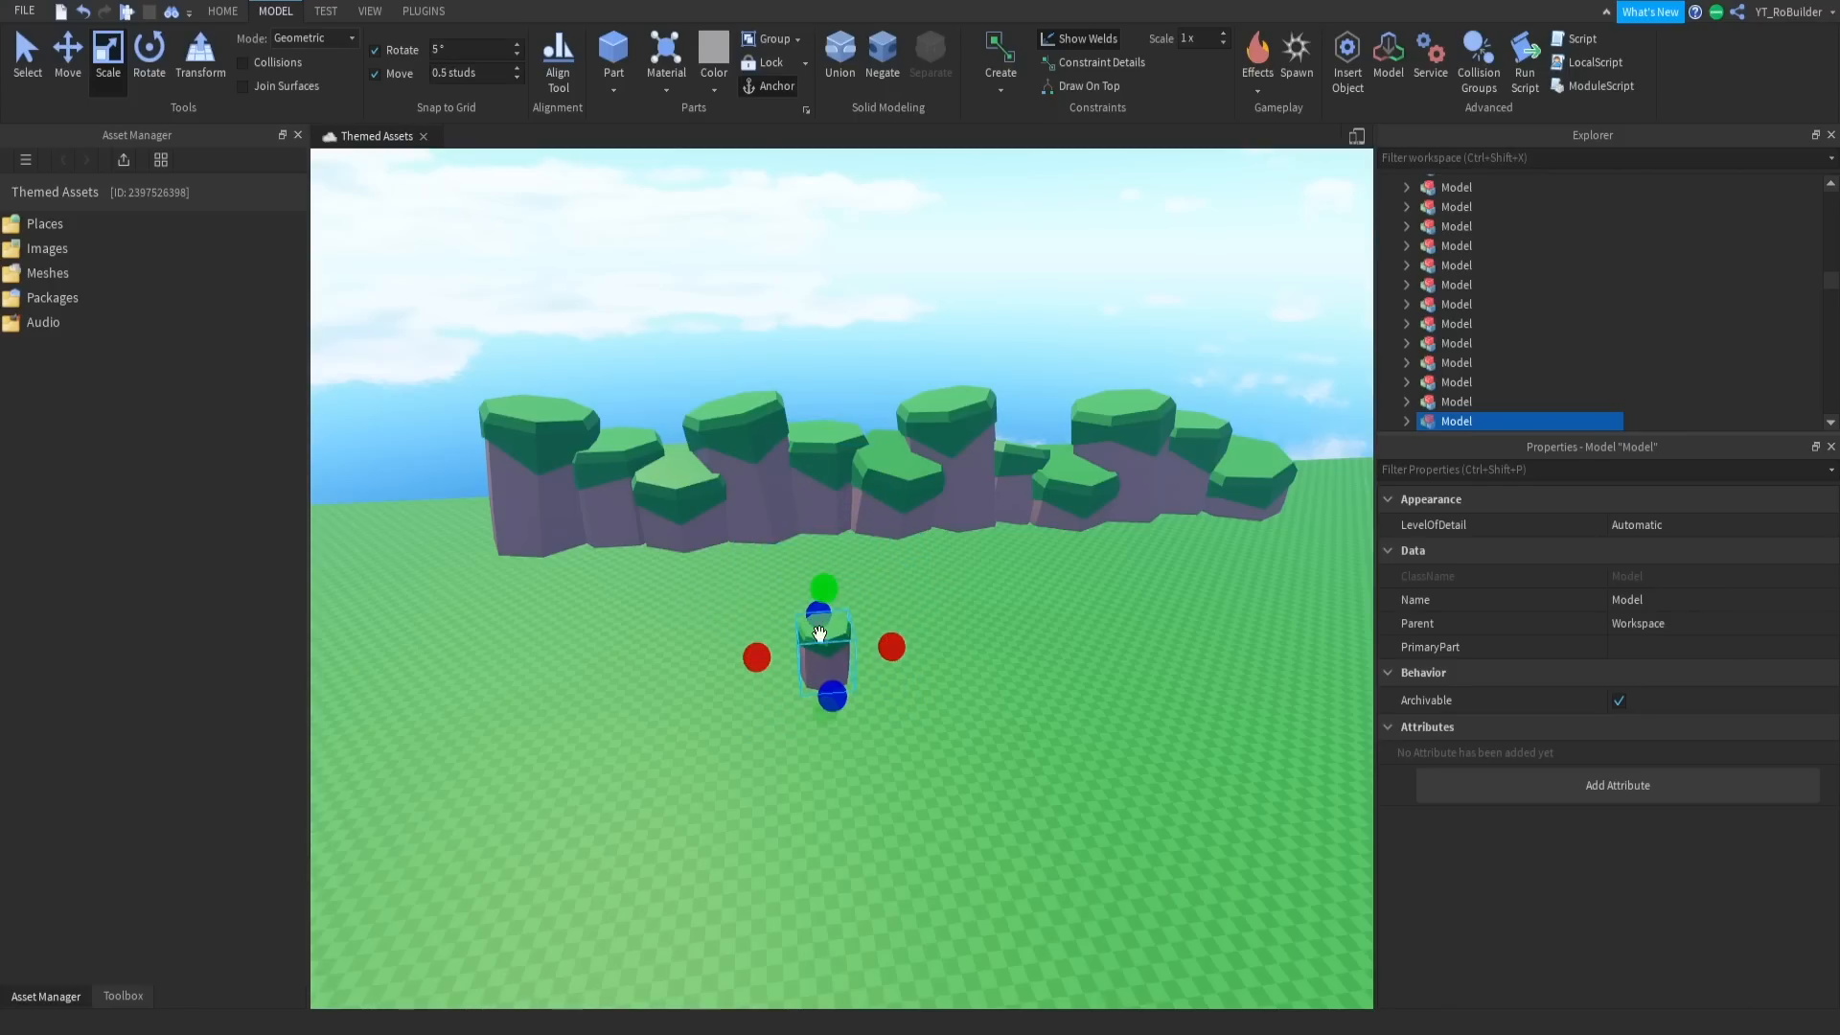
Set the BrickColor of the small rock's stone body to Fossil
scroll(1003, 658, up, 5)
alt+click(822, 599)
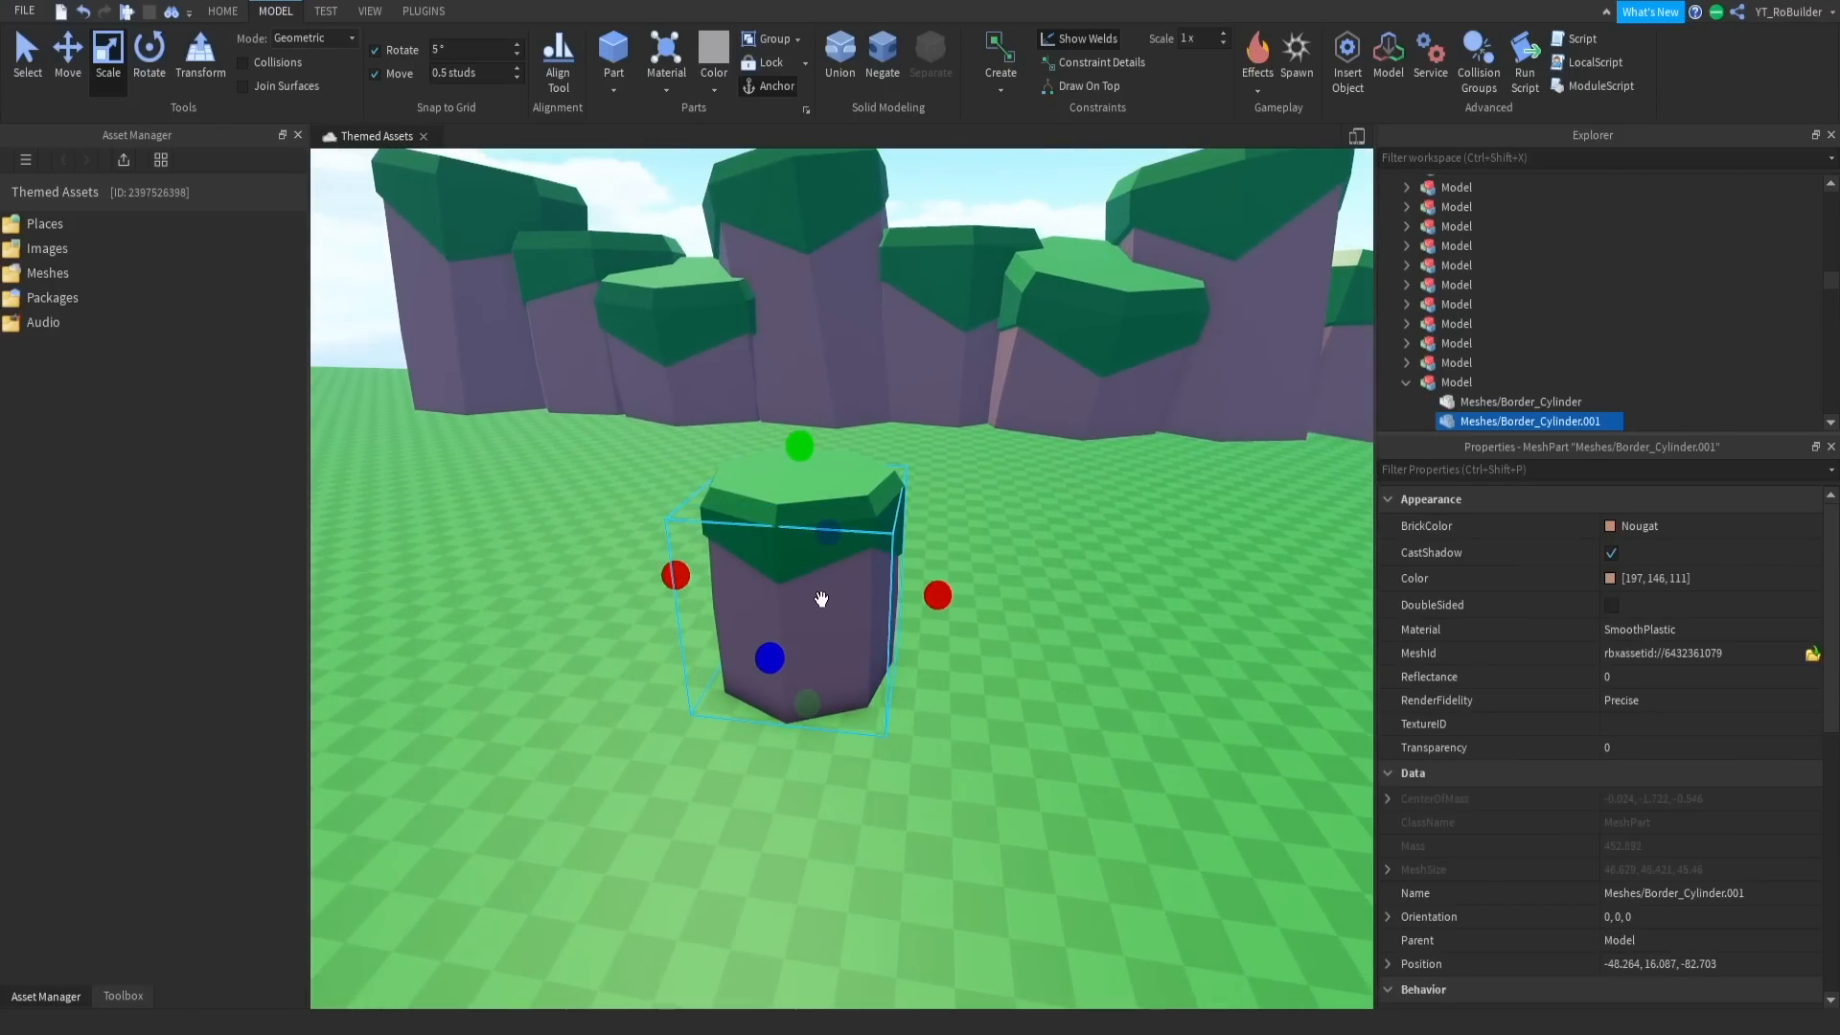
click(1619, 527)
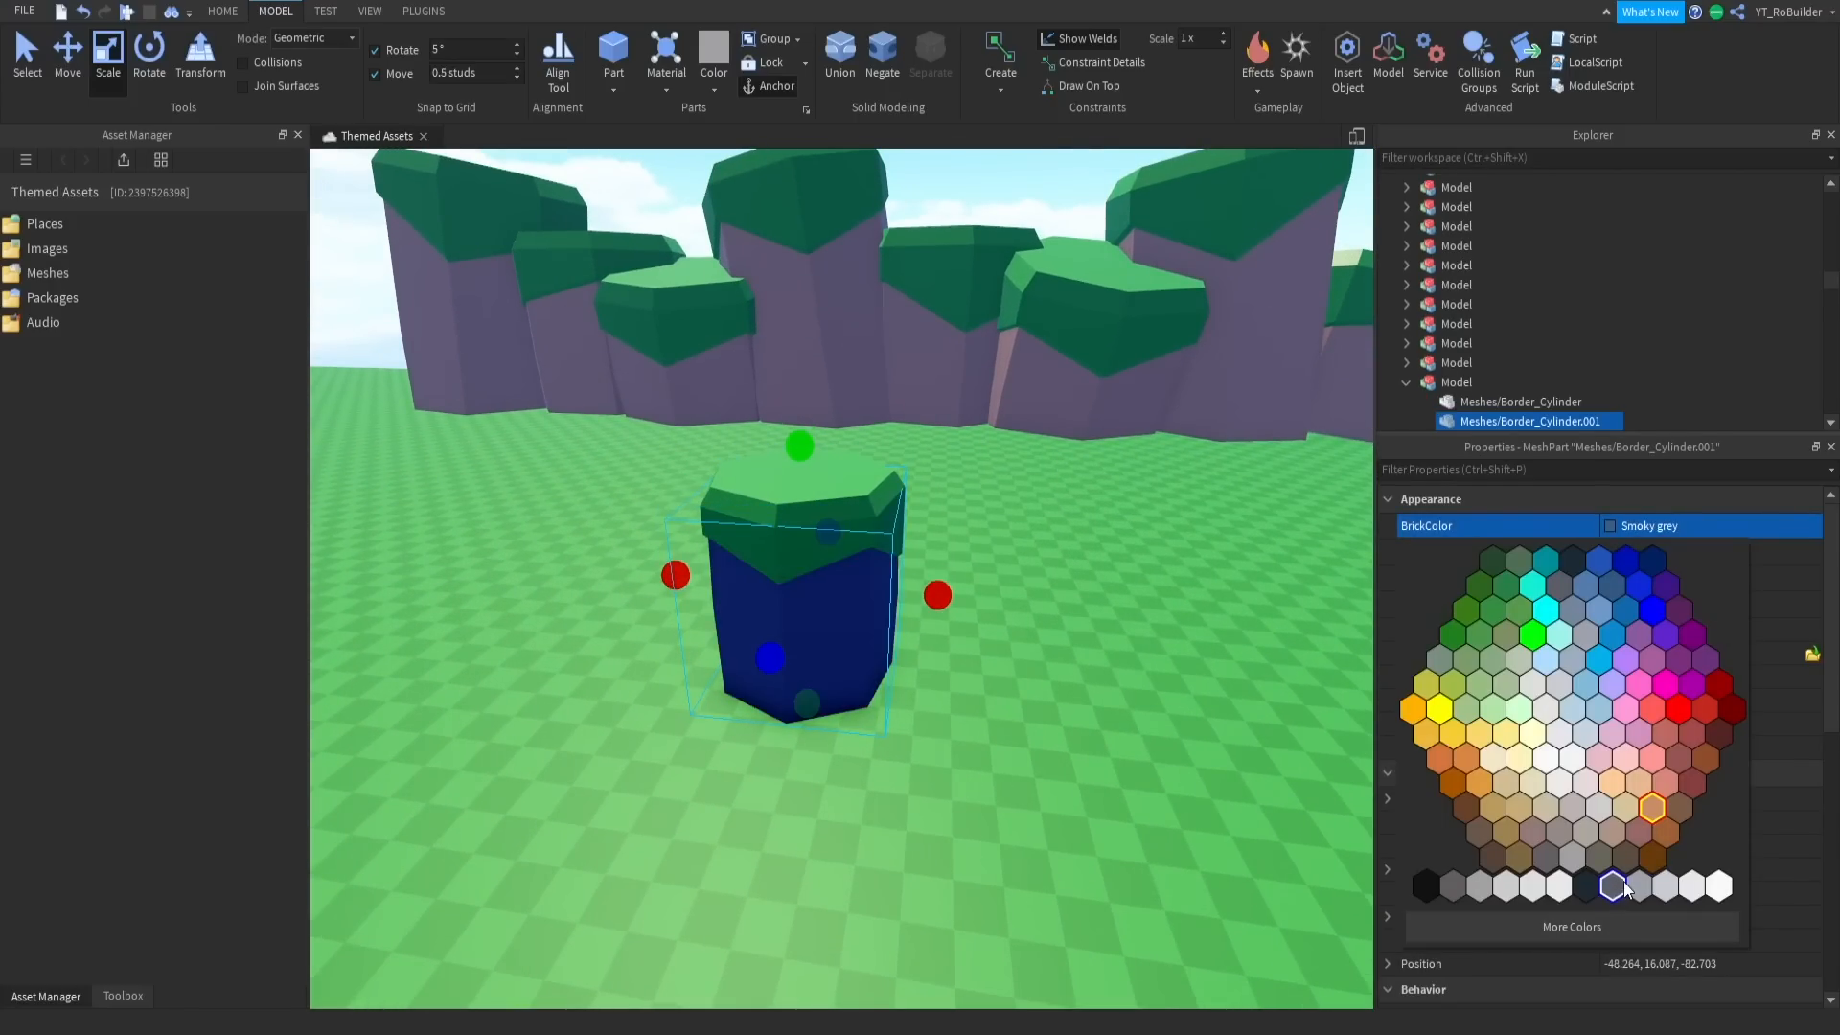
click(1632, 882)
Move the recolored rock up against the row and enlarge it
click(817, 522)
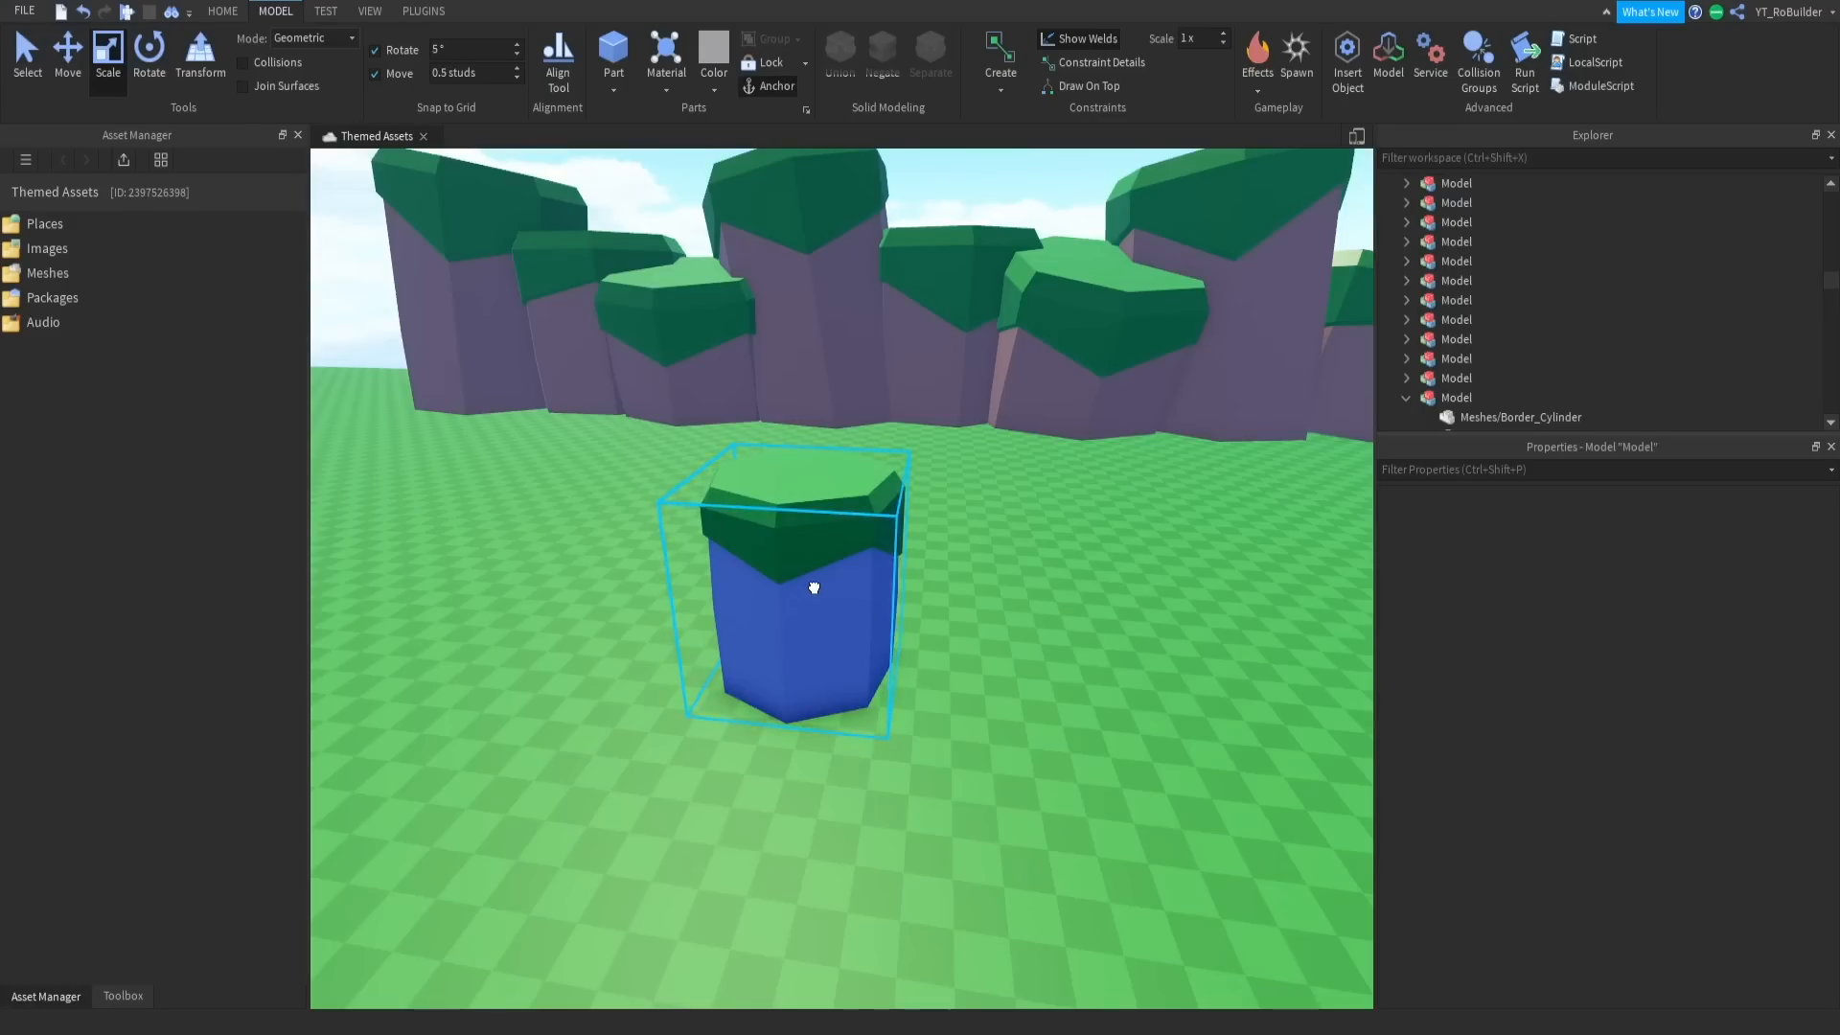
scroll(881, 457, down, 6)
drag(881, 335, 898, 271)
Shorten the recolored rock's stone body and lower its green cap onto it
alt+click(907, 291)
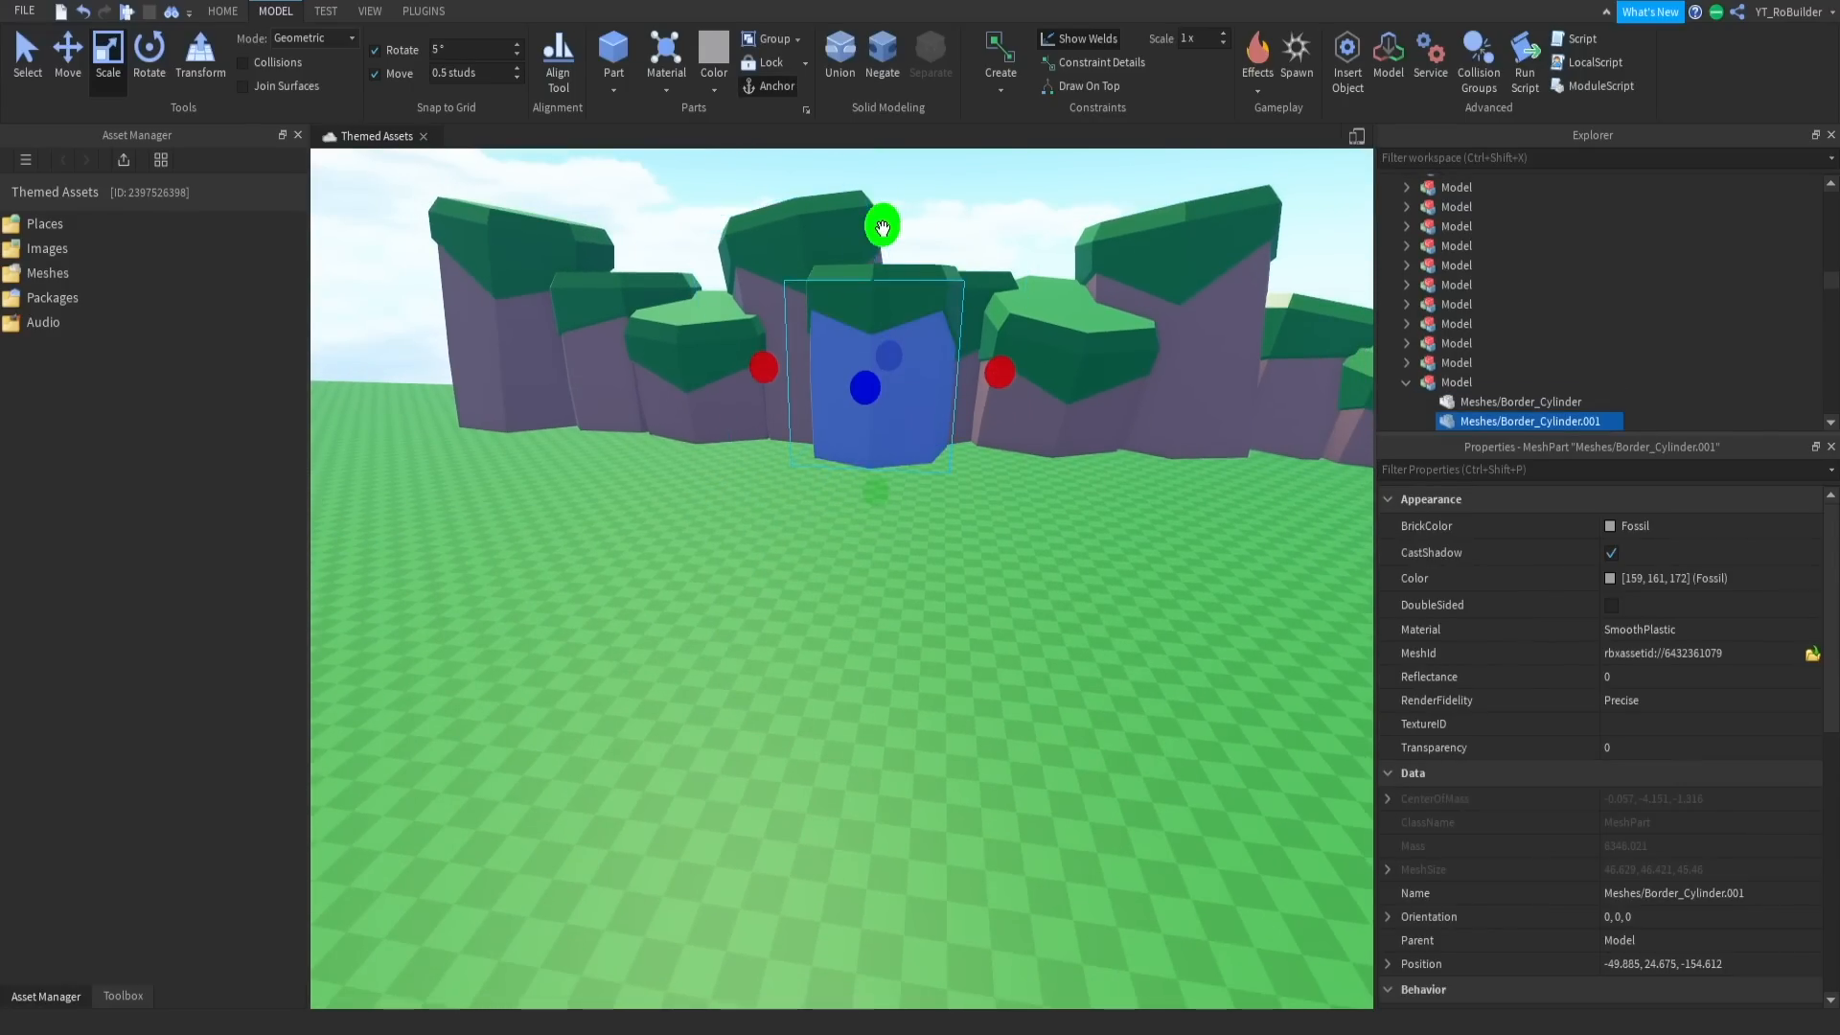
alt+click(881, 287)
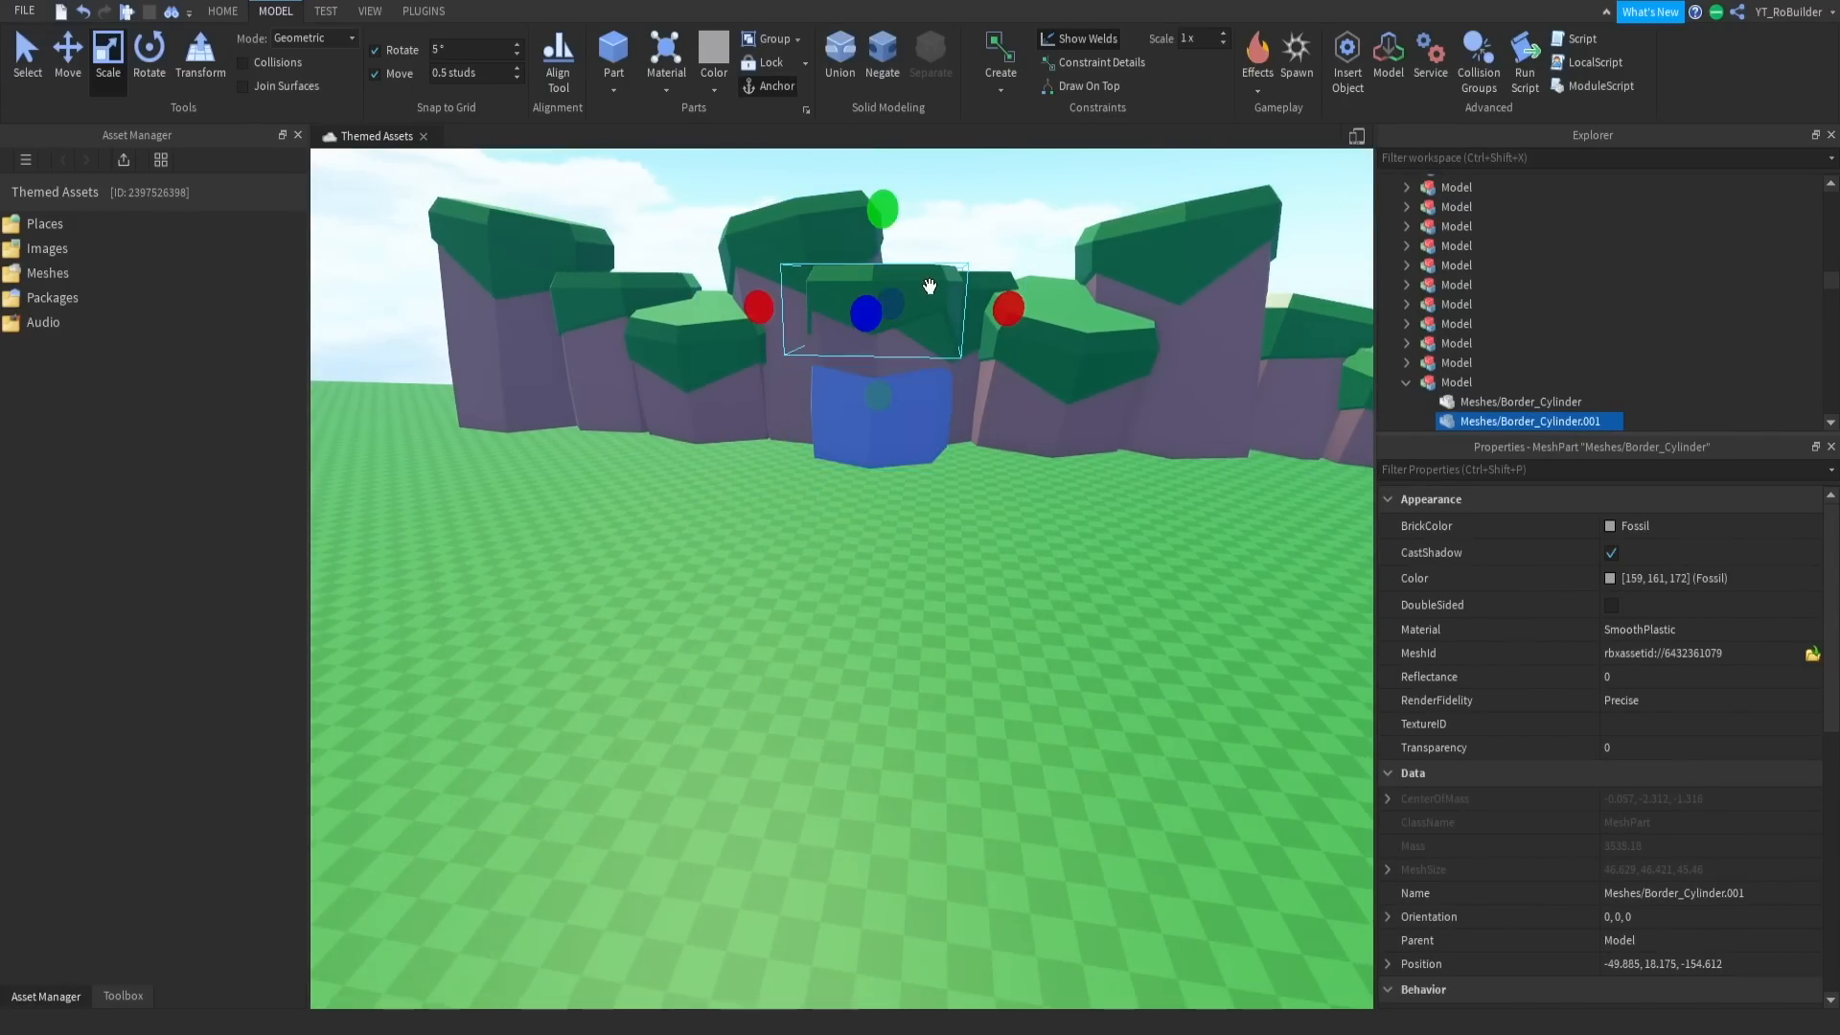
click(68, 52)
drag(908, 217, 923, 408)
click(923, 408)
Move the shortened rock along the foot of the row to sit in front of the first tall and medium rocks
right_drag(923, 409, 848, 335)
drag(973, 433, 844, 449)
key(ctrl+z)
click(838, 441)
key(a)
drag(957, 444, 694, 411)
drag(630, 358, 658, 384)
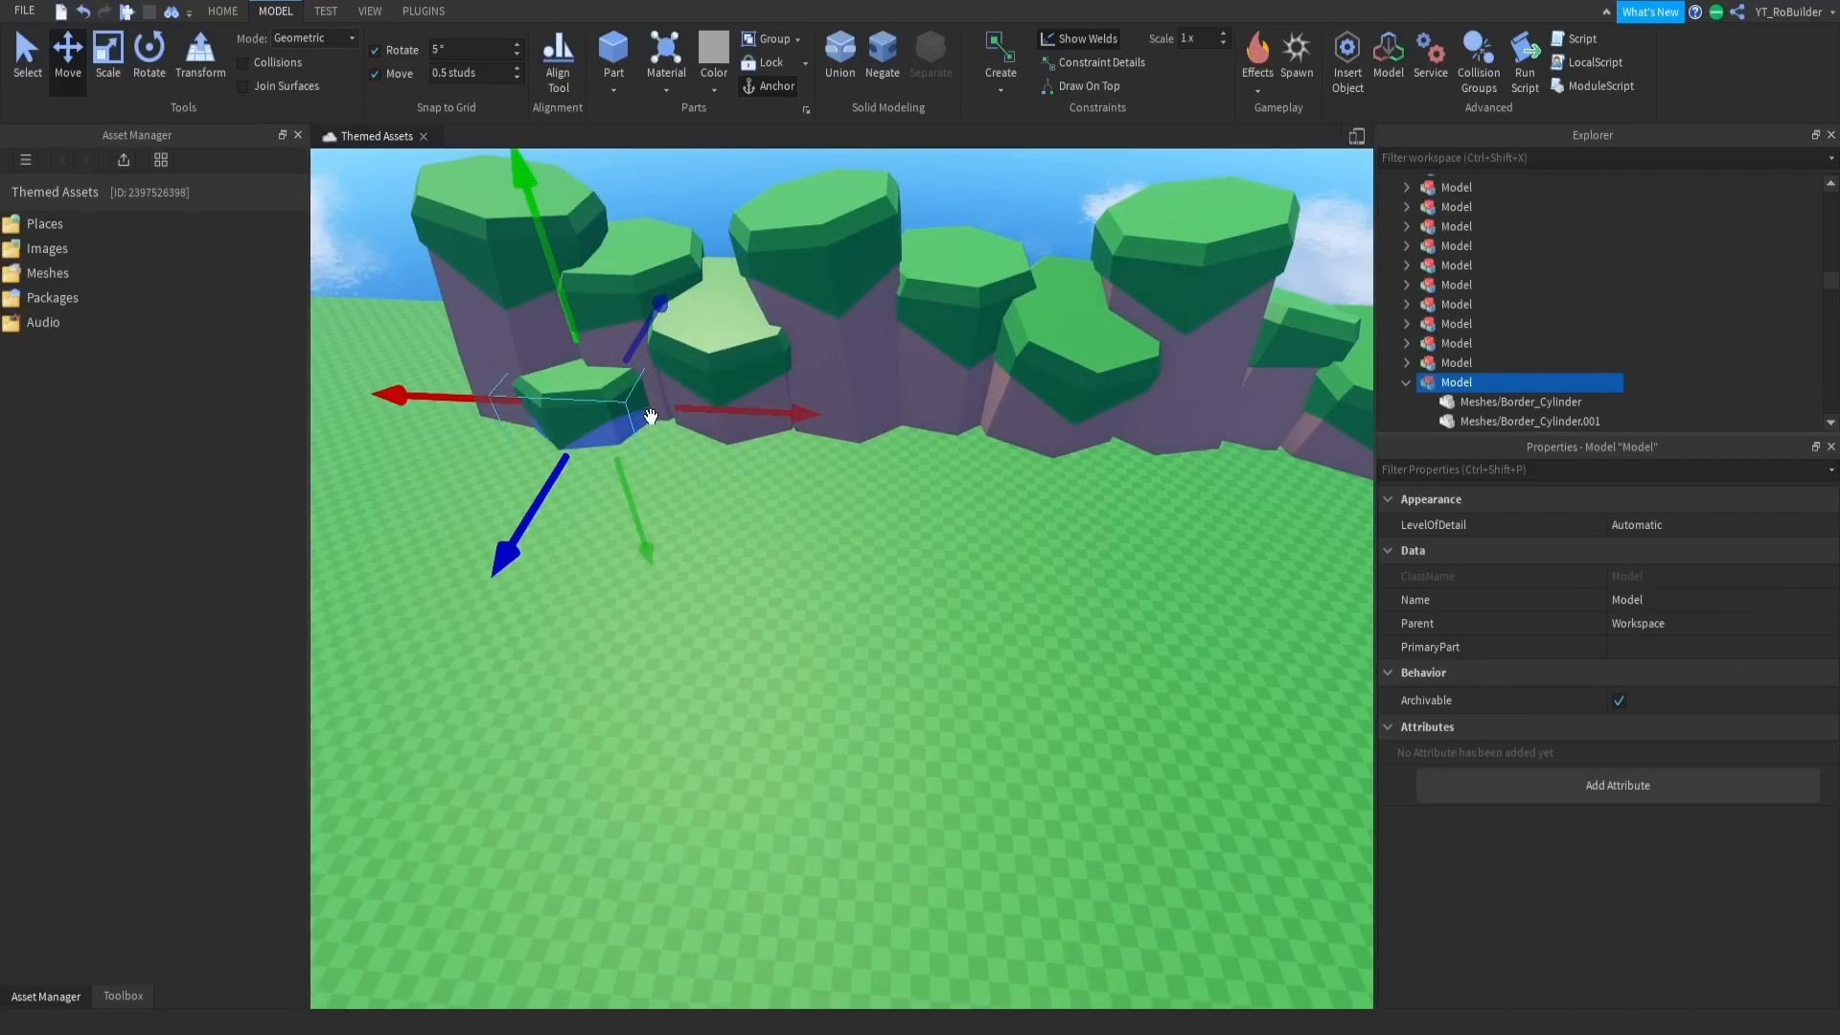
Duplicate the small recolored rock and place the copy in front of the second tall rock
key(ctrl+d)
drag(710, 411, 1014, 403)
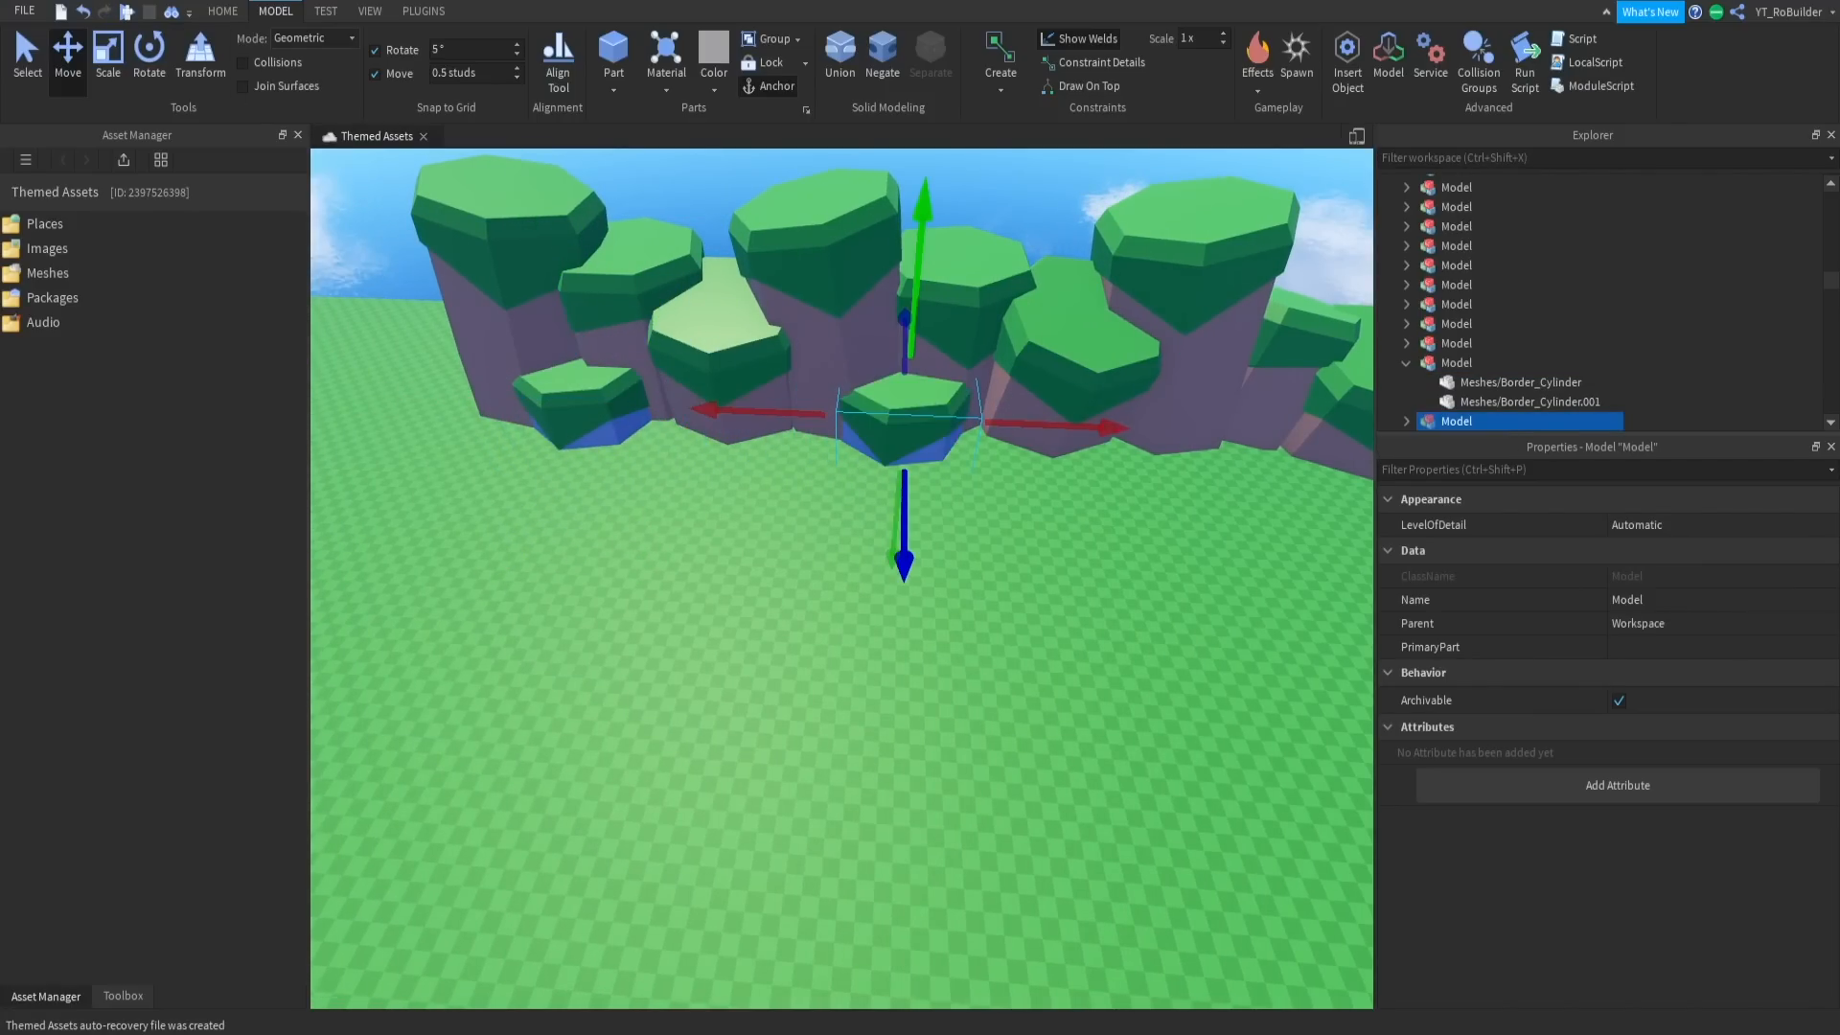
Rotate the copied small rock in front of the second tall rock and enlarge it
click(170, 48)
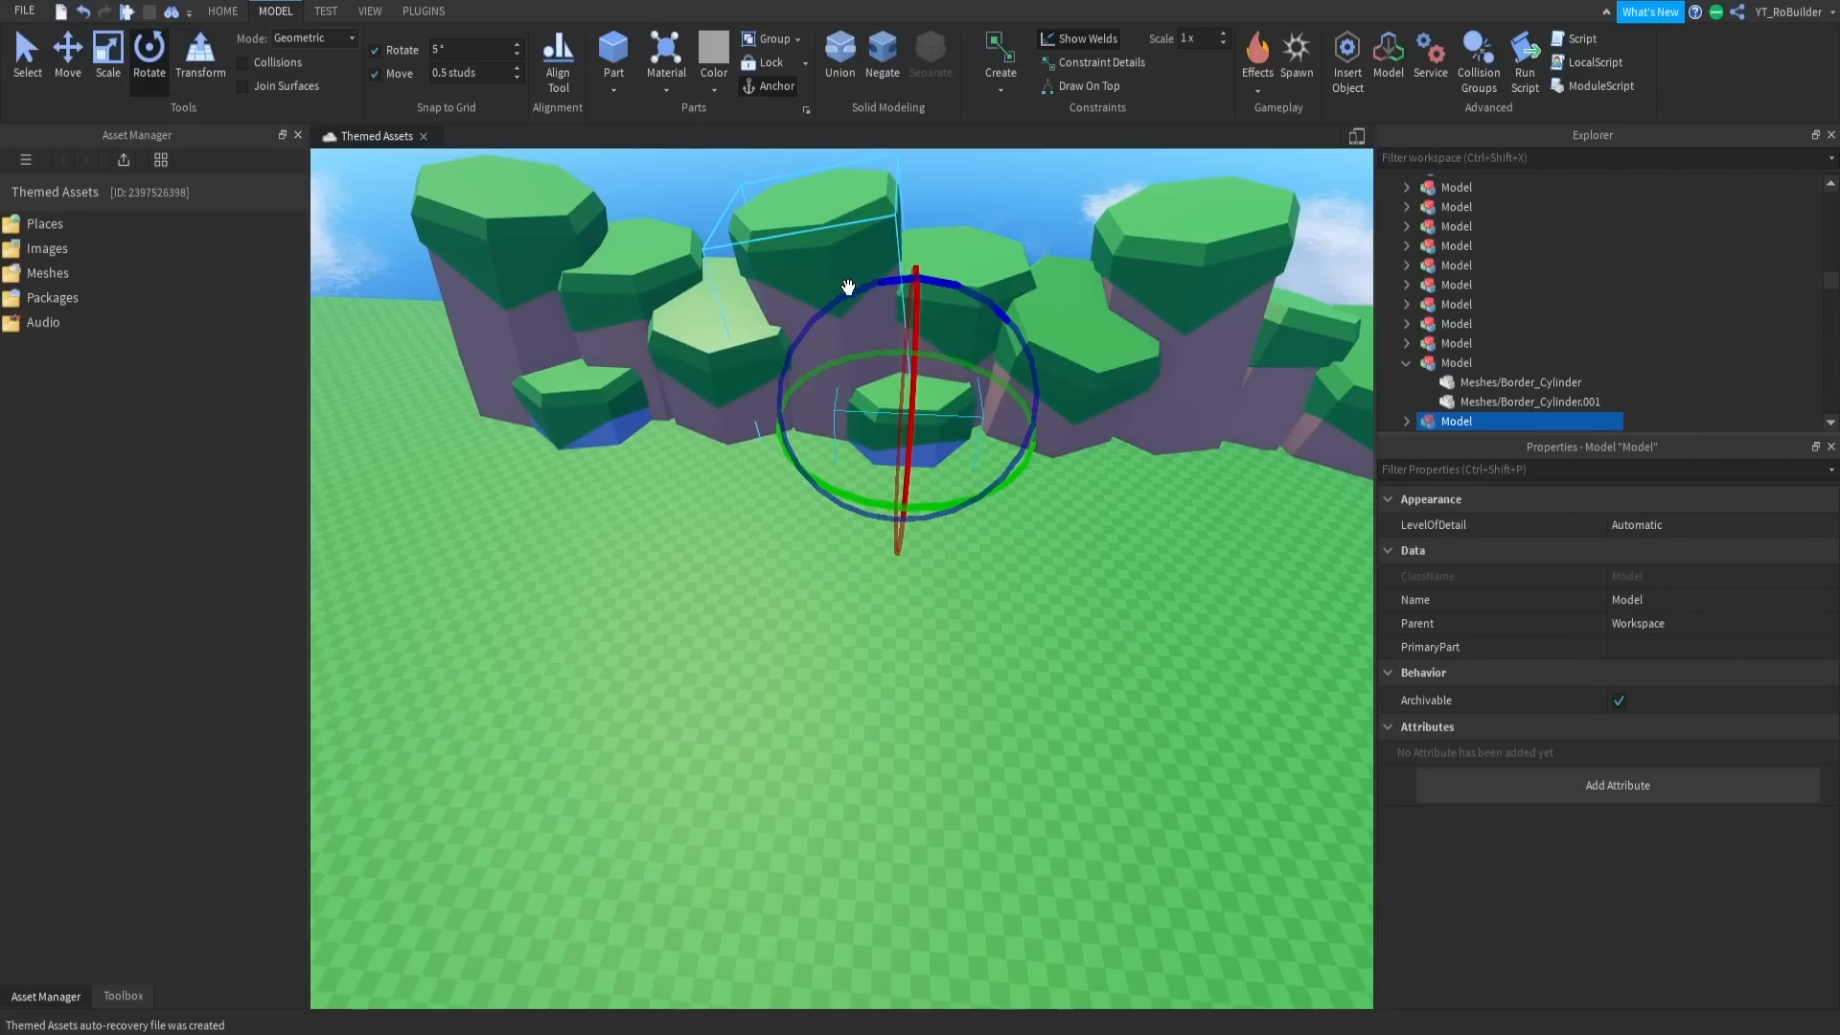
drag(901, 279, 940, 399)
right_drag(940, 398, 412, 146)
key(s)
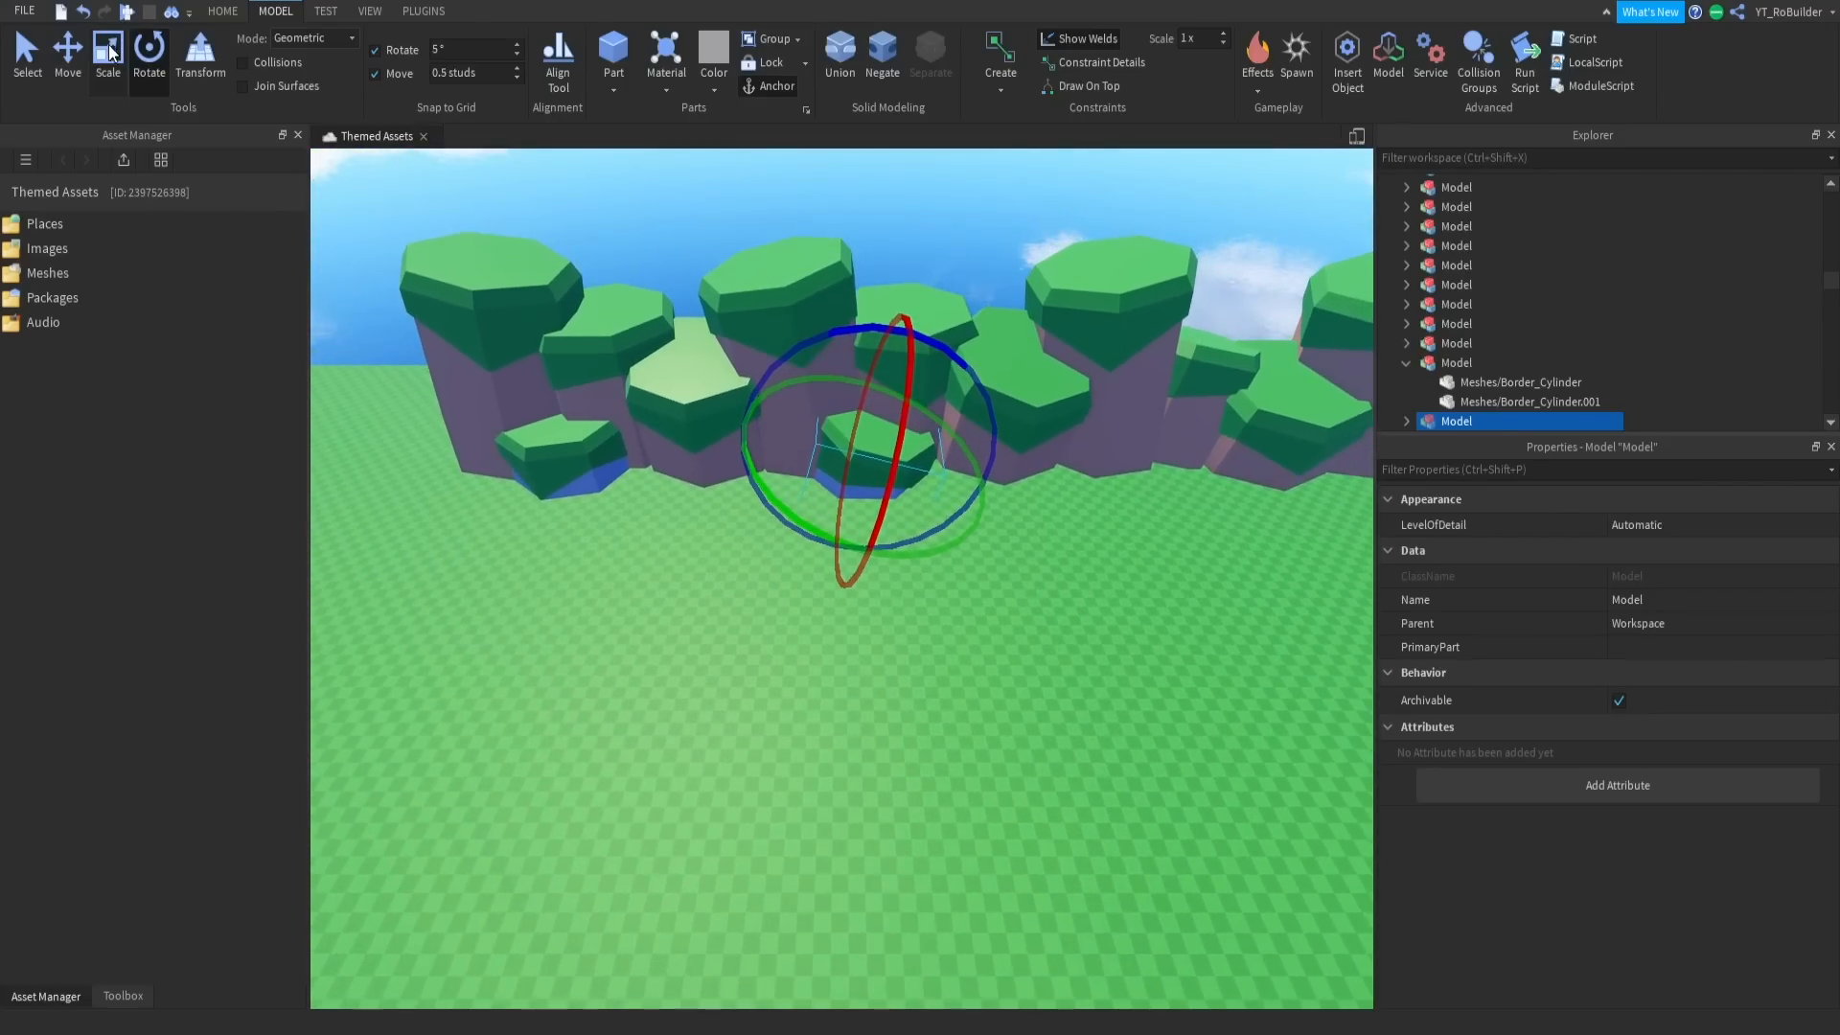
click(108, 57)
drag(878, 356, 885, 313)
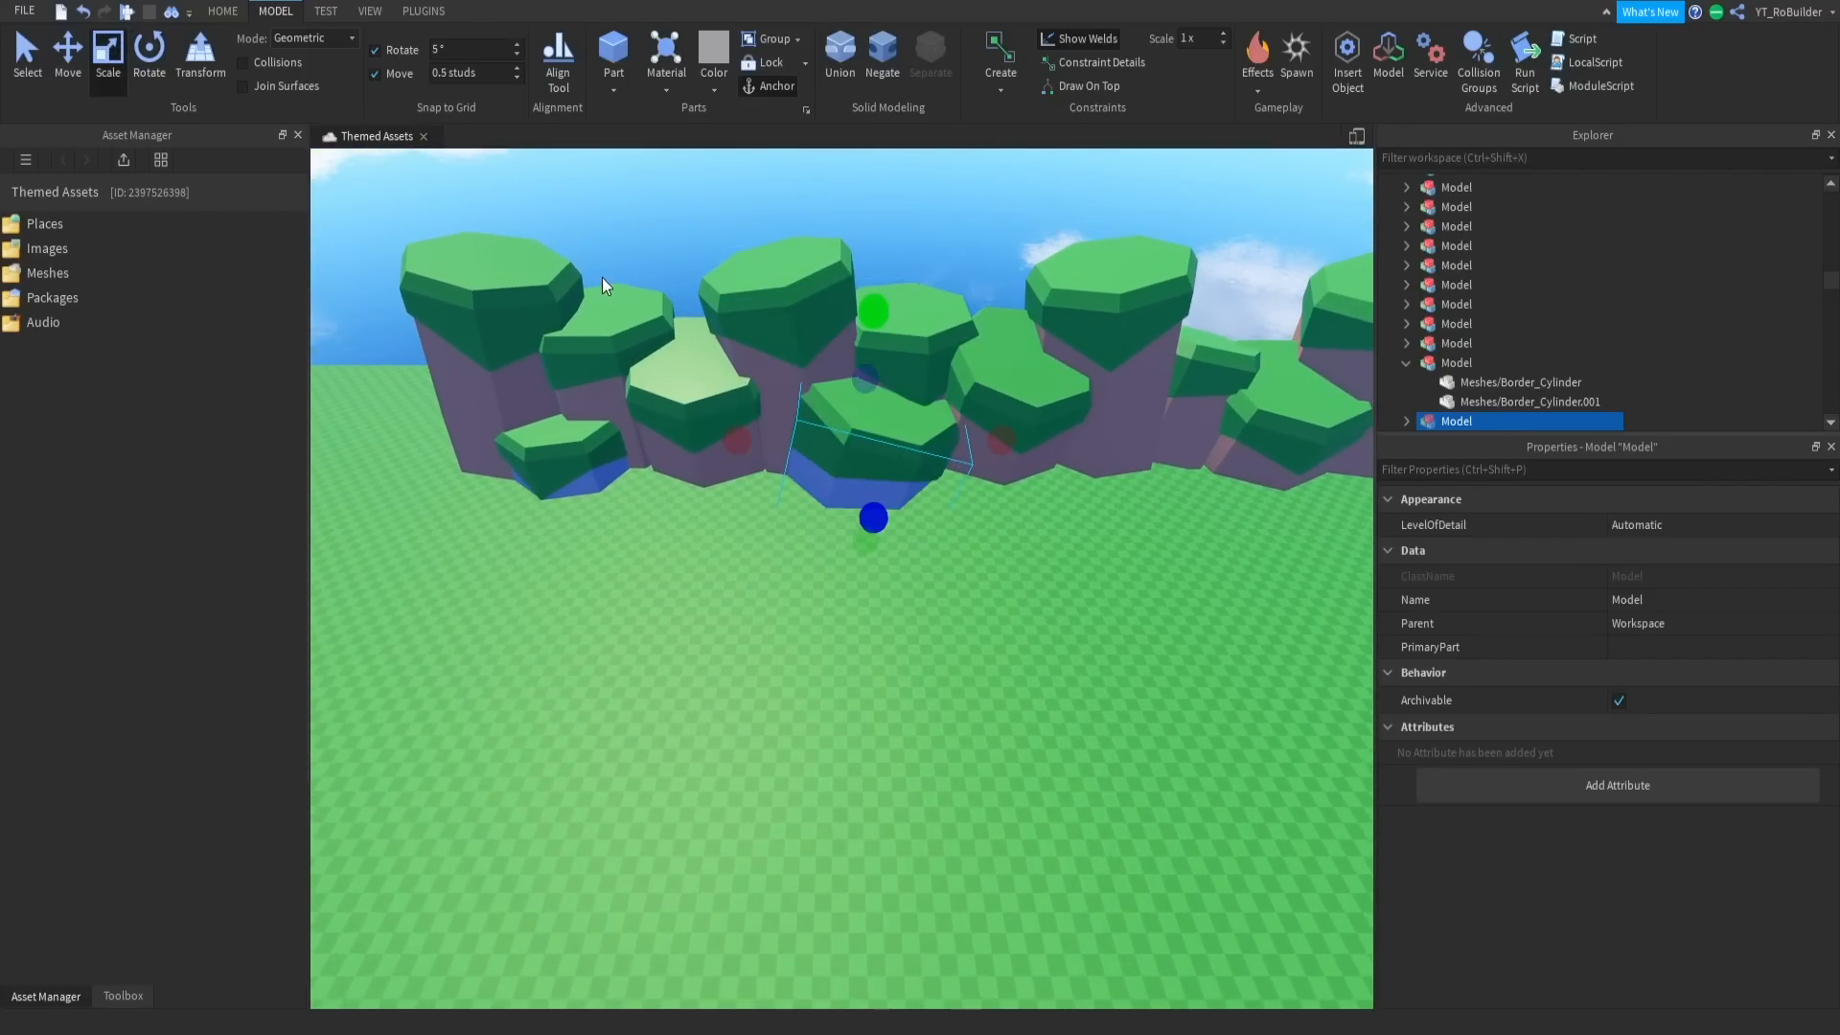
Move the enlarged rock along the foot of the row toward the first small rock and lower it slightly
click(70, 52)
drag(723, 437, 663, 410)
right_drag(668, 397, 727, 443)
click(688, 324)
key(w)
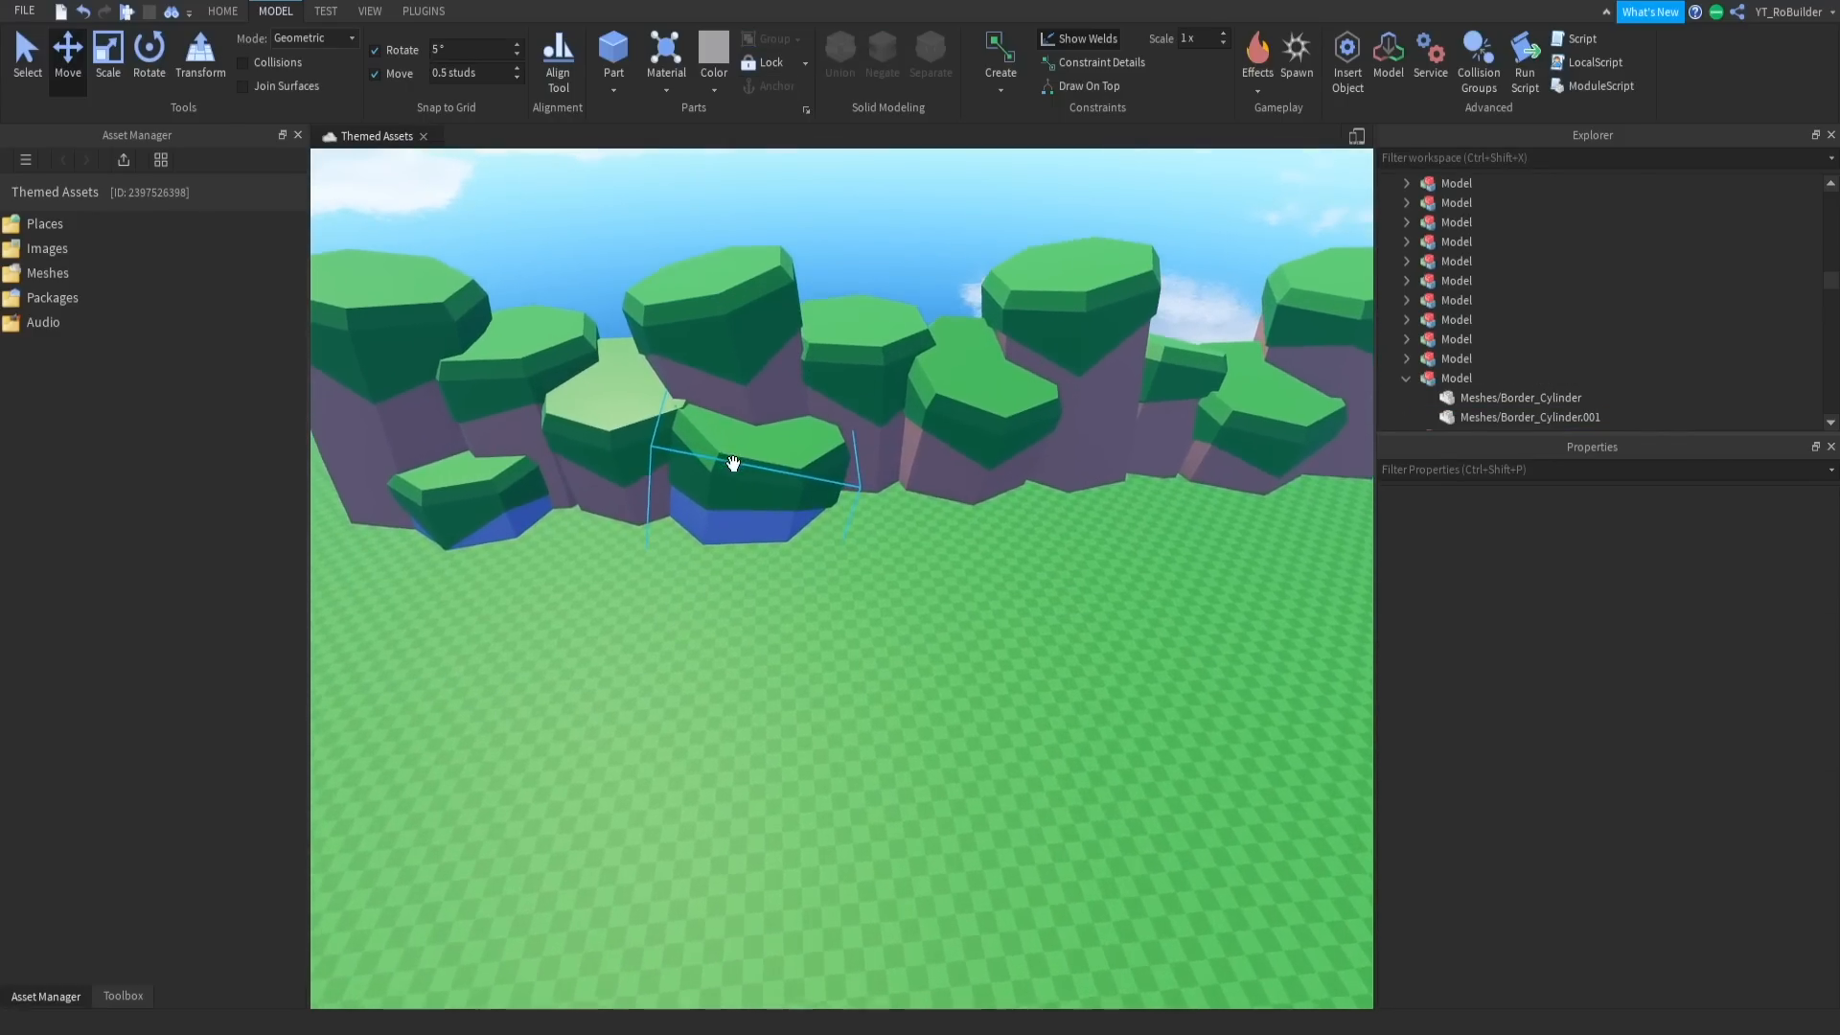
click(731, 464)
drag(624, 472, 587, 469)
drag(702, 320, 705, 332)
click(880, 261)
Duplicate both small recolored rocks together and move the copies along the row, in front of the next rocks
right_drag(880, 260, 827, 376)
scroll(827, 376, up, 3)
scroll(827, 376, down, 5)
scroll(827, 376, down, 4)
scroll(827, 377, down, 1)
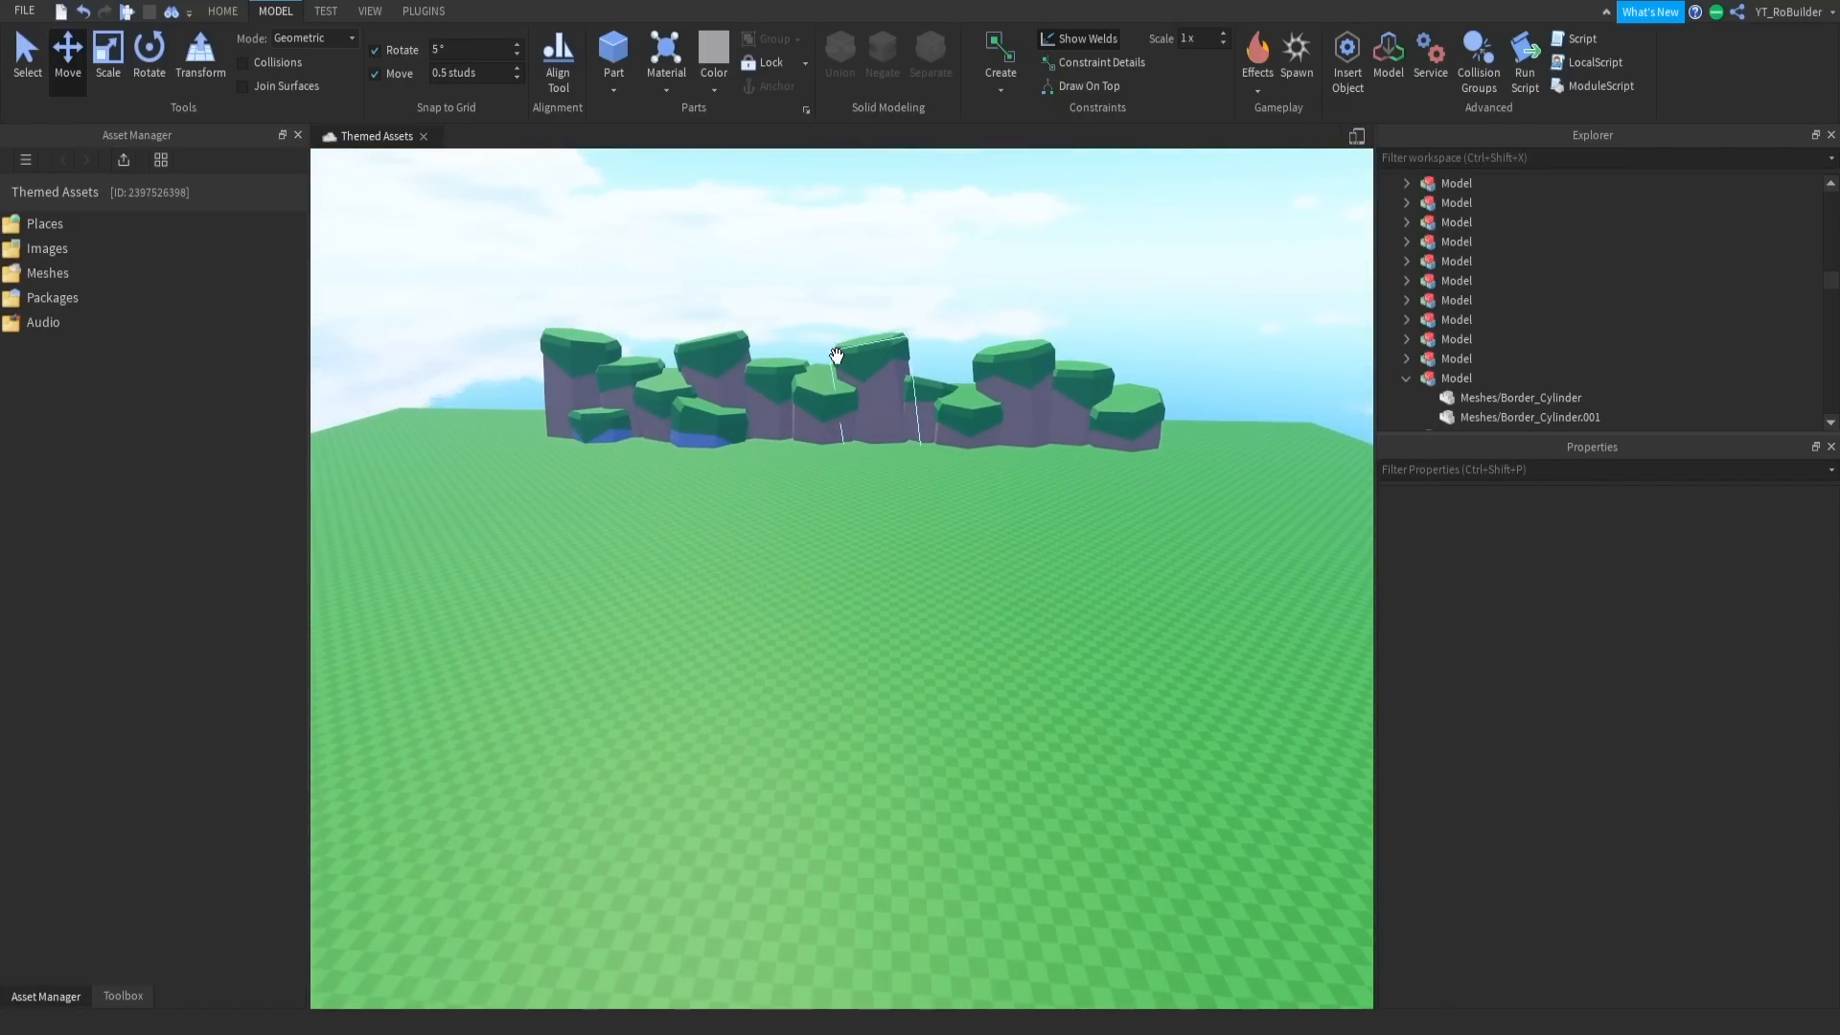
click(683, 412)
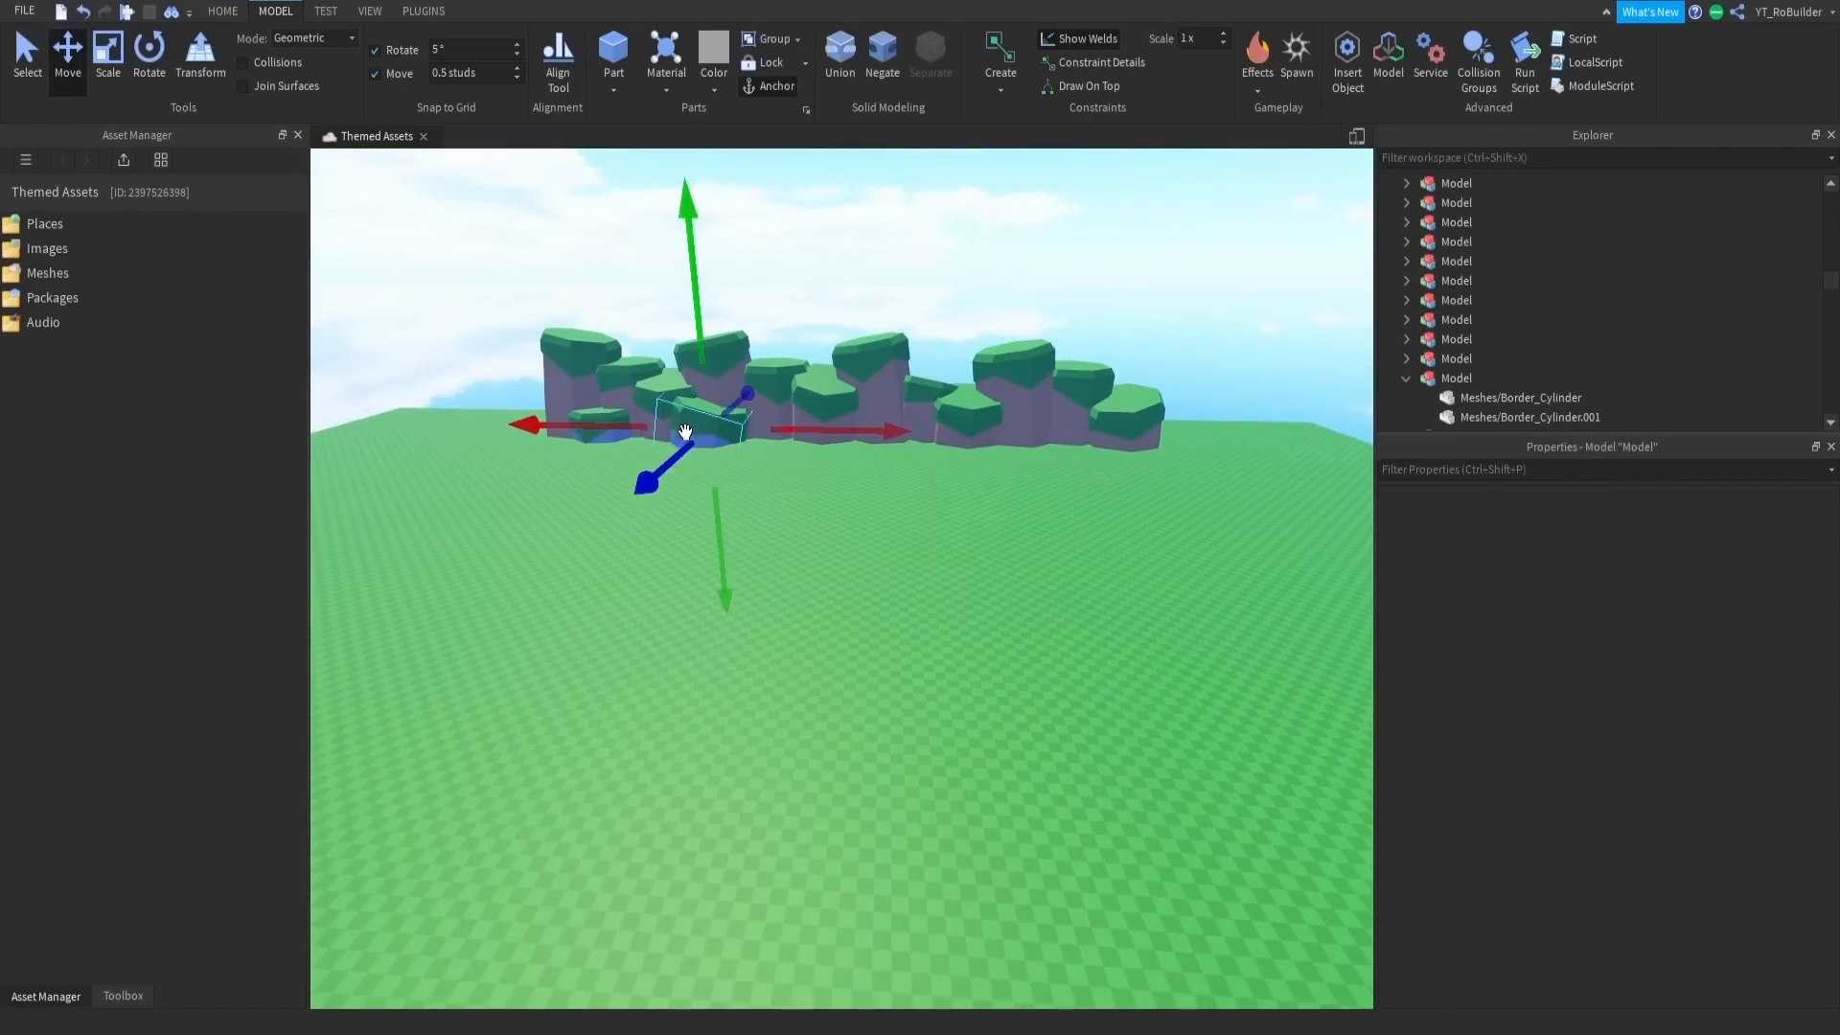
ctrl+click(594, 428)
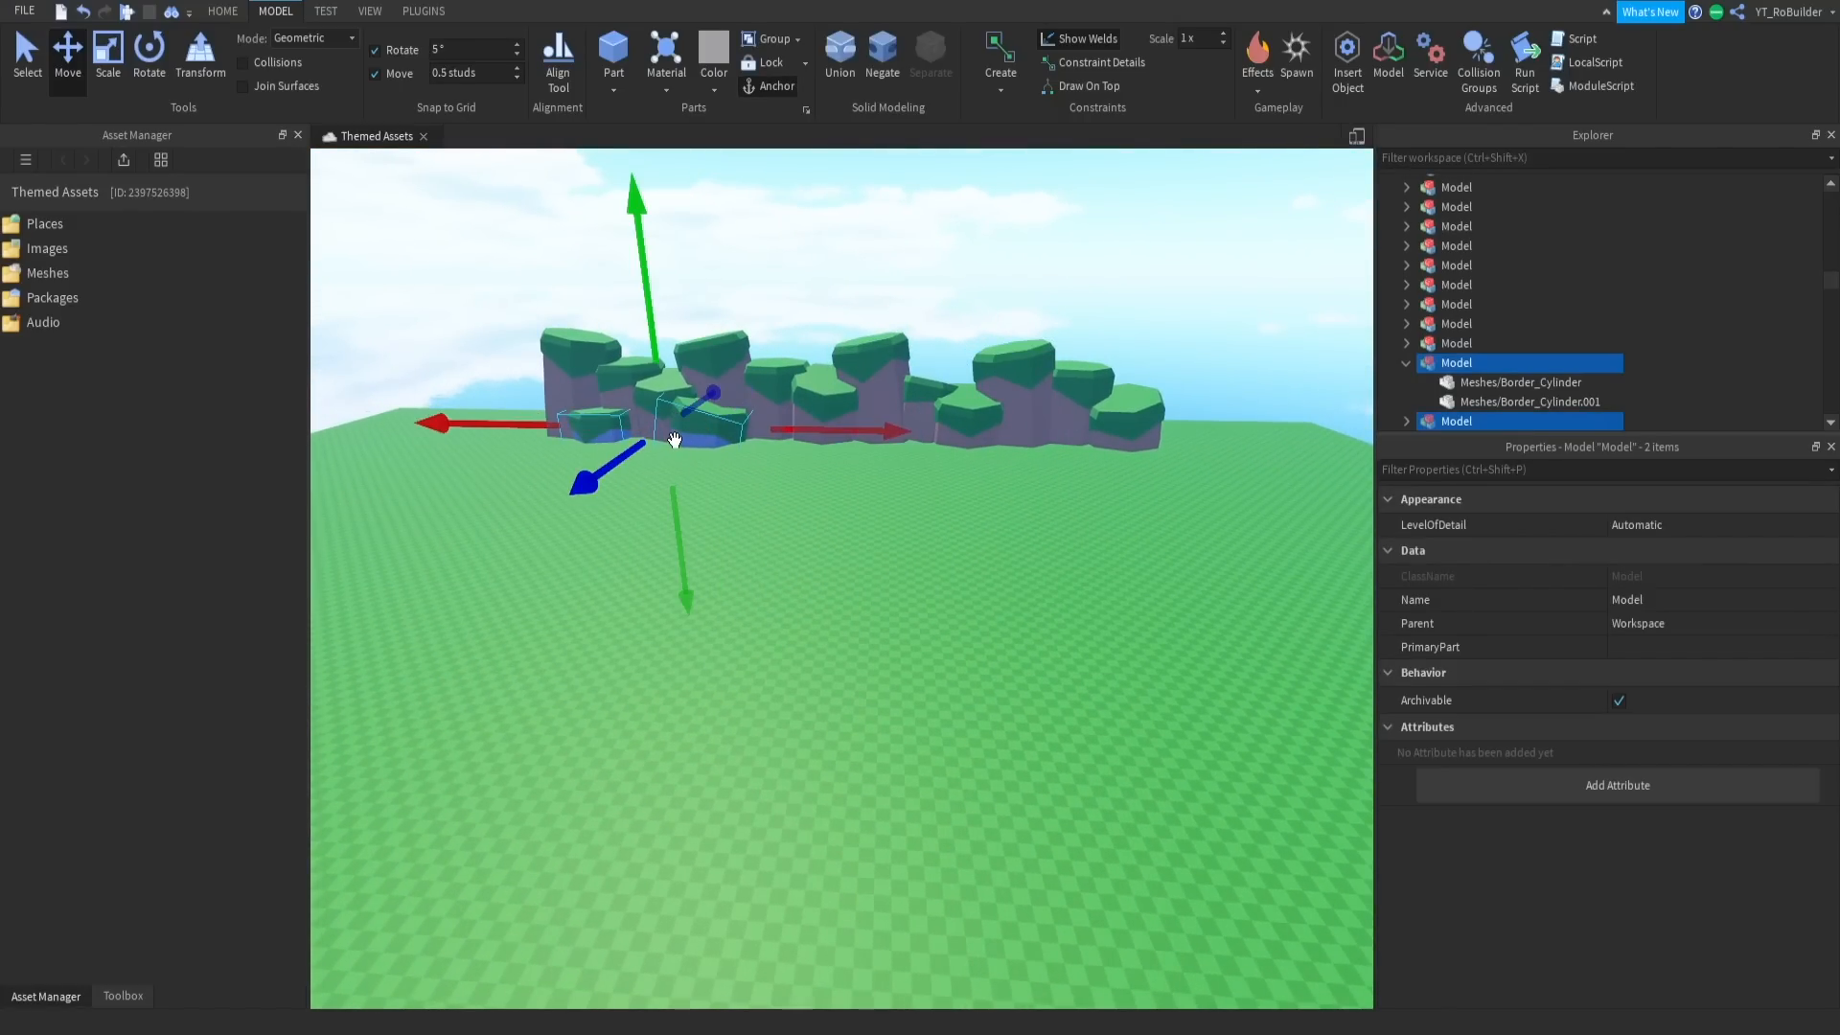
key(ctrl+d)
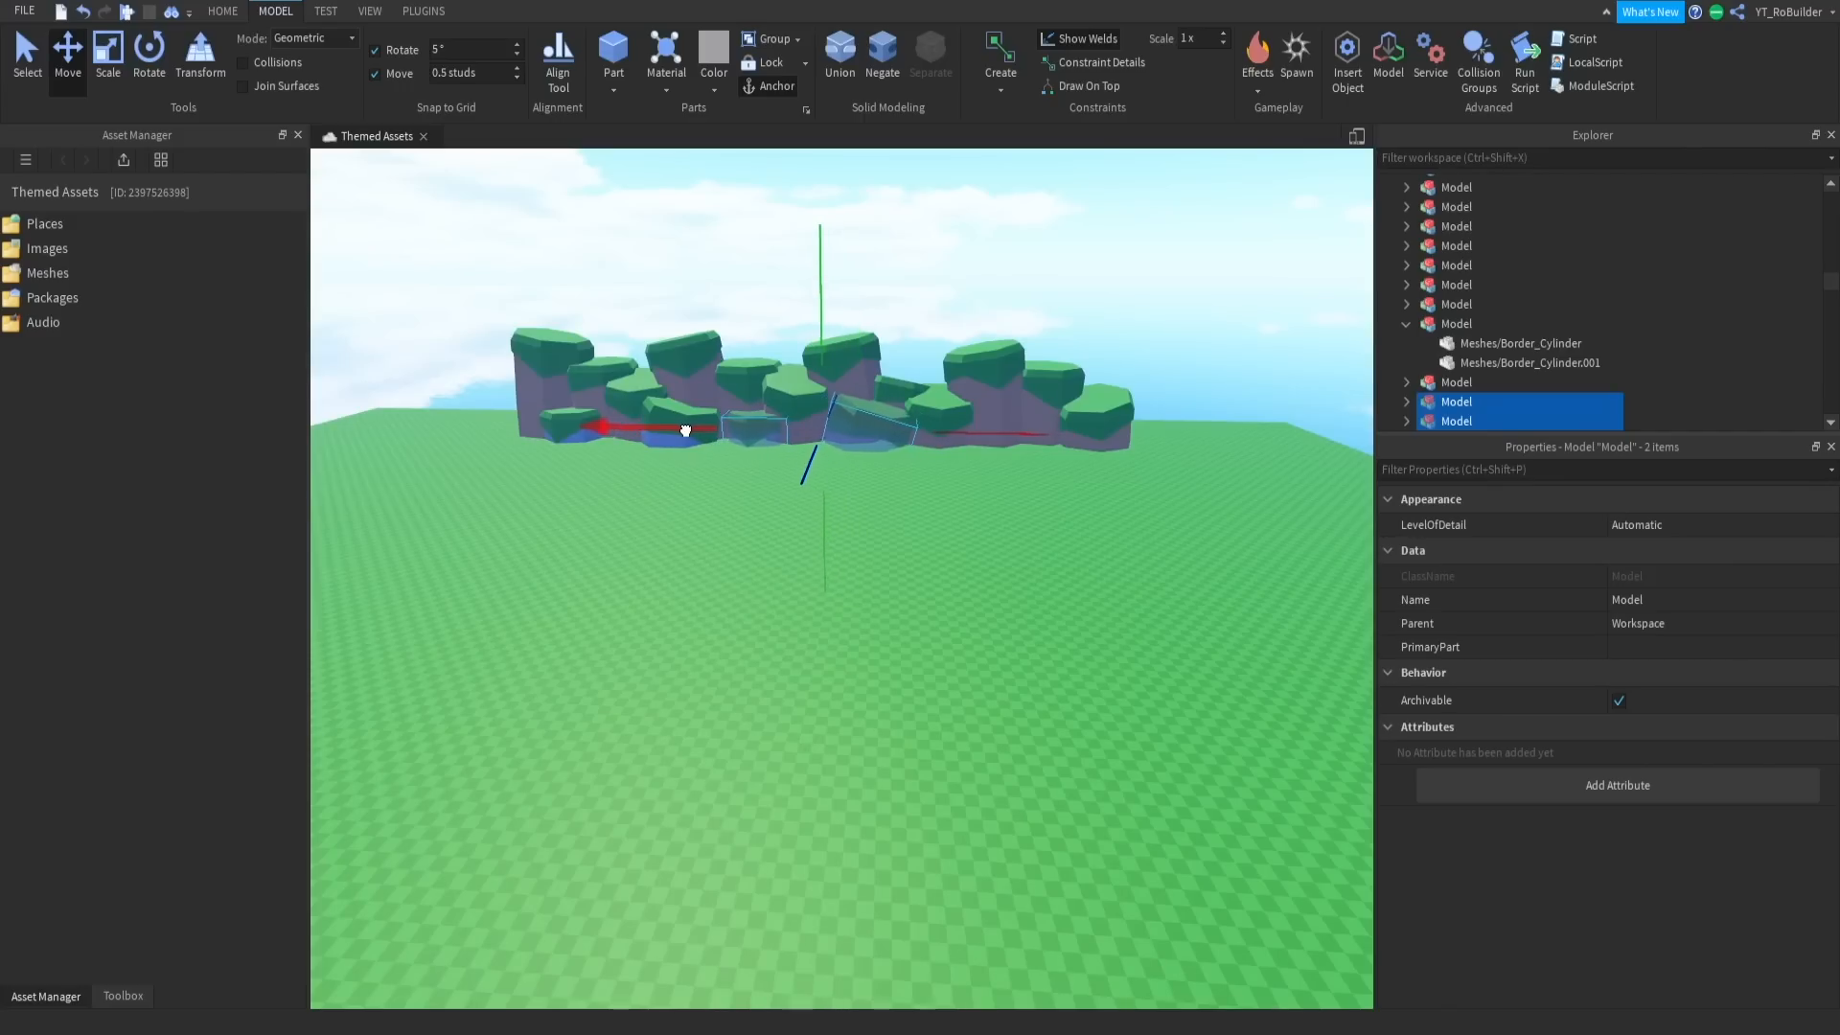
drag(666, 430, 670, 428)
Lower the smaller of the two copies so it sits deeper in the ground
right_drag(670, 428, 703, 403)
key(w)
key(a)
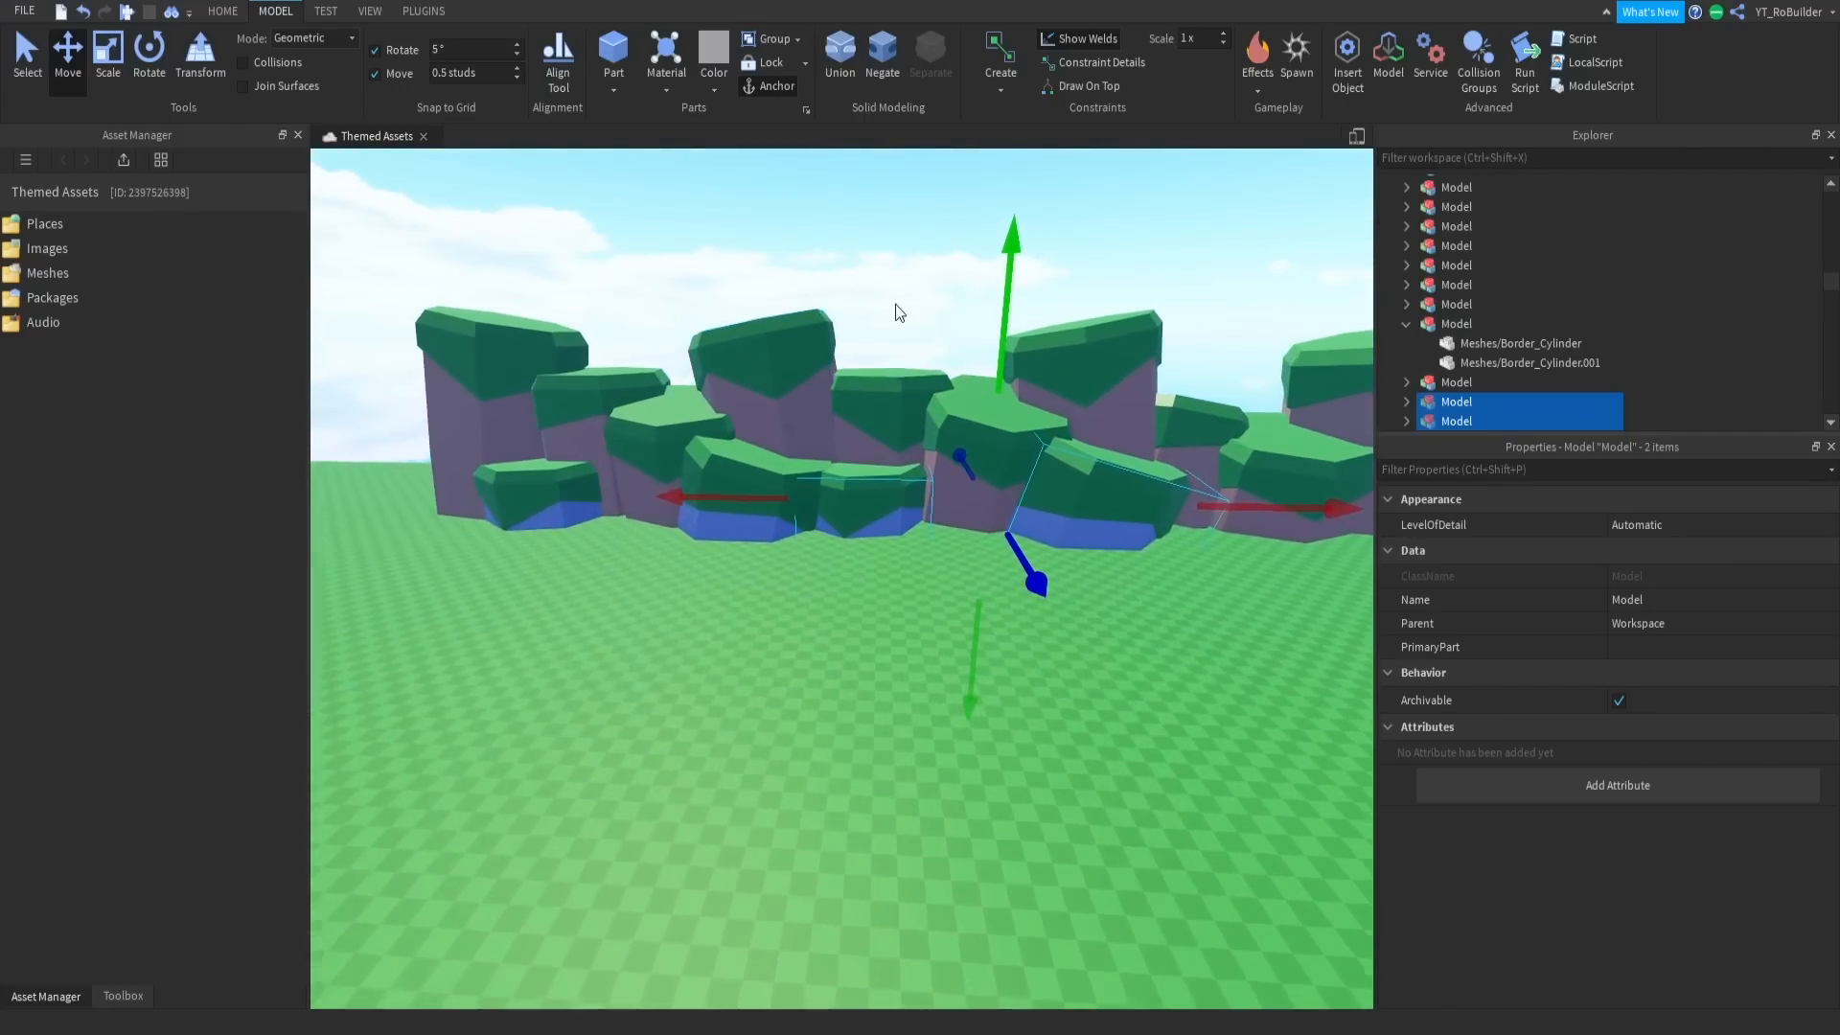
click(903, 307)
click(862, 491)
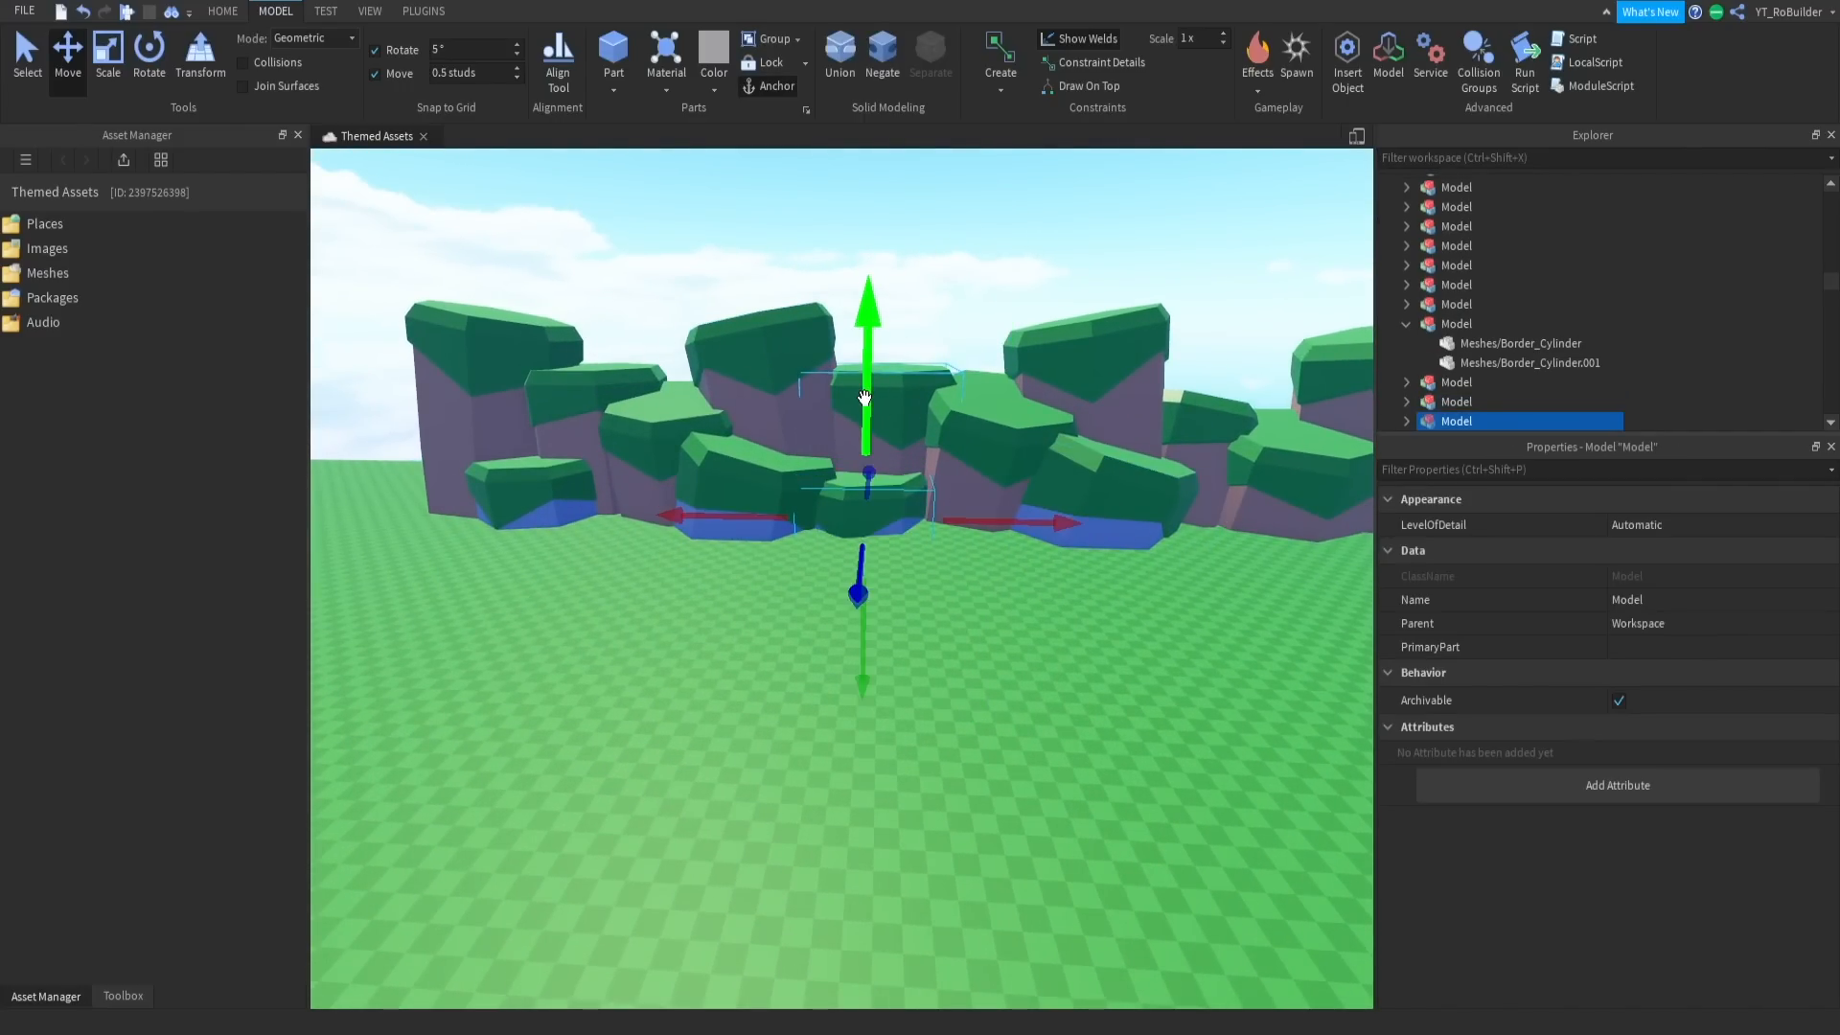
click(927, 364)
Rotate the larger copy in front of the third tall rock to a different orientation from the rock it was copied from
right_drag(926, 439, 920, 432)
key(w)
key(s)
click(853, 527)
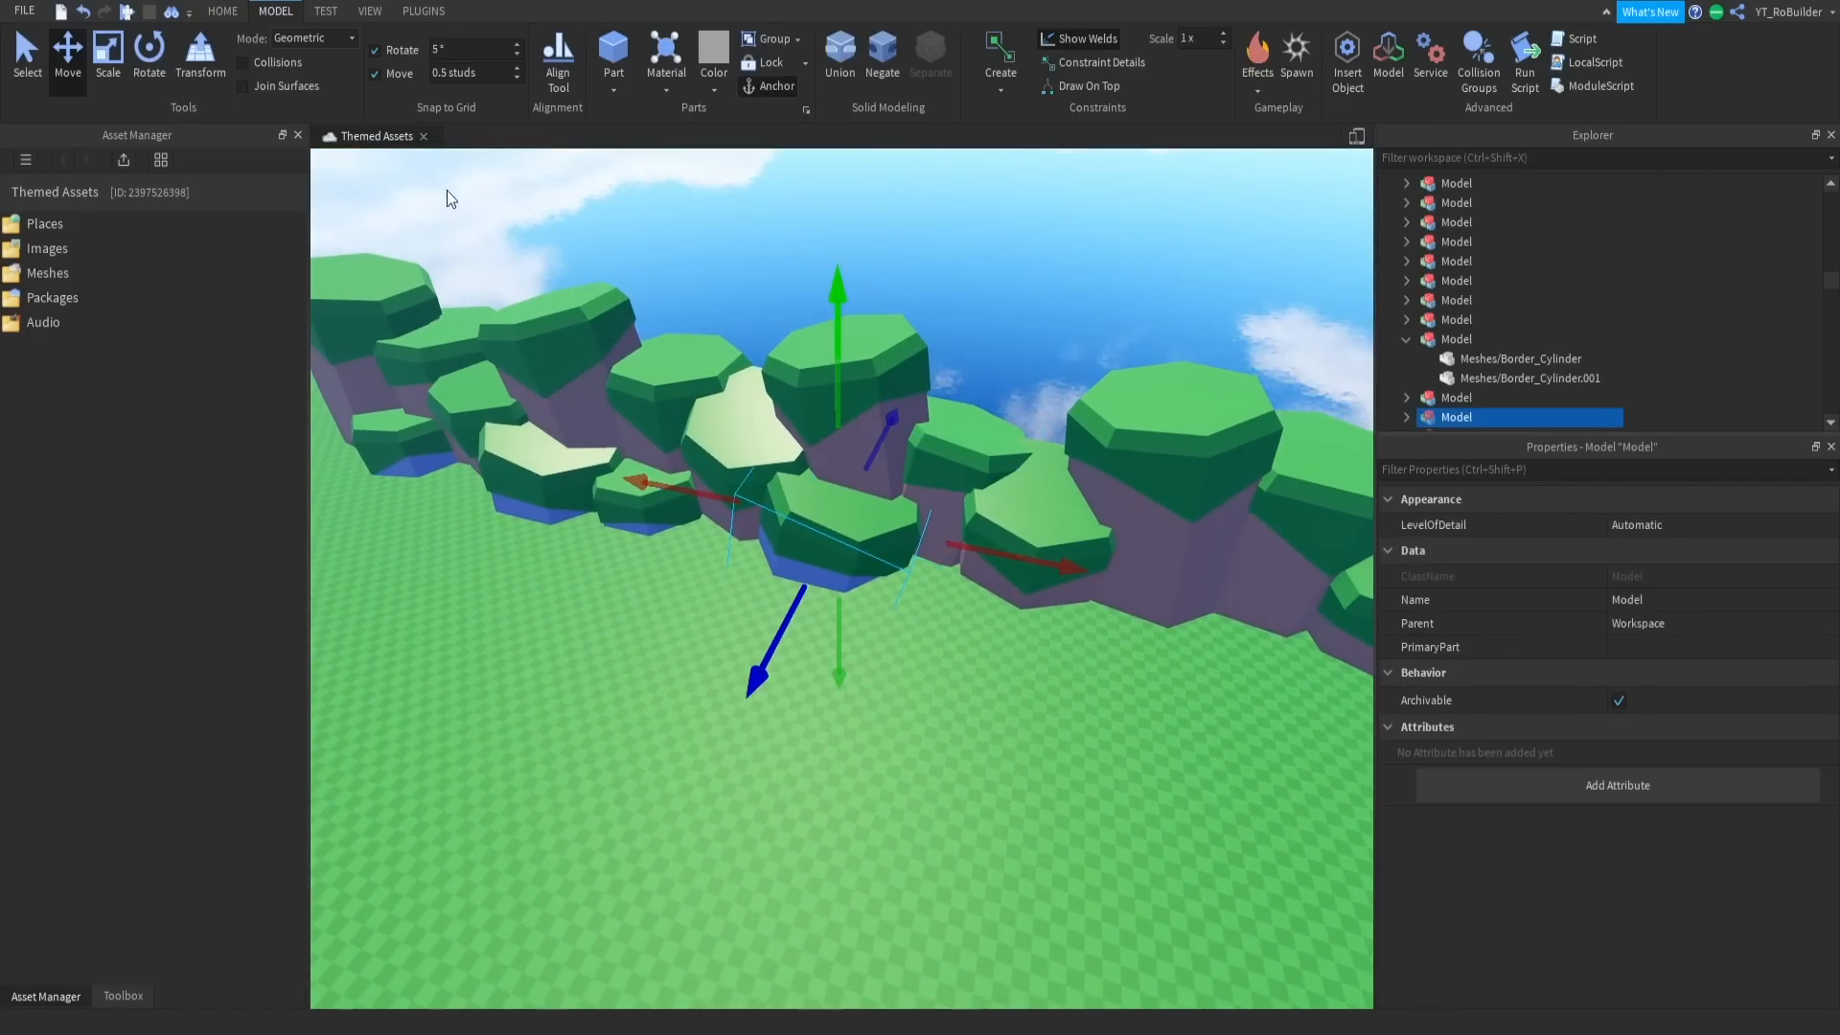
click(148, 46)
drag(910, 434, 864, 410)
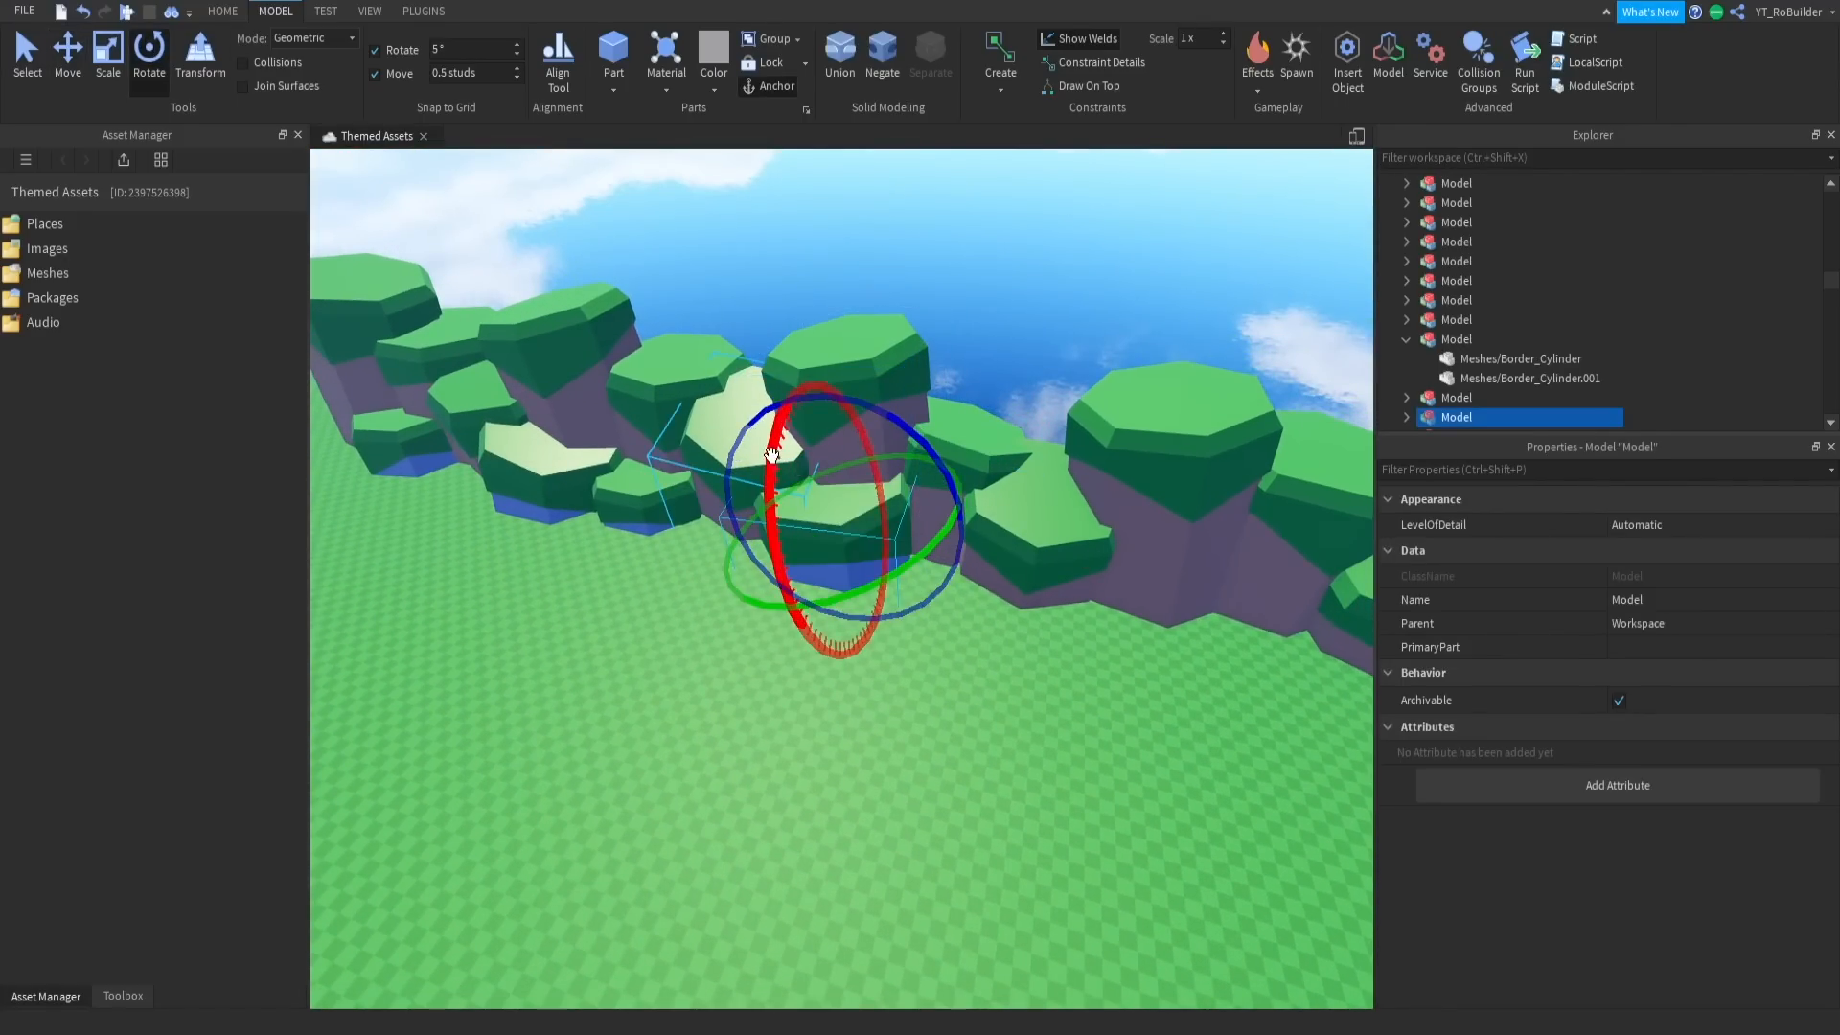
click(675, 291)
key(w)
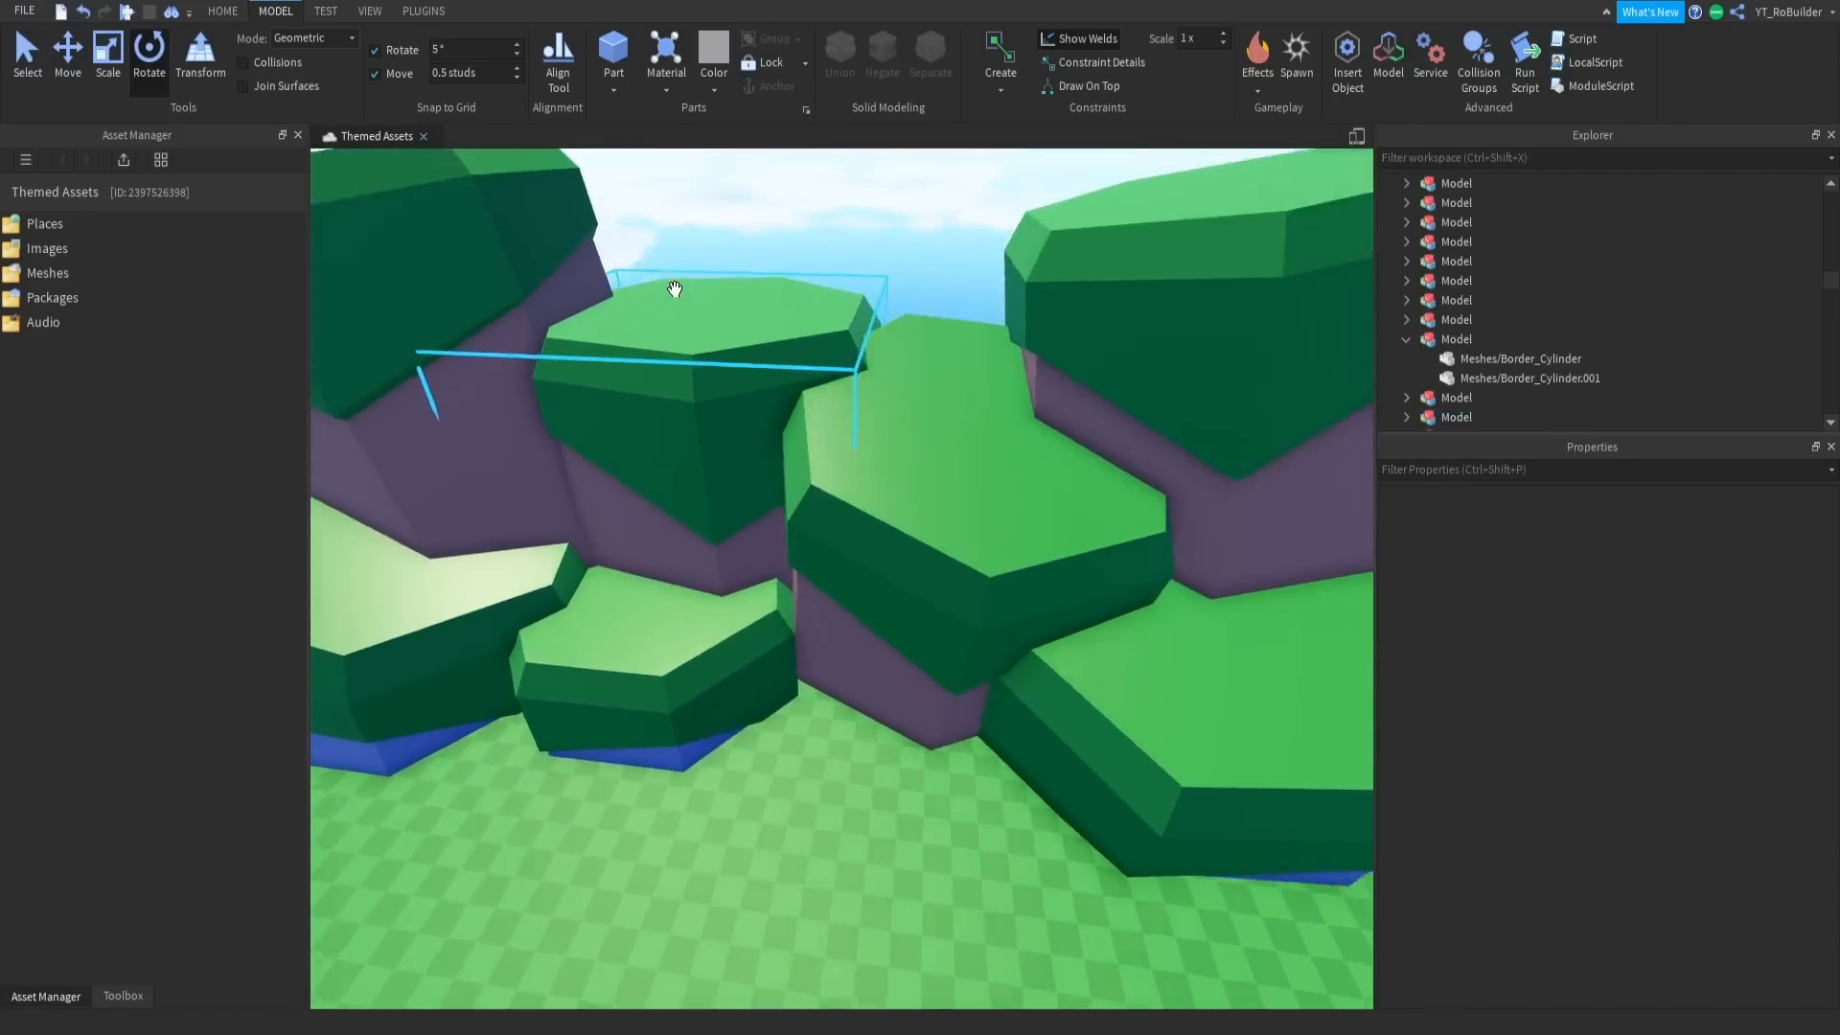
scroll(675, 290, down, 5)
click(792, 479)
key(ctrl+r)
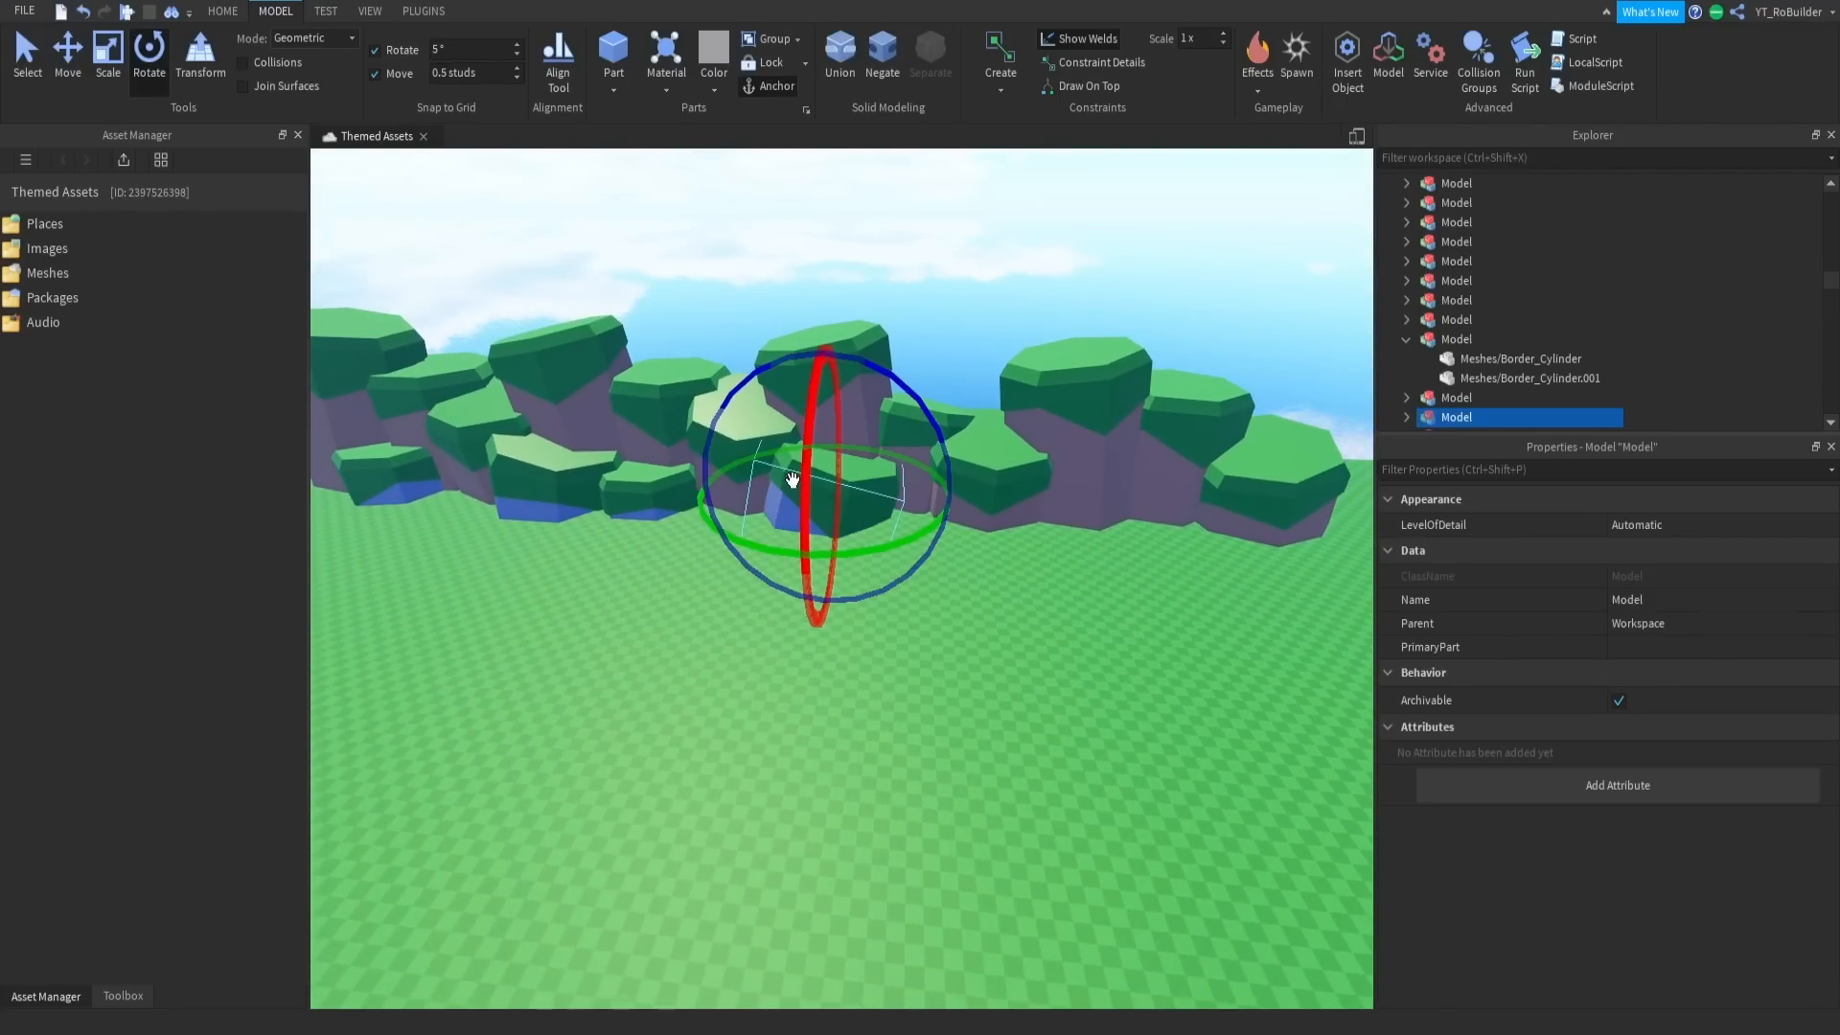
click(925, 337)
Delete the surplus rocks beyond the third tall rock so the row ends there
key(s)
key(a)
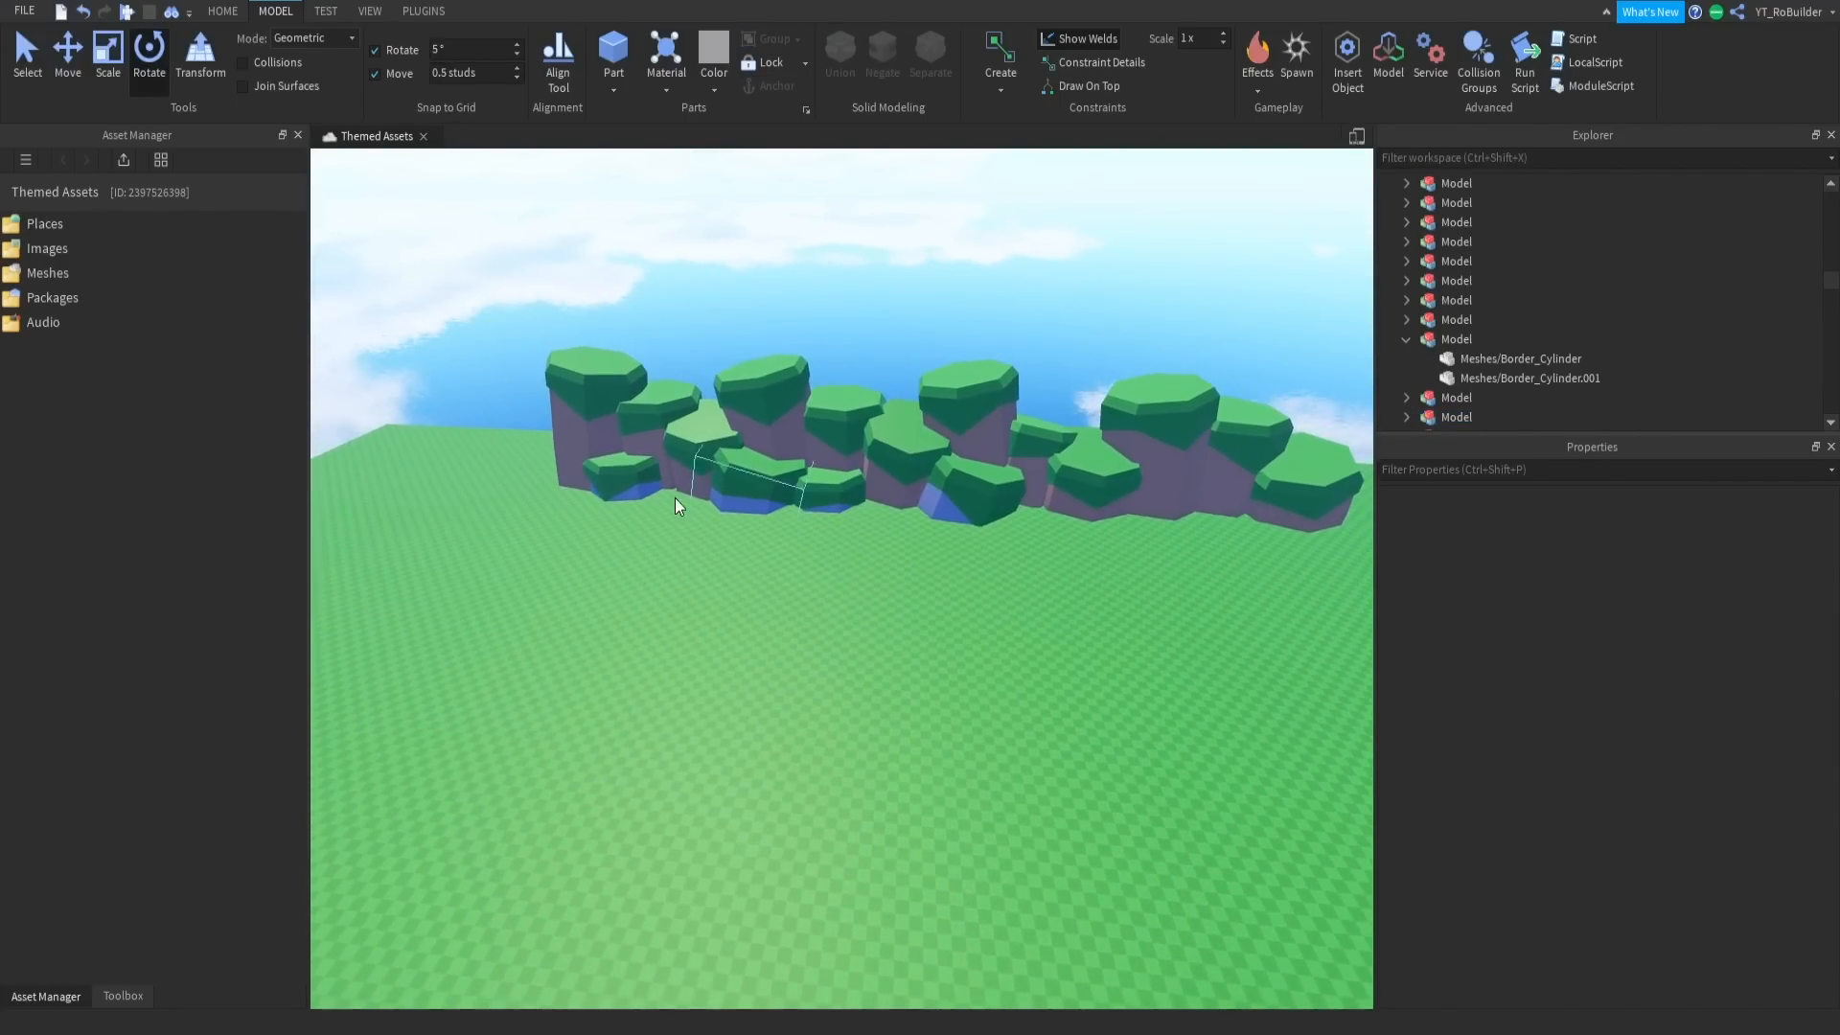
key(d)
mouse_move(951, 423)
mouse_down()
mouse_move(1107, 443)
mouse_move(1256, 589)
mouse_up()
key(Delete)
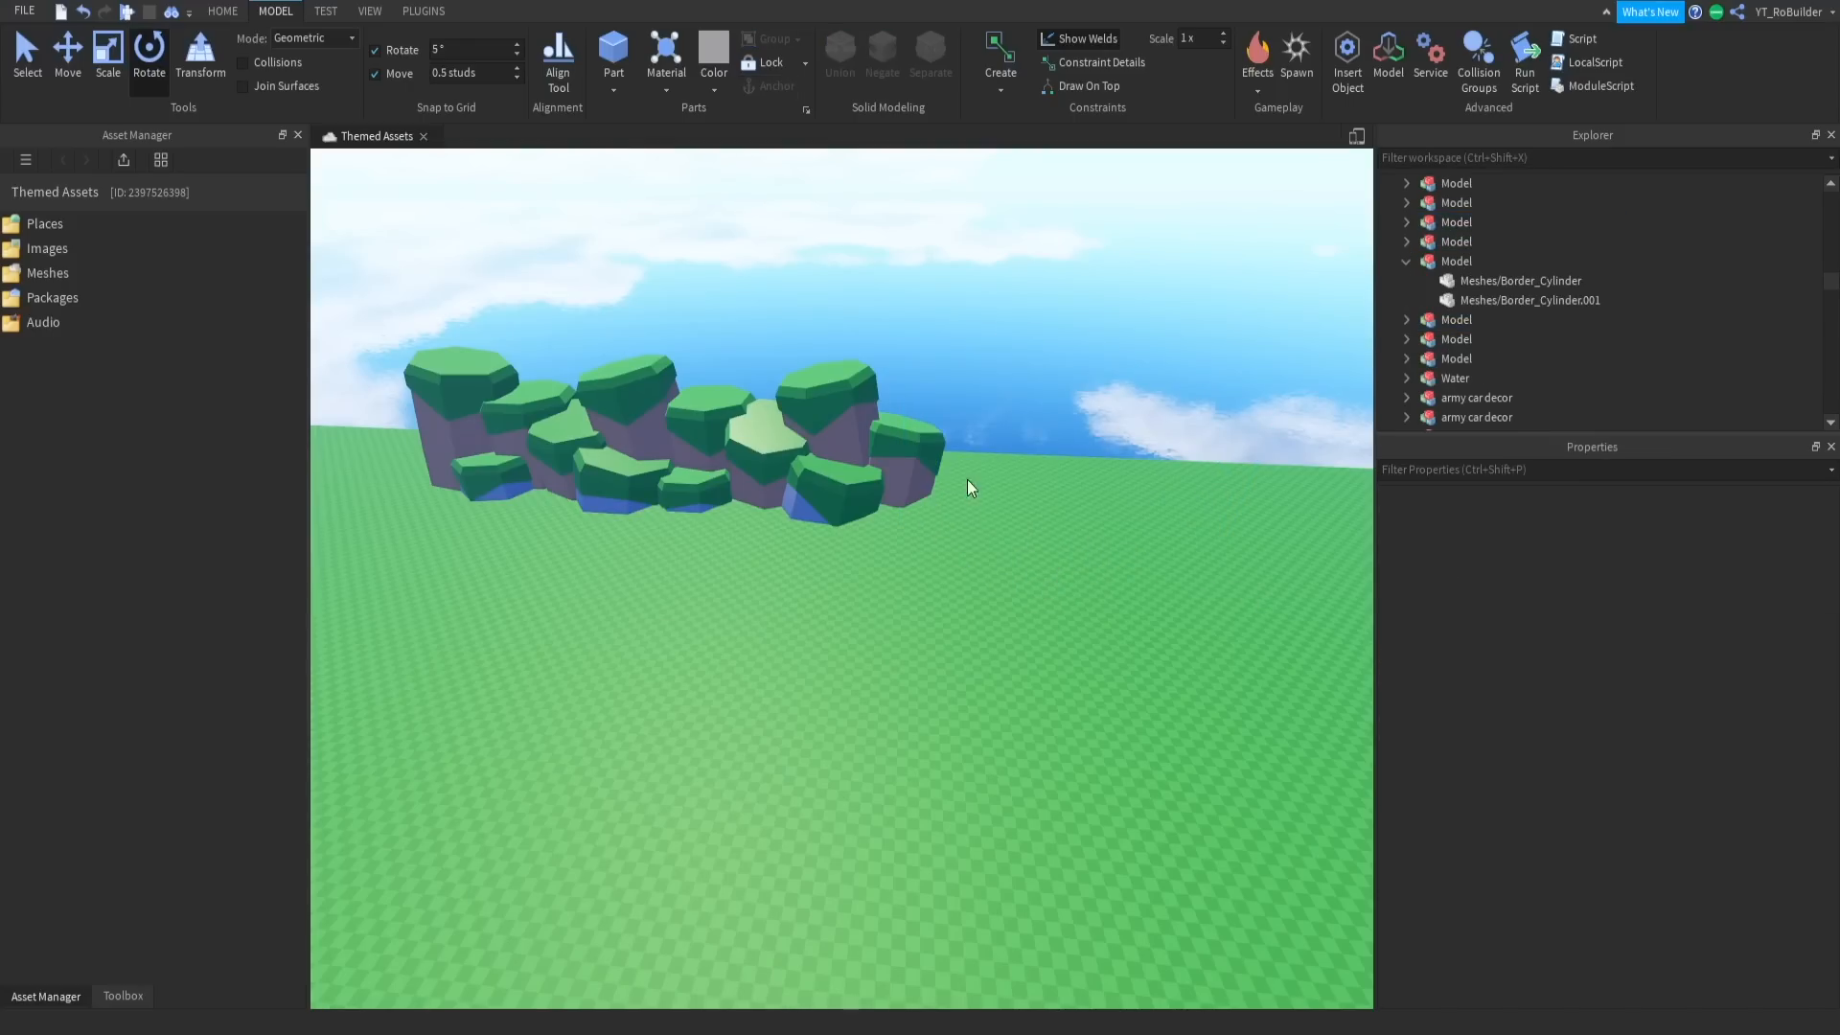
key(ctrl+z)
key(w)
key(Delete)
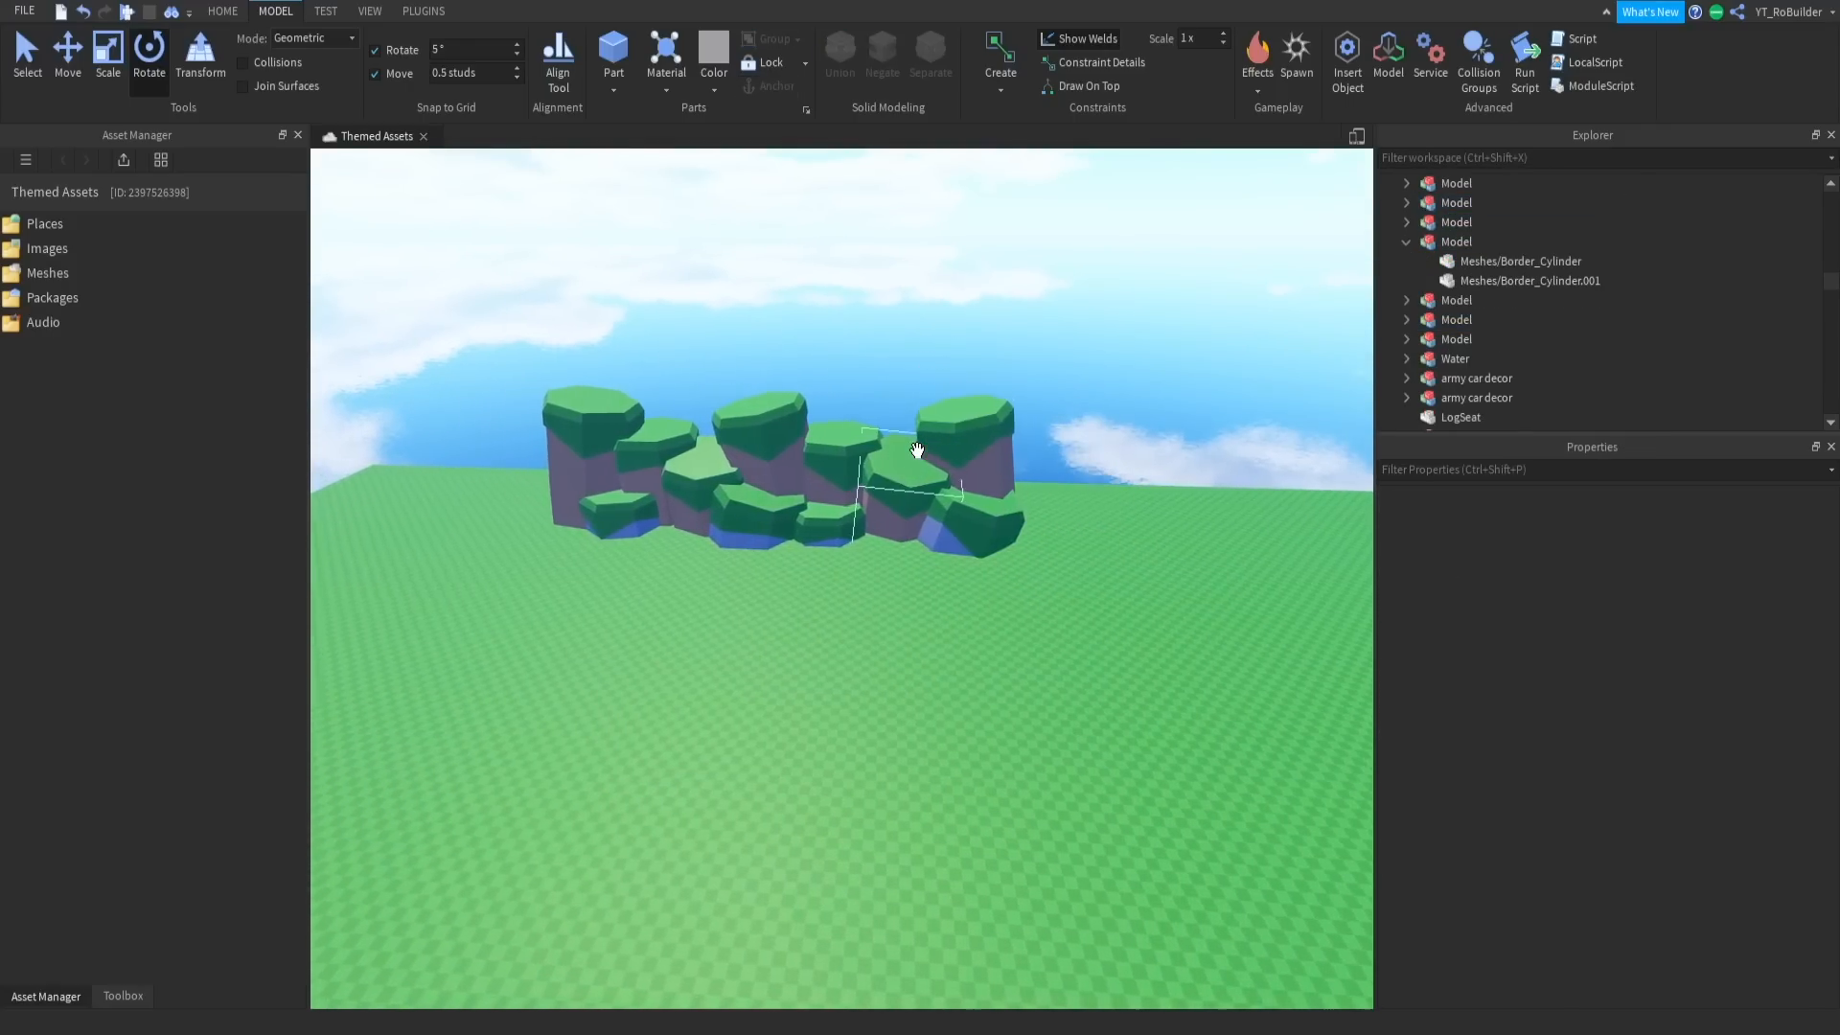
Examine the shortened rock row as a whole from a distance
right_drag(941, 518, 859, 497)
key(a)
scroll(859, 497, down, 5)
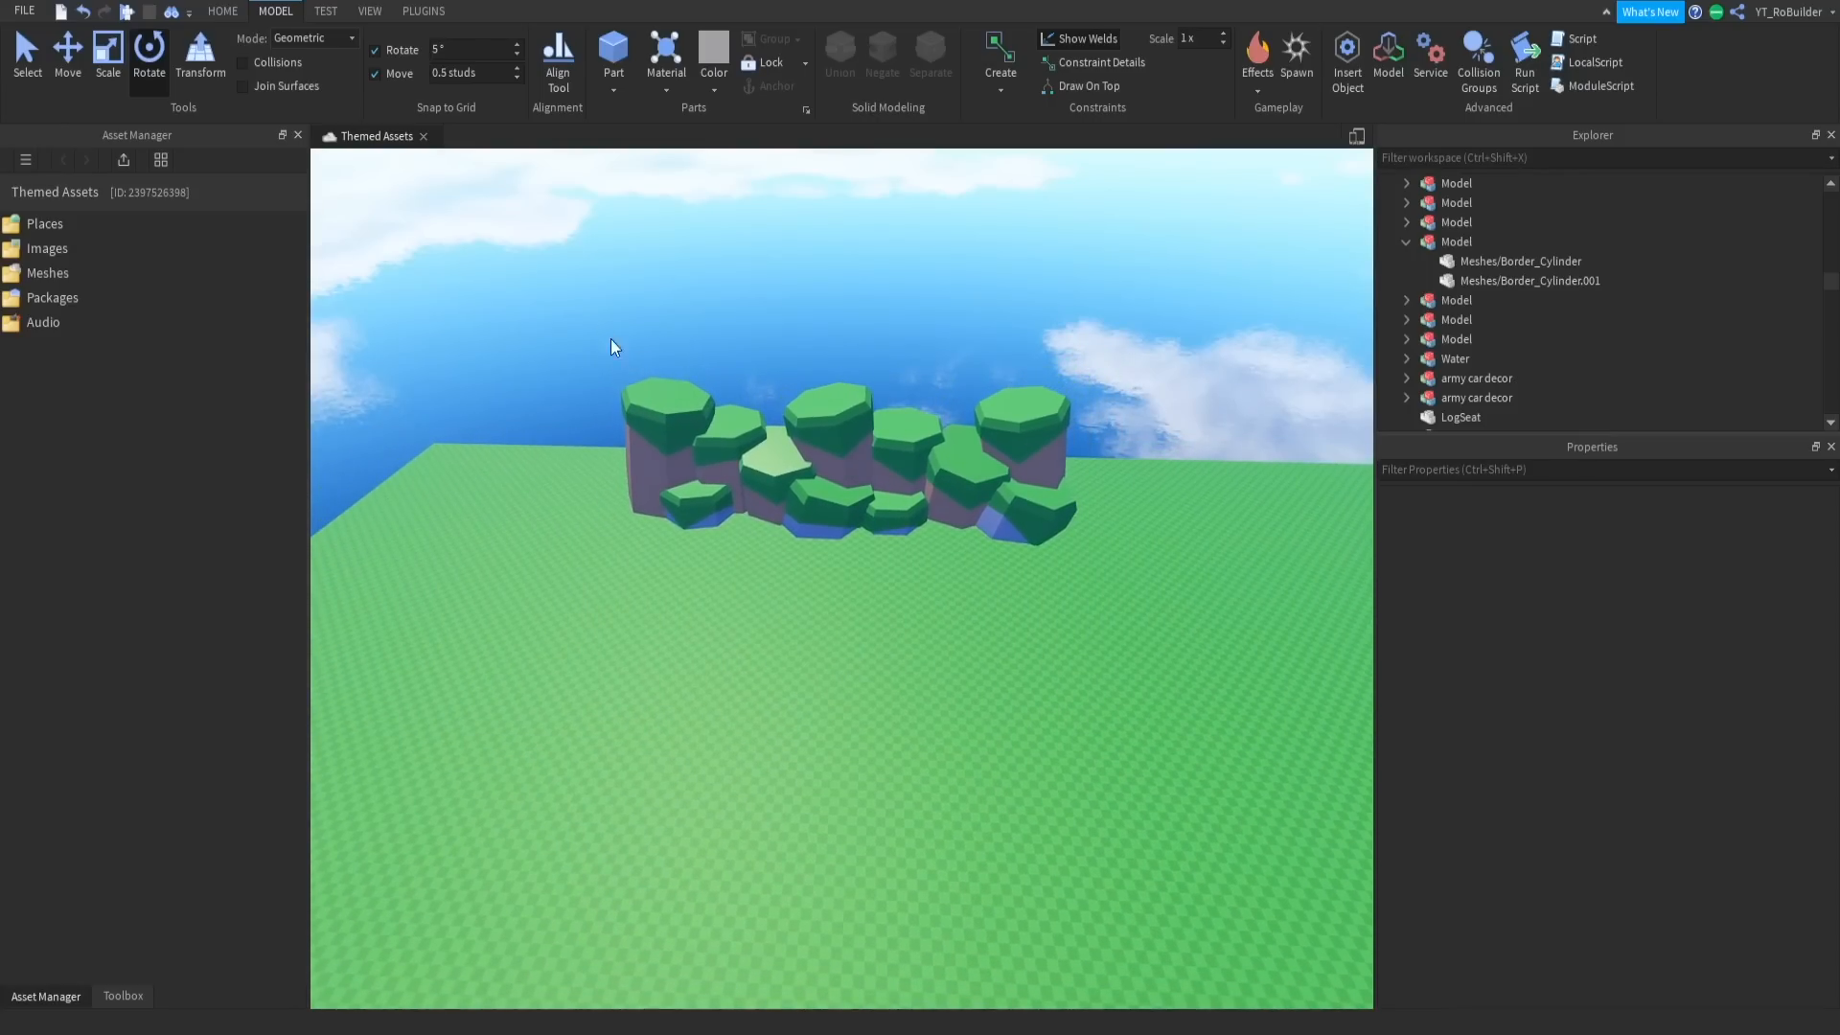
drag(617, 349, 1261, 636)
click(1164, 489)
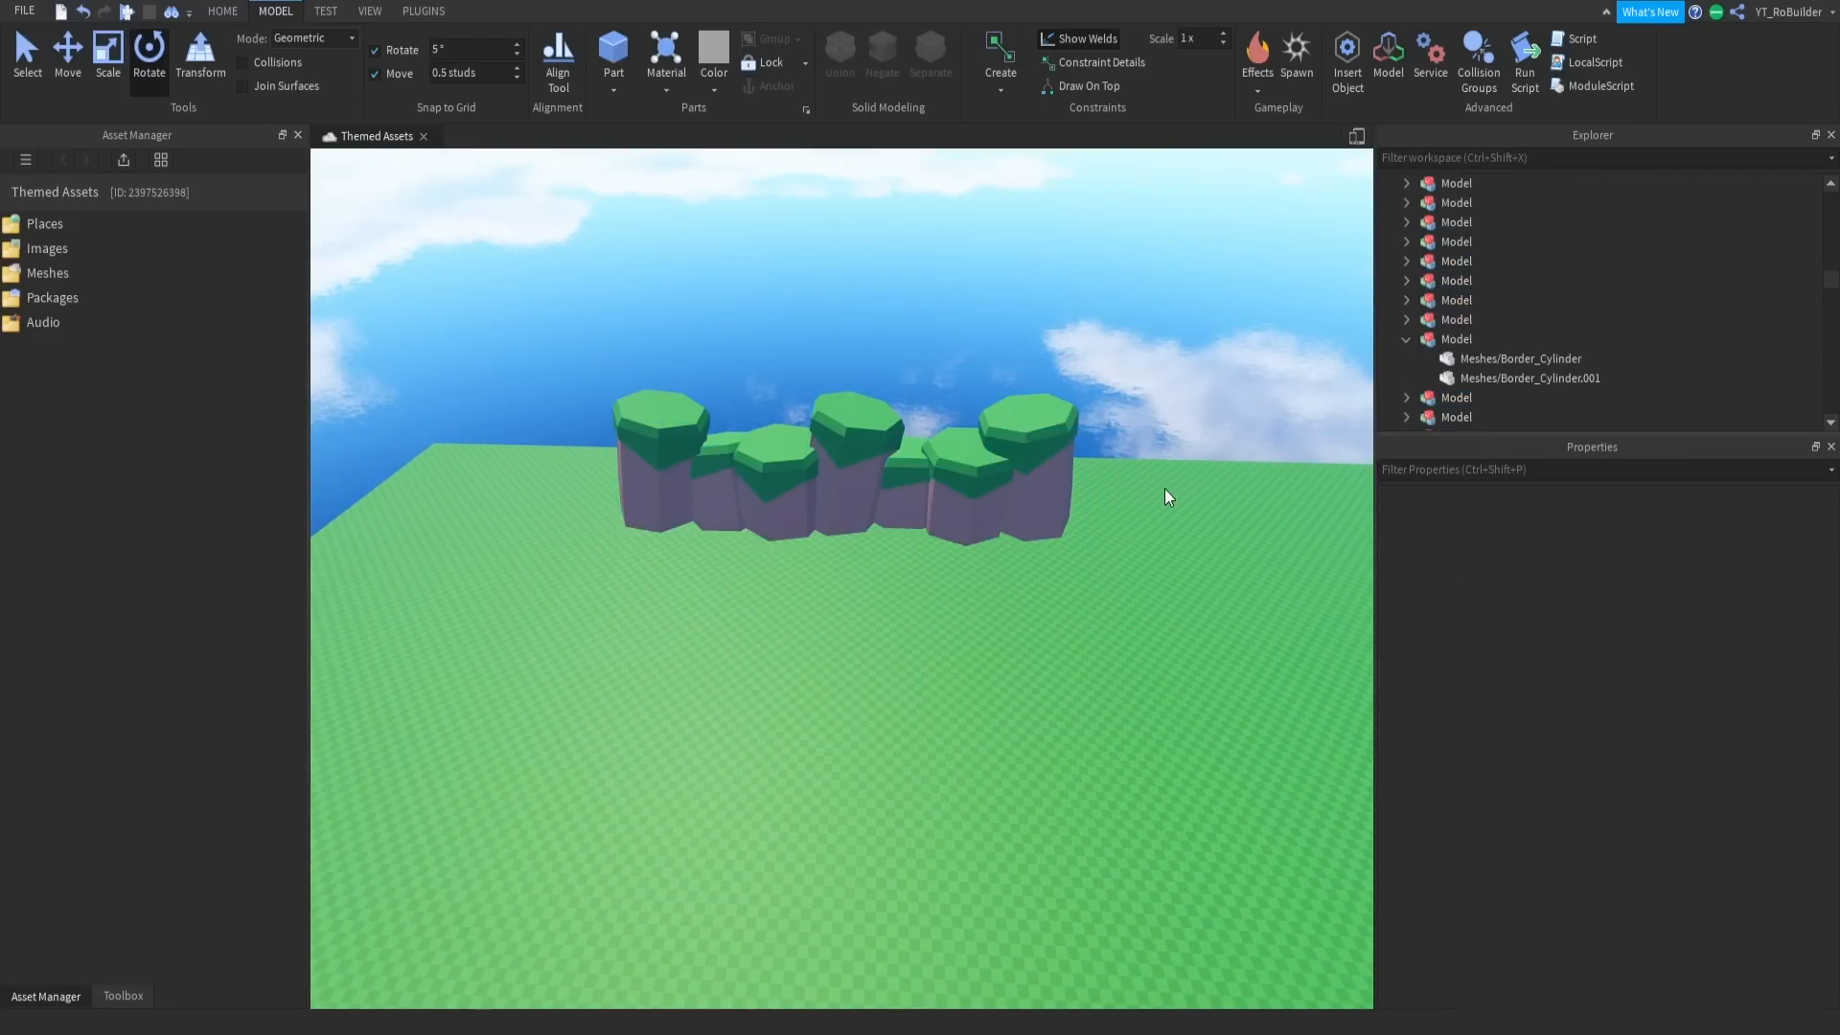
right_drag(1164, 489, 1165, 489)
Examine the plain block wall border with green caps from several distances and angles
scroll(1165, 489, down, 5)
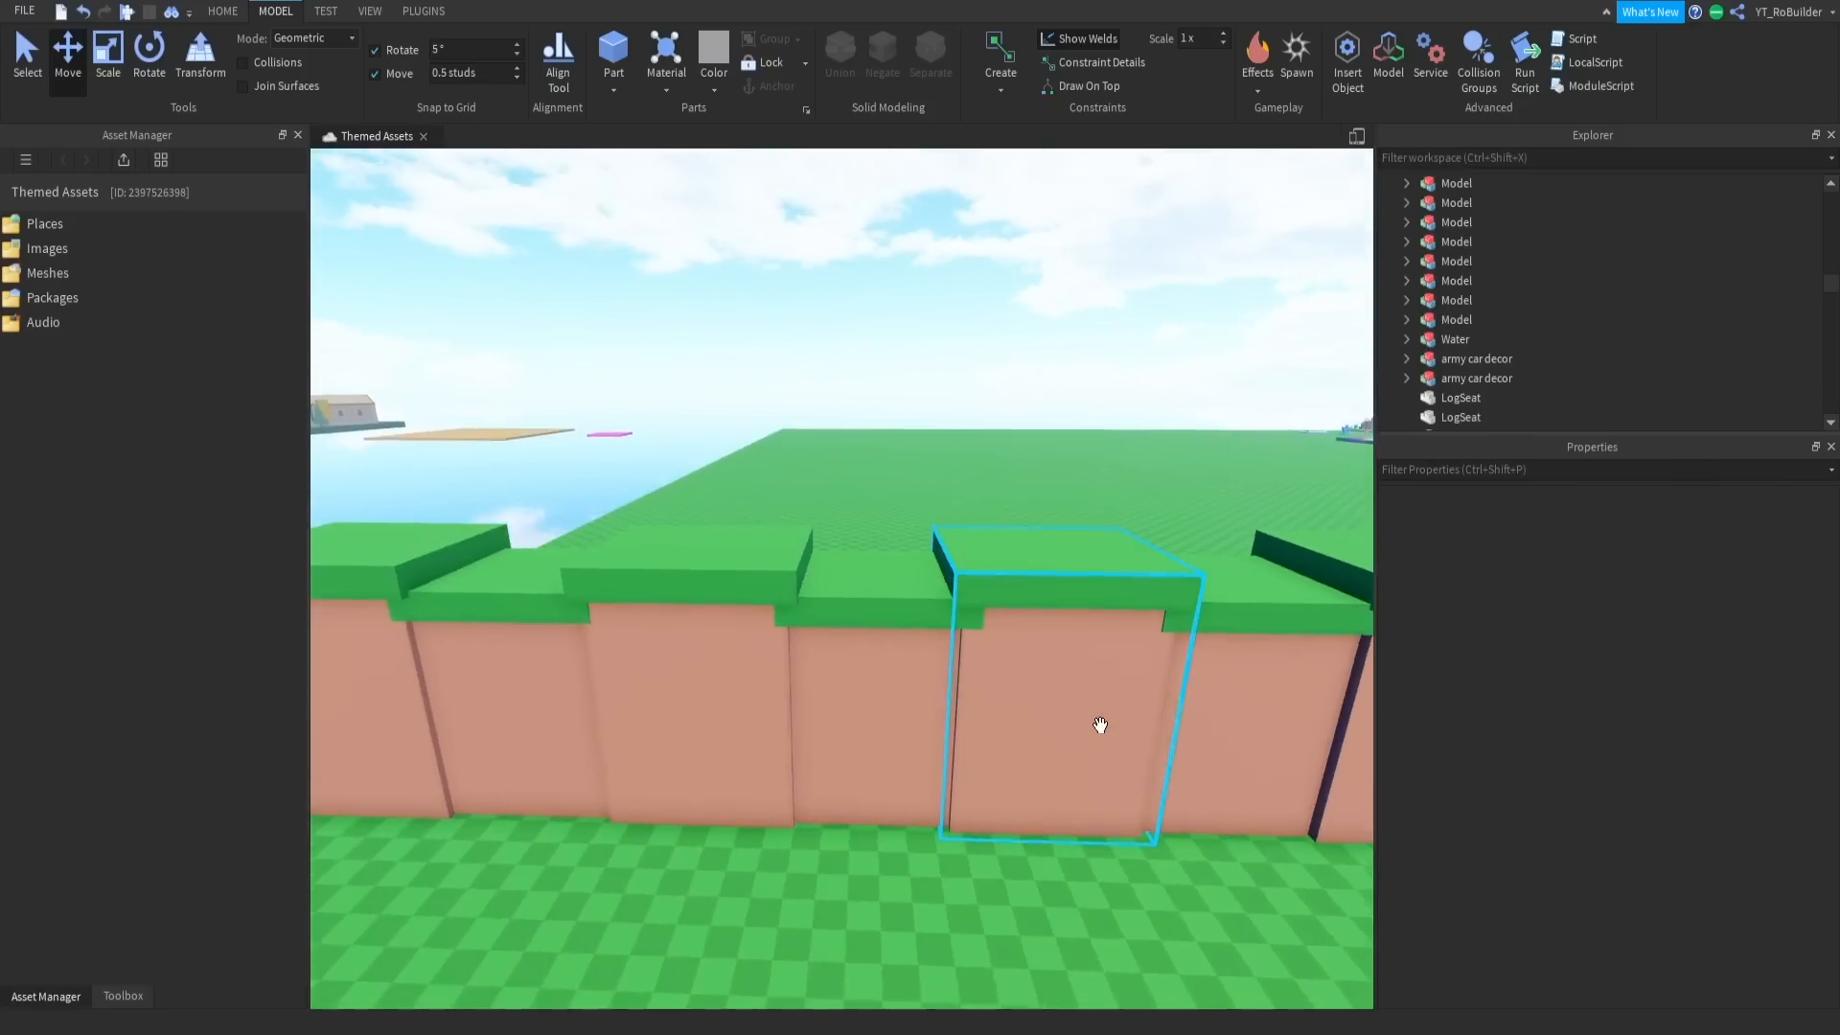
scroll(1099, 724, down, 3)
scroll(1024, 815, up, 8)
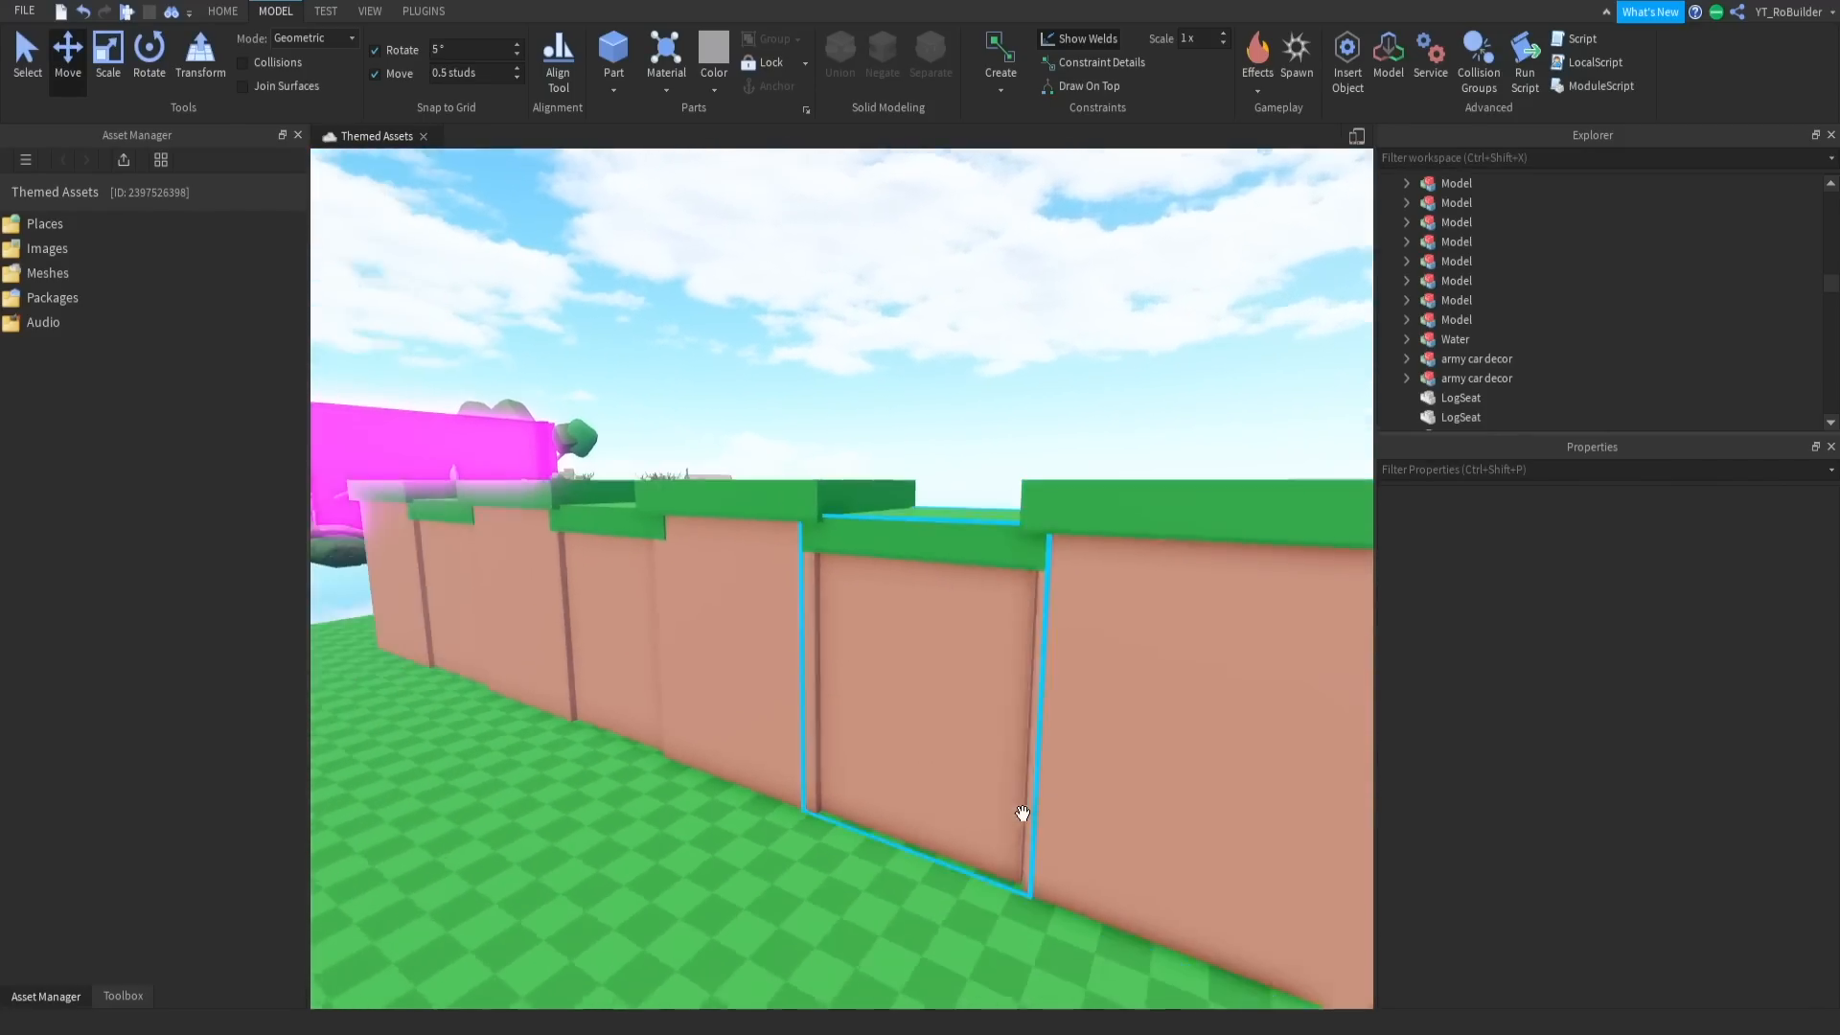
scroll(1023, 814, down, 5)
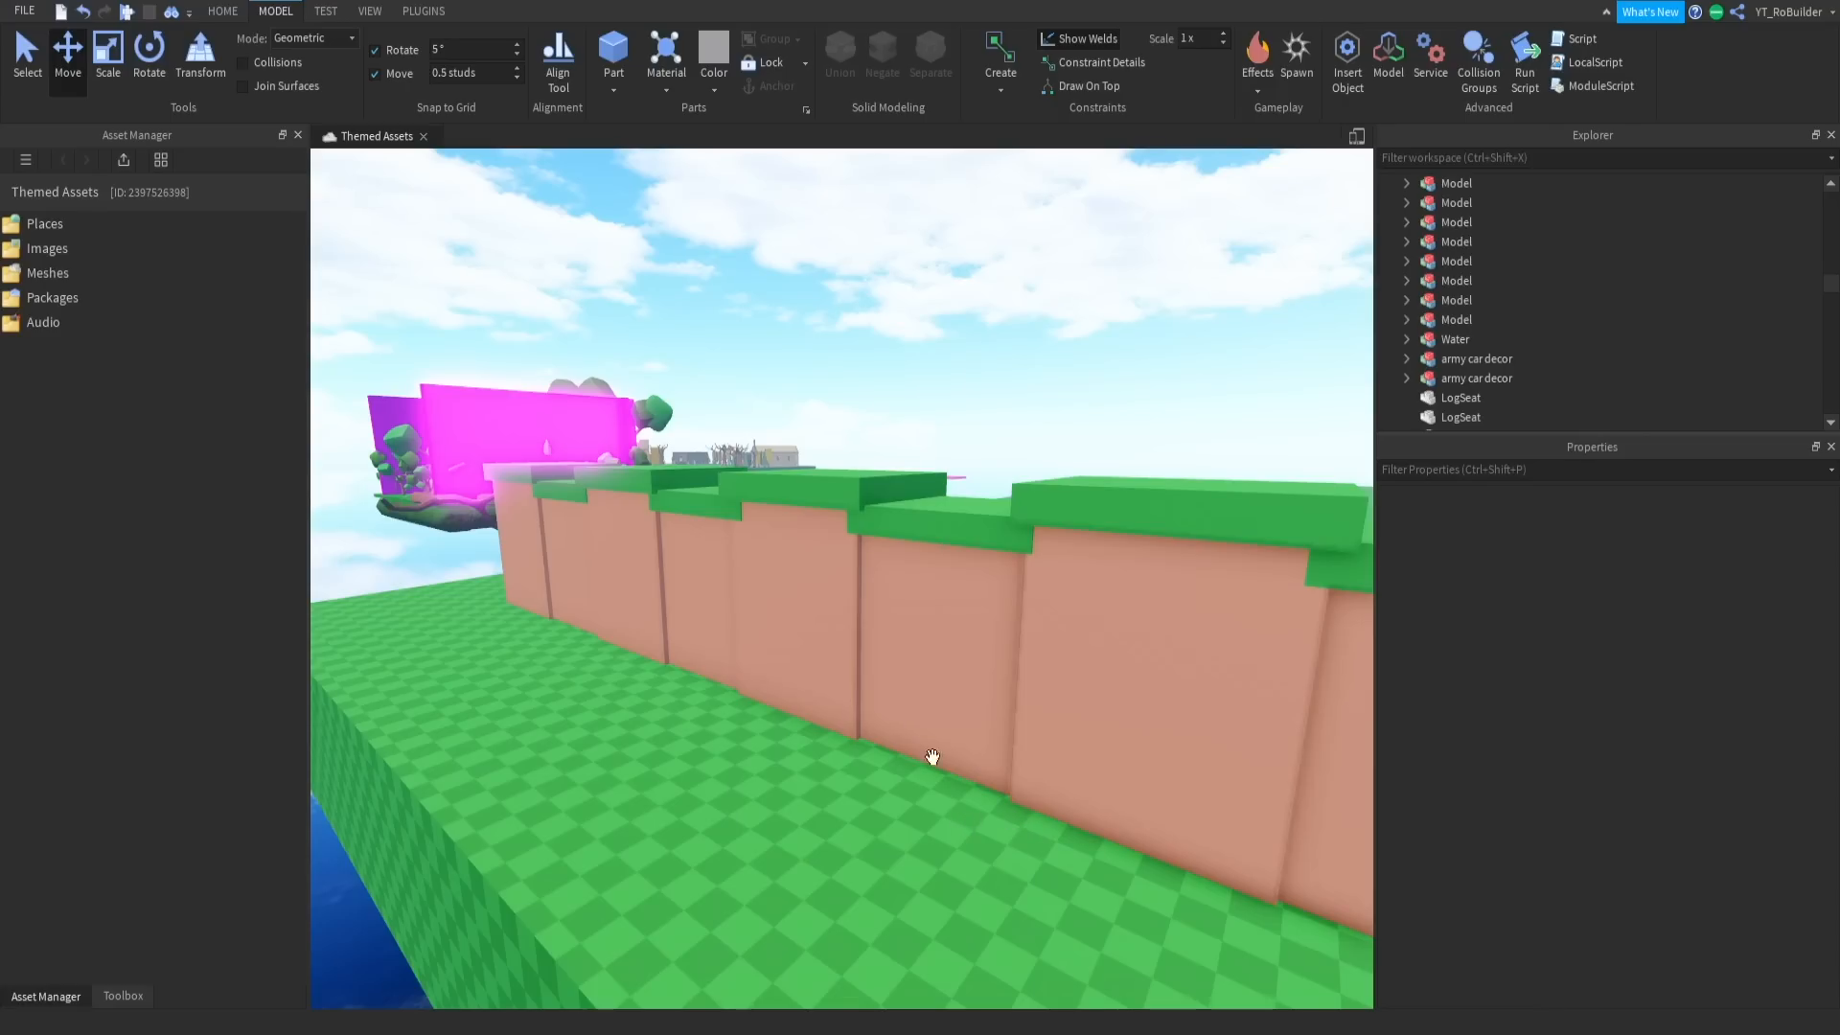
right_drag(1060, 419, 1067, 424)
scroll(1050, 429, down, 6)
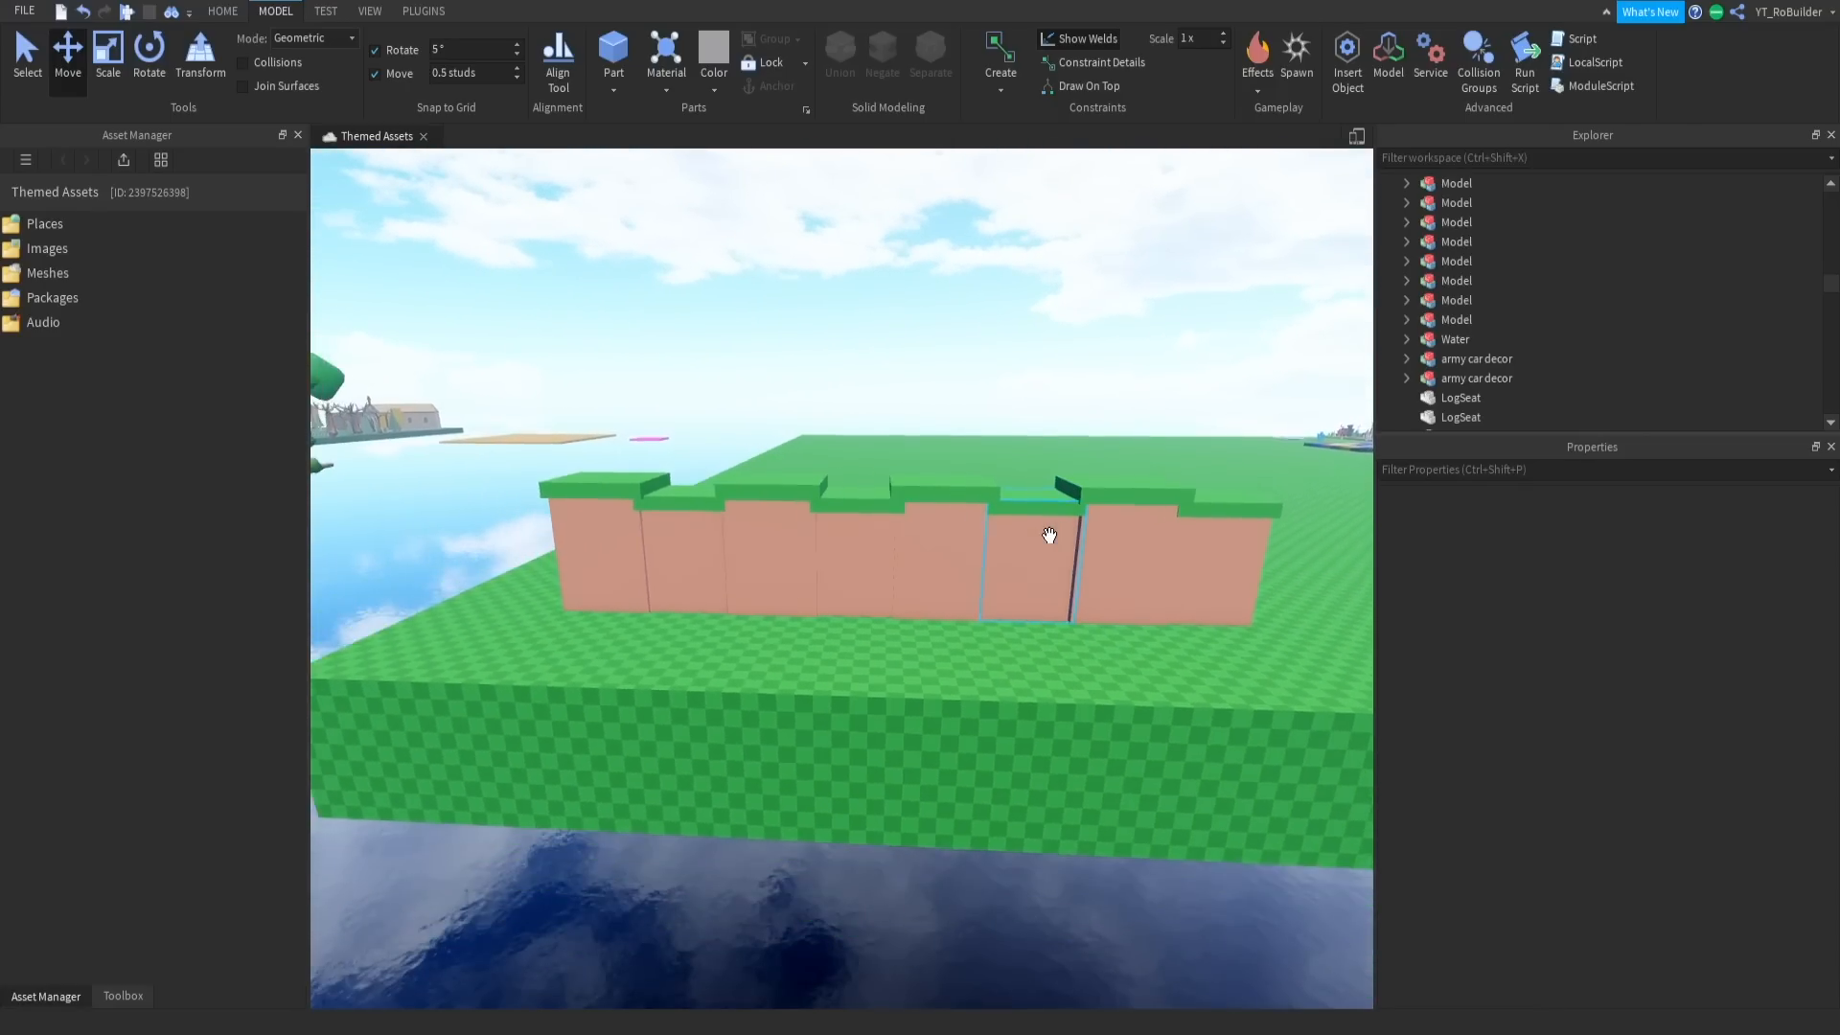
scroll(709, 539, up, 4)
scroll(956, 489, up, 8)
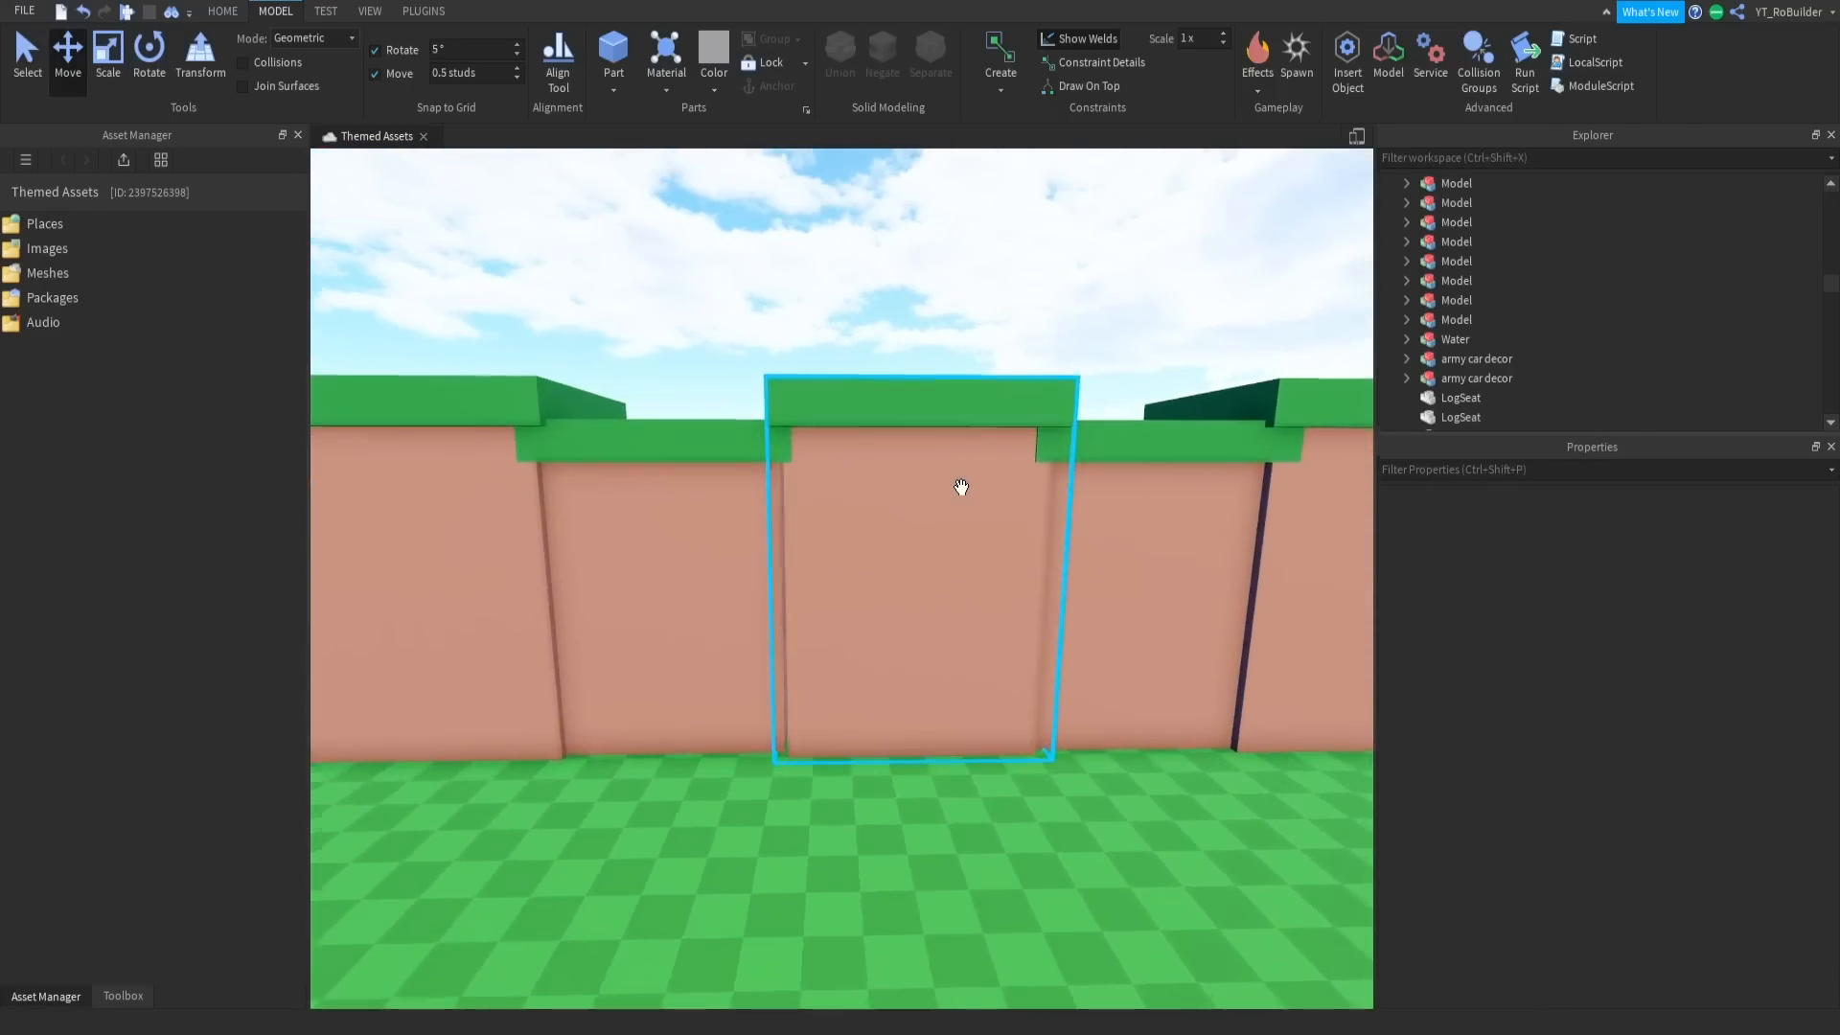
scroll(961, 487, down, 5)
scroll(961, 487, down, 4)
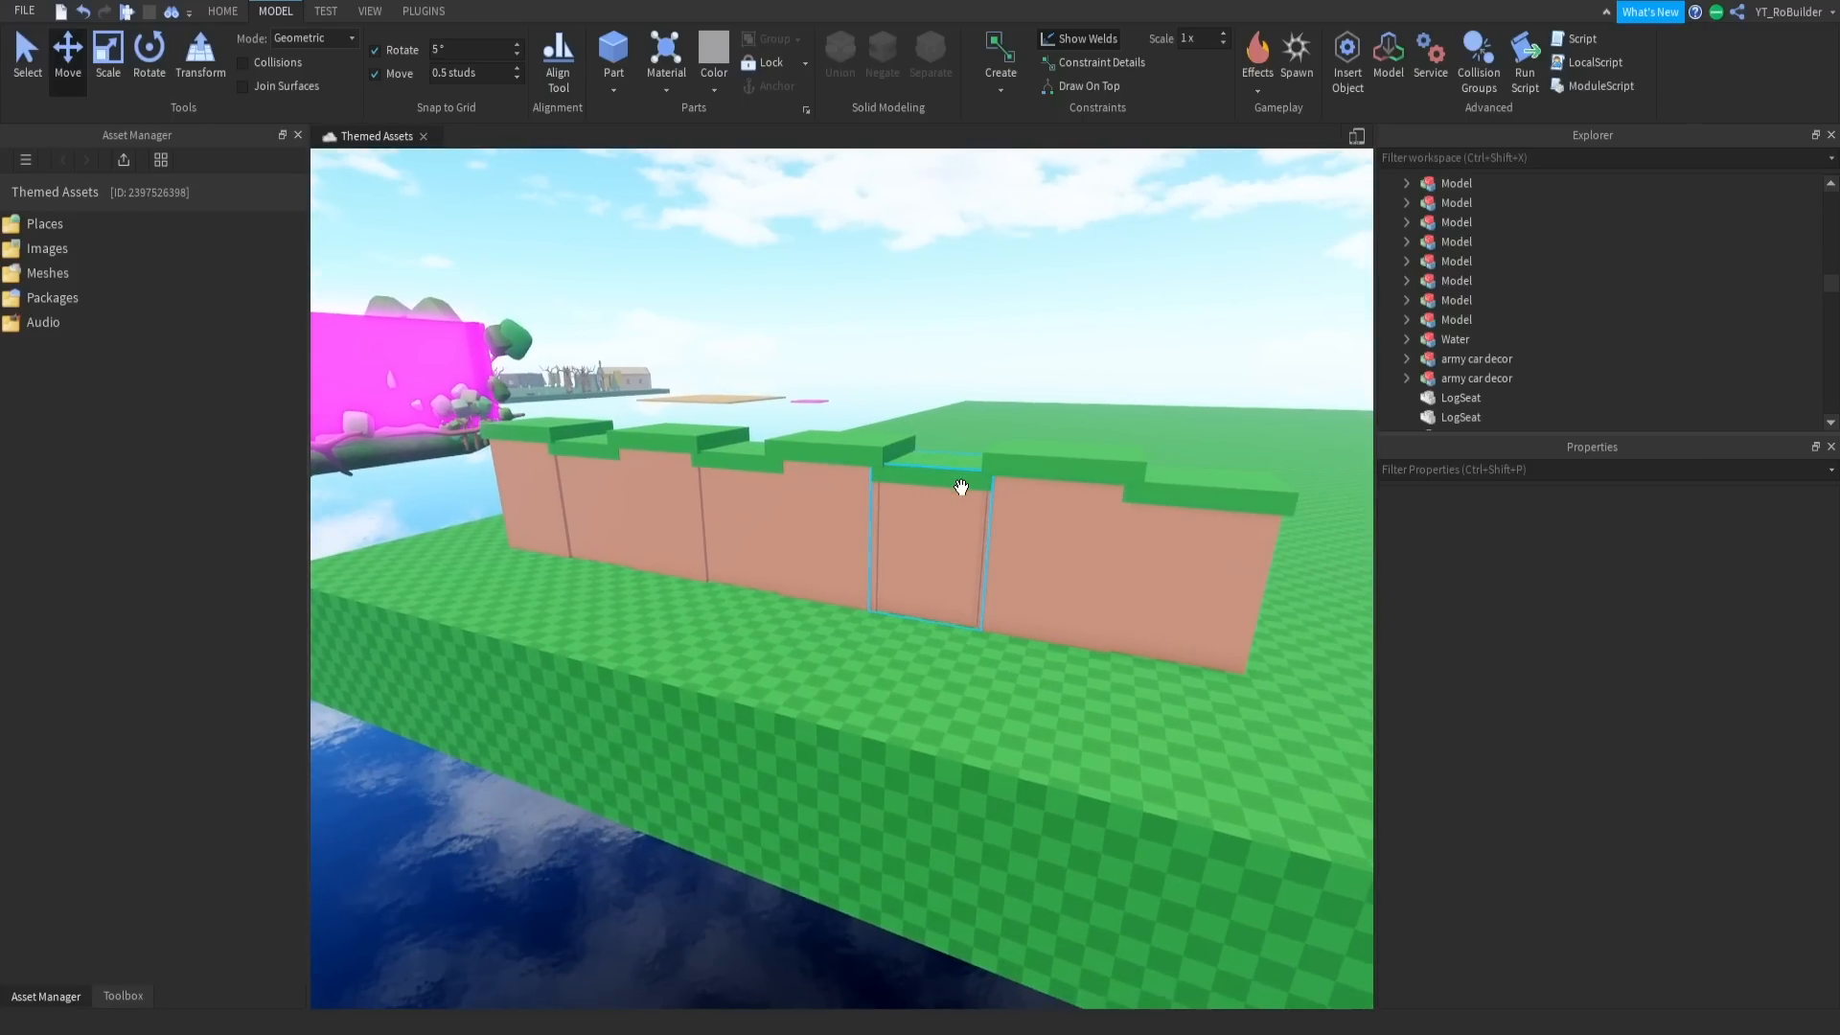
scroll(963, 489, up, 5)
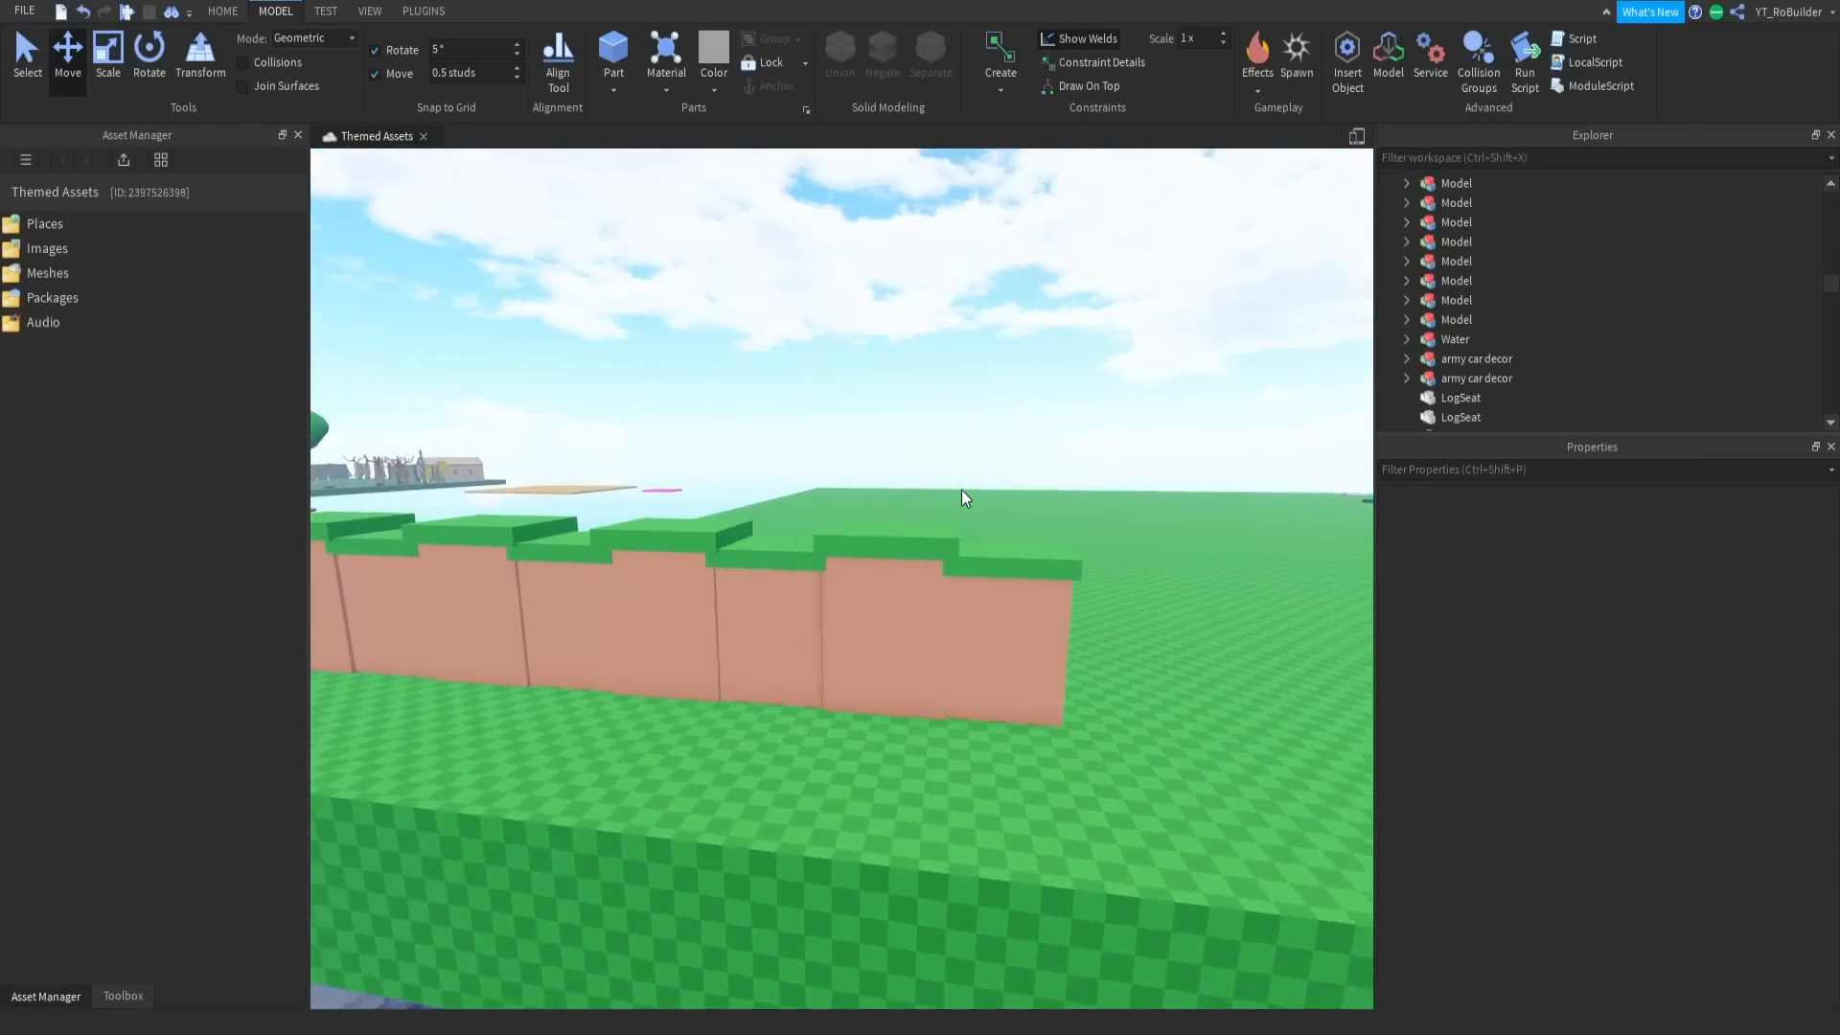
scroll(962, 489, down, 5)
middle_drag(730, 575, 879, 594)
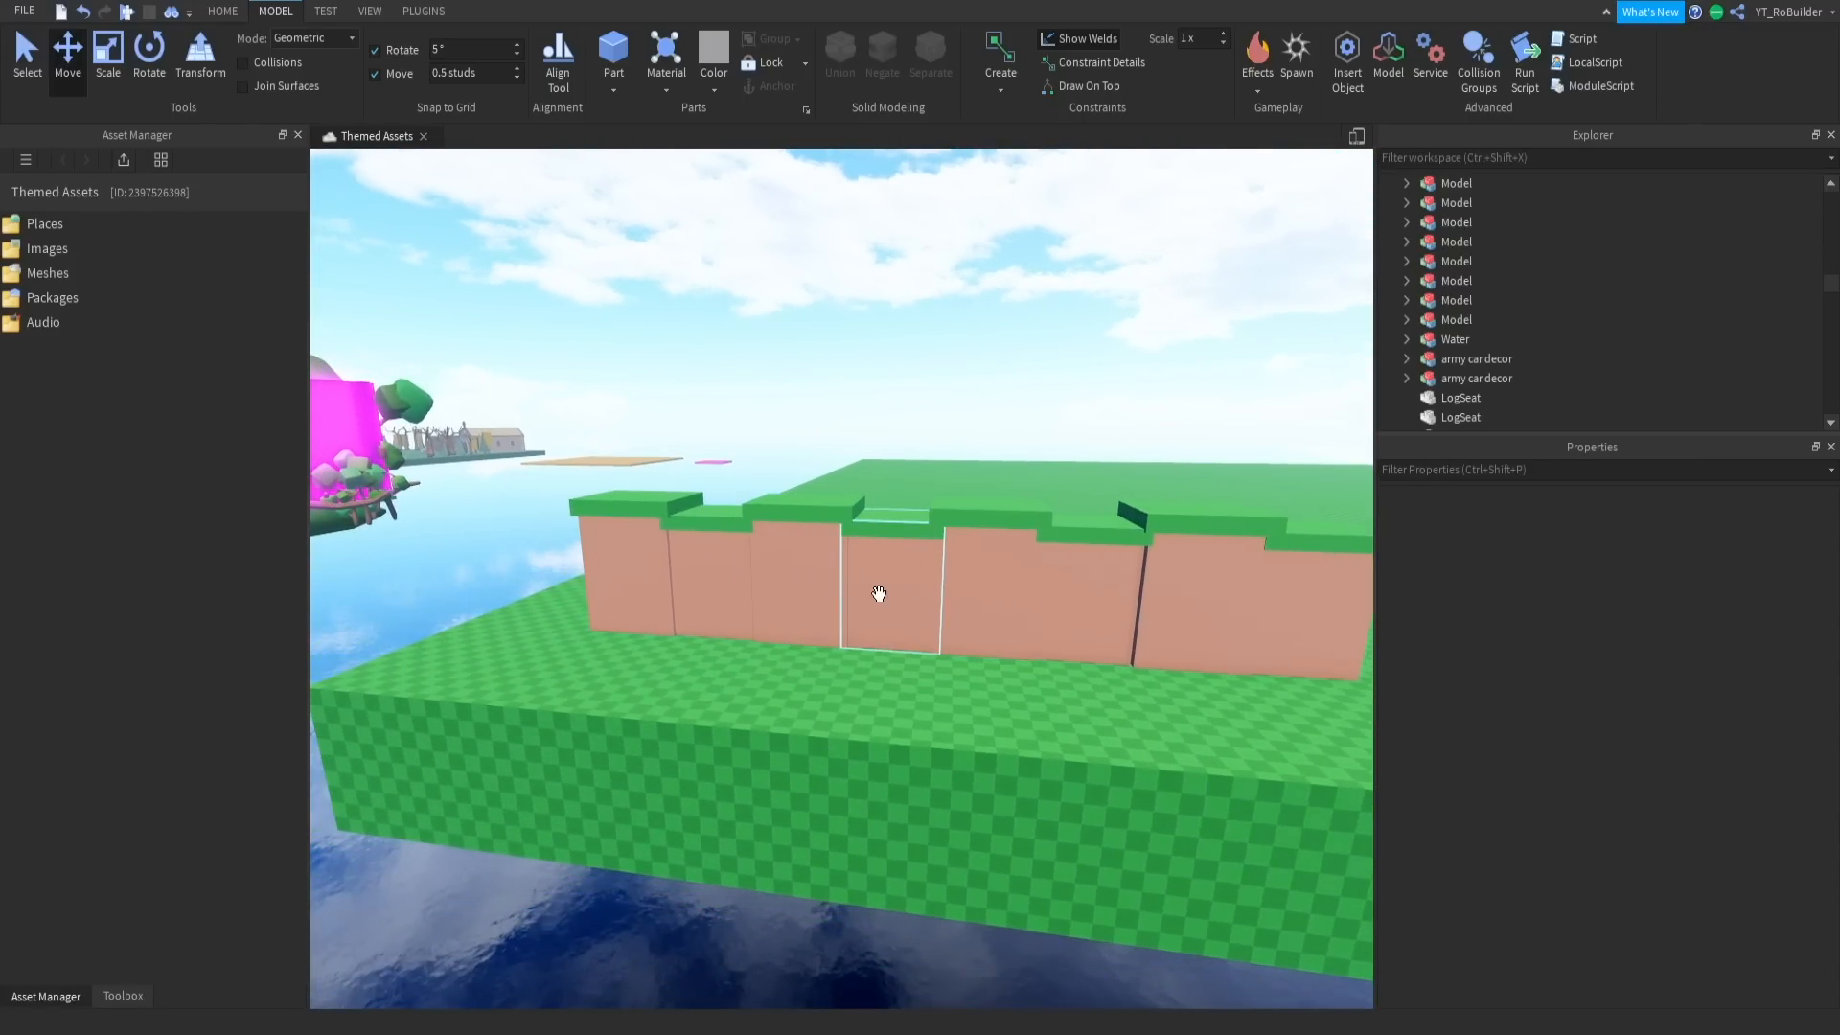
right_drag(885, 588, 895, 590)
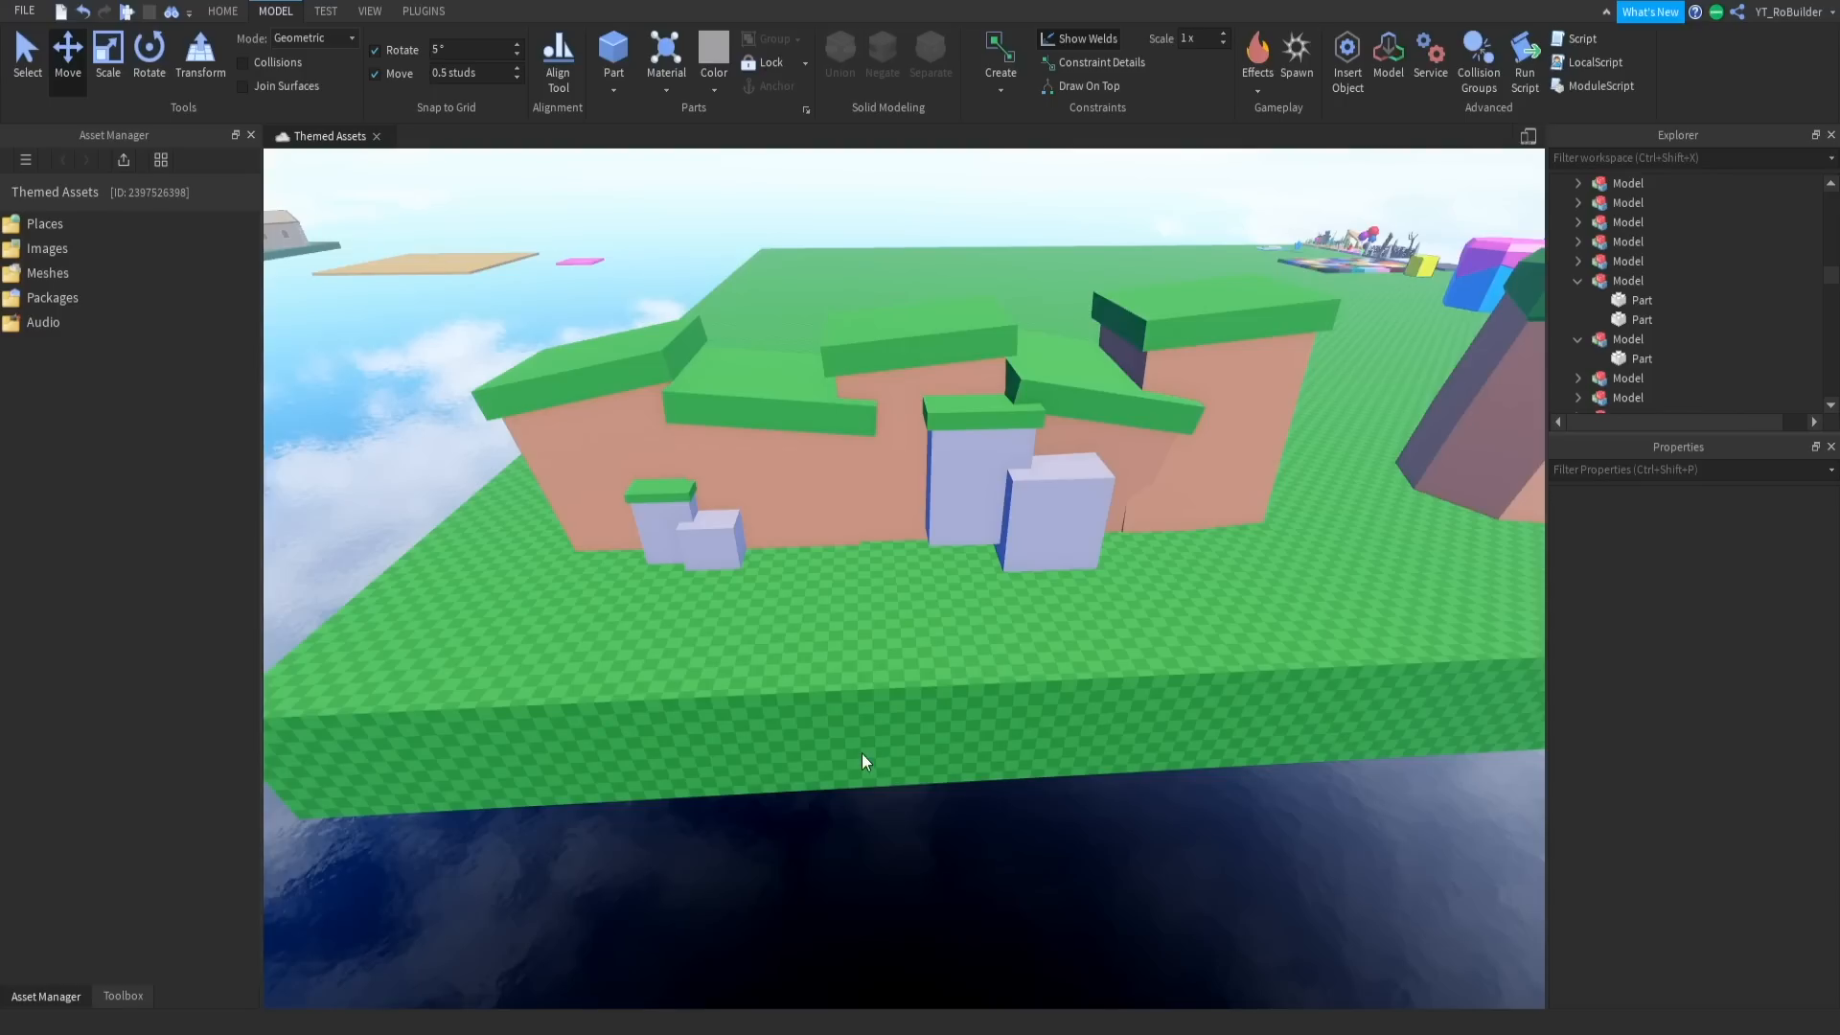
Lower the tall green-capped lavender block in front of the tilted block wall slightly
right_drag(860, 754, 943, 721)
key(d)
key(w)
key(s)
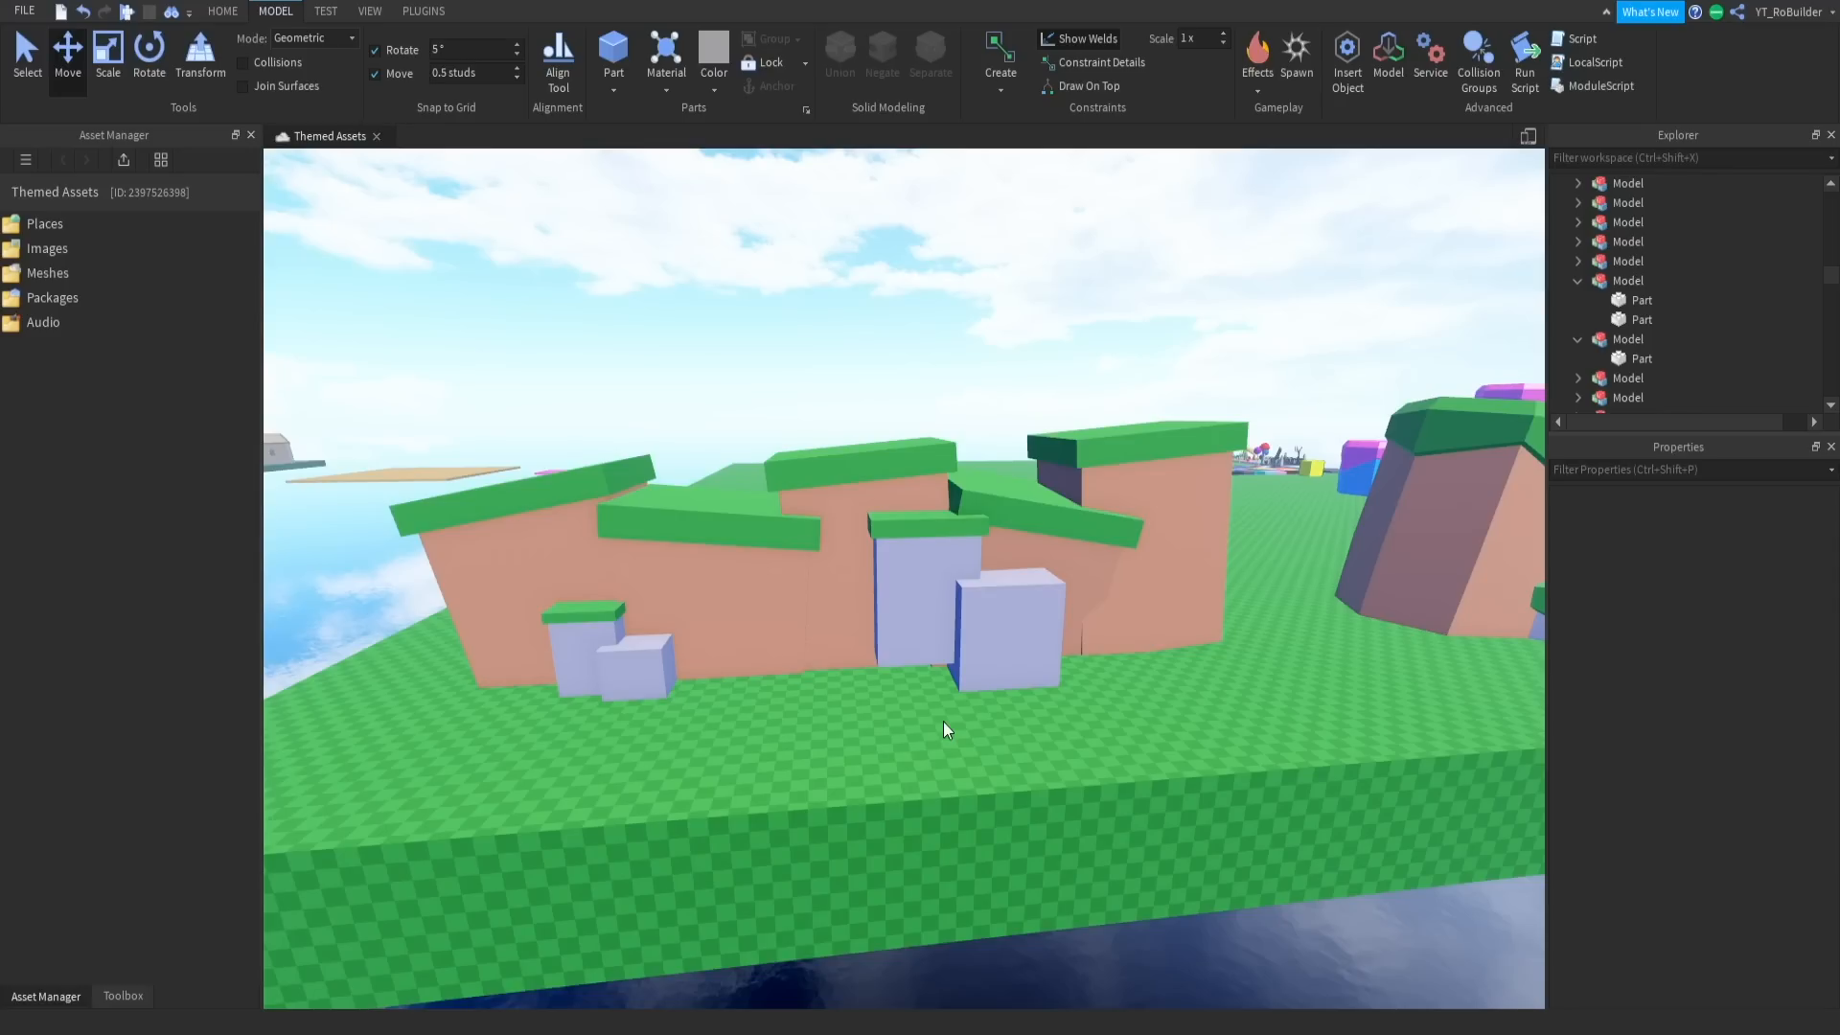
click(920, 606)
drag(925, 460, 925, 479)
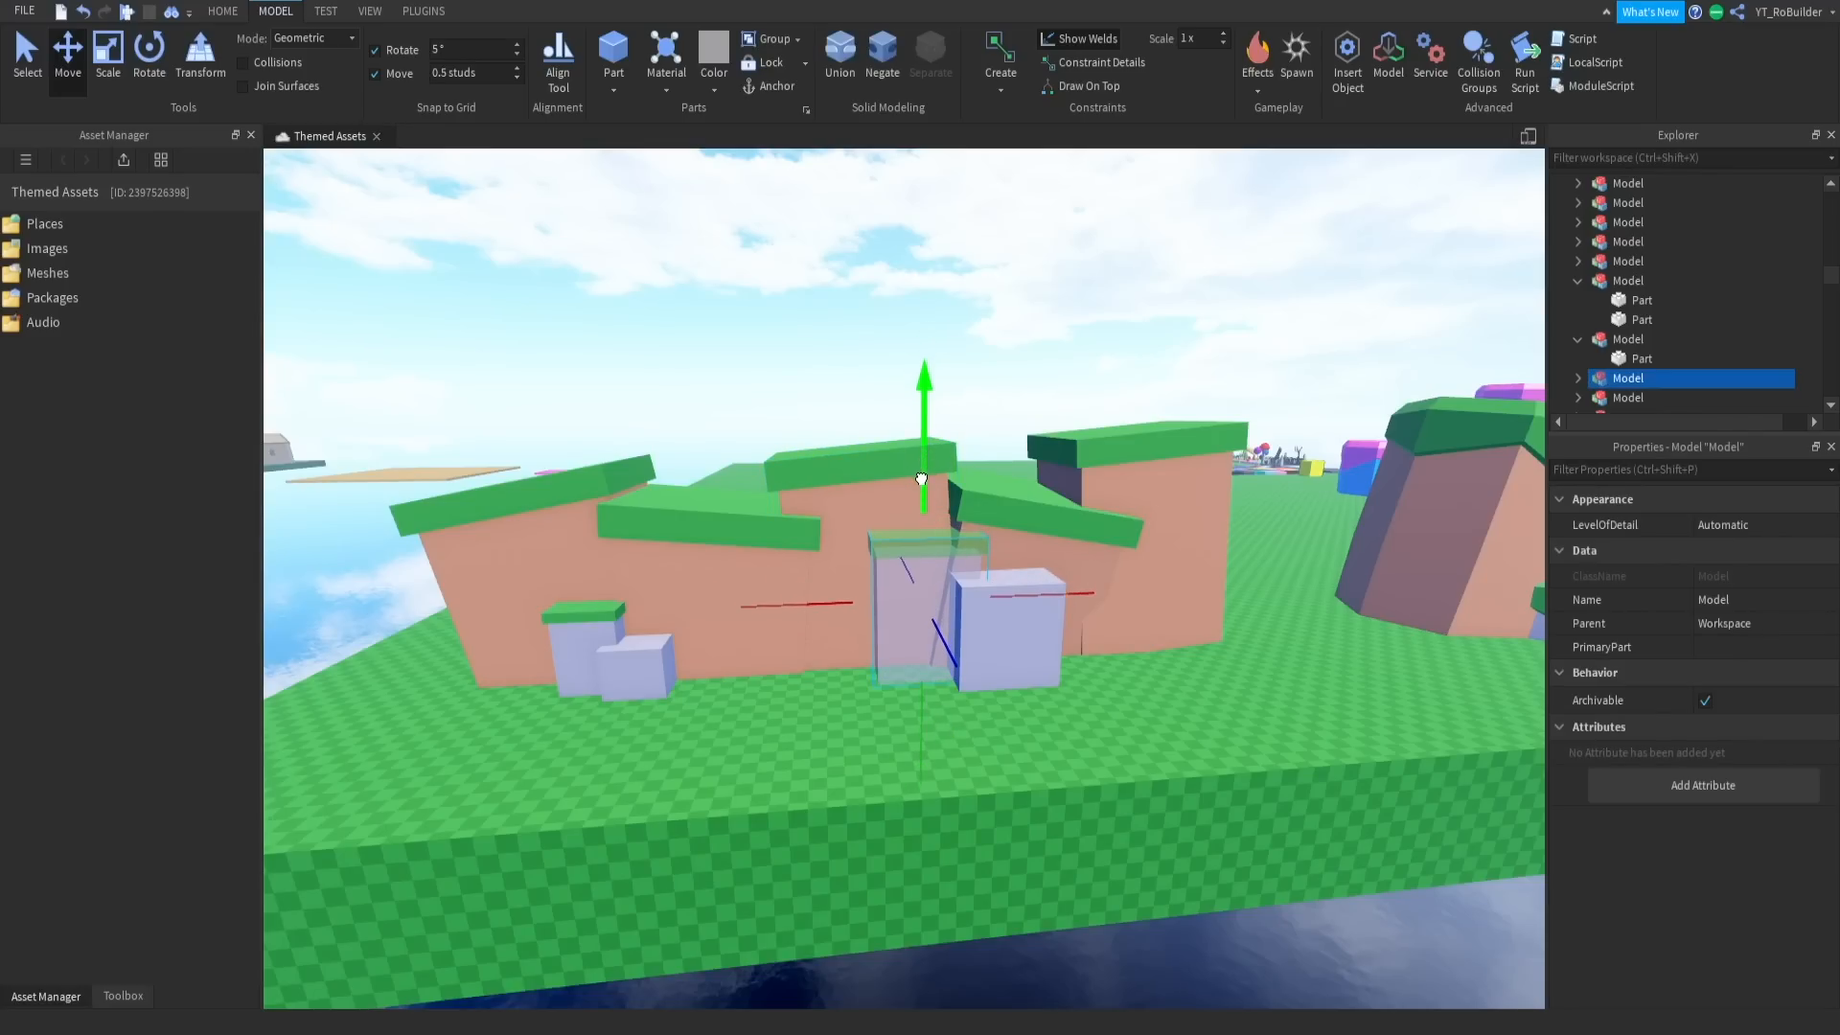
click(997, 351)
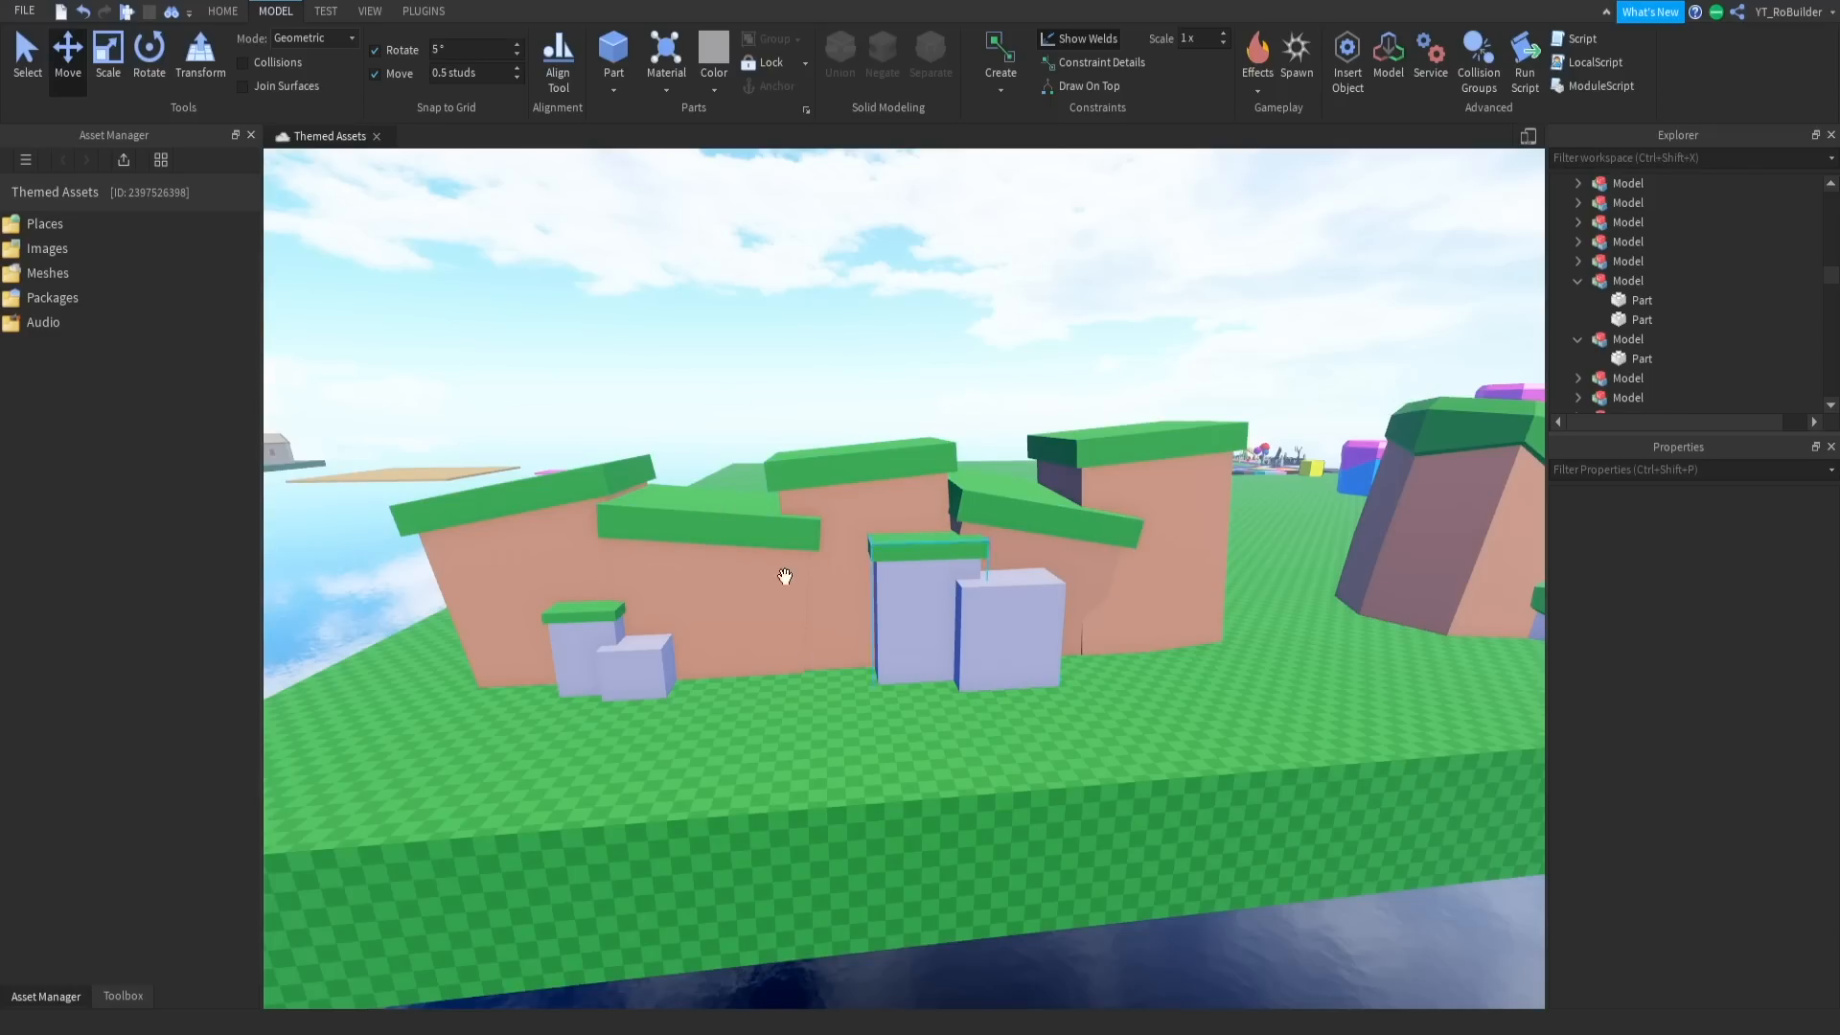
Examine the low-poly rock border with its small front rocks from a distance and up close
key(w)
right_drag(866, 651, 877, 674)
key(w)
key(s)
key(s)
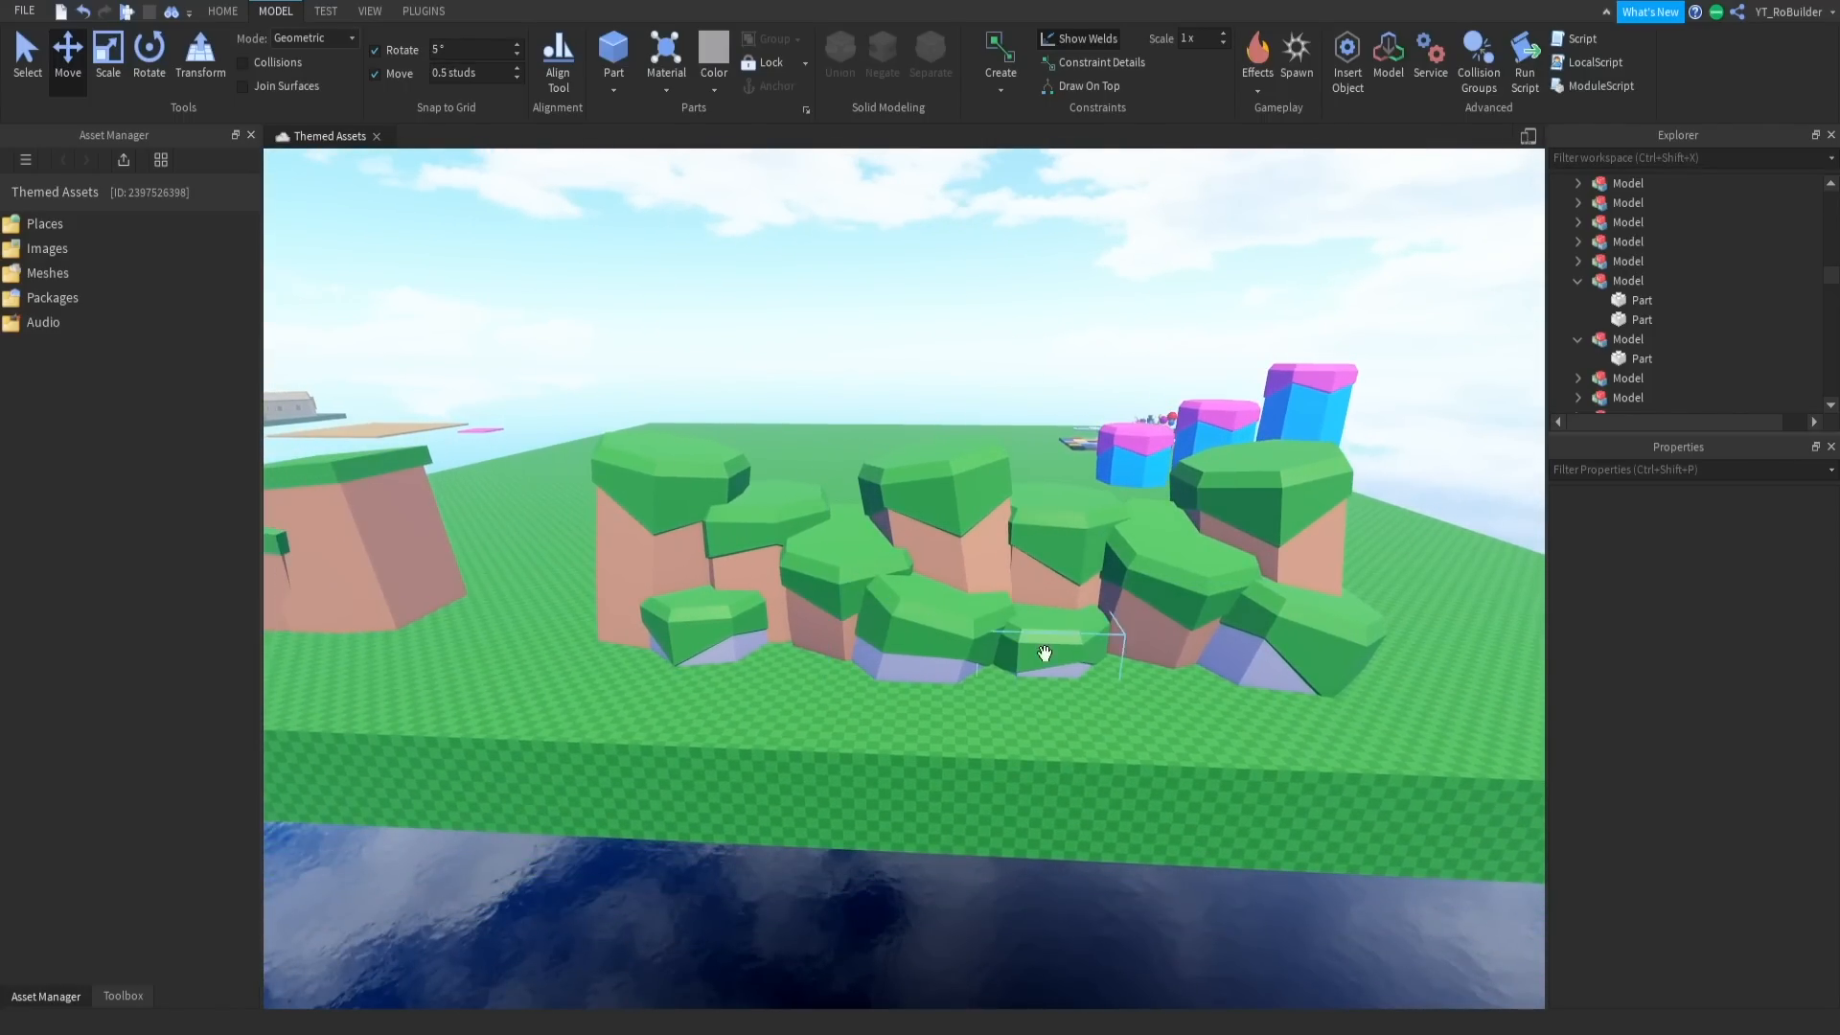
right_drag(978, 645, 915, 578)
key(s)
key(w)
key(s)
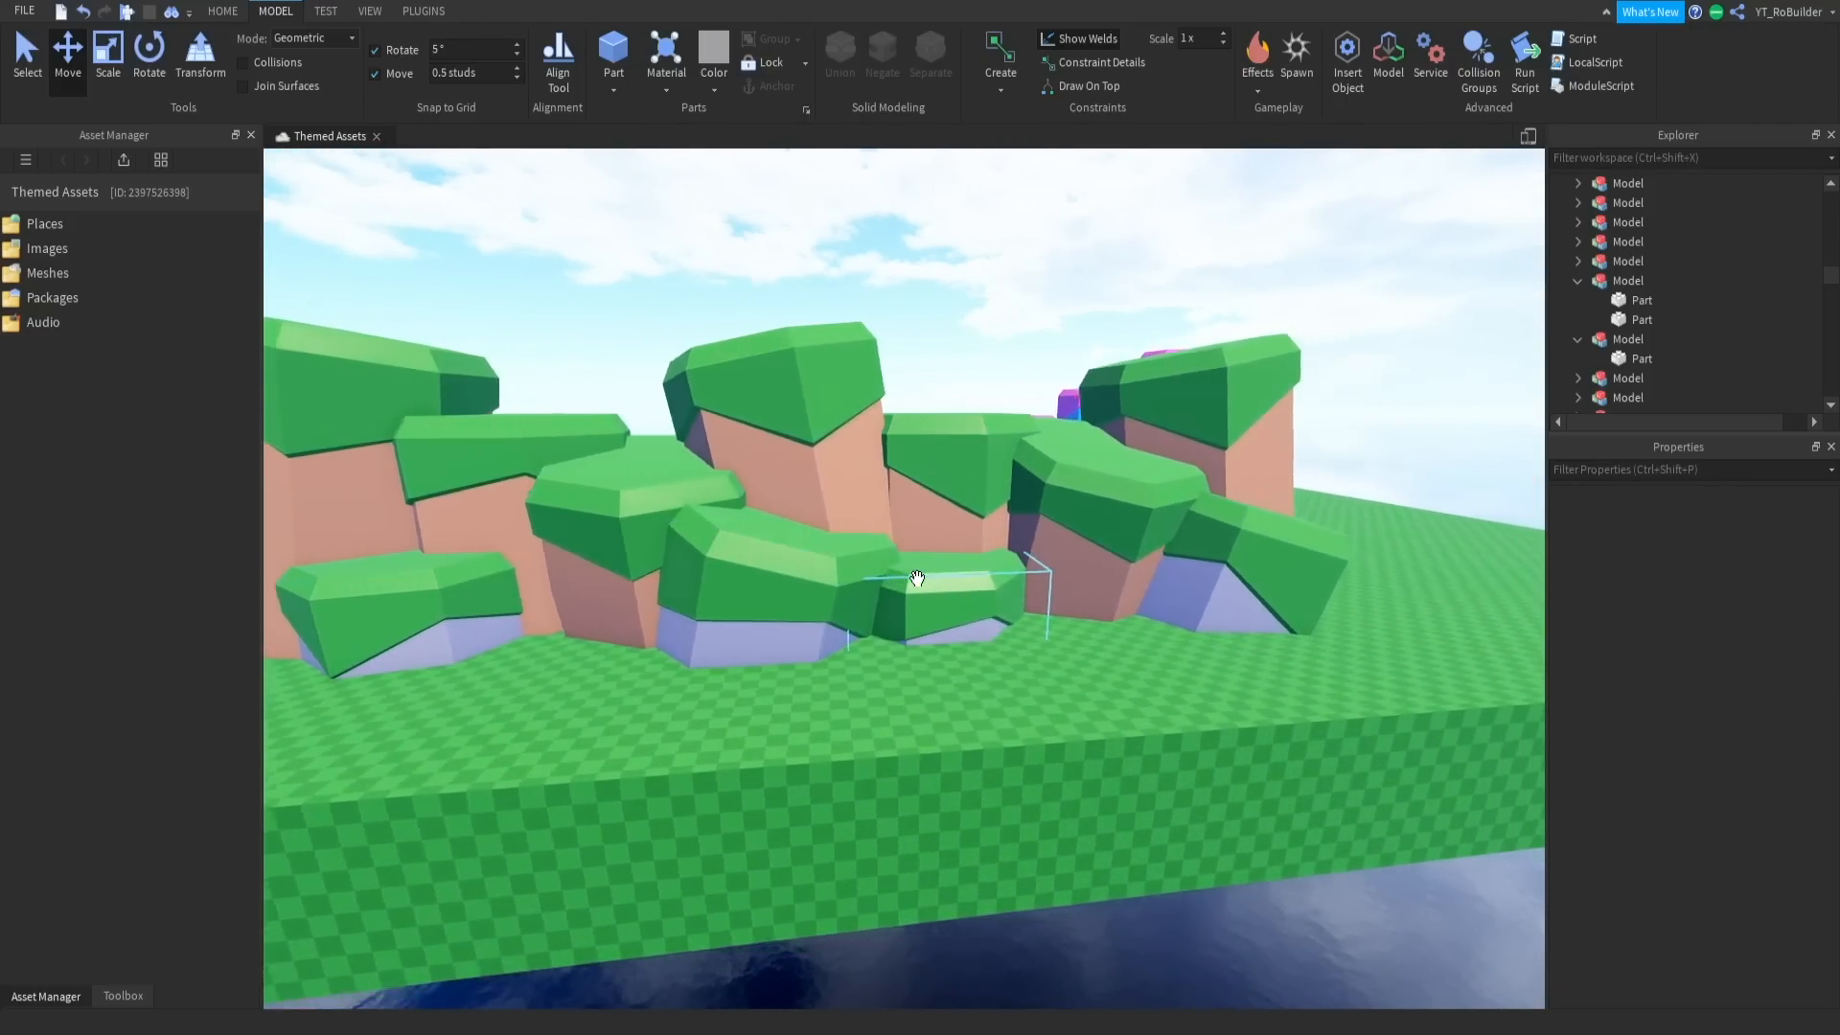